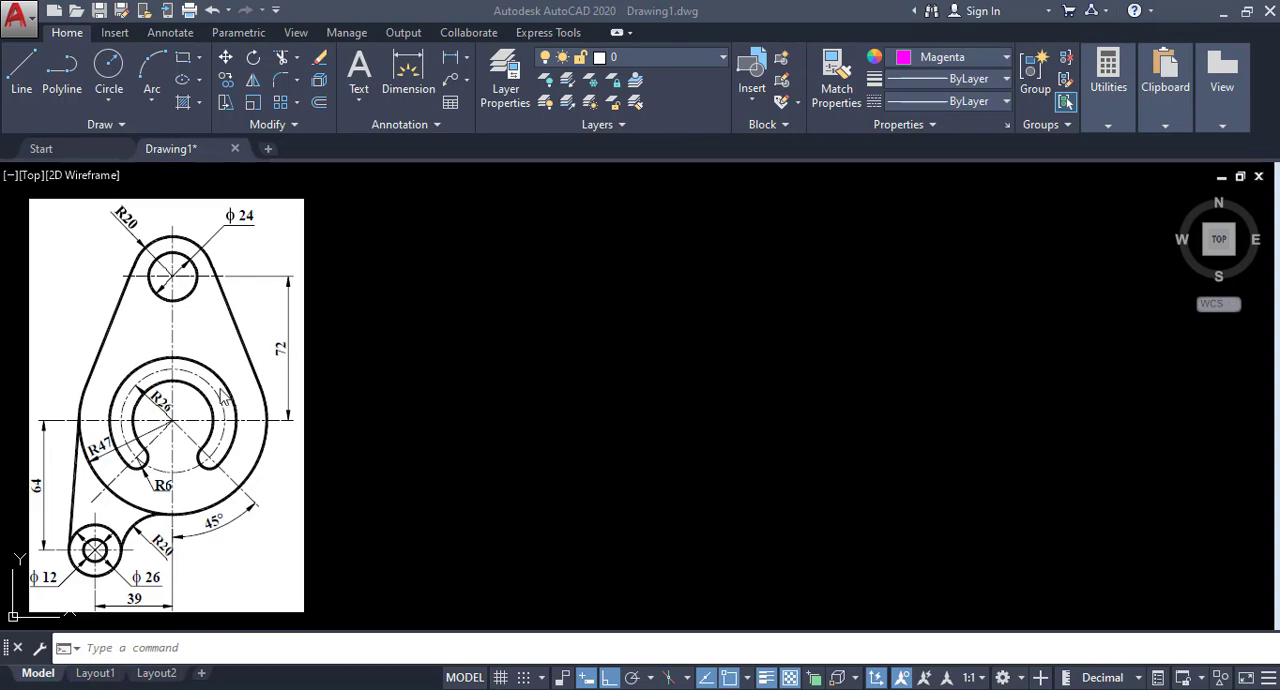
pyautogui.click(222, 398)
pyautogui.moveTo(220, 392); pyautogui.dragTo(704, 396)
pyautogui.moveTo(632, 364); pyautogui.dragTo(621, 364, button='middle')
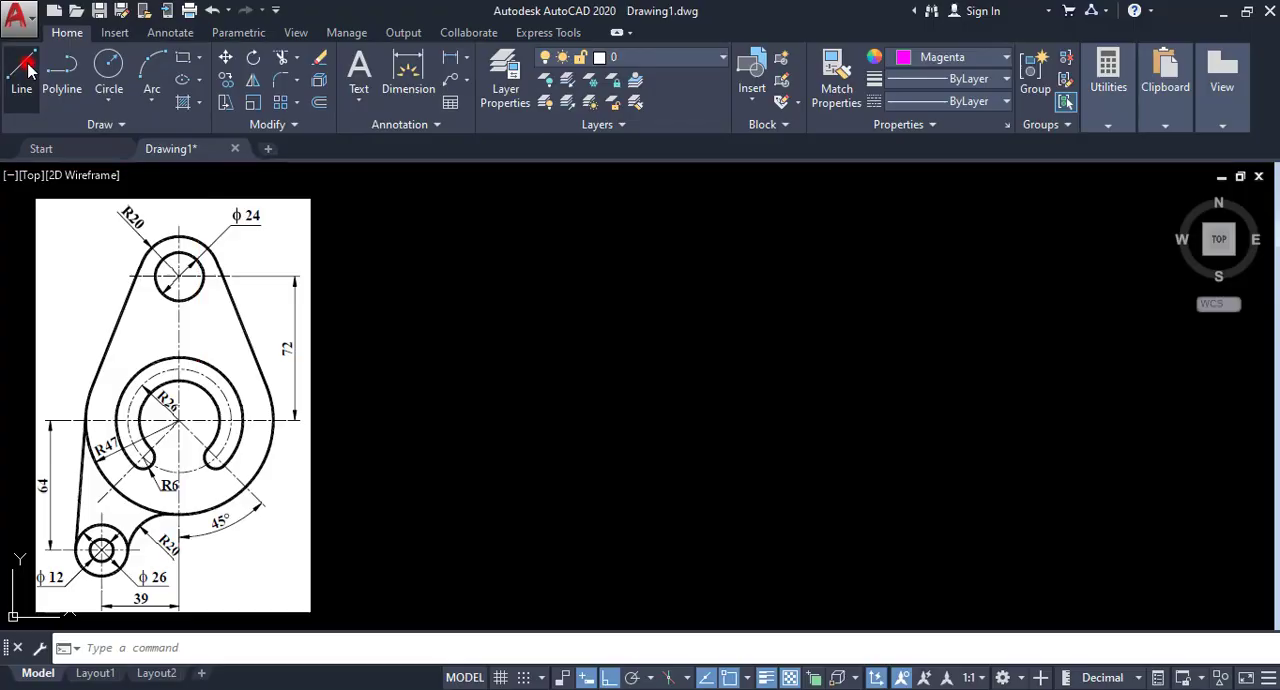
# Draw a horizontal centerline about 177 units long beside the reference image, level with its upper hole.
pyautogui.click(21, 70)
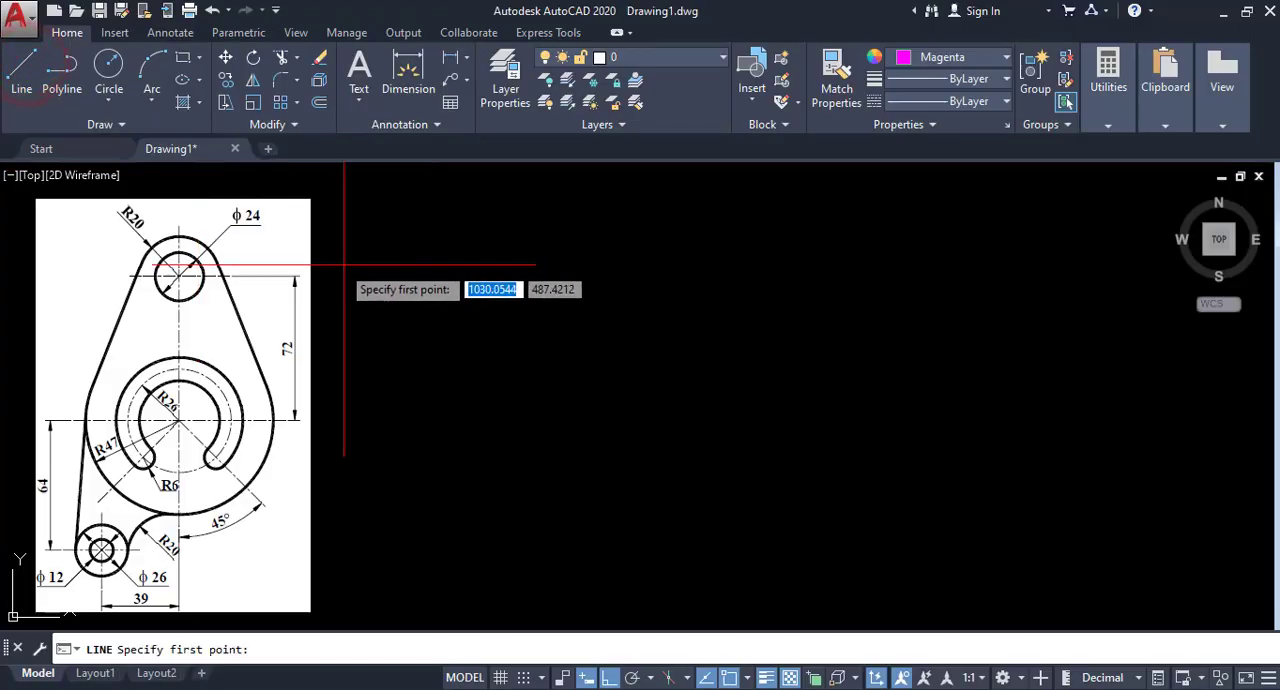
pyautogui.click(437, 277)
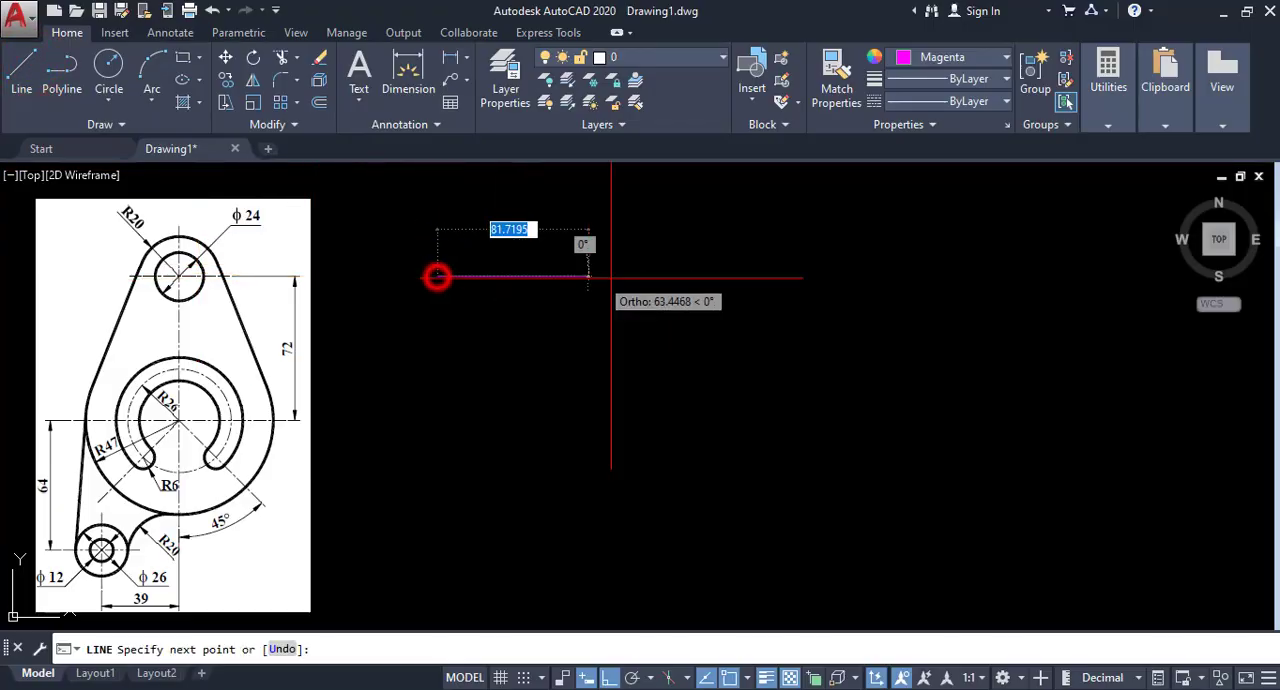
pyautogui.click(763, 277)
pyautogui.rightClick(763, 277)
pyautogui.click(790, 291)
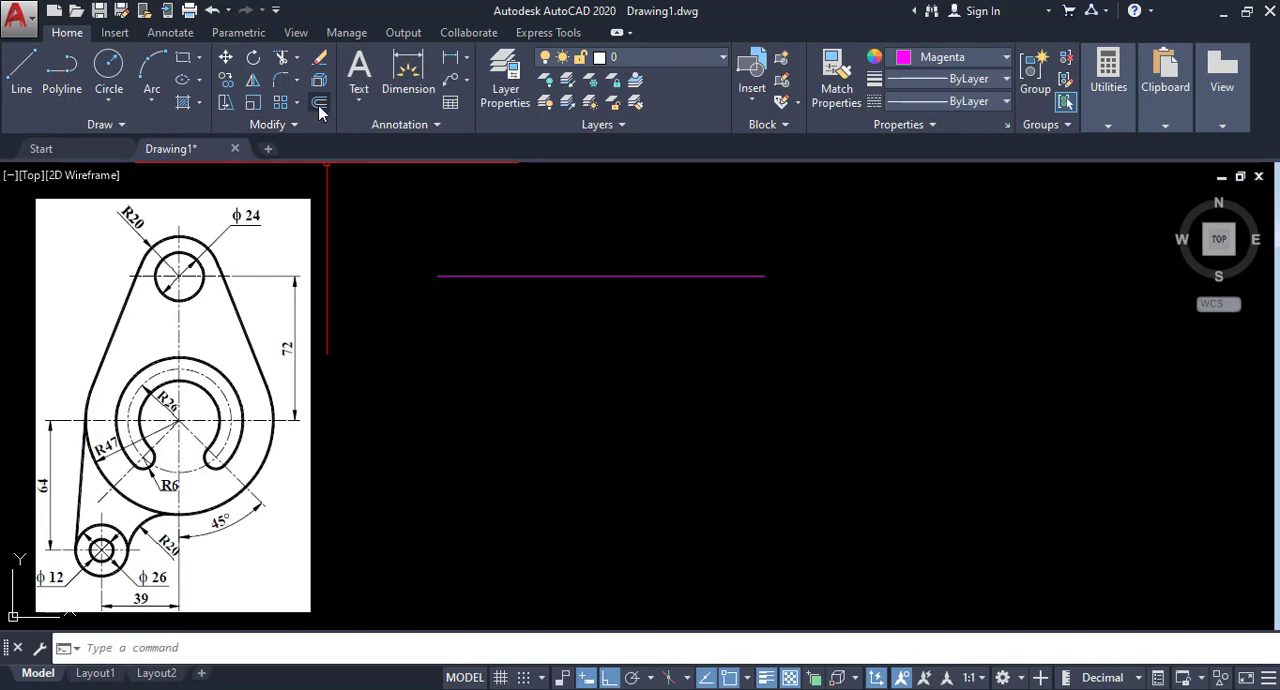
# Offset the horizontal centerline 72 units downward.
pyautogui.click(319, 104)
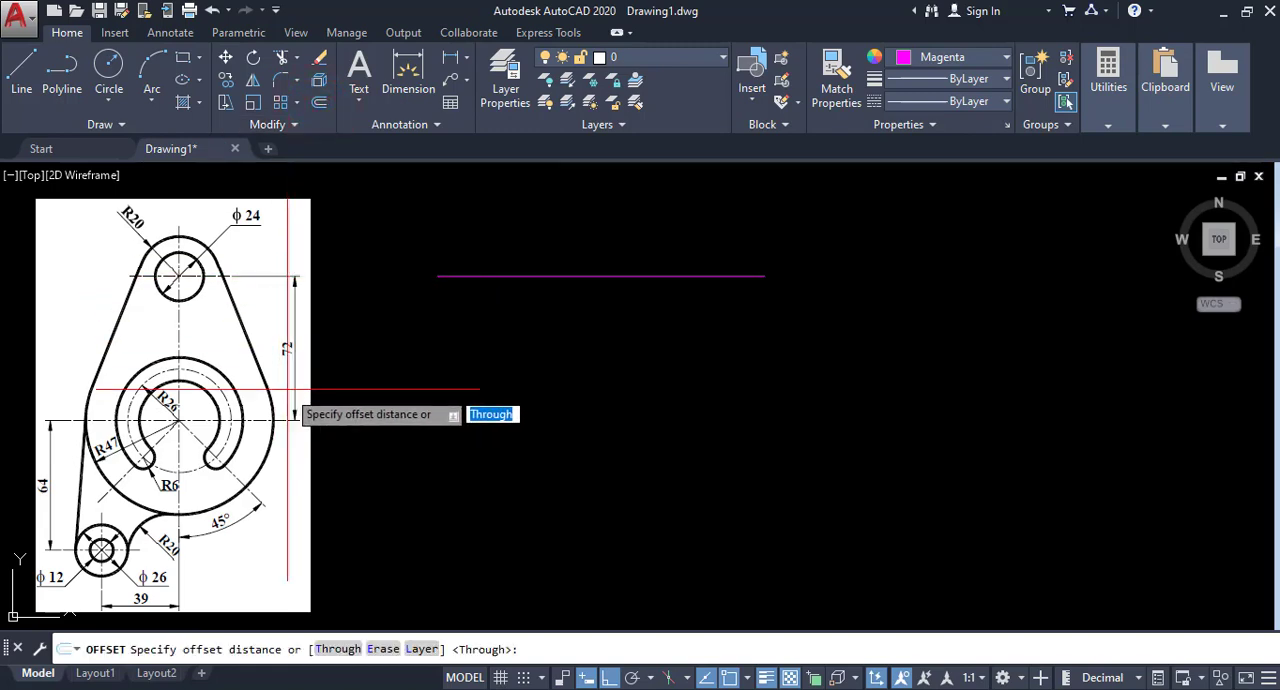
pyautogui.click(321, 105)
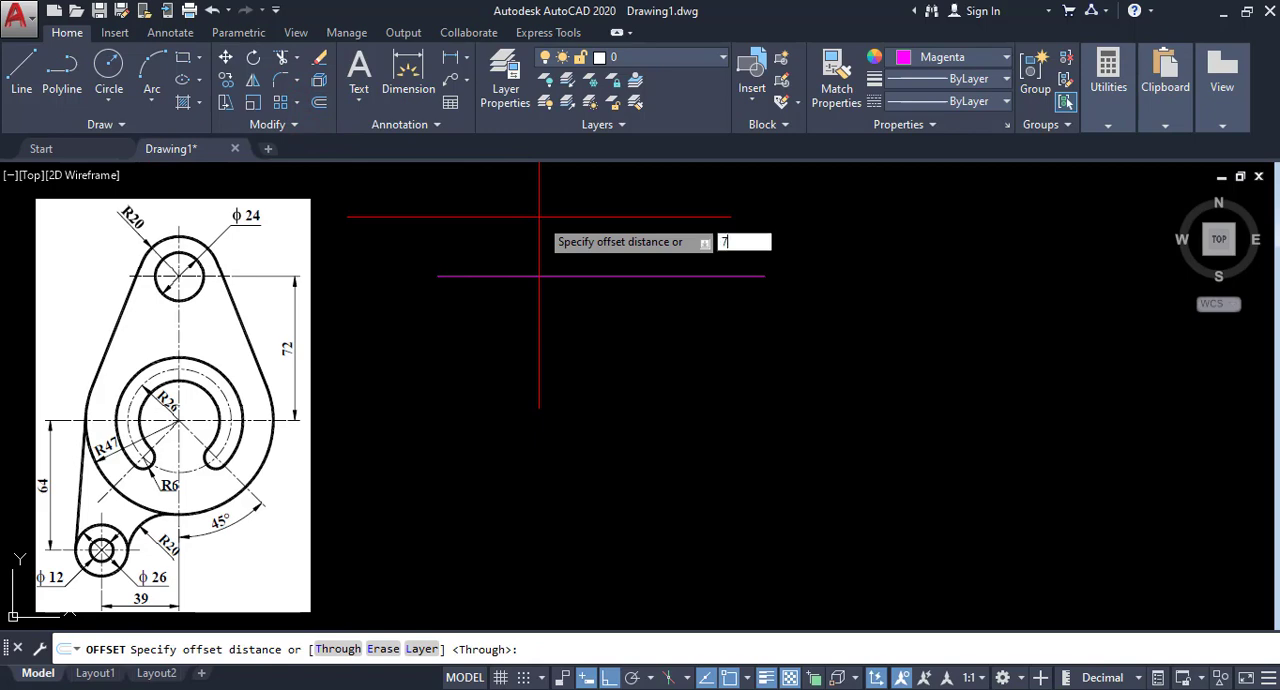
pyautogui.press('Return')
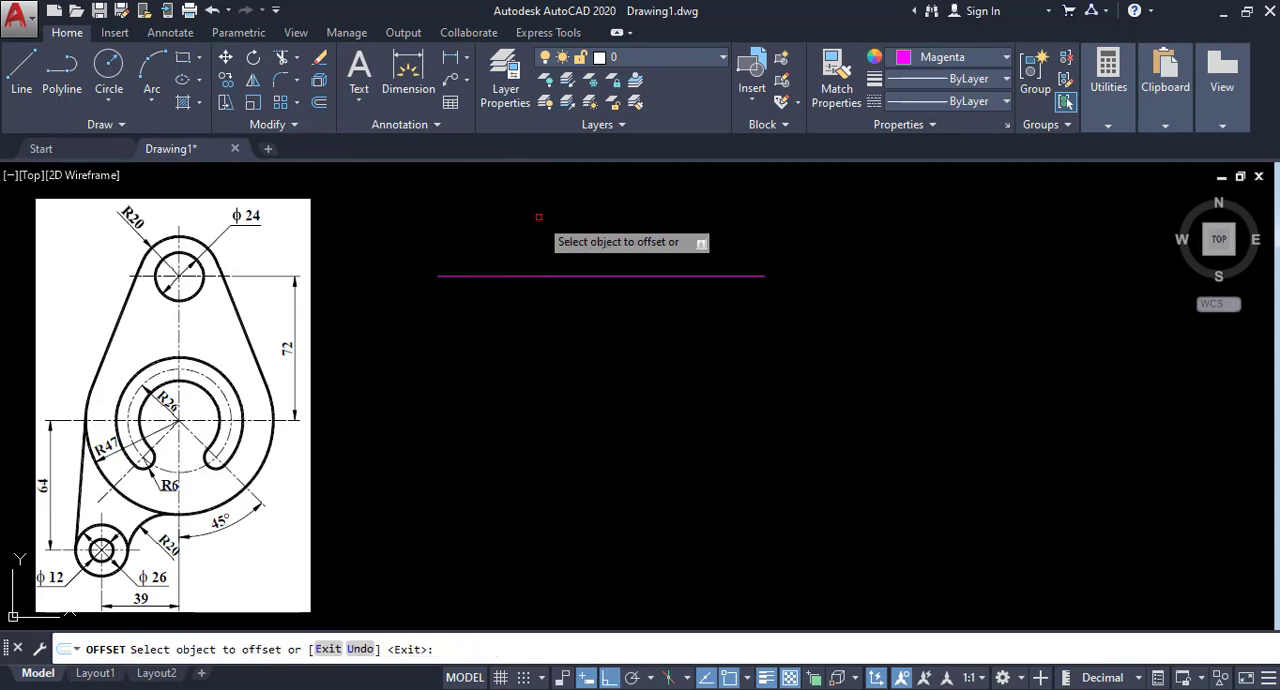
pyautogui.click(549, 275)
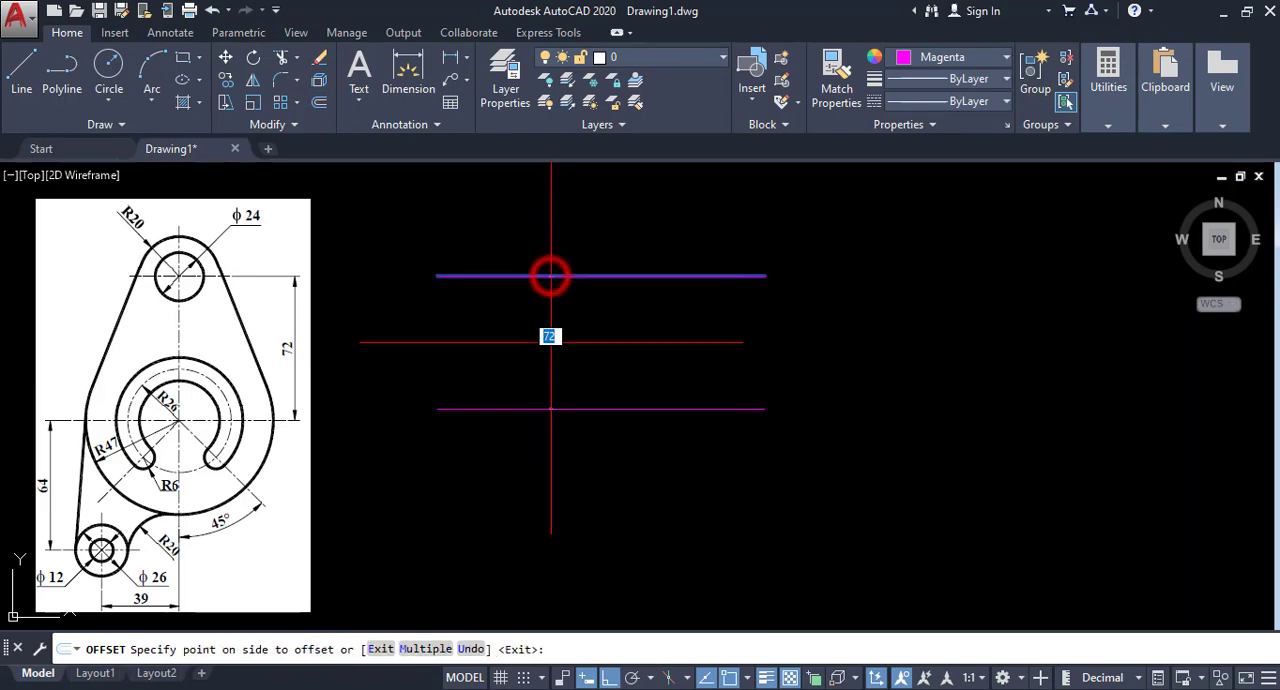
pyautogui.click(560, 519)
pyautogui.rightClick(606, 455)
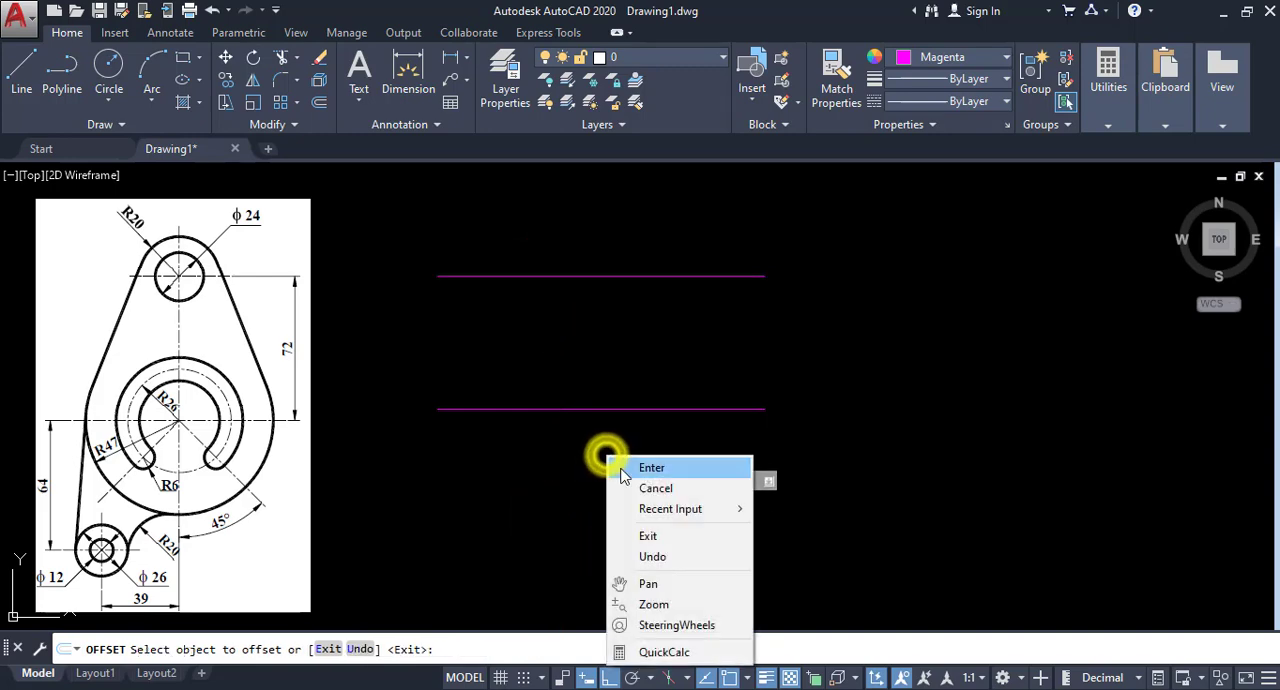
pyautogui.click(622, 465)
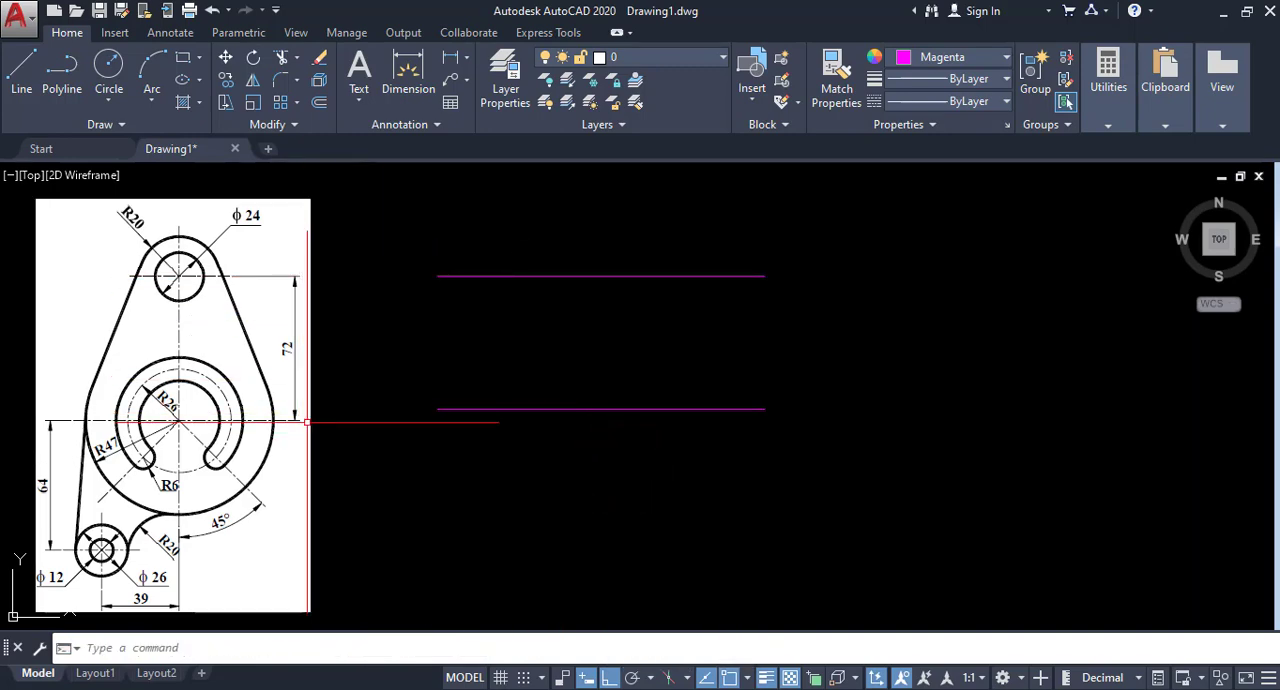
# Draw a vertical centerline from the upper line's midpoint down past the lower horizontal line.
pyautogui.click(22, 75)
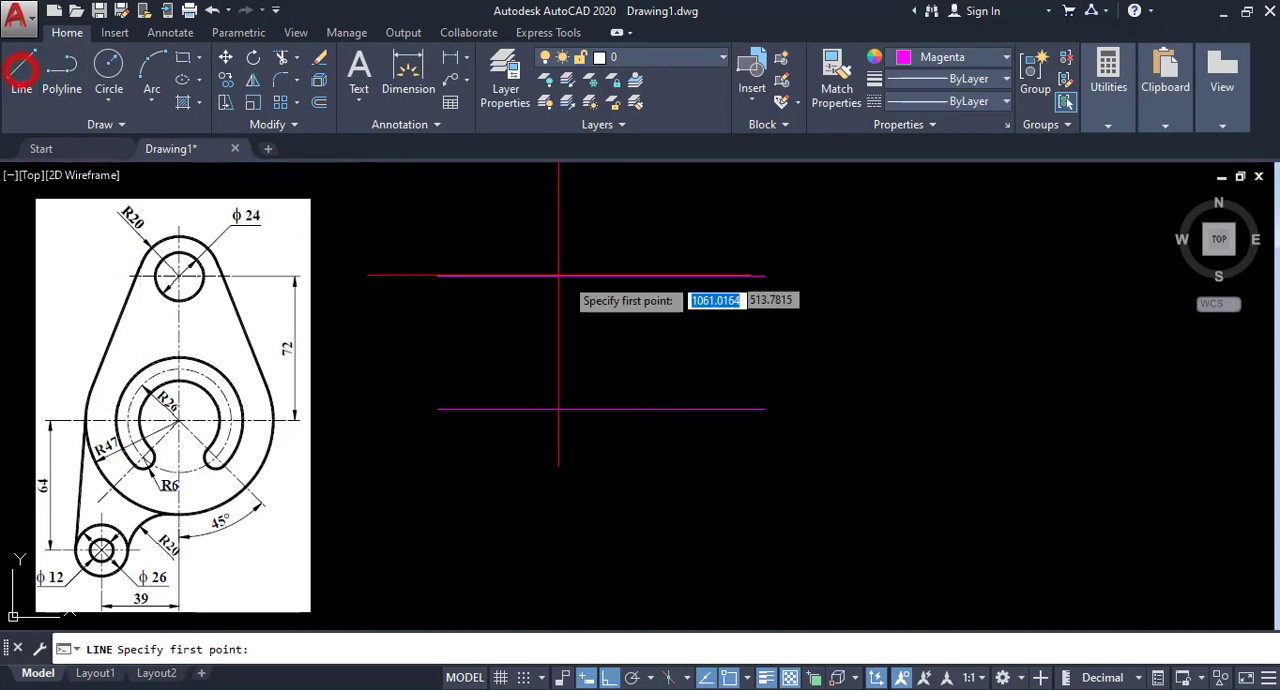
pyautogui.click(601, 275)
pyautogui.click(598, 590)
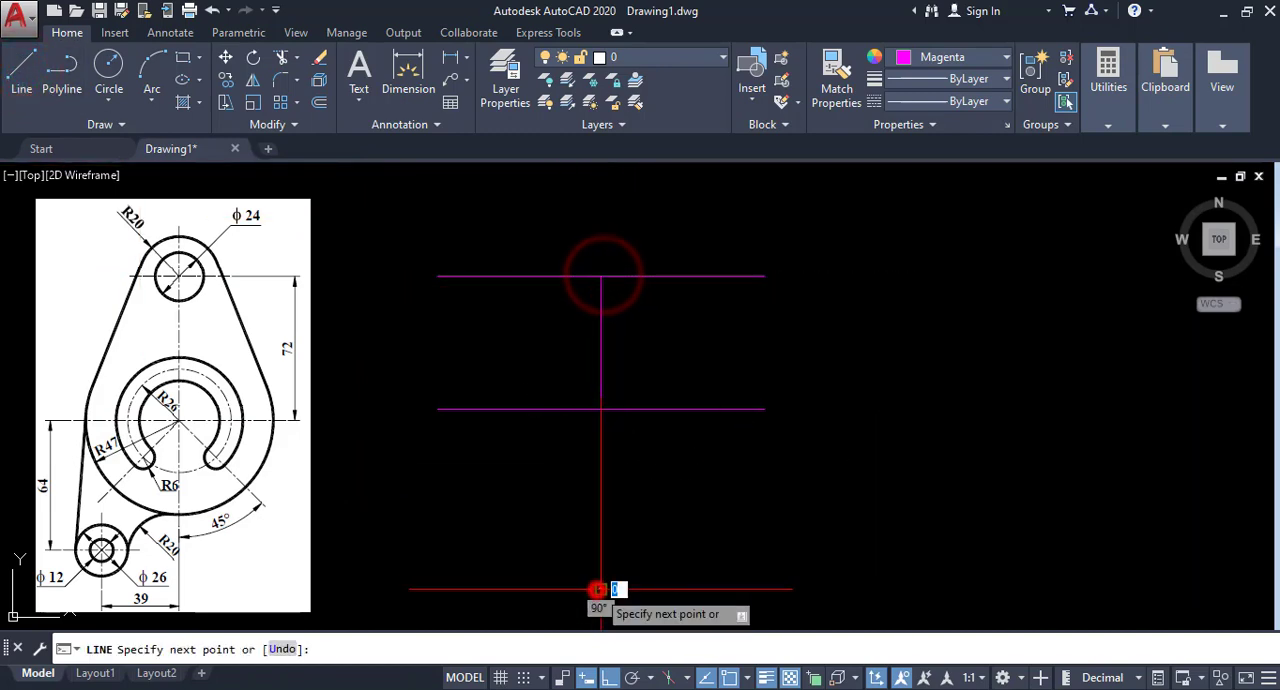
pyautogui.rightClick(595, 591)
pyautogui.click(655, 364)
# Stretch the vertical centerline's upper end above the upper horizontal line, then clear the selection.
pyautogui.click(651, 342)
pyautogui.click(534, 343)
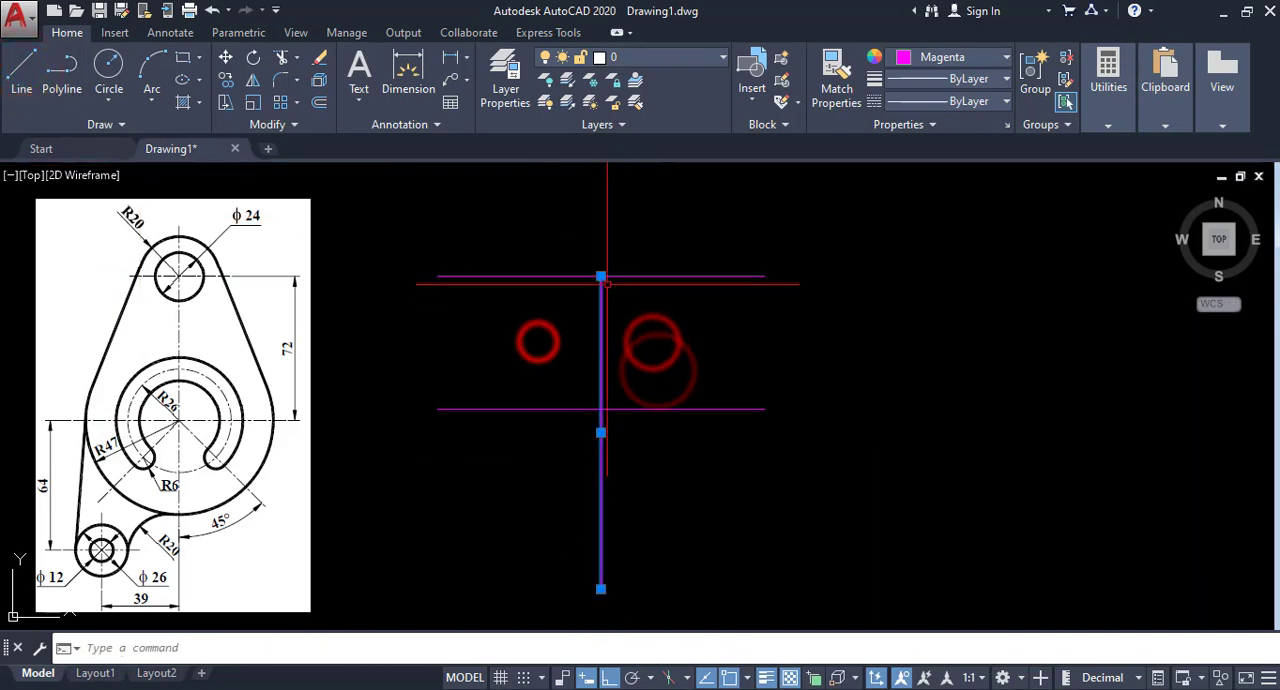
pyautogui.click(601, 276)
pyautogui.click(609, 176)
pyautogui.rightClick(651, 203)
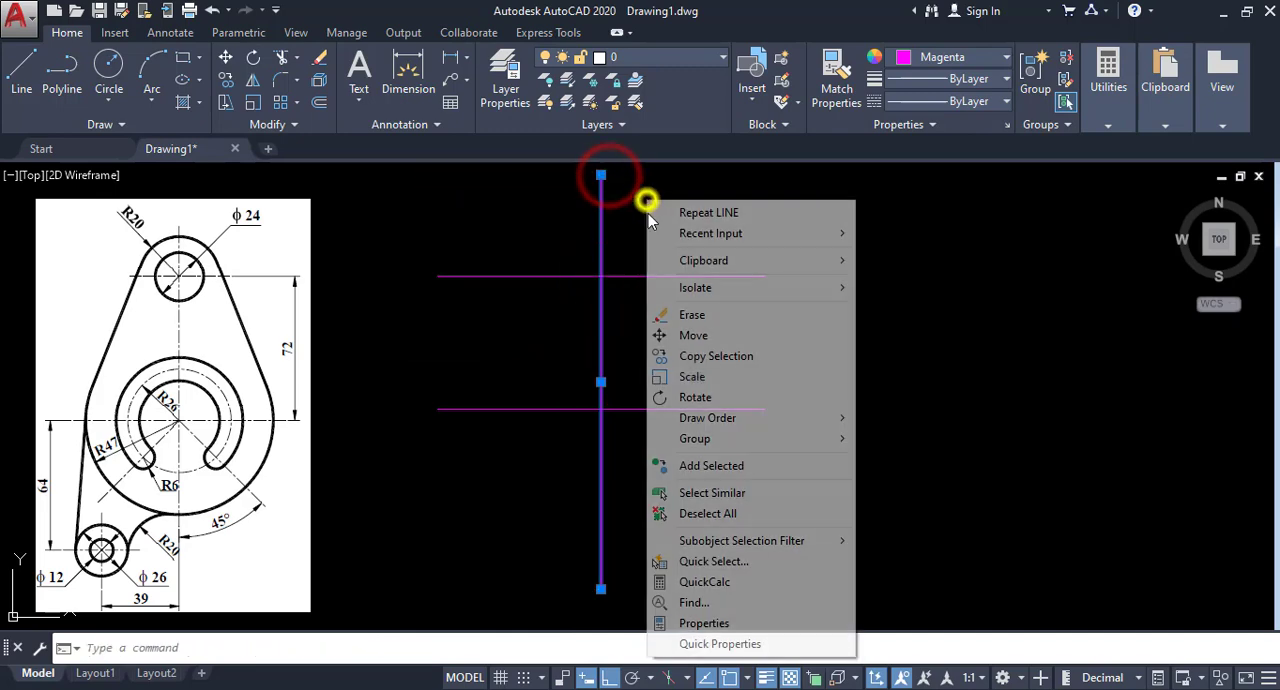
pyautogui.click(703, 514)
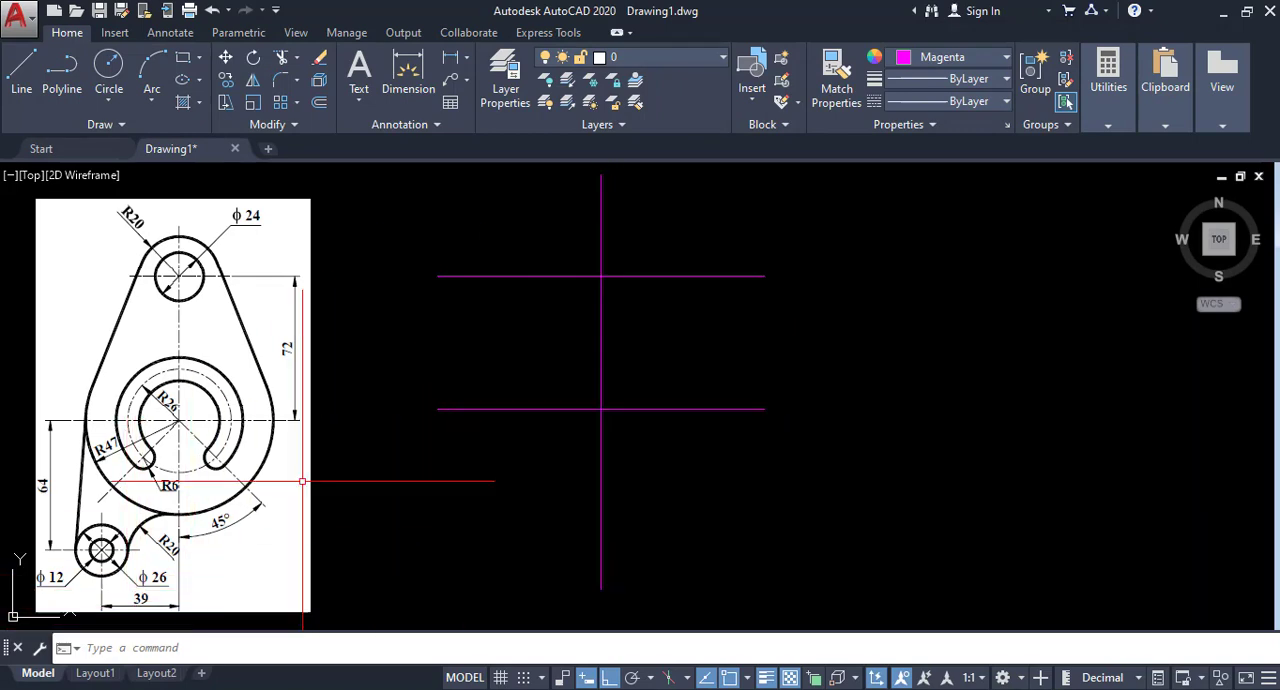
# Offset the vertical centerline 39 units to the left.
pyautogui.click(320, 104)
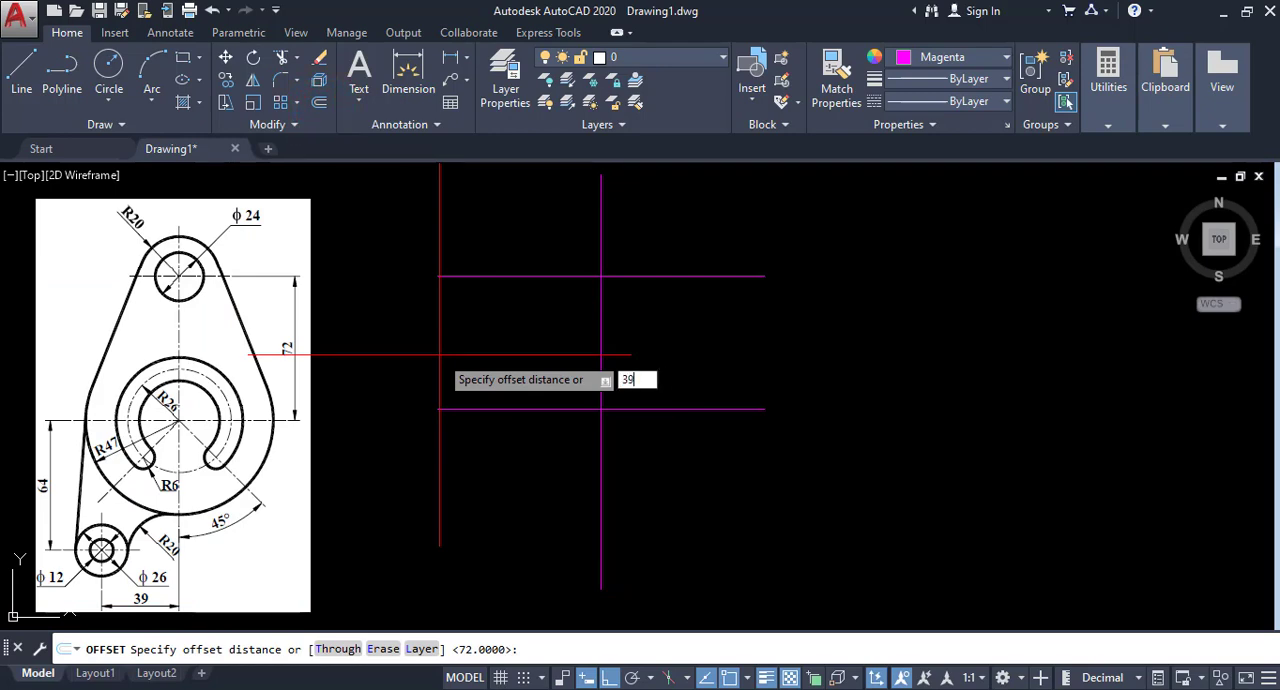
pyautogui.press('Return')
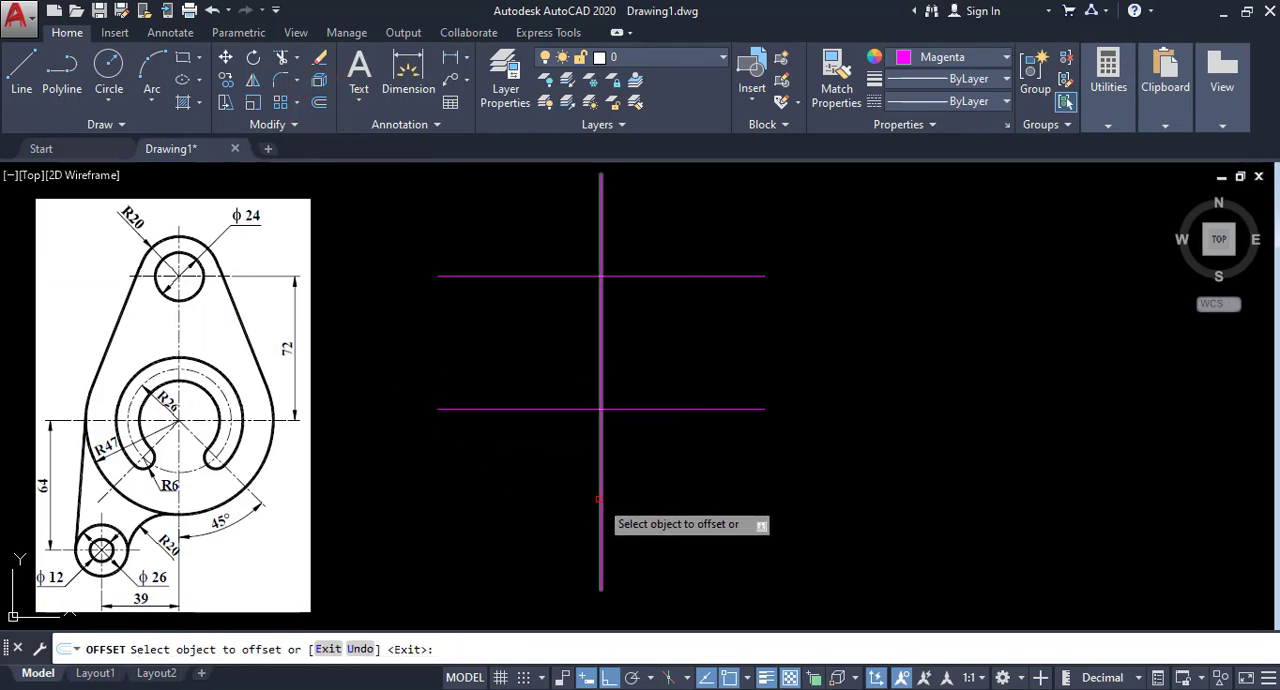
pyautogui.click(600, 502)
pyautogui.click(443, 500)
pyautogui.rightClick(452, 464)
pyautogui.click(476, 480)
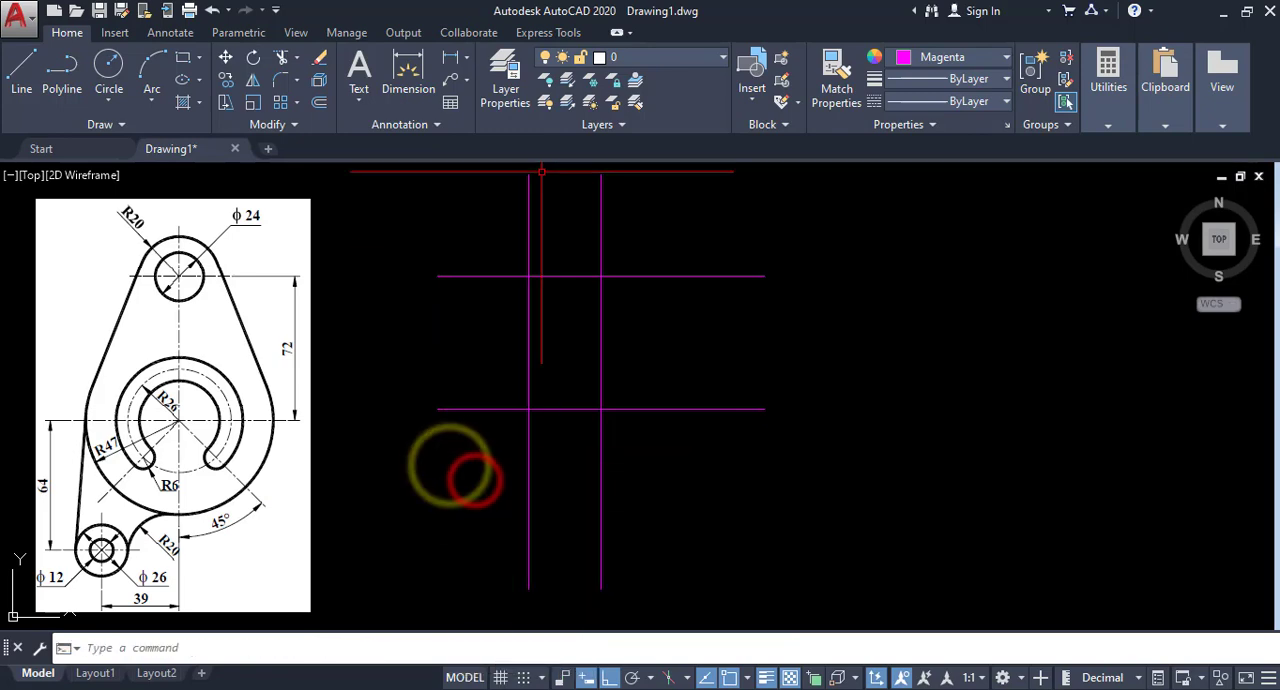
# Shorten the left vertical line to about 66 units by lowering its upper end below the lower horizontal line.
pyautogui.click(537, 190)
pyautogui.click(491, 198)
pyautogui.click(528, 176)
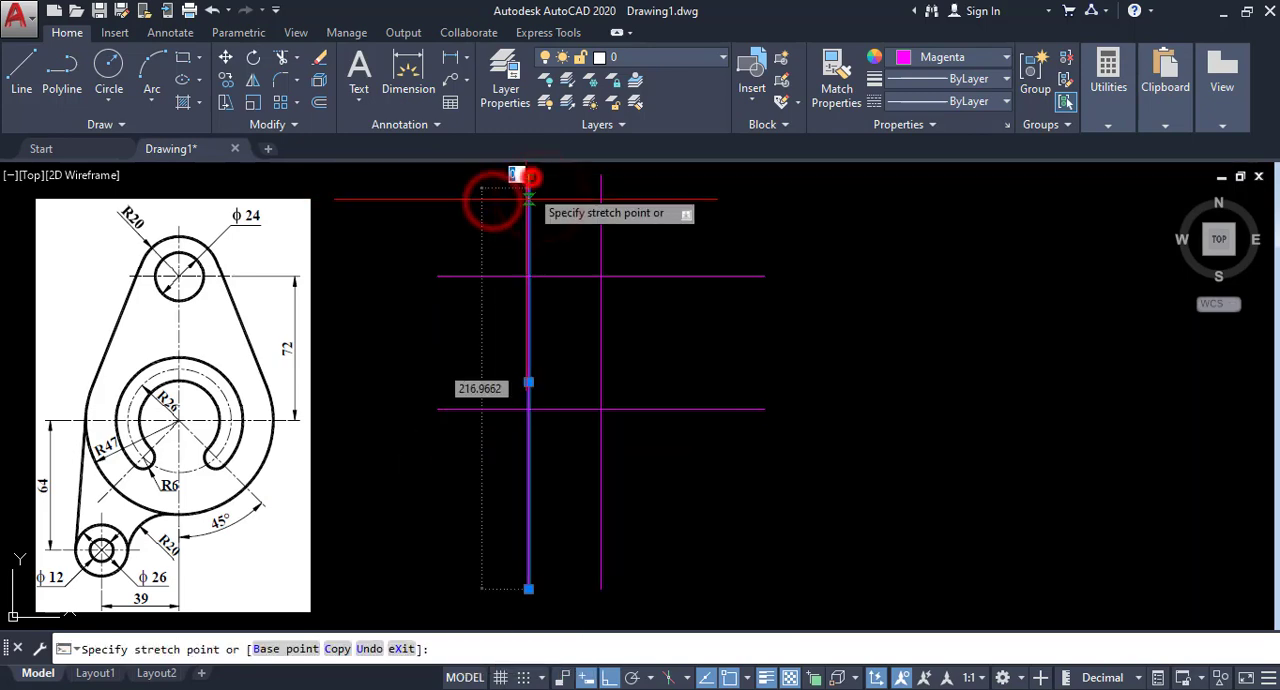
pyautogui.click(528, 465)
pyautogui.rightClick(574, 440)
pyautogui.click(645, 552)
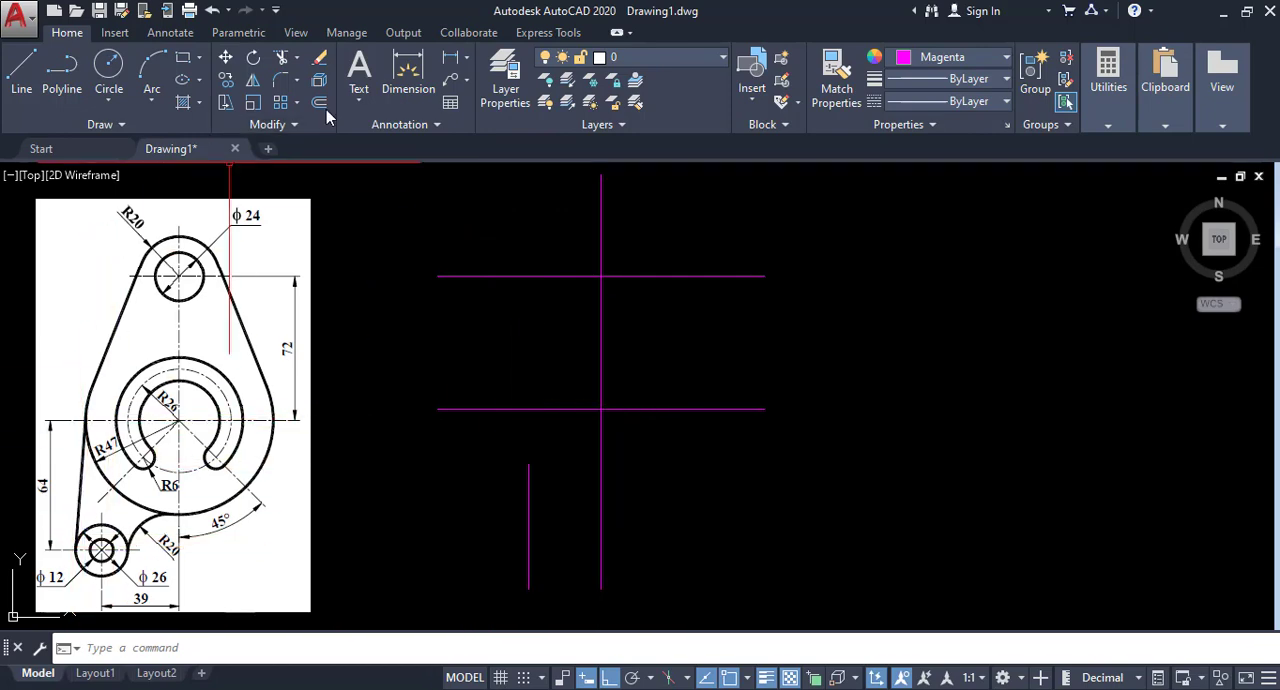
# Offset the lower horizontal centerline 64 units downward.
pyautogui.click(320, 103)
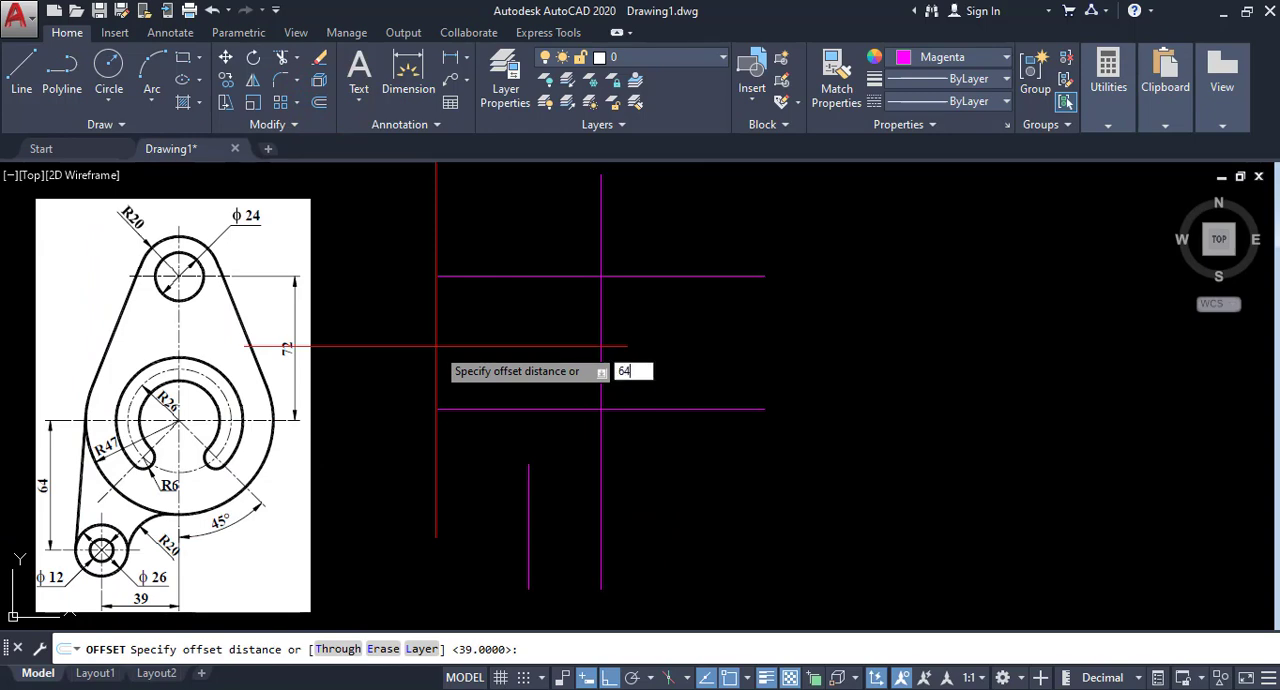
pyautogui.write('64')
pyautogui.press('Return')
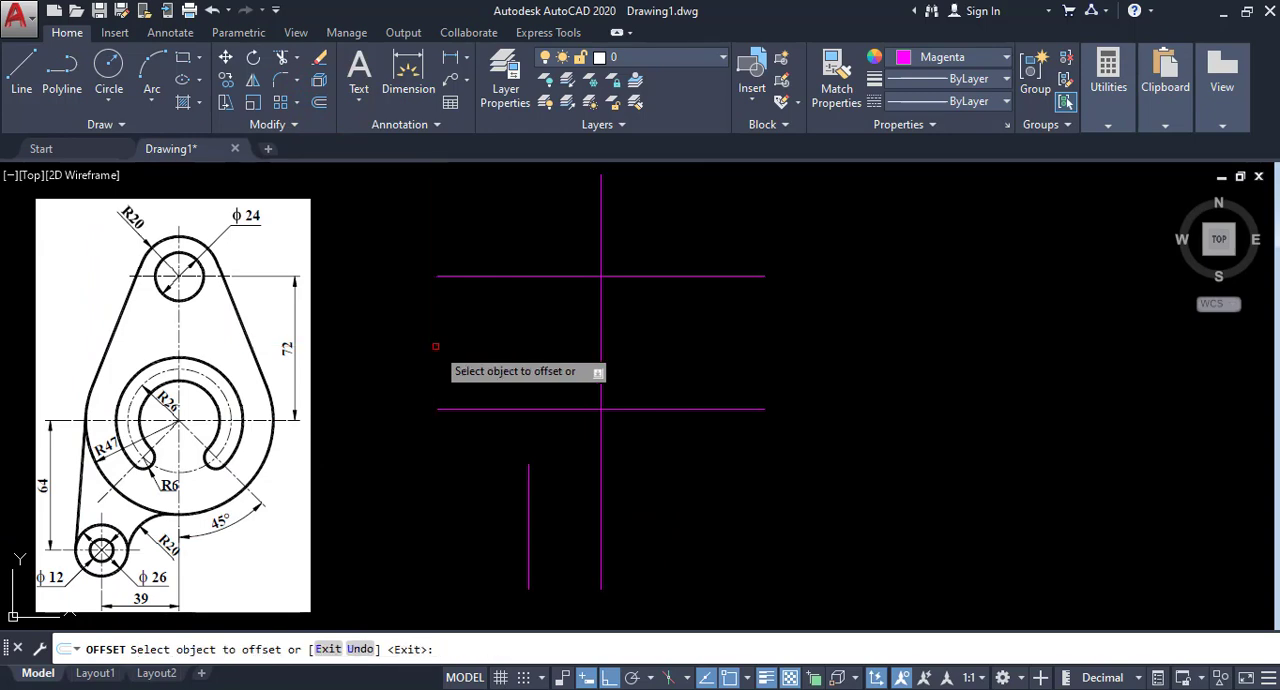
pyautogui.click(517, 409)
pyautogui.click(508, 476)
pyautogui.rightClick(510, 474)
pyautogui.click(528, 481)
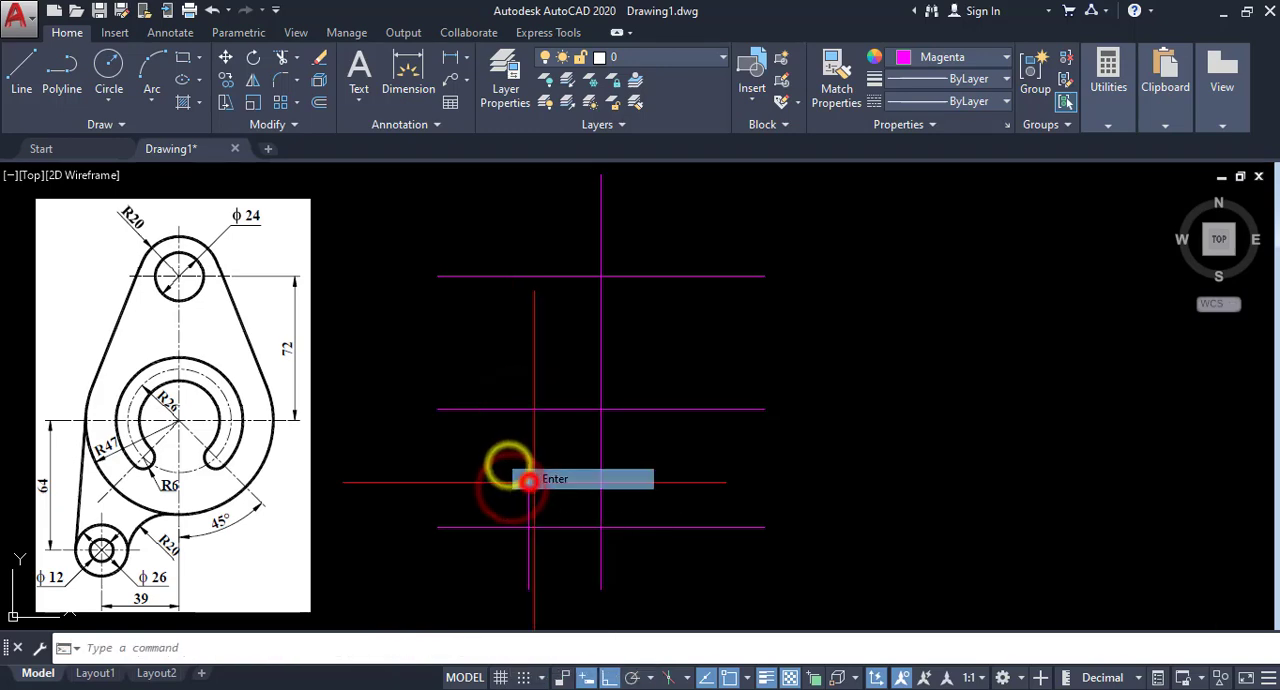
# Shorten the lowest horizontal line at both ends and center it on the left vertical line.
pyautogui.click(750, 513)
pyautogui.click(711, 557)
pyautogui.click(761, 527)
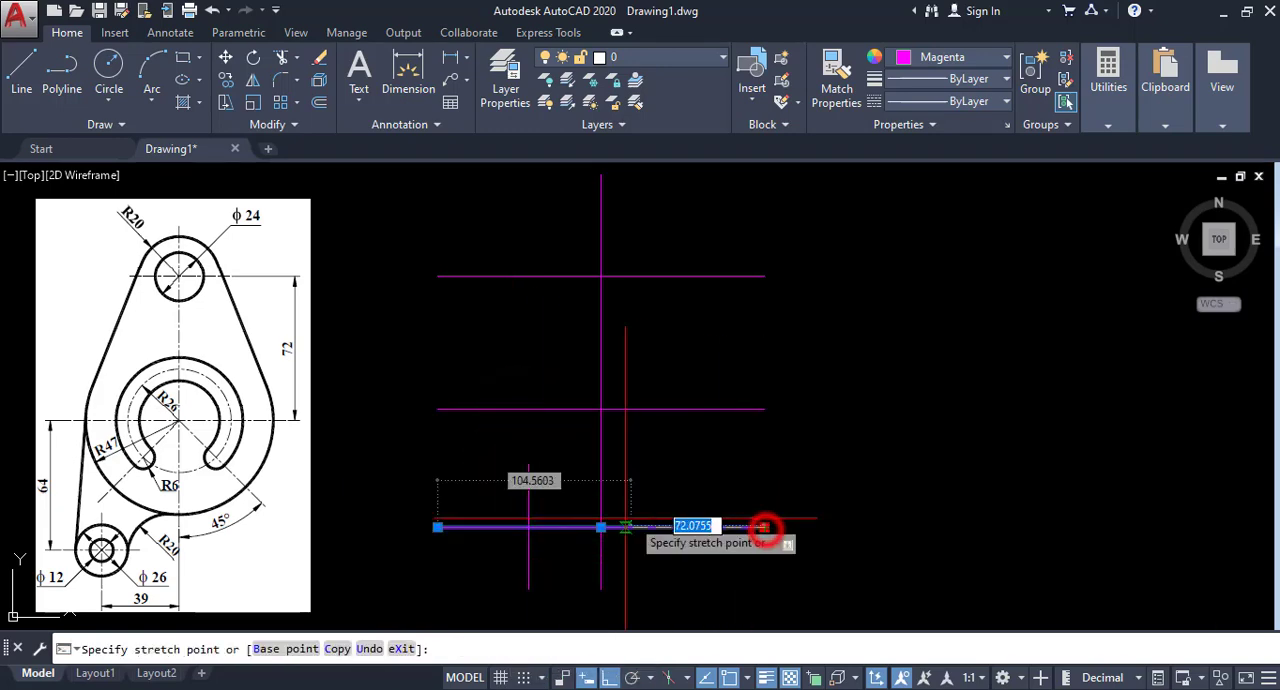
pyautogui.click(549, 527)
pyautogui.click(435, 527)
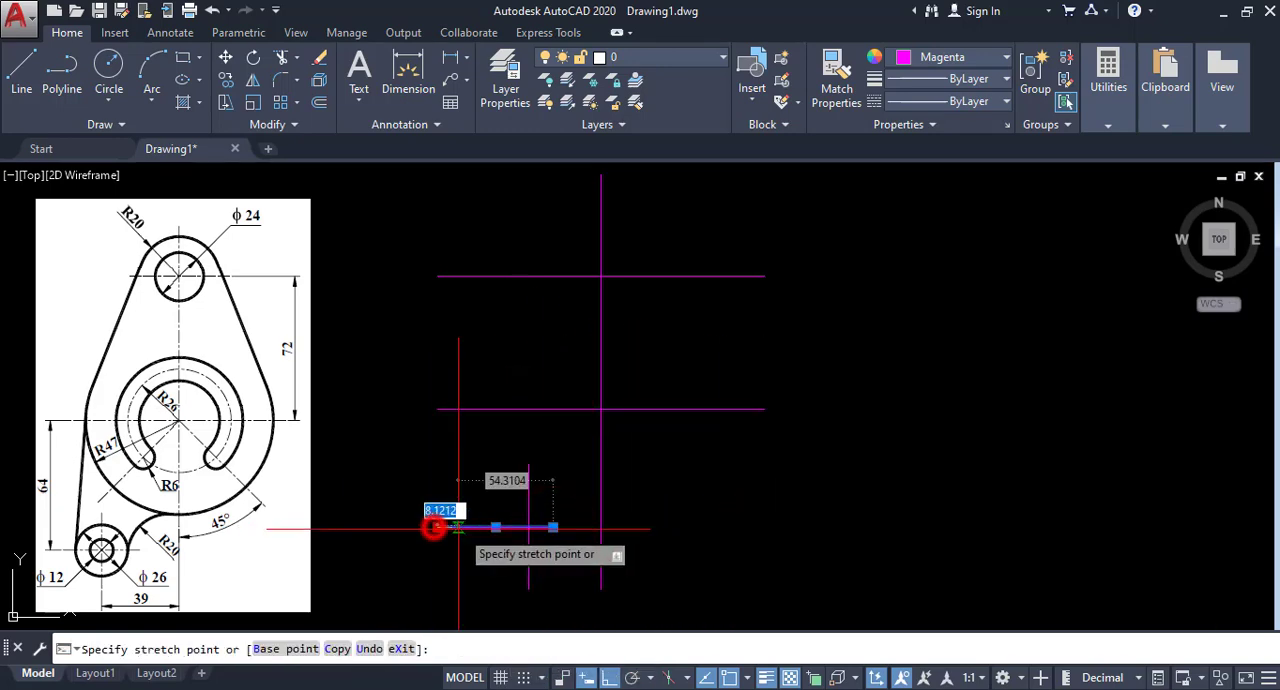
pyautogui.click(494, 527)
pyautogui.click(524, 527)
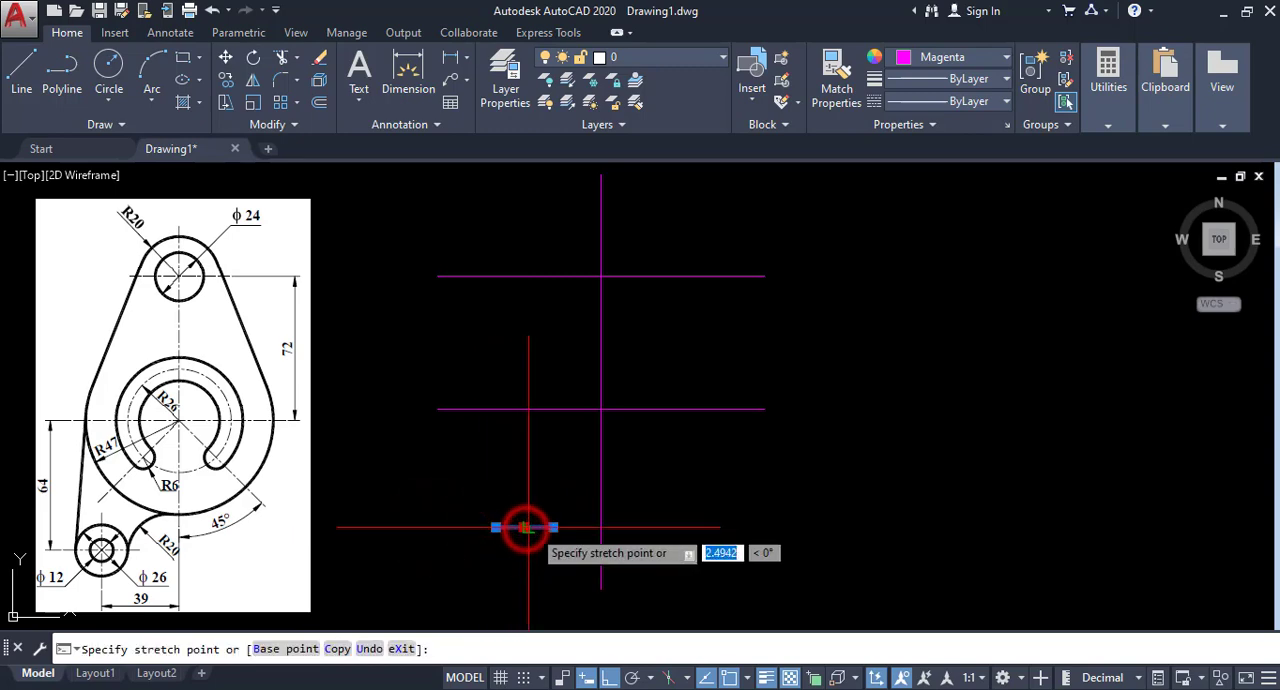
pyautogui.click(529, 527)
# Shorten the left vertical line and center it on the lowest horizontal line to form a small center cross.
pyautogui.click(544, 486)
pyautogui.click(493, 489)
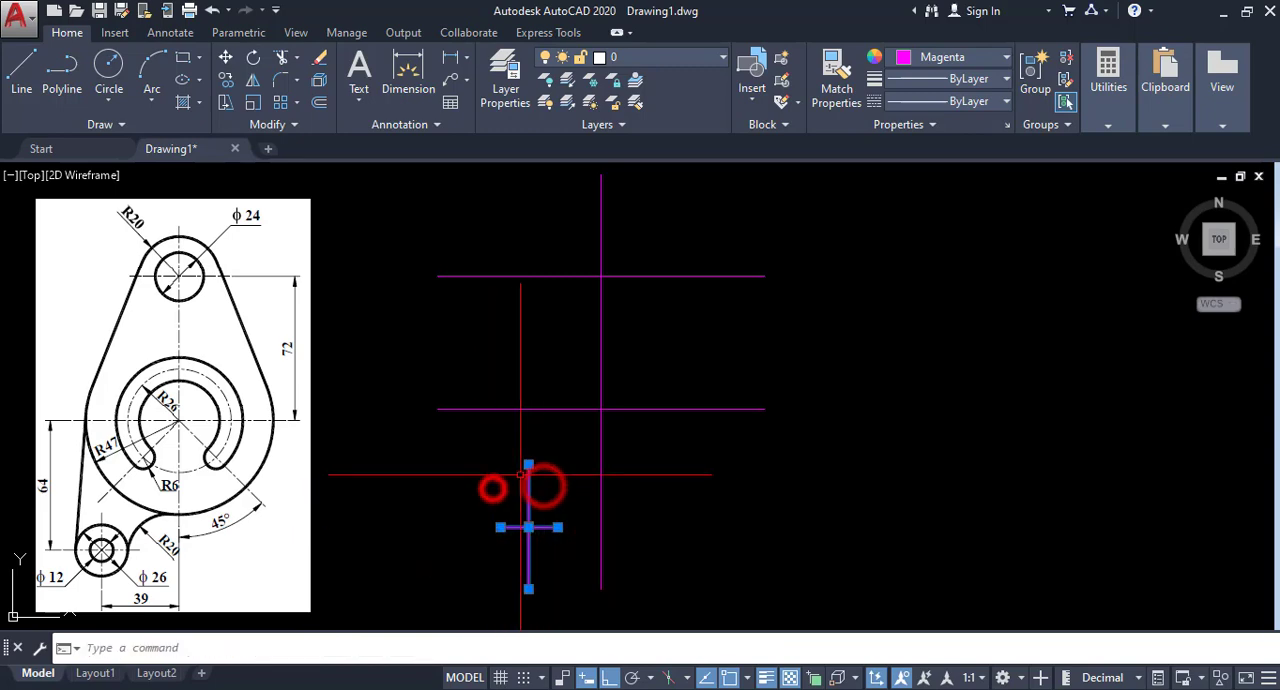
pyautogui.click(528, 465)
pyautogui.click(528, 506)
pyautogui.click(528, 548)
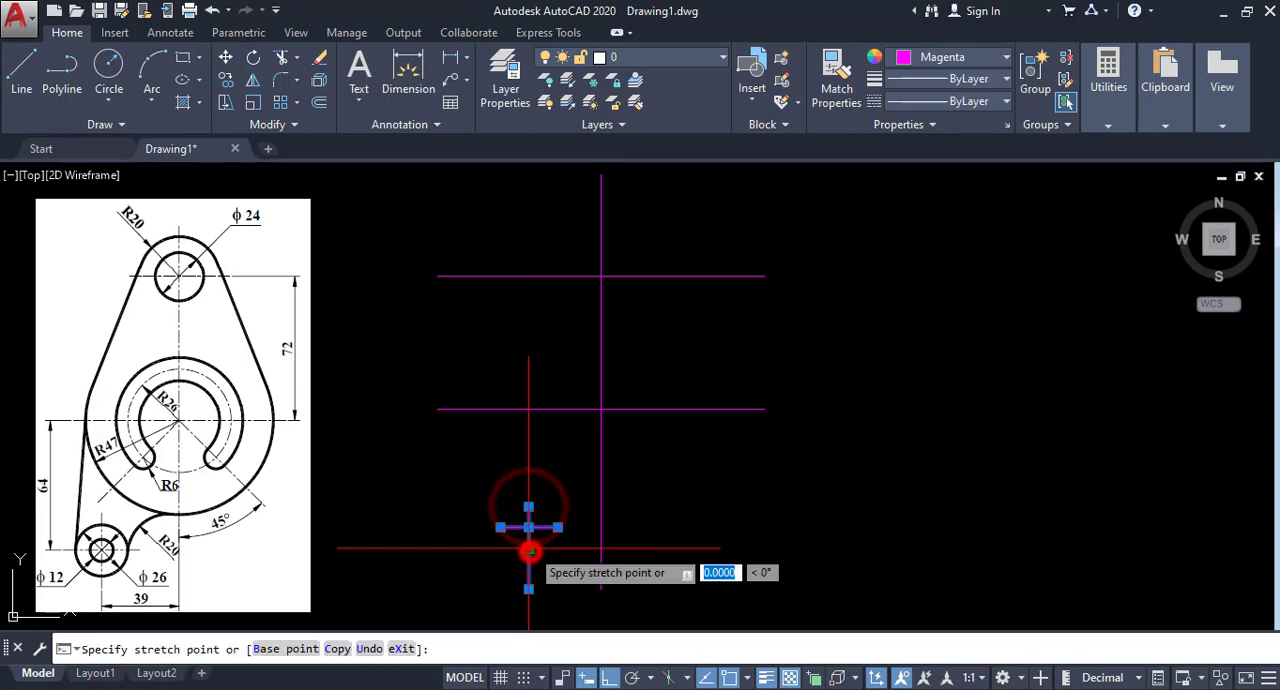
pyautogui.click(528, 528)
pyautogui.rightClick(555, 472)
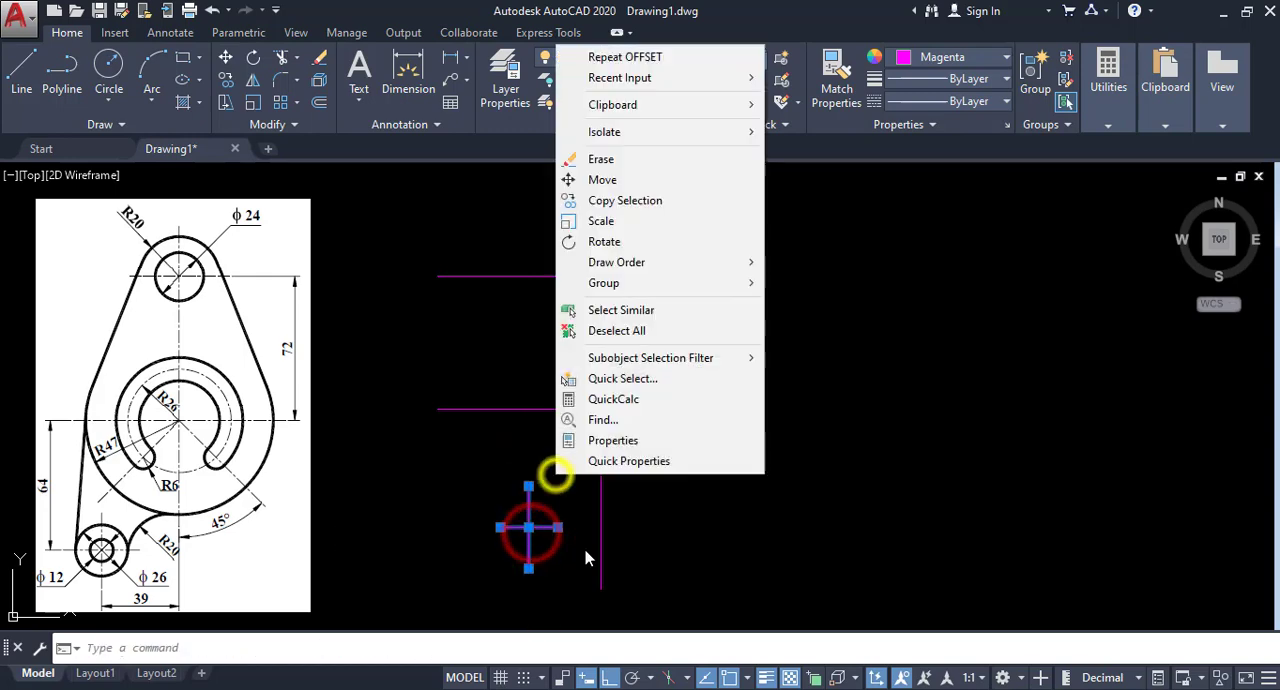
pyautogui.click(630, 332)
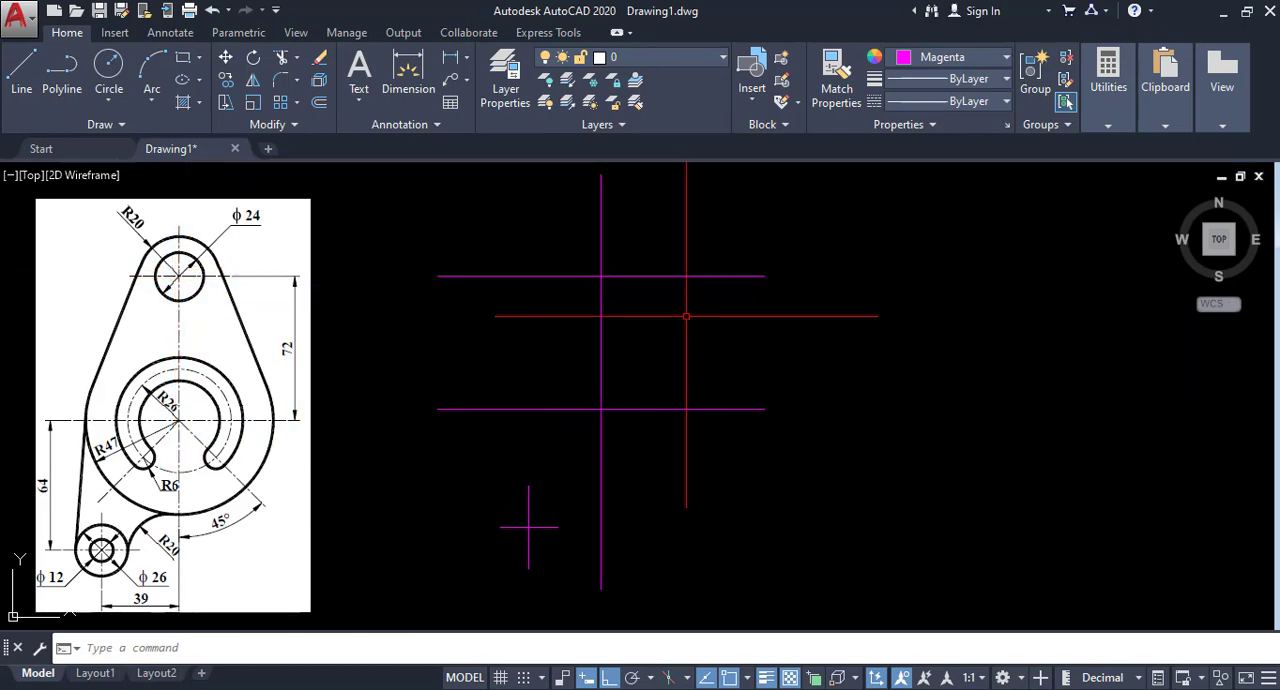
# Shorten the topmost horizontal line to about 57 units and center it on the main vertical centerline.
pyautogui.click(760, 266)
pyautogui.click(743, 303)
pyautogui.click(763, 275)
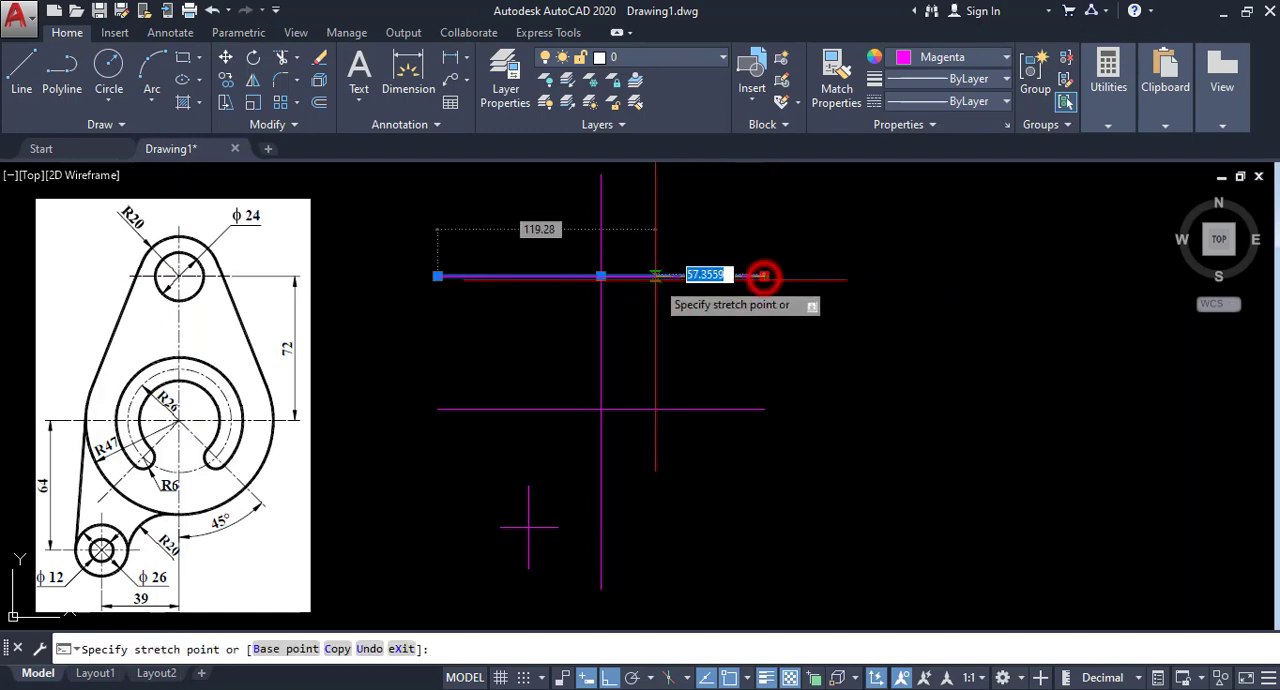
pyautogui.click(653, 275)
pyautogui.click(437, 275)
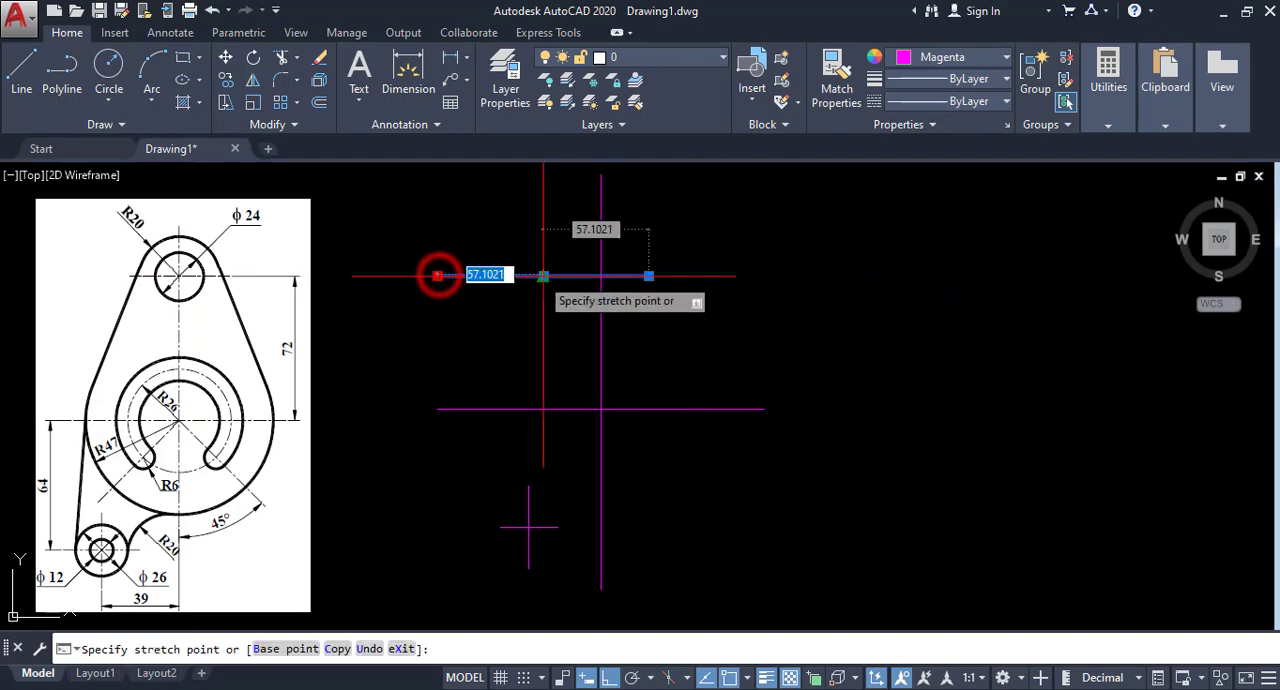
pyautogui.click(543, 275)
pyautogui.click(596, 275)
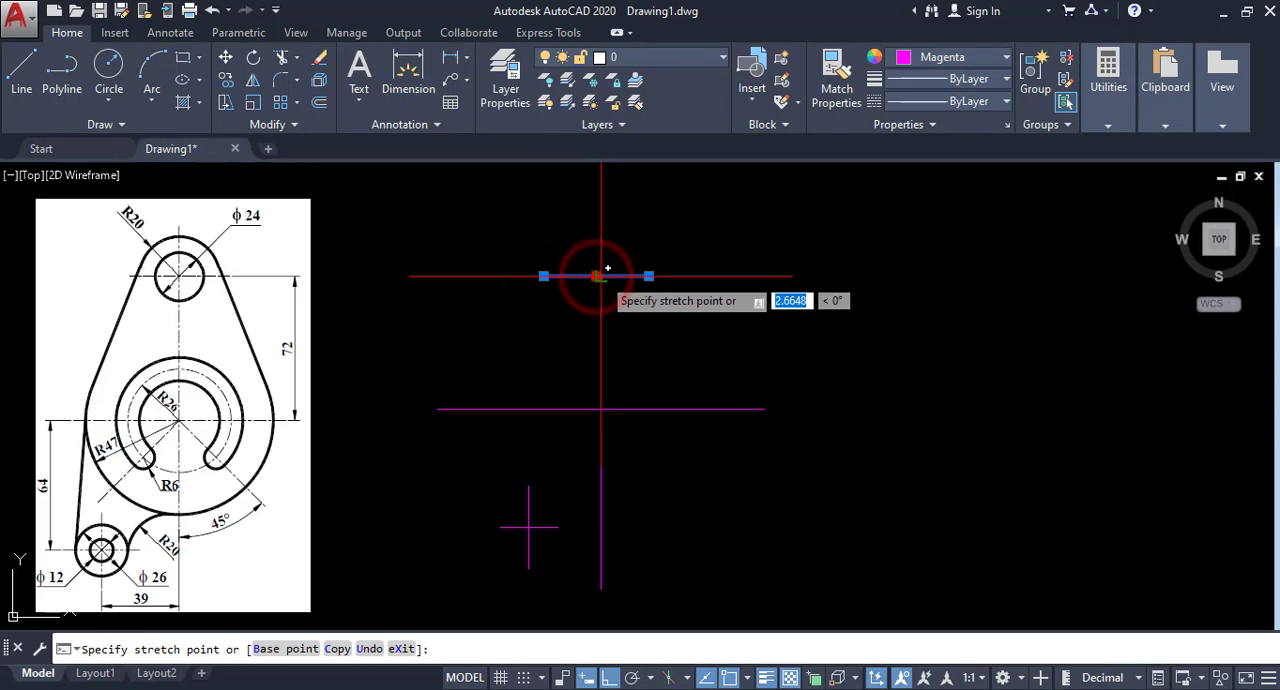
pyautogui.click(600, 275)
pyautogui.rightClick(766, 240)
pyautogui.click(818, 538)
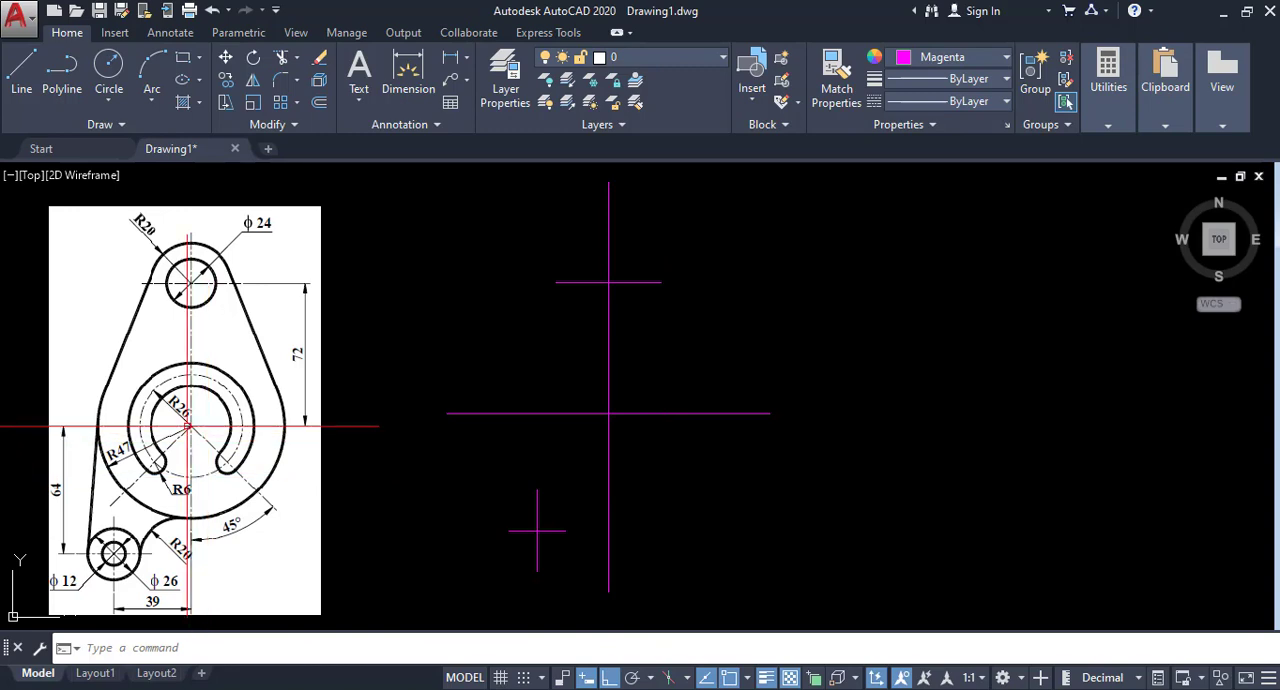
# Draw a circle of radius 26 centered where the main vertical and long horizontal centerlines cross.
pyautogui.click(101, 100)
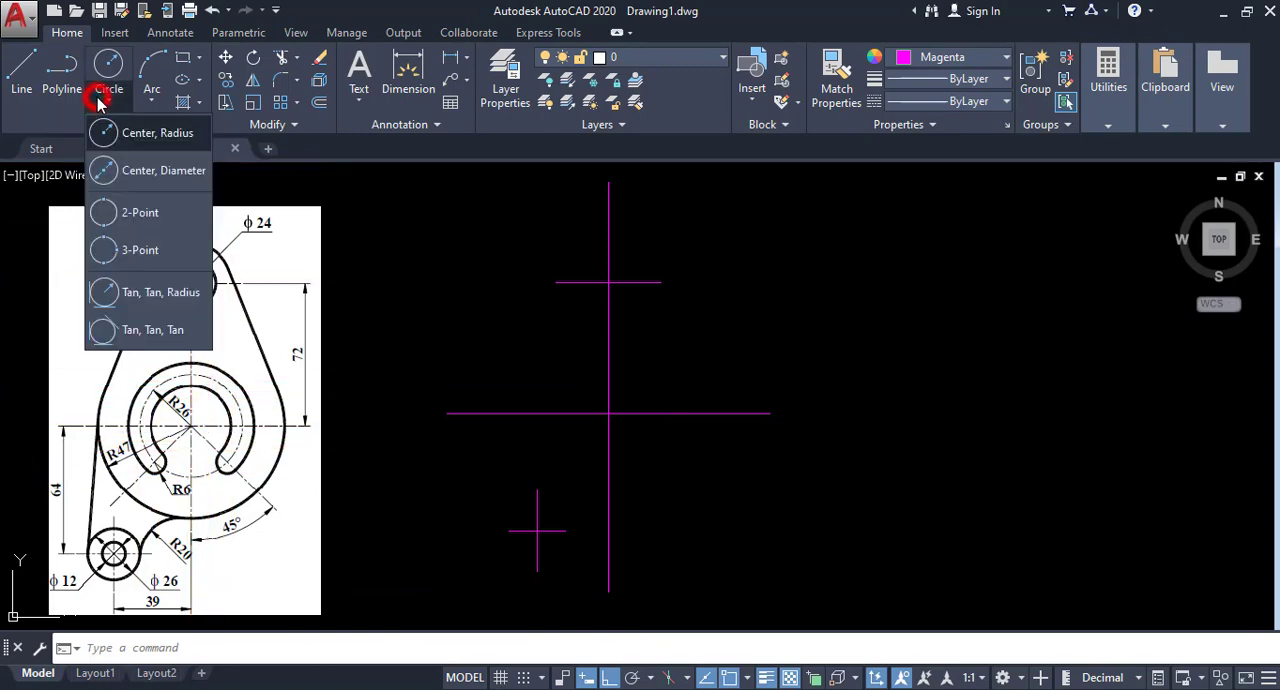
pyautogui.click(124, 146)
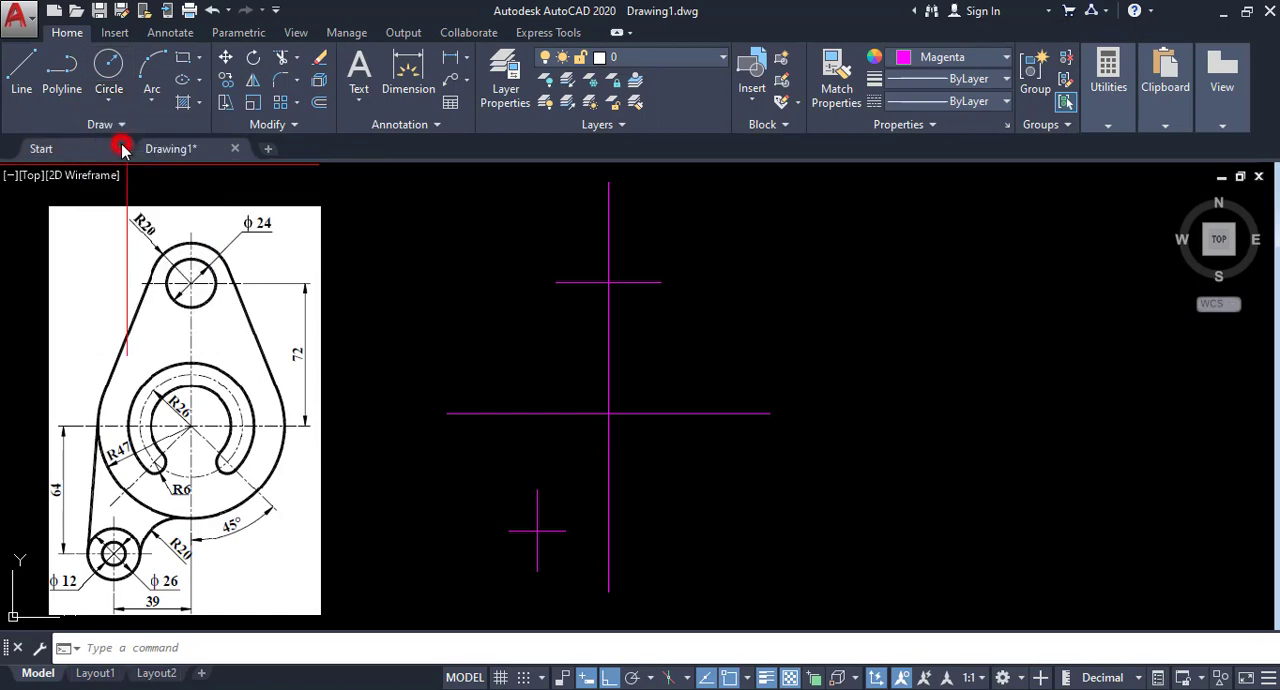
pyautogui.click(609, 413)
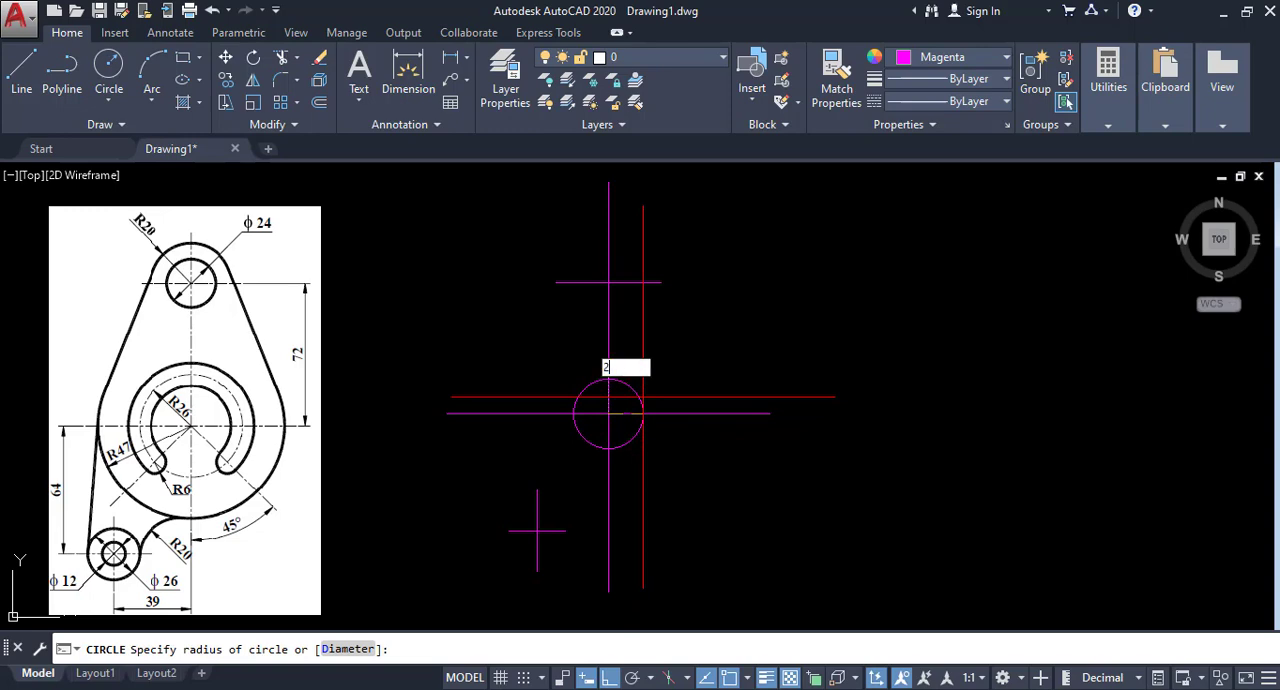
pyautogui.press('Return')
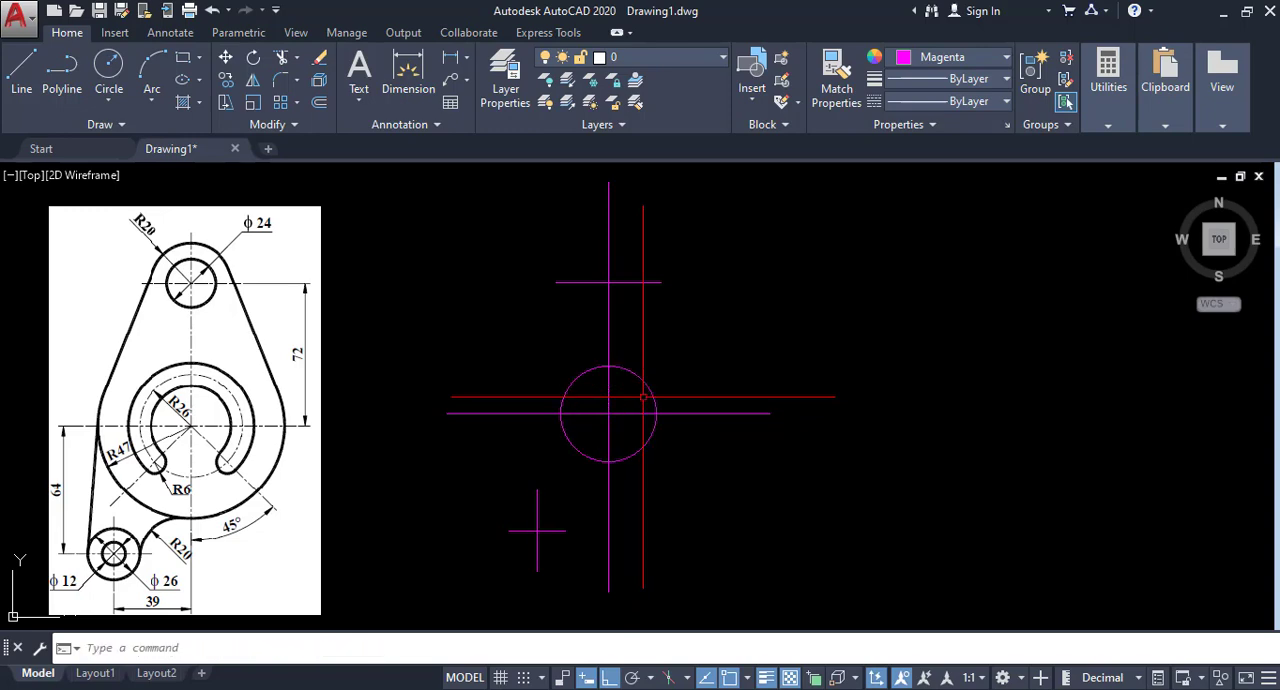
pyautogui.scroll(-1, 700, 425)
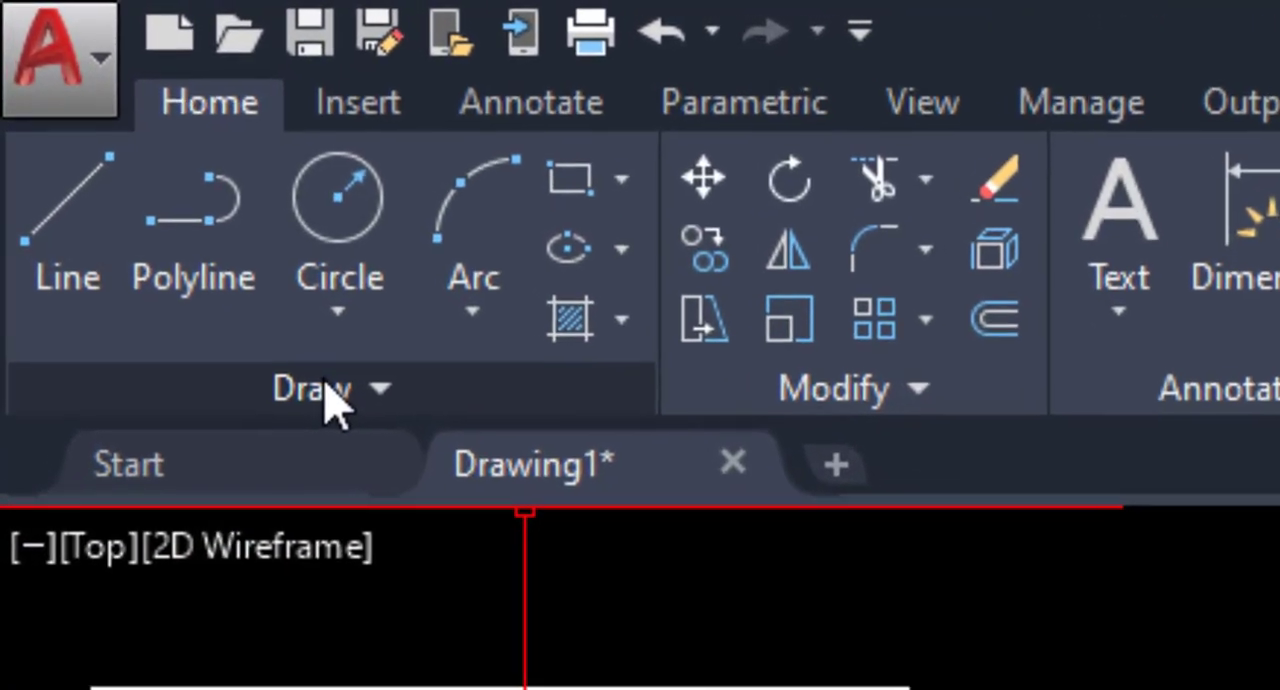
# Add a construction line at a 45-degree angle through the center of the radius 26 circle.
pyautogui.click(328, 396)
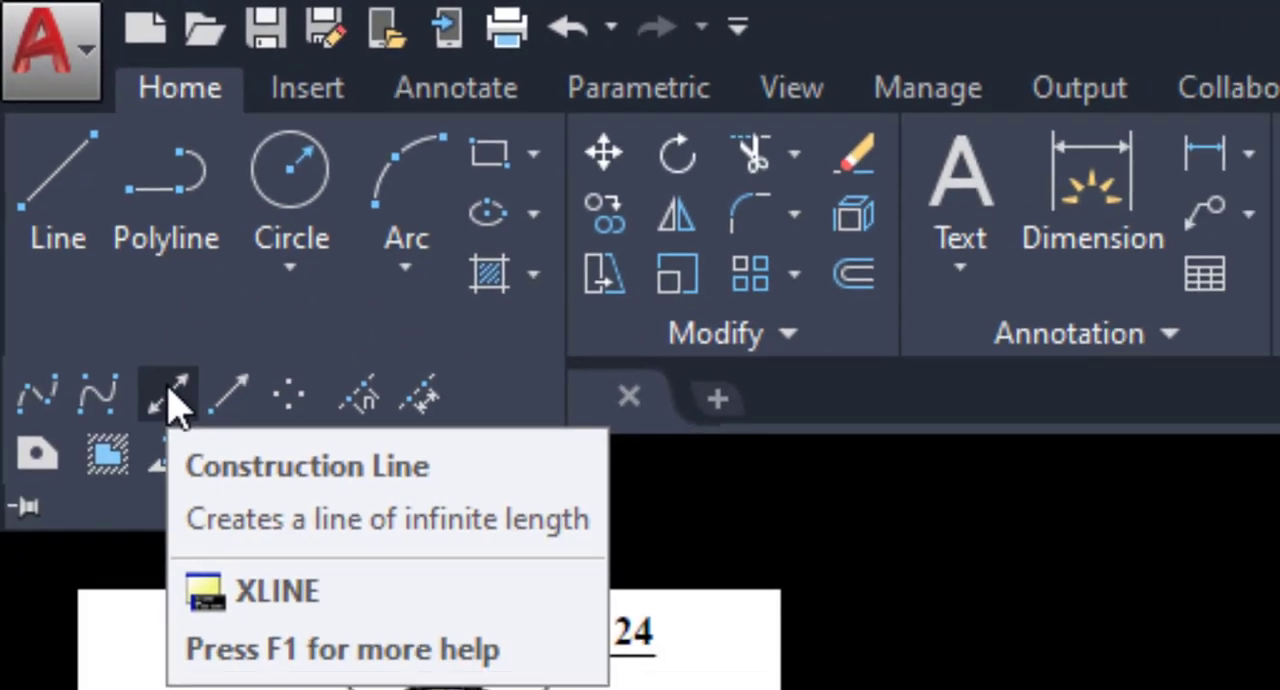
pyautogui.click(198, 466)
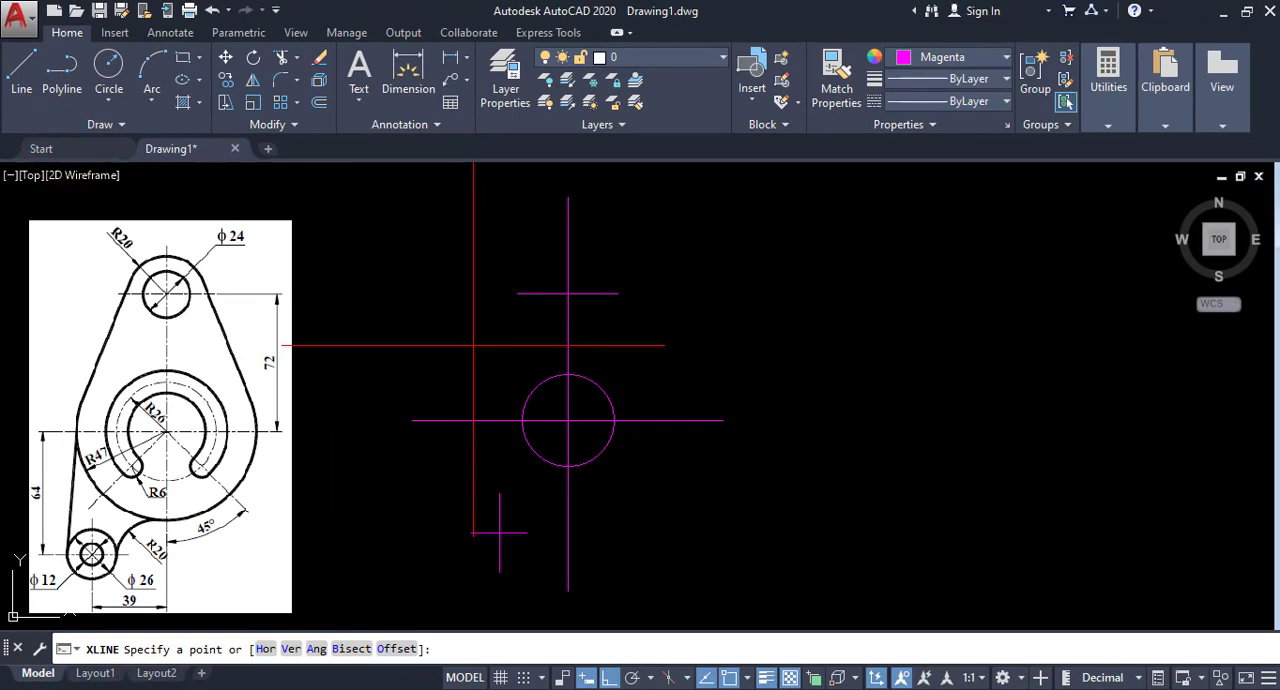
pyautogui.write('a')
pyautogui.press('Return')
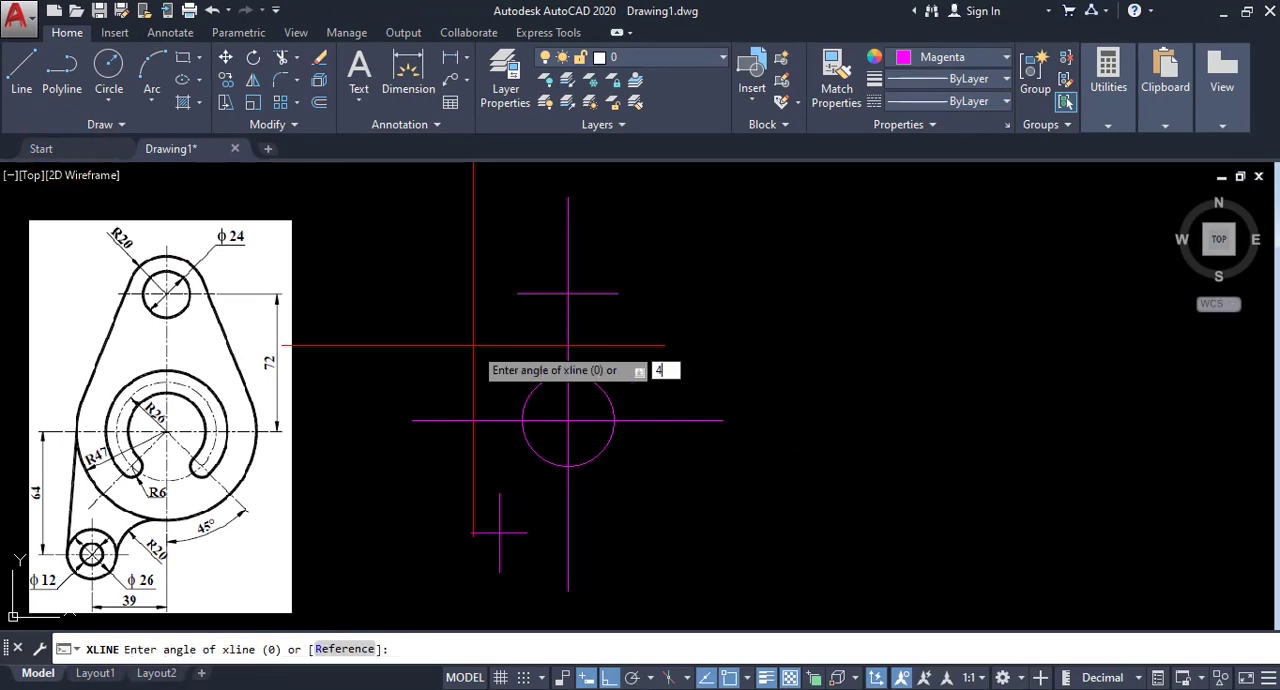
pyautogui.press('Return')
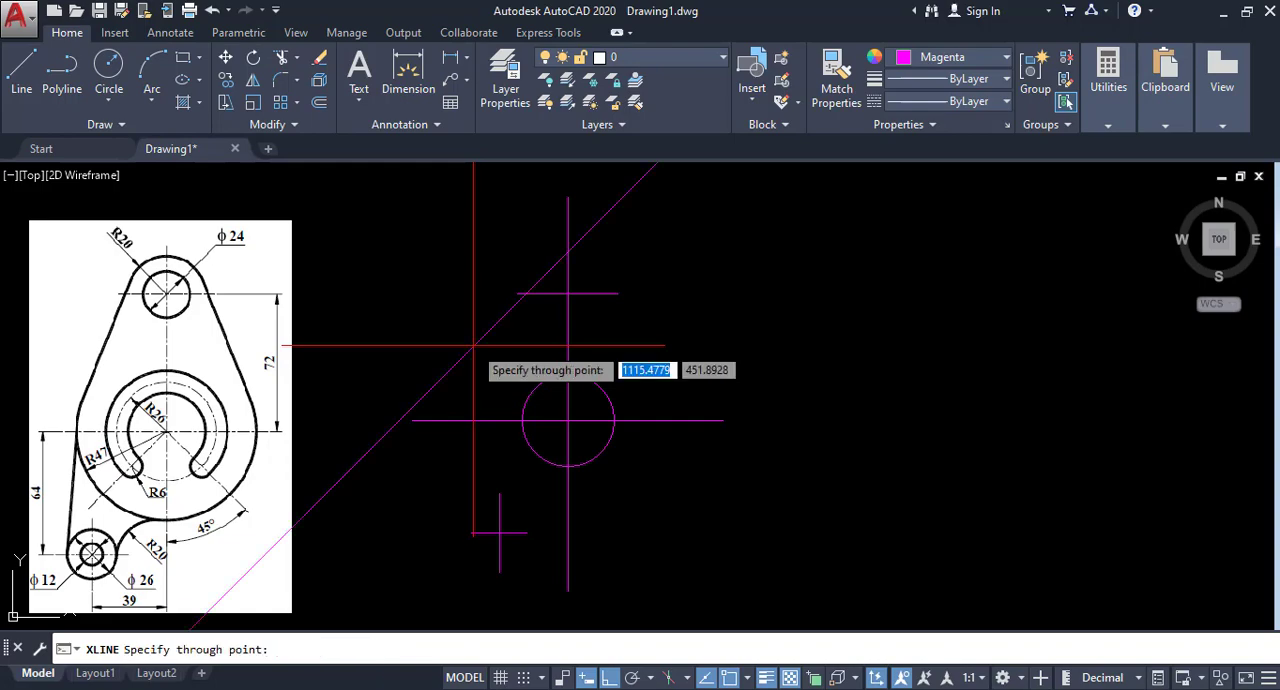
pyautogui.click(568, 425)
pyautogui.rightClick(657, 380)
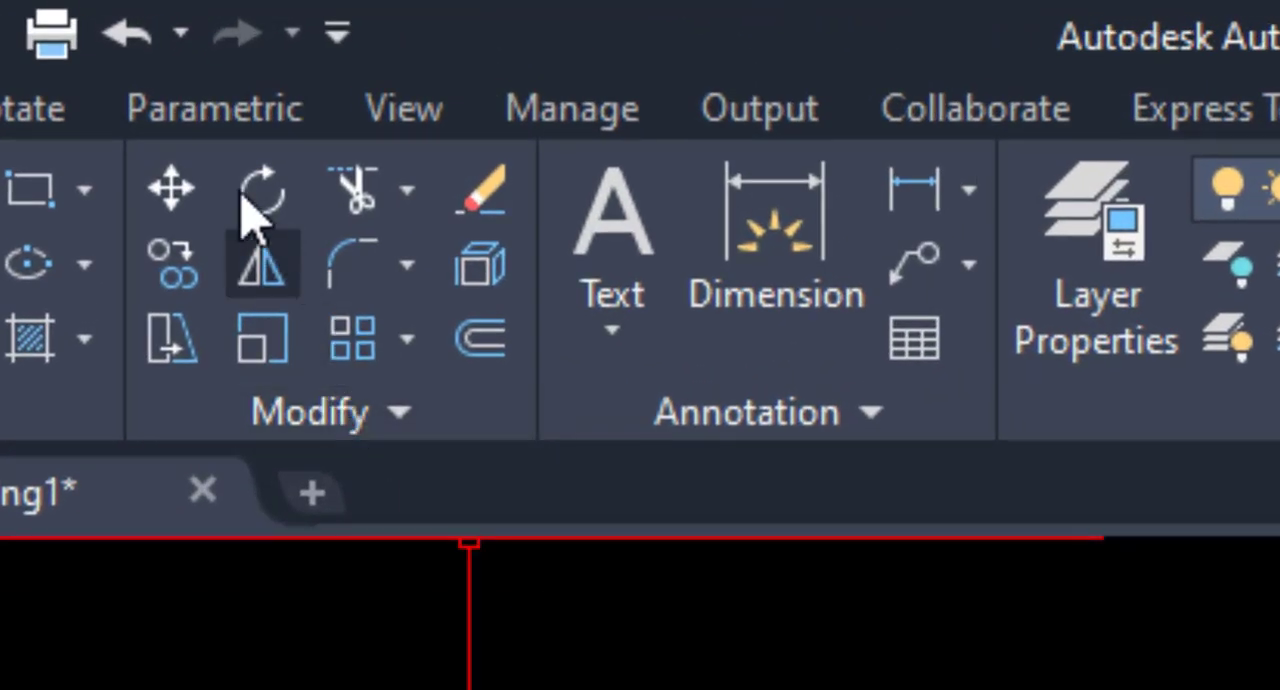
# Trim away both parts of the 45-degree construction line that lie outside the circle.
pyautogui.click(355, 192)
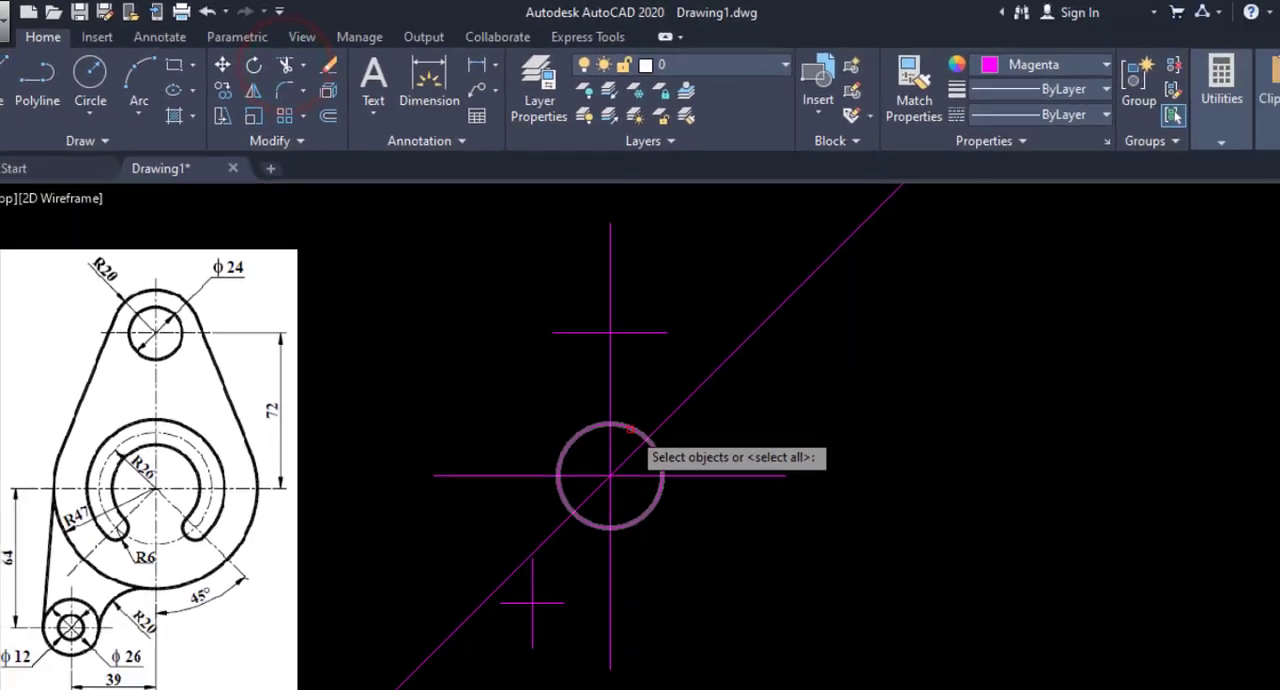
pyautogui.click(630, 432)
pyautogui.rightClick(707, 427)
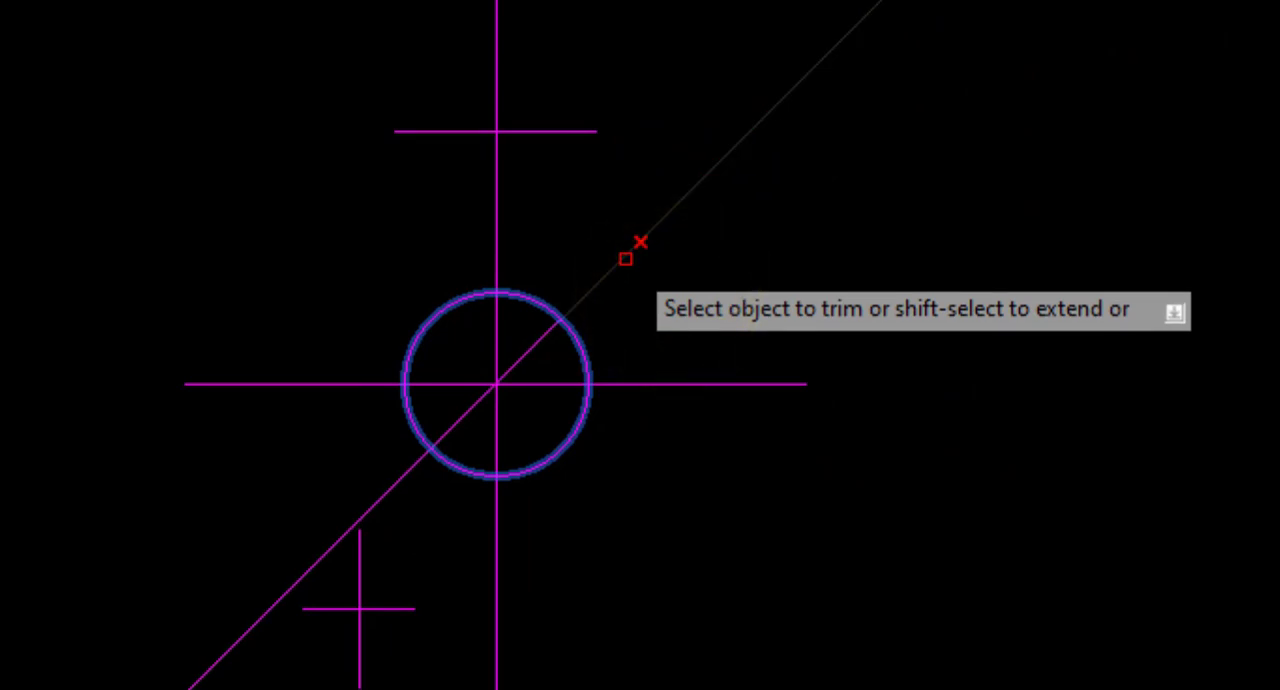
pyautogui.click(611, 266)
pyautogui.click(408, 475)
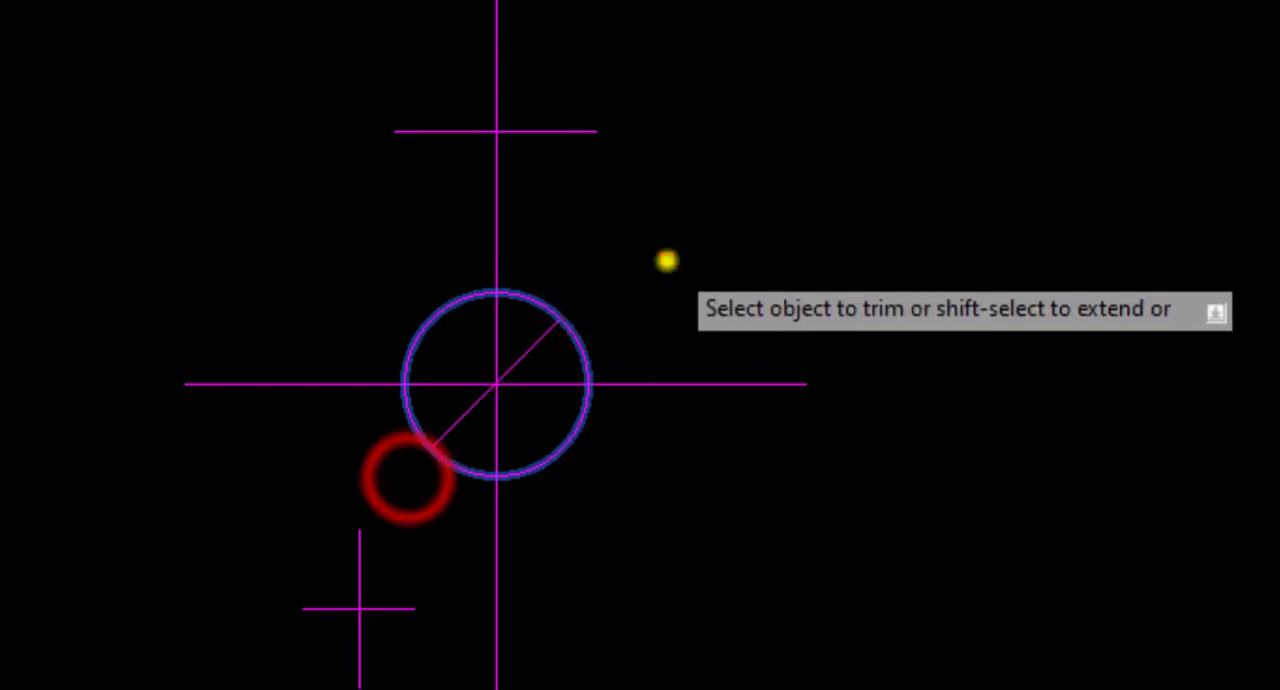
pyautogui.rightClick(667, 261)
pyautogui.click(704, 284)
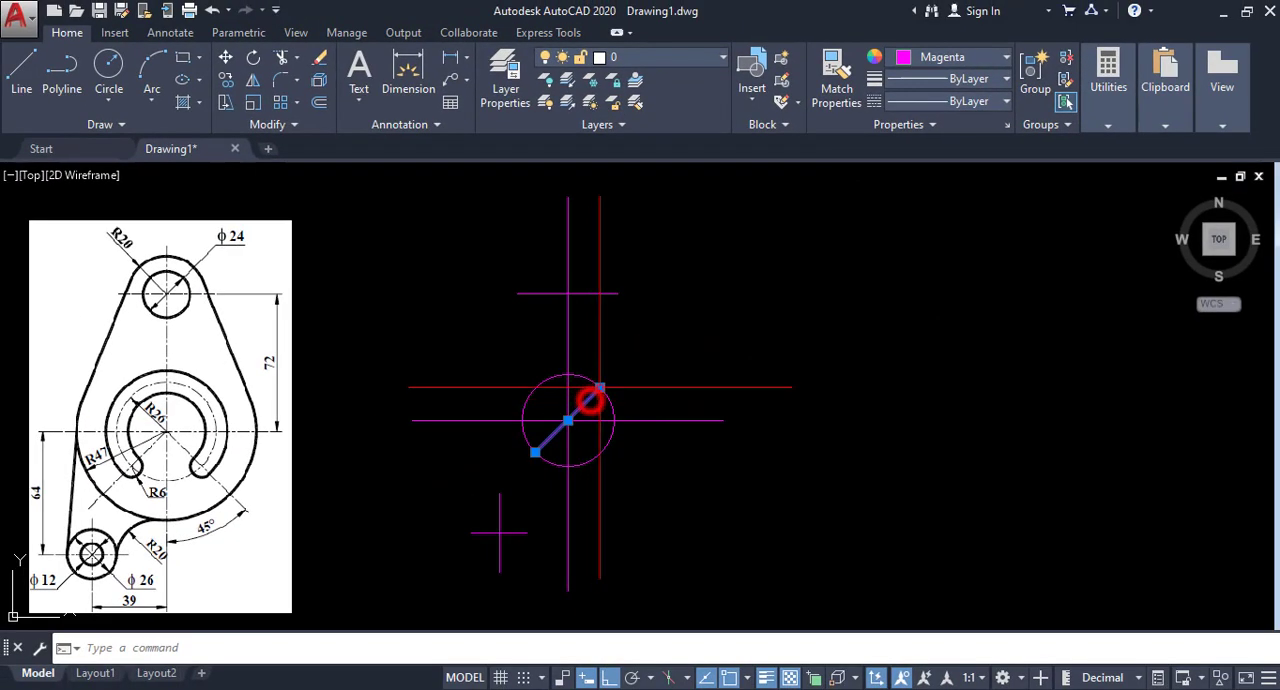
# Shorten the diagonal line by moving its upper end to the circle's center, and clear the selection.
pyautogui.click(599, 387)
pyautogui.click(567, 421)
pyautogui.rightClick(592, 345)
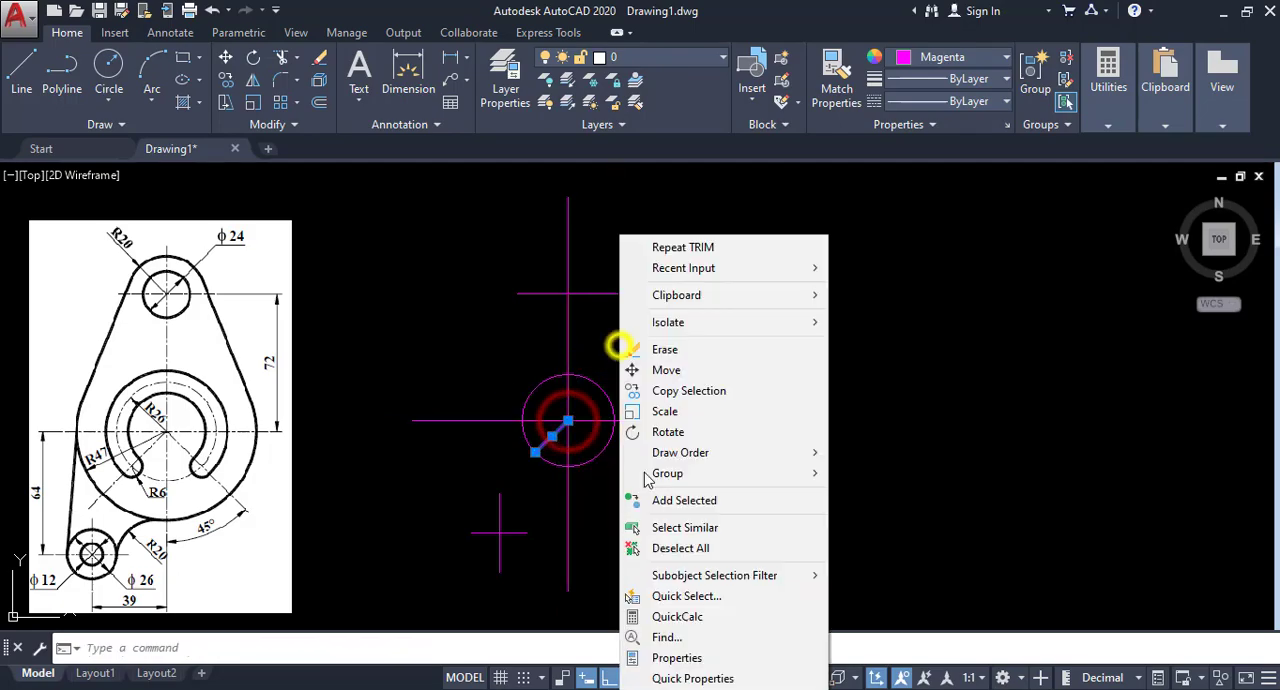
pyautogui.click(661, 548)
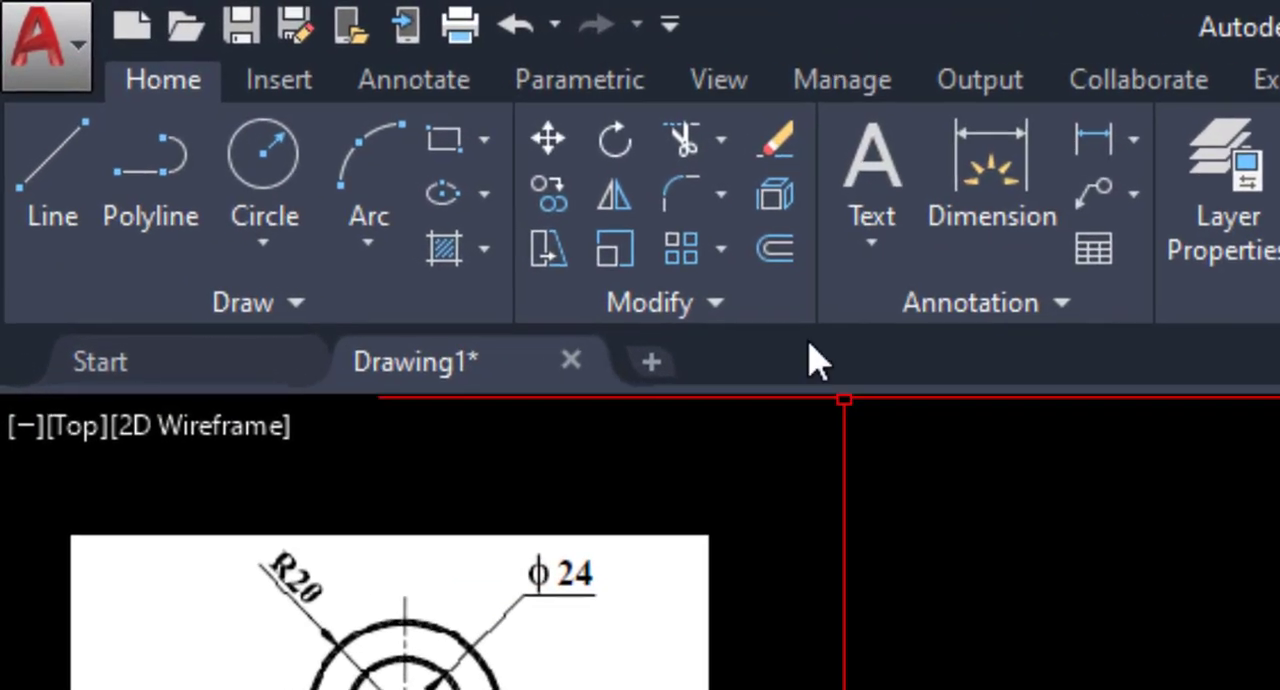
# Mirror the short diagonal line about the main vertical centerline, keeping the original.
pyautogui.click(250, 82)
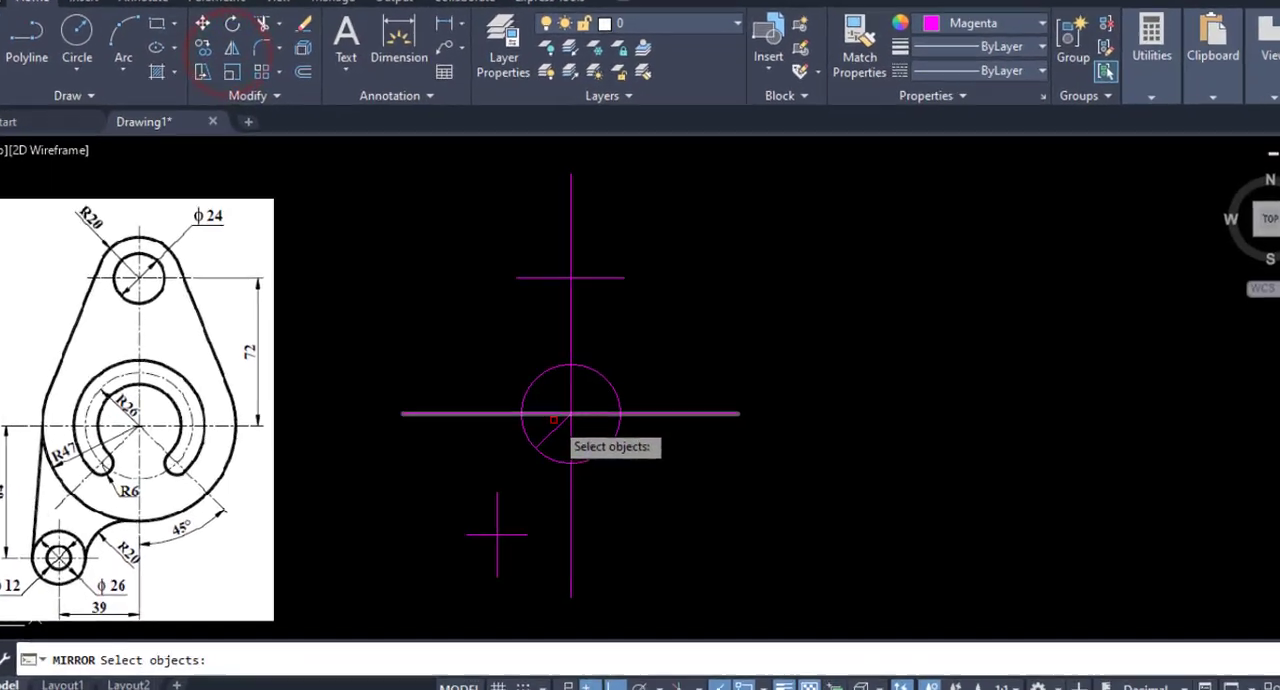
pyautogui.click(577, 354)
pyautogui.rightClick(625, 345)
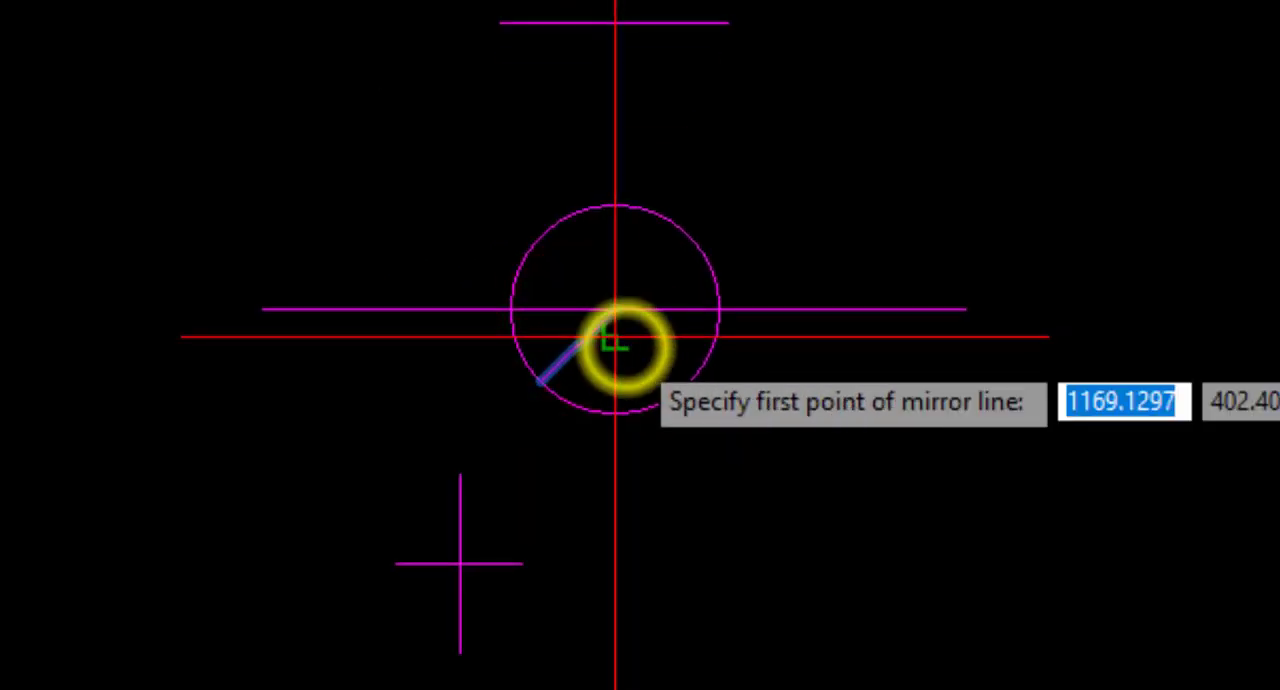
pyautogui.click(615, 310)
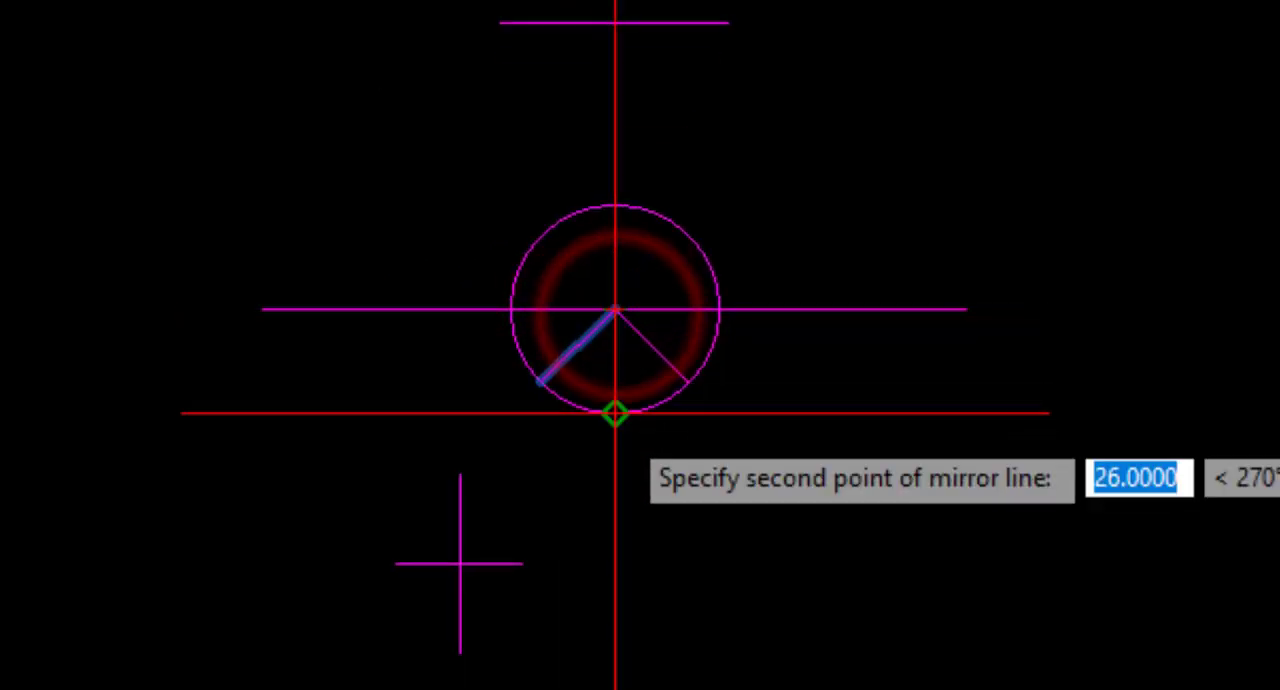
pyautogui.click(615, 415)
pyautogui.press('Return')
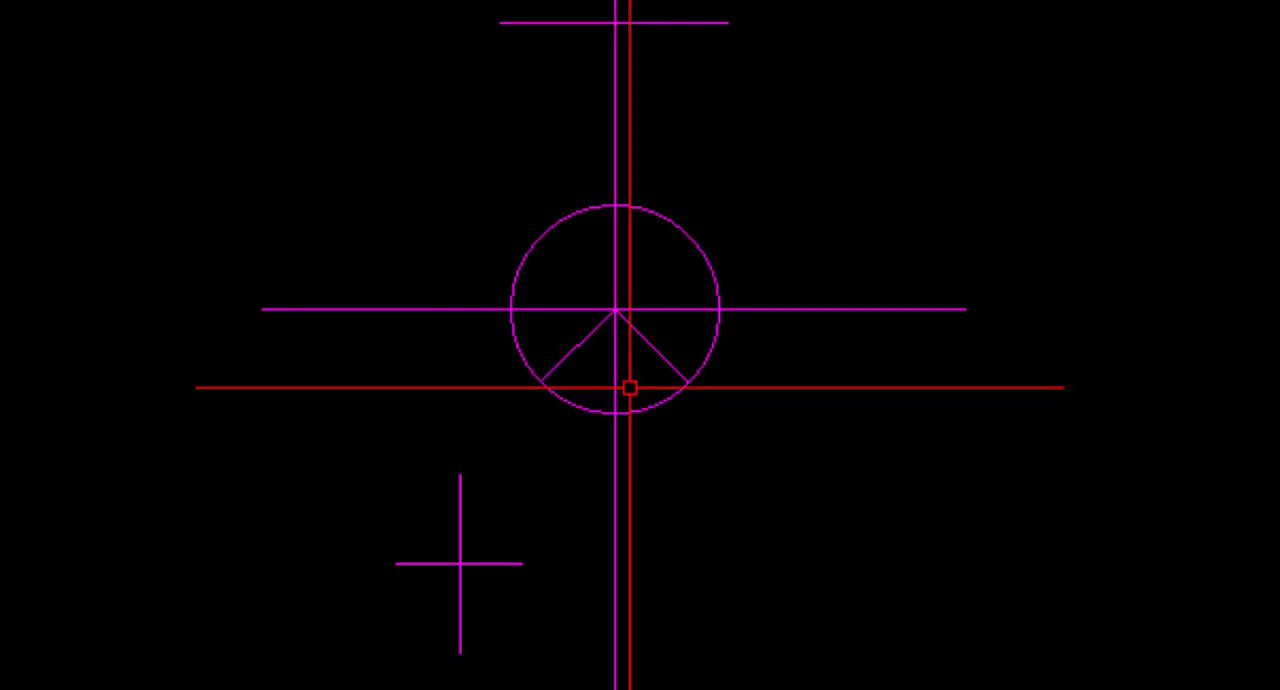
# Draw a larger concentric helper circle, about 40 units in radius, around the radius 26 circle.
pyautogui.moveTo(629, 387); pyautogui.dragTo(660, 315, button='middle')
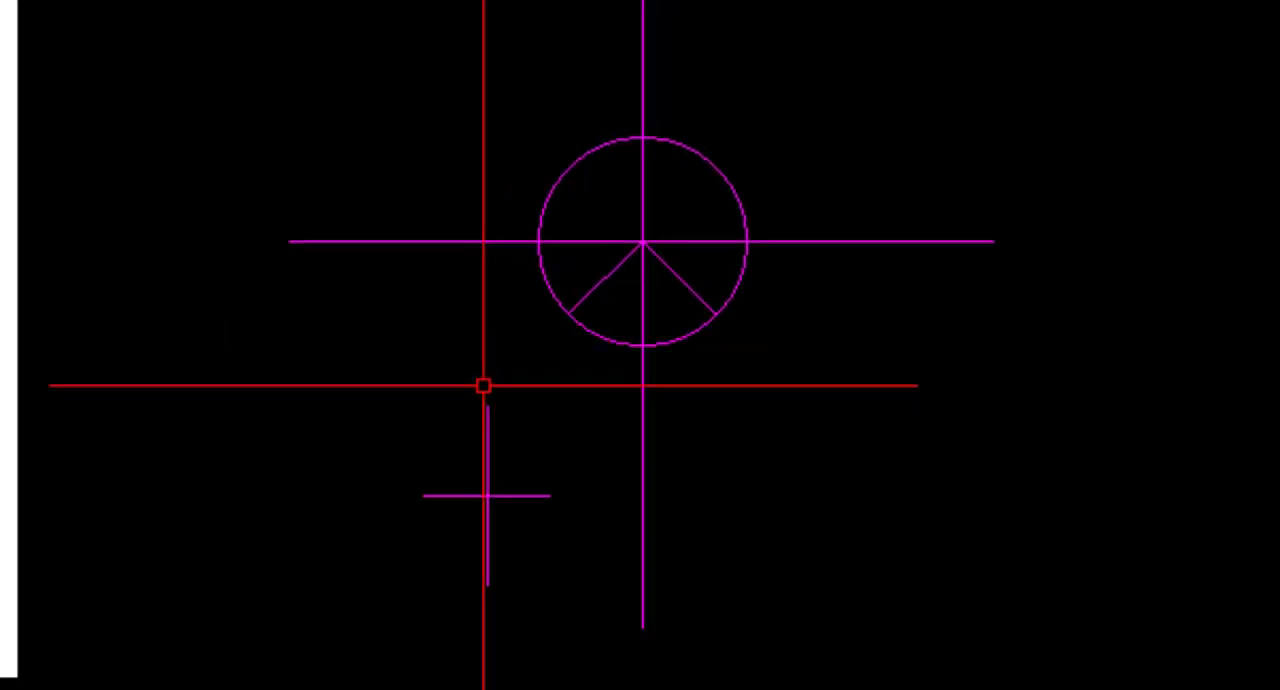
pyautogui.moveTo(768, 371); pyautogui.dragTo(734, 309, button='middle')
pyautogui.scroll(2, 740, 308)
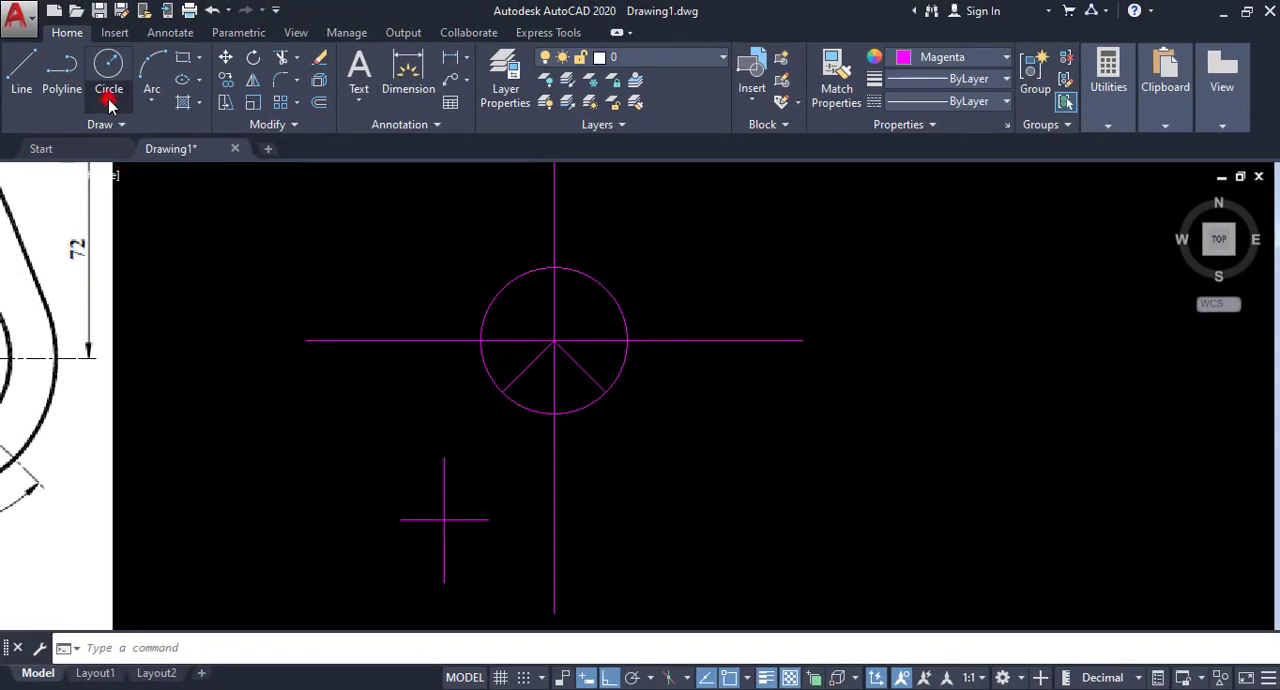
pyautogui.click(109, 102)
pyautogui.click(117, 132)
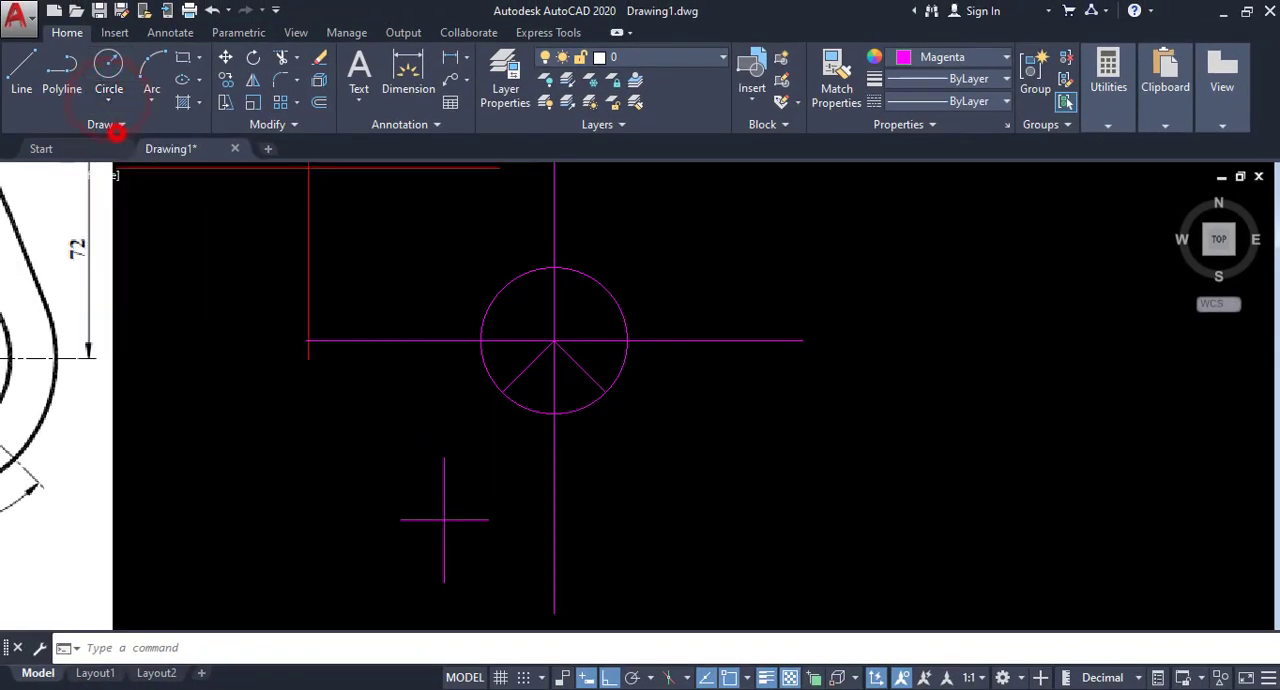
pyautogui.click(554, 341)
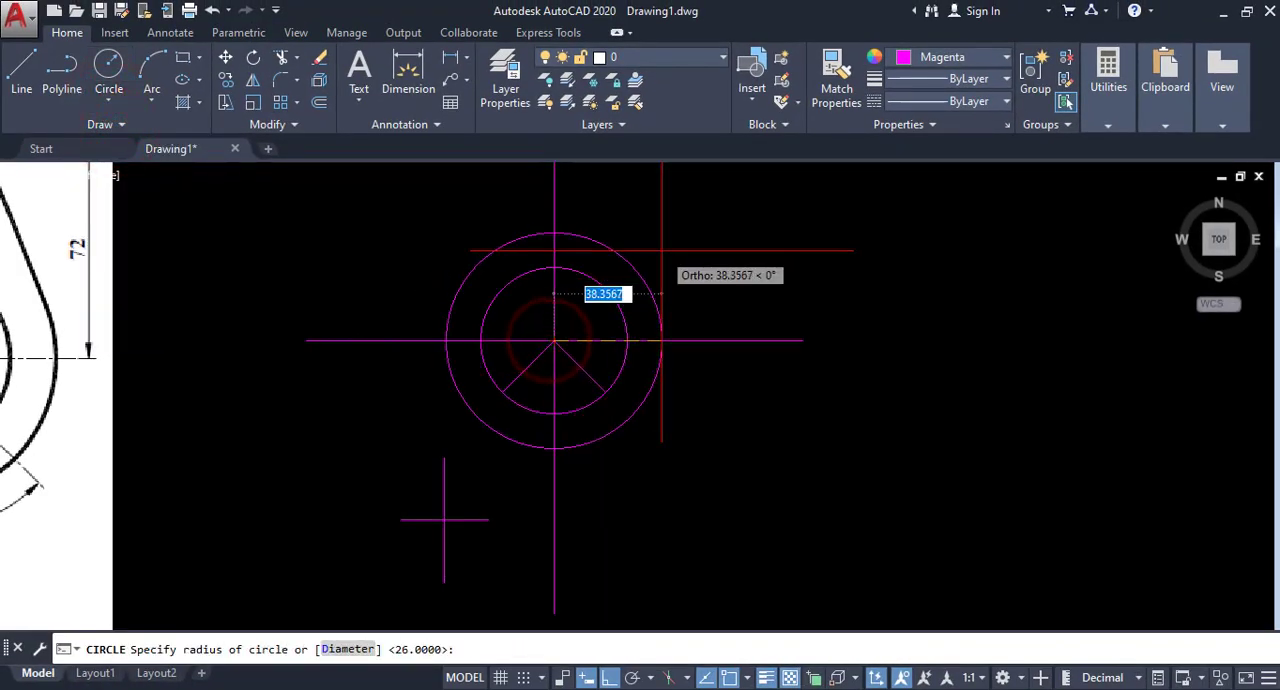
pyautogui.click(669, 245)
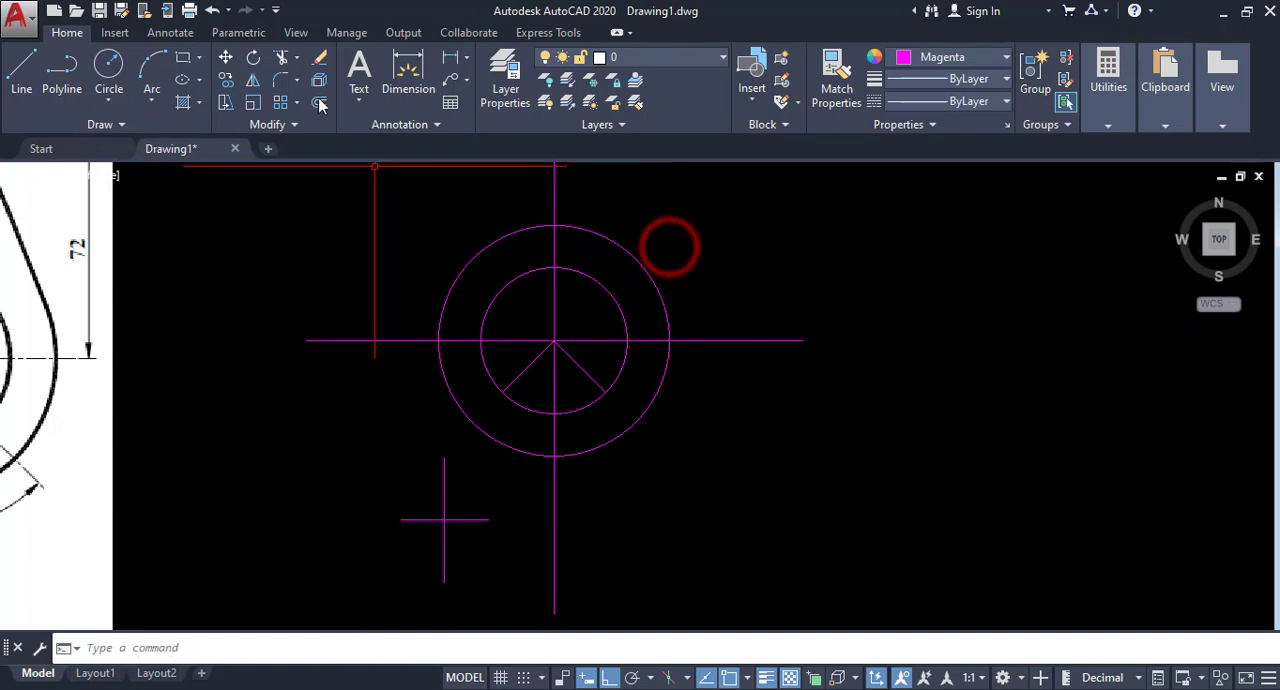
# Extend both diagonal lines outward to the larger helper circle.
pyautogui.click(297, 60)
pyautogui.click(298, 105)
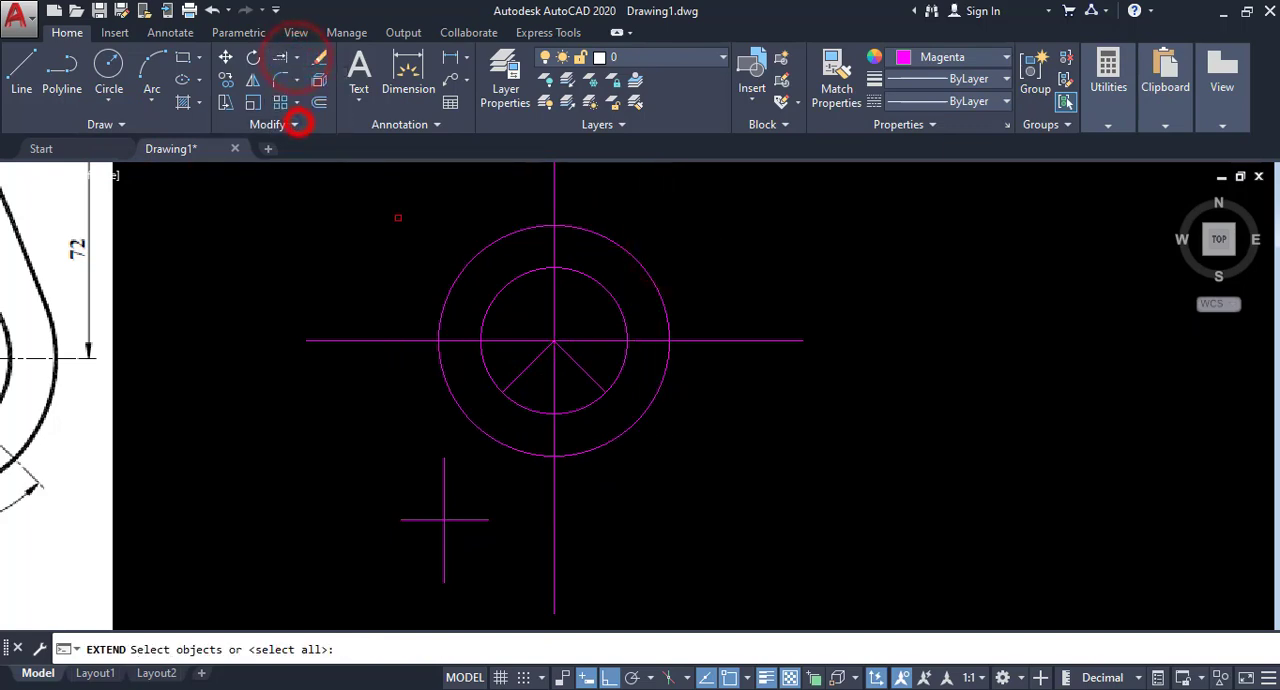
pyautogui.click(456, 405)
pyautogui.rightClick(509, 397)
pyautogui.click(511, 383)
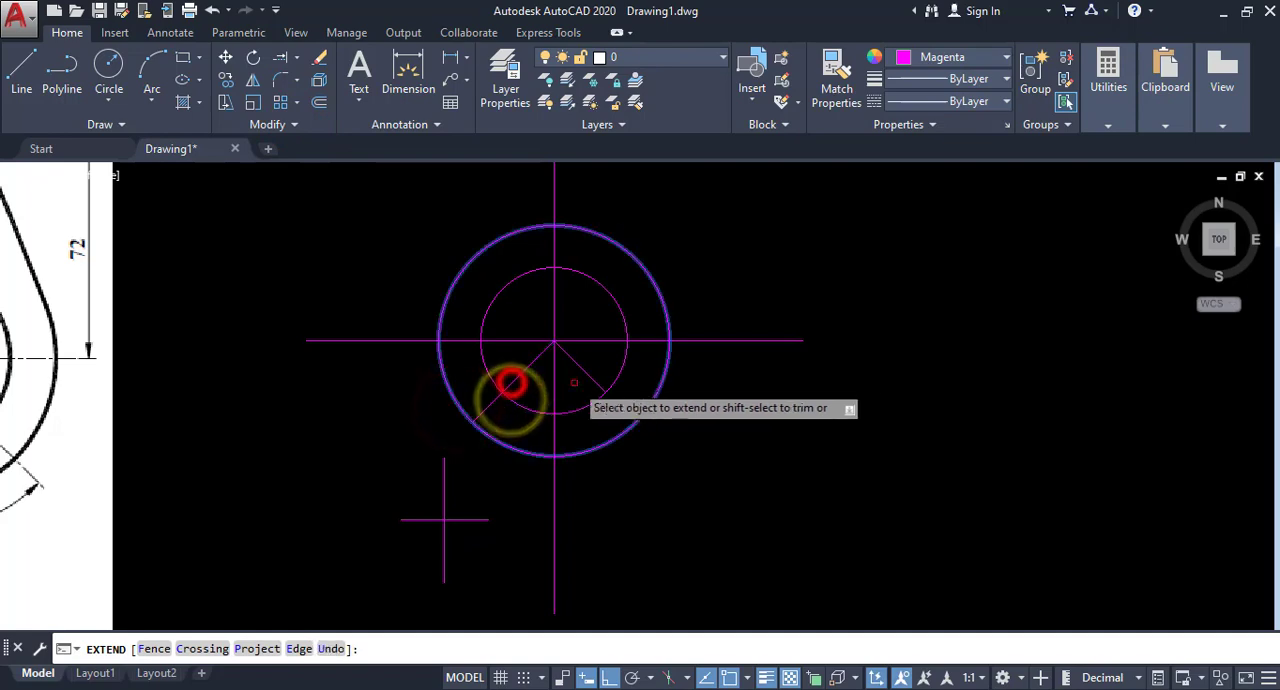
pyautogui.click(595, 376)
pyautogui.rightClick(703, 277)
pyautogui.click(718, 284)
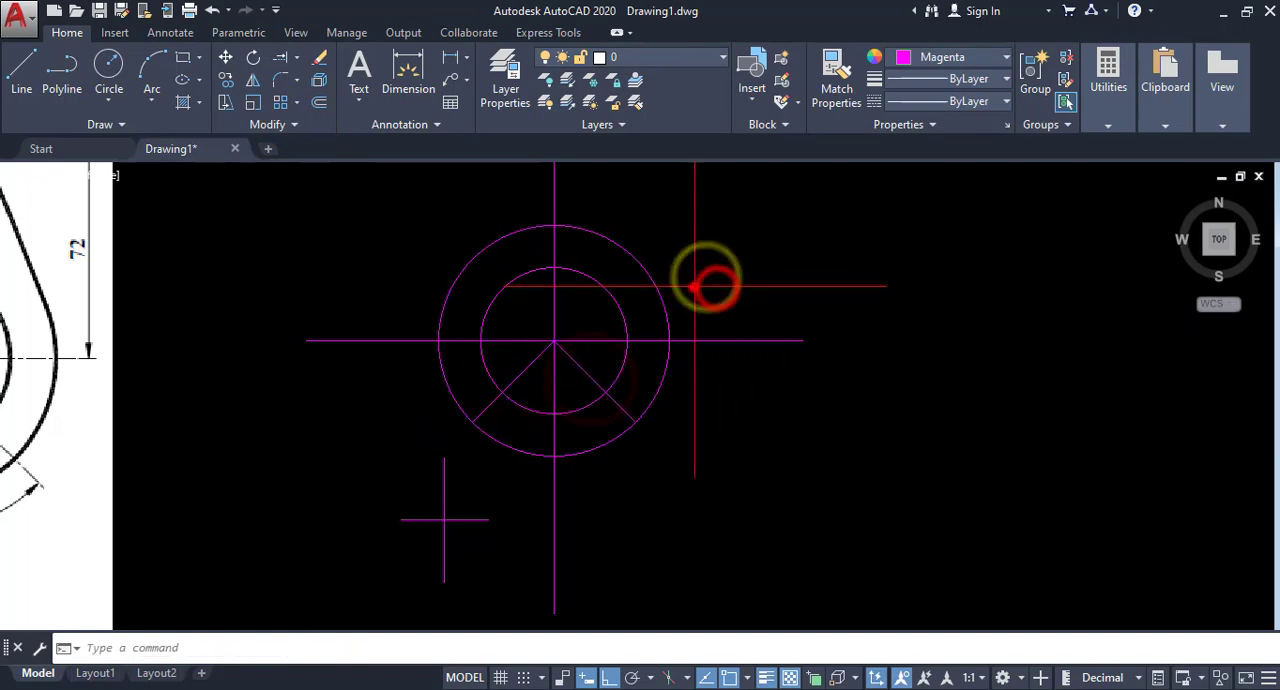
# Erase the larger helper circle around the diagonal lines.
pyautogui.click(651, 300)
pyautogui.click(319, 57)
pyautogui.scroll(-4, 479, 306)
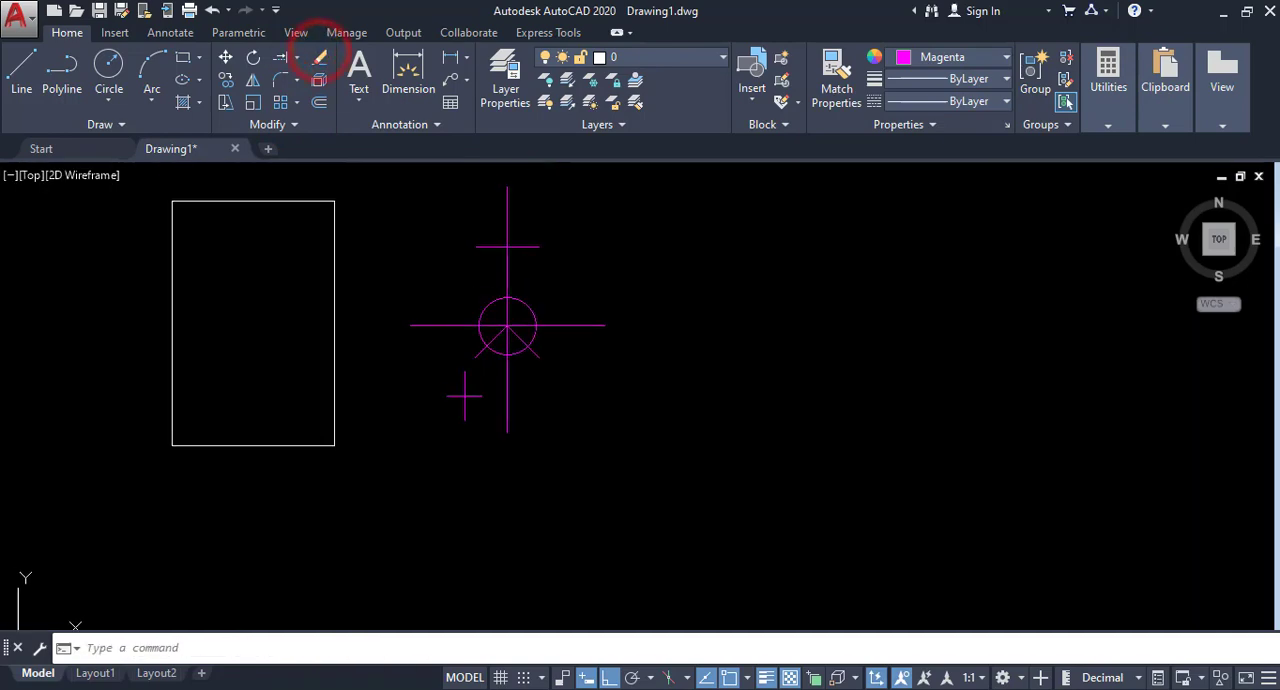
# Set all the centerlines and the radius 26 circle to color 8 with a lineweight of 0.00 mm.
pyautogui.scroll(2, 371, 274)
pyautogui.moveTo(371, 274); pyautogui.dragTo(397, 323, button='middle')
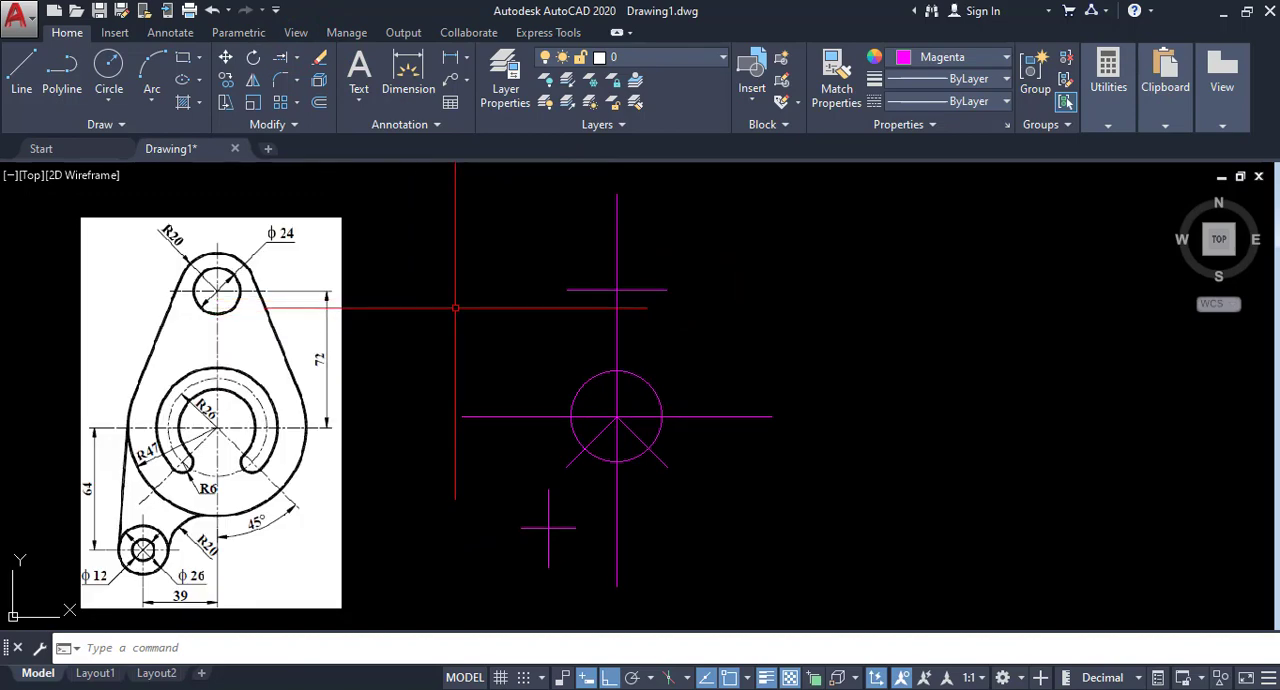
pyautogui.moveTo(455, 308); pyautogui.dragTo(418, 305, button='middle')
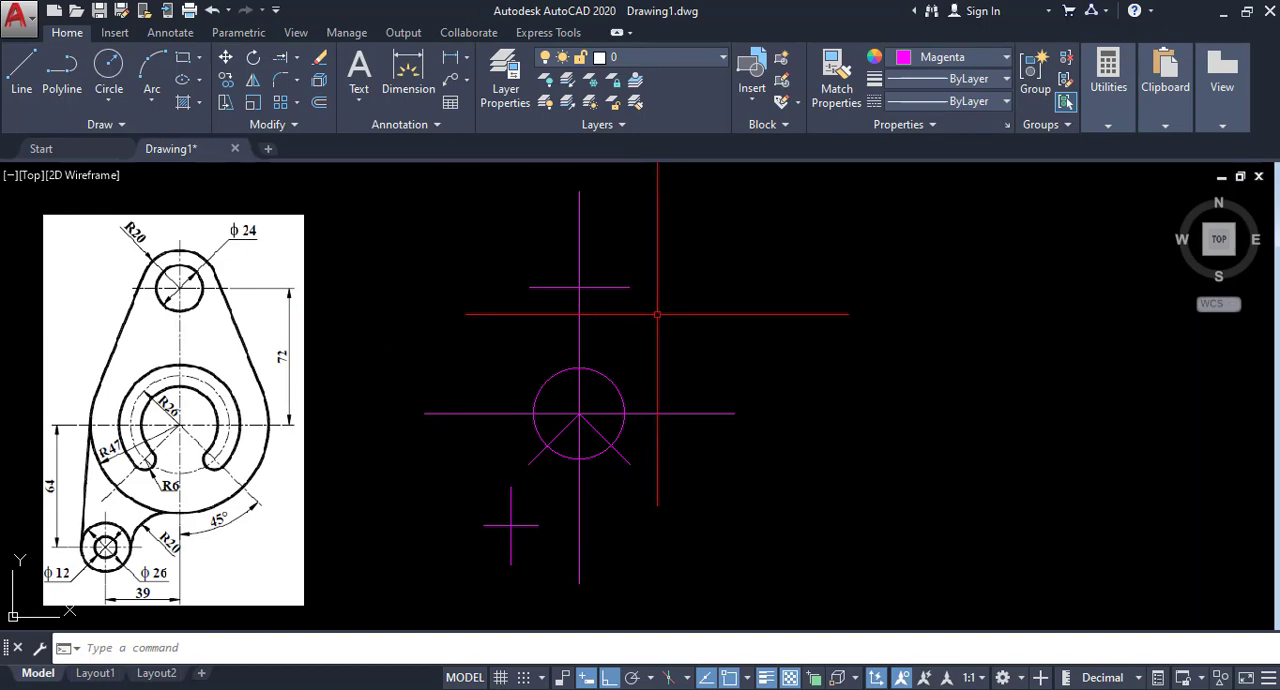
pyautogui.click(682, 258)
pyautogui.click(462, 547)
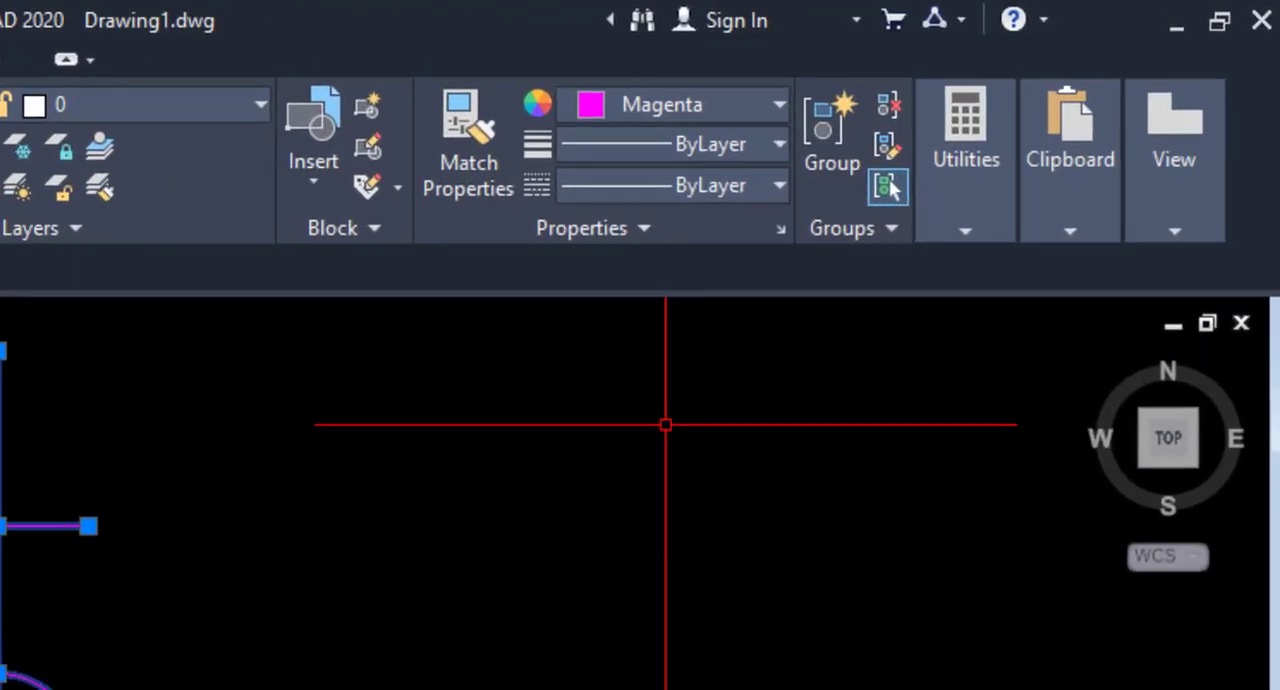
pyautogui.click(721, 105)
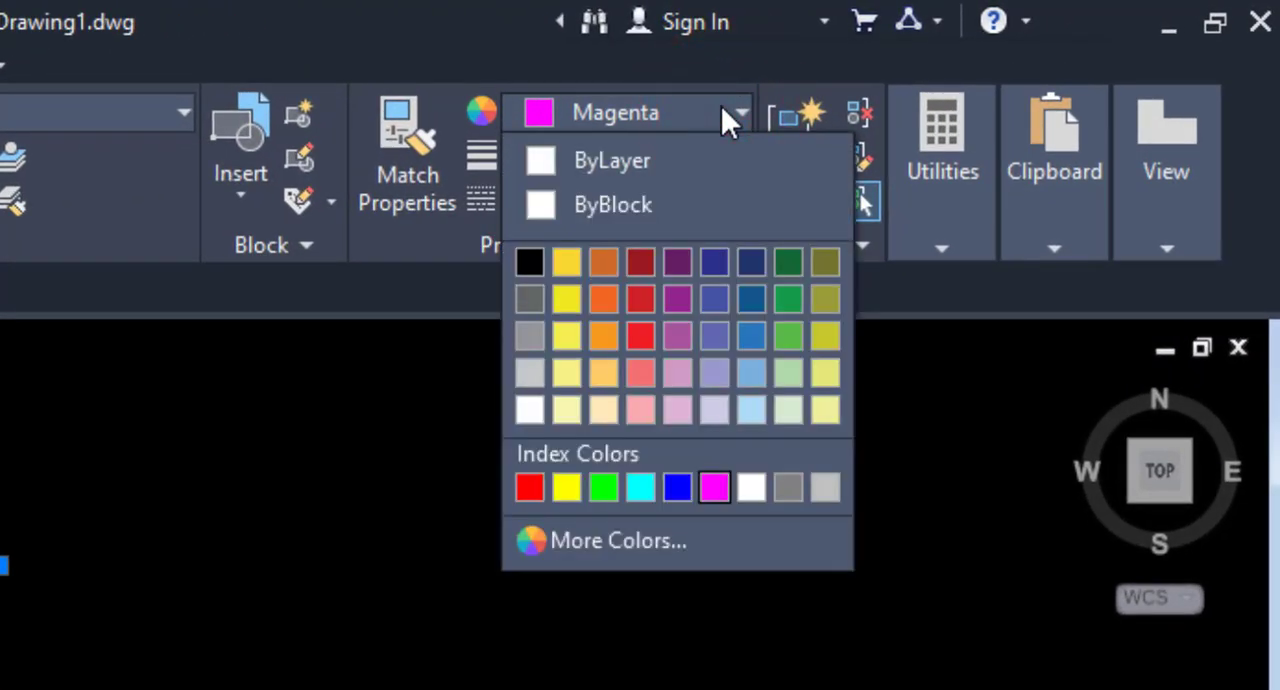
pyautogui.click(789, 487)
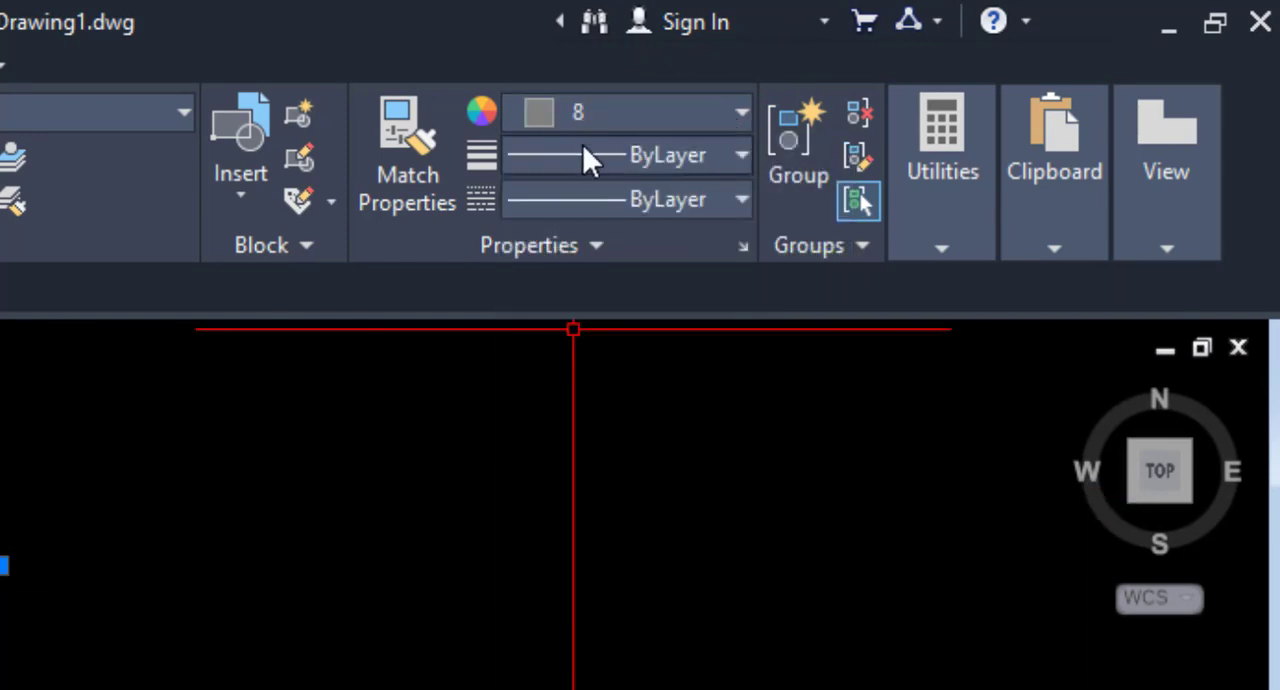
pyautogui.click(728, 158)
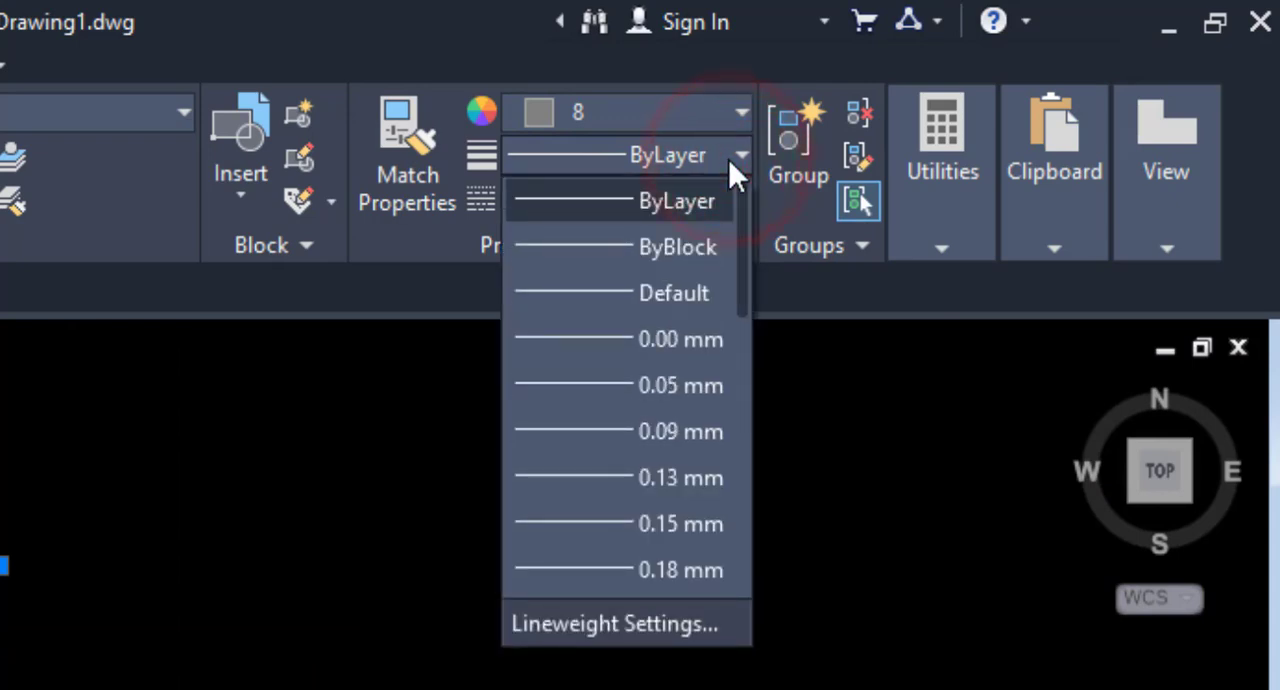
pyautogui.click(669, 339)
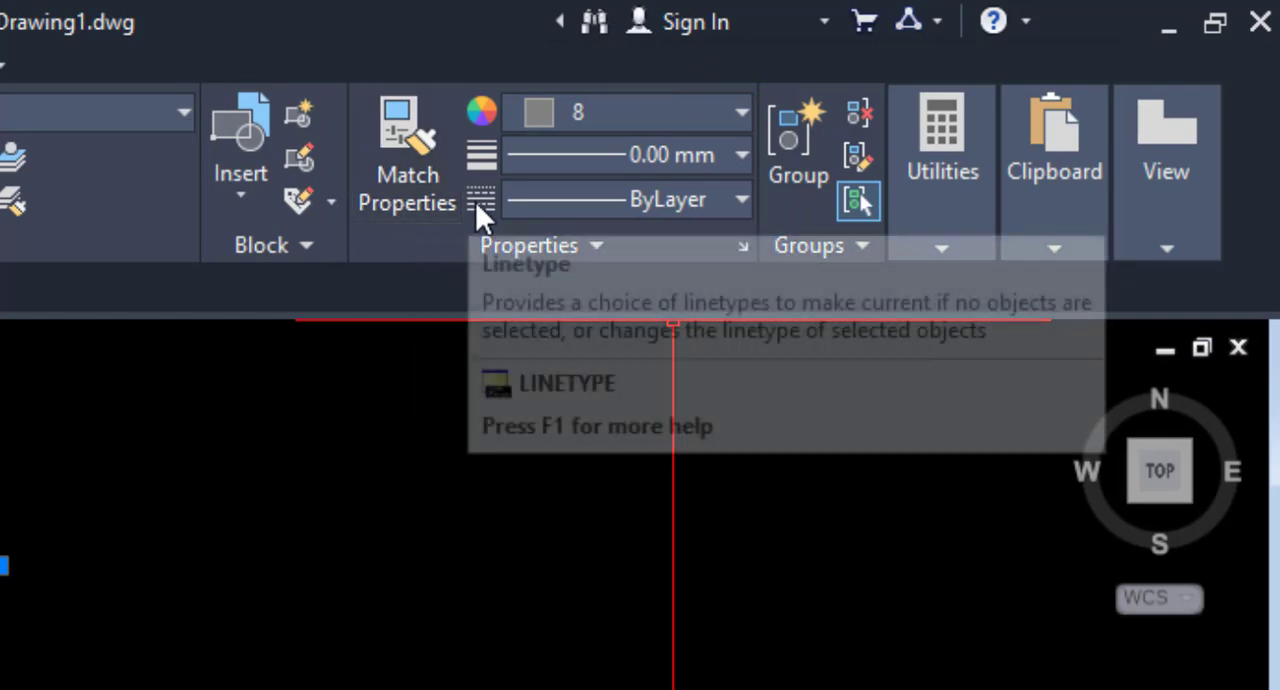
# Load the CENTER linetype from acadiso.lin into the drawing.
pyautogui.click(725, 203)
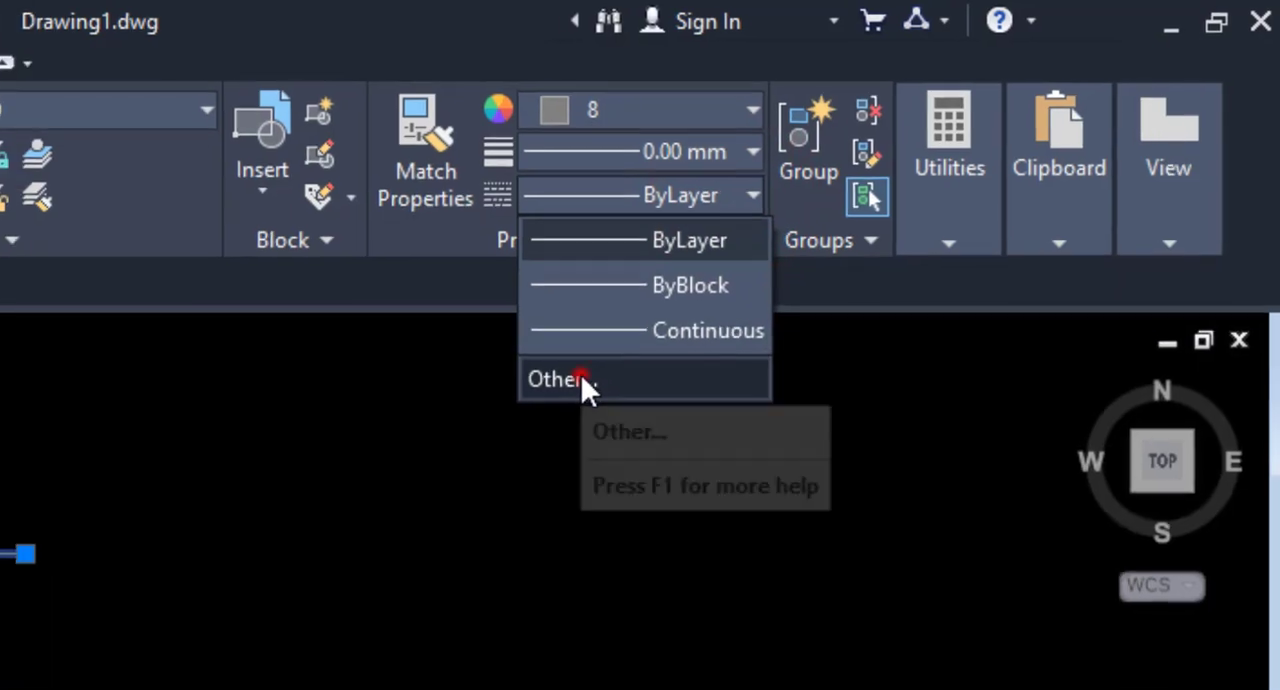
pyautogui.click(566, 388)
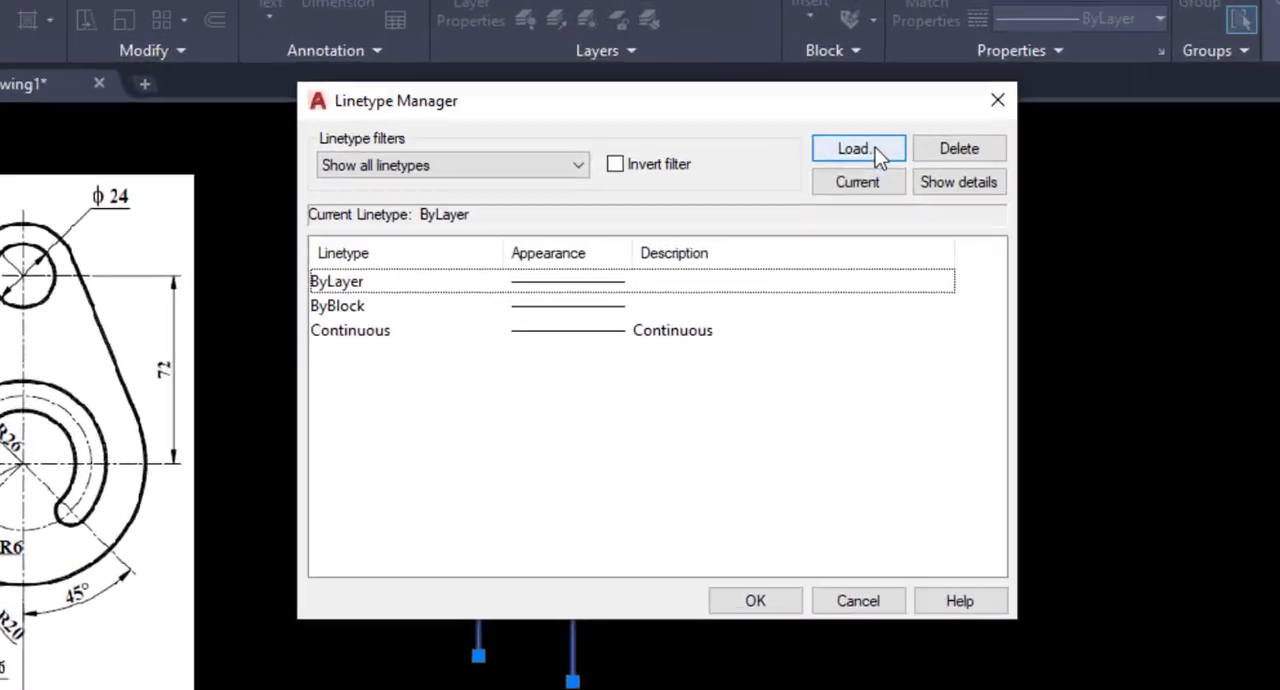
pyautogui.click(797, 199)
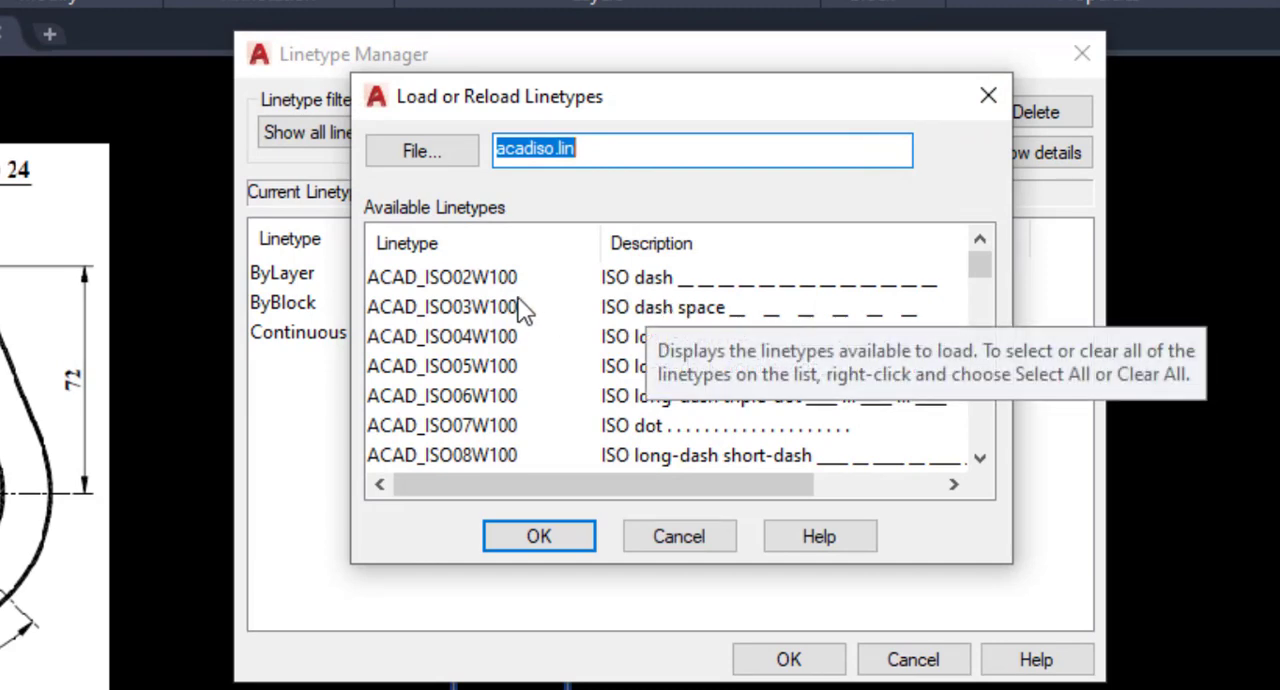
pyautogui.scroll(-1, 518, 300)
pyautogui.scroll(-1, 503, 372)
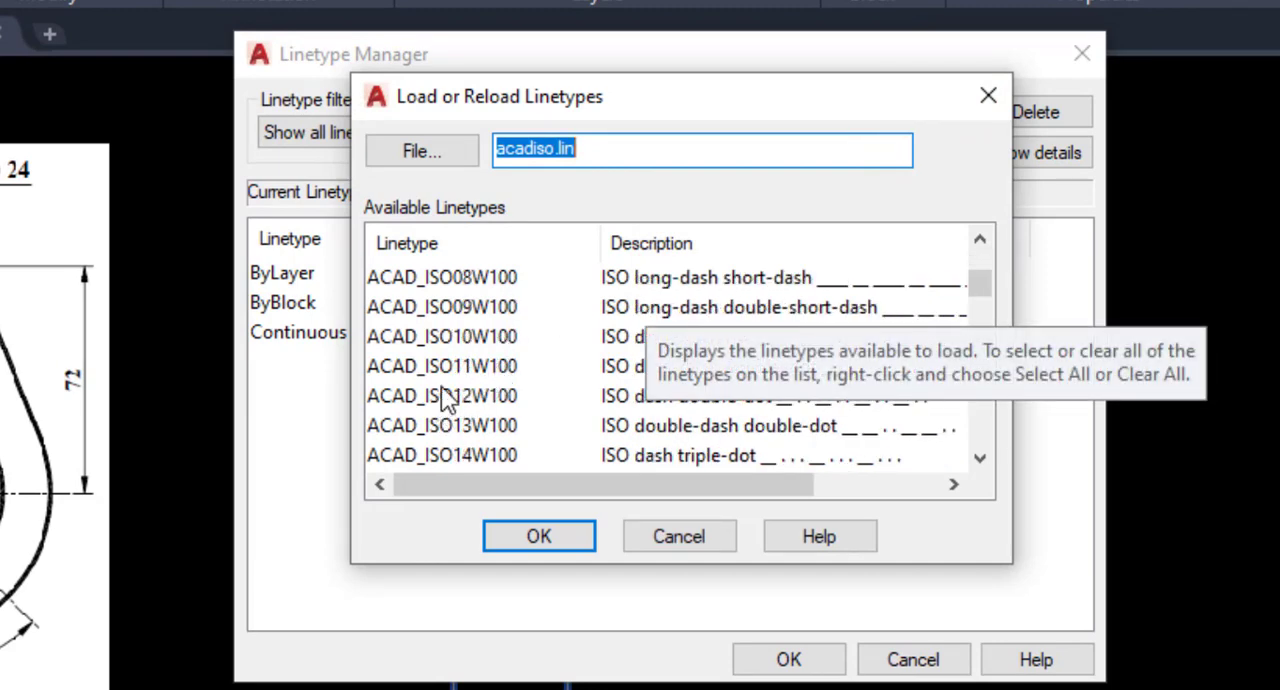
pyautogui.scroll(-2, 447, 398)
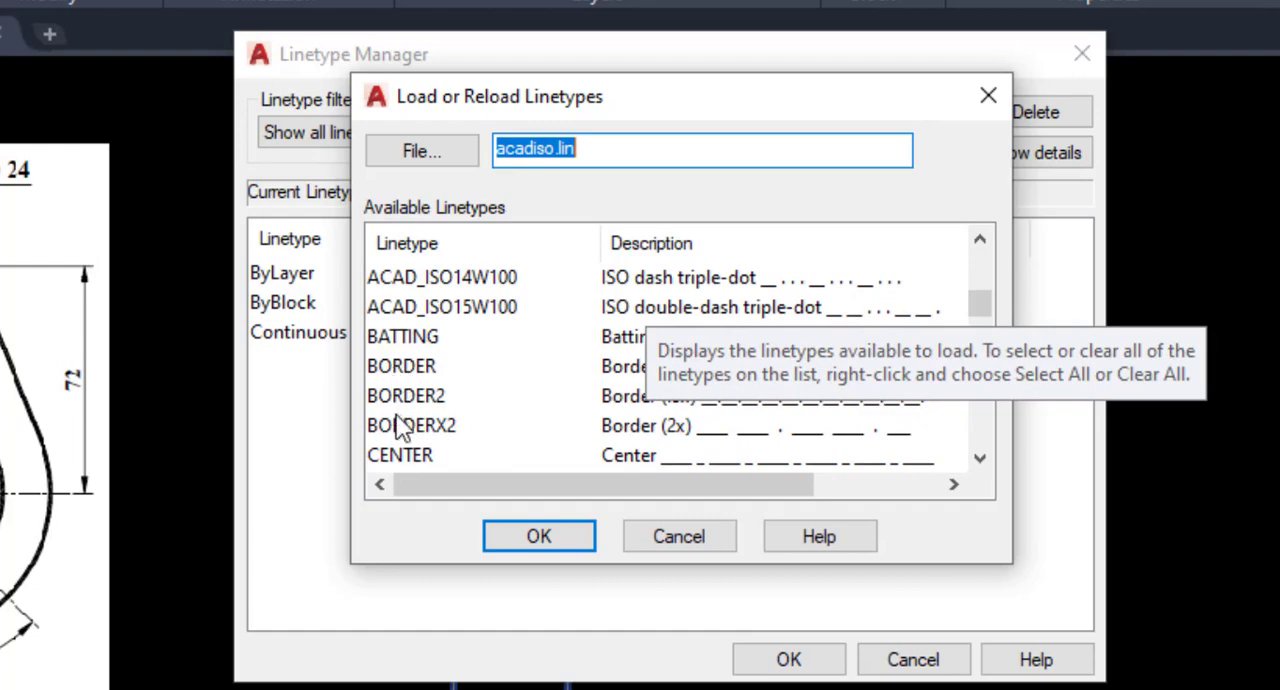
pyautogui.click(398, 457)
pyautogui.scroll(-1, 534, 409)
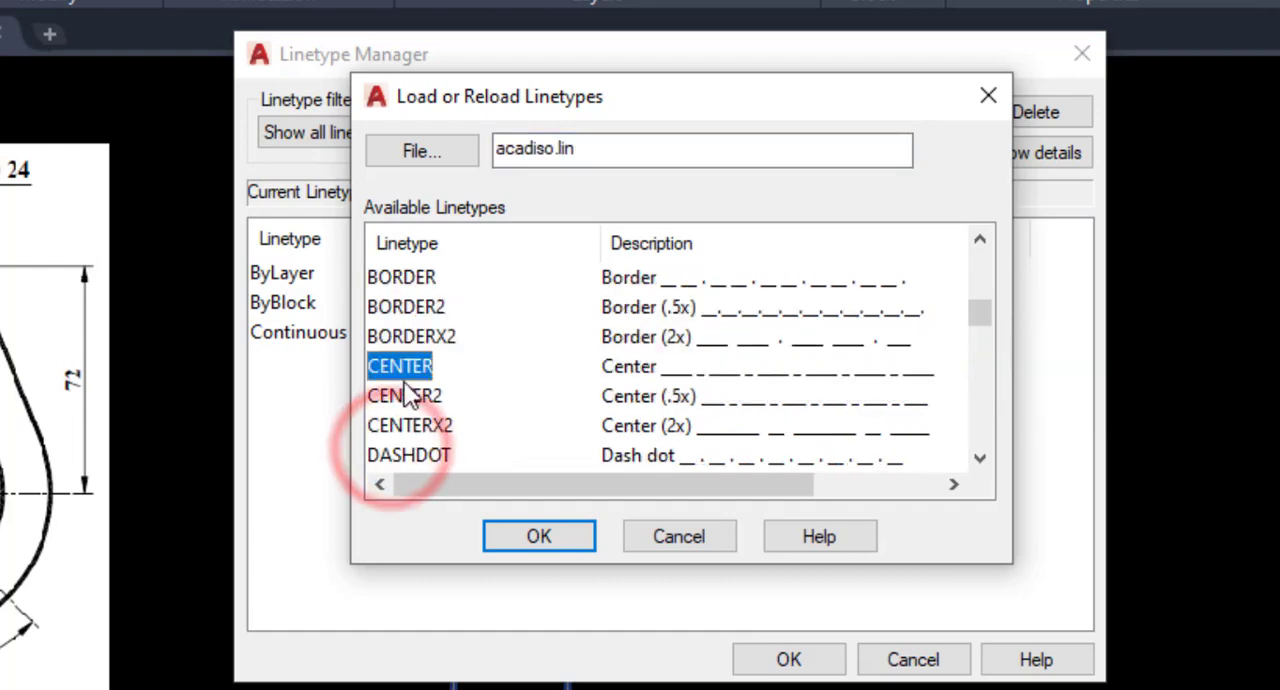
pyautogui.click(539, 537)
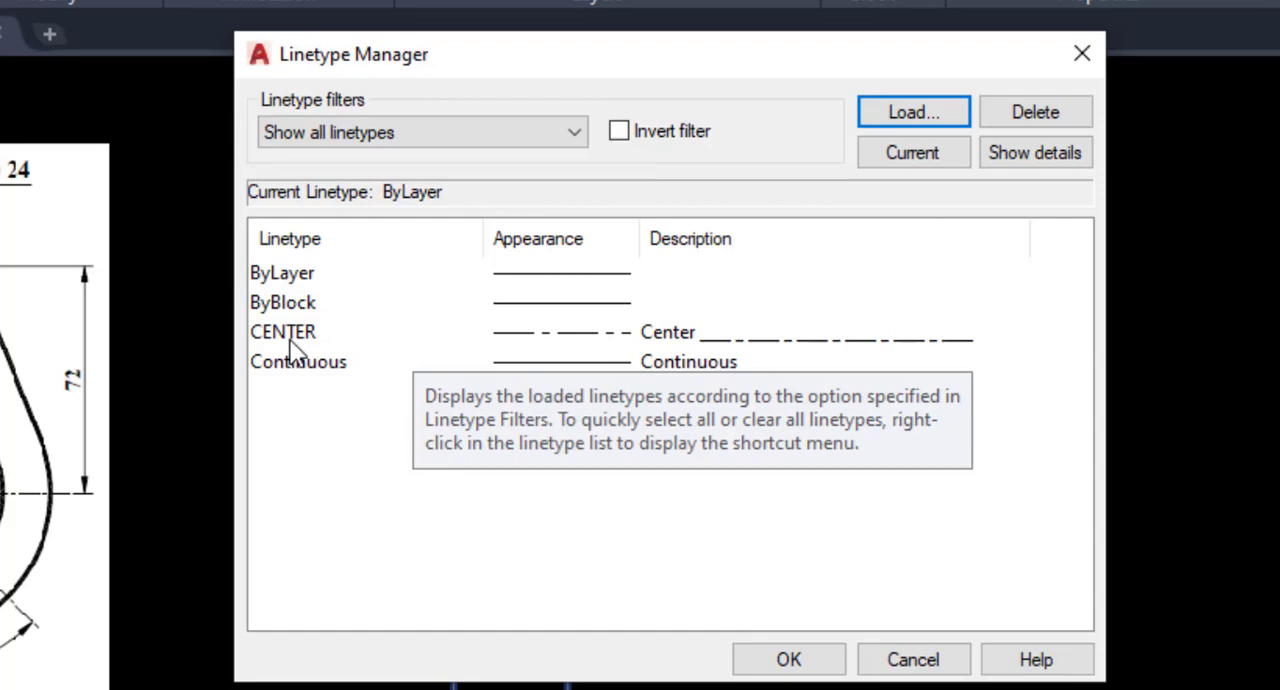
pyautogui.click(790, 660)
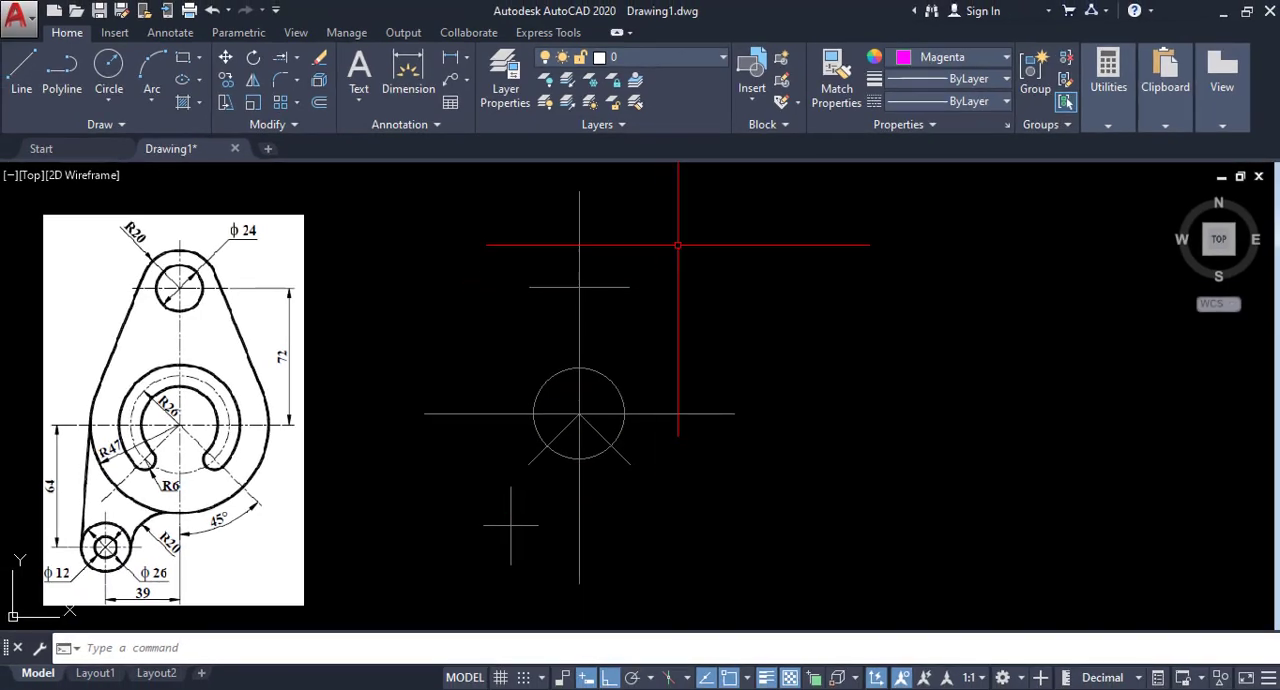
# Apply the CENTER linetype to all the centerlines and the radius 26 circle, and clear the selection.
pyautogui.click(678, 245)
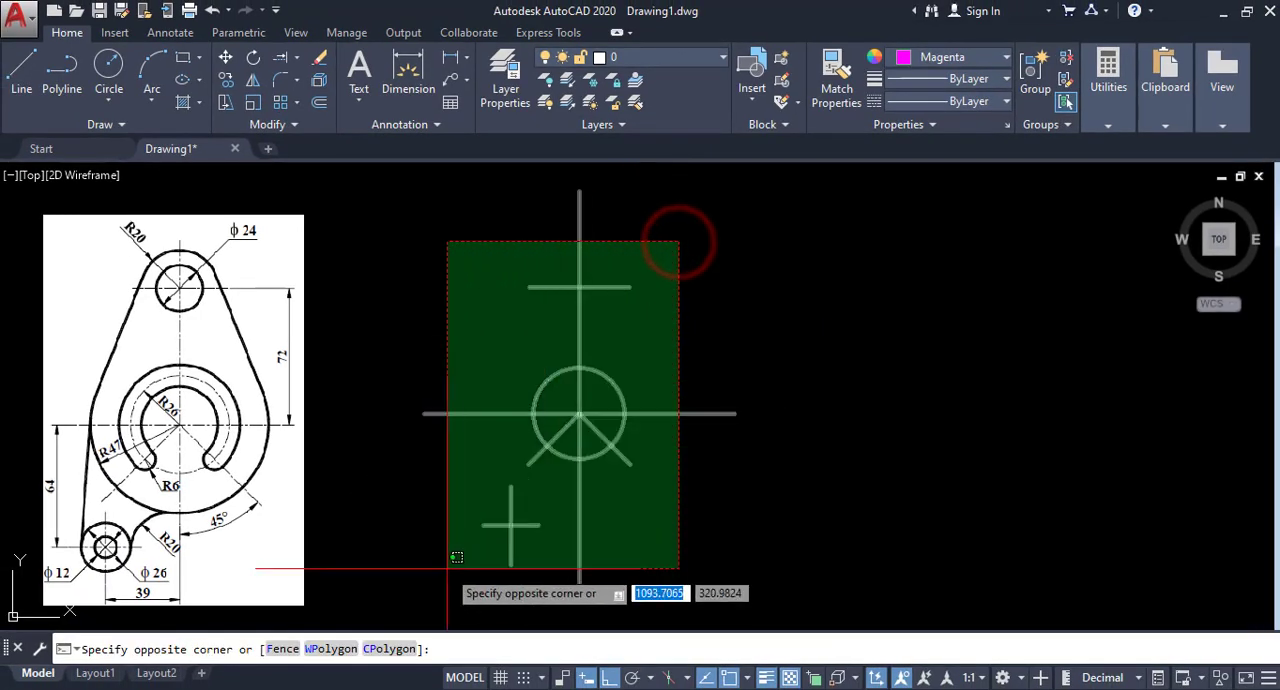
pyautogui.click(446, 567)
pyautogui.click(981, 102)
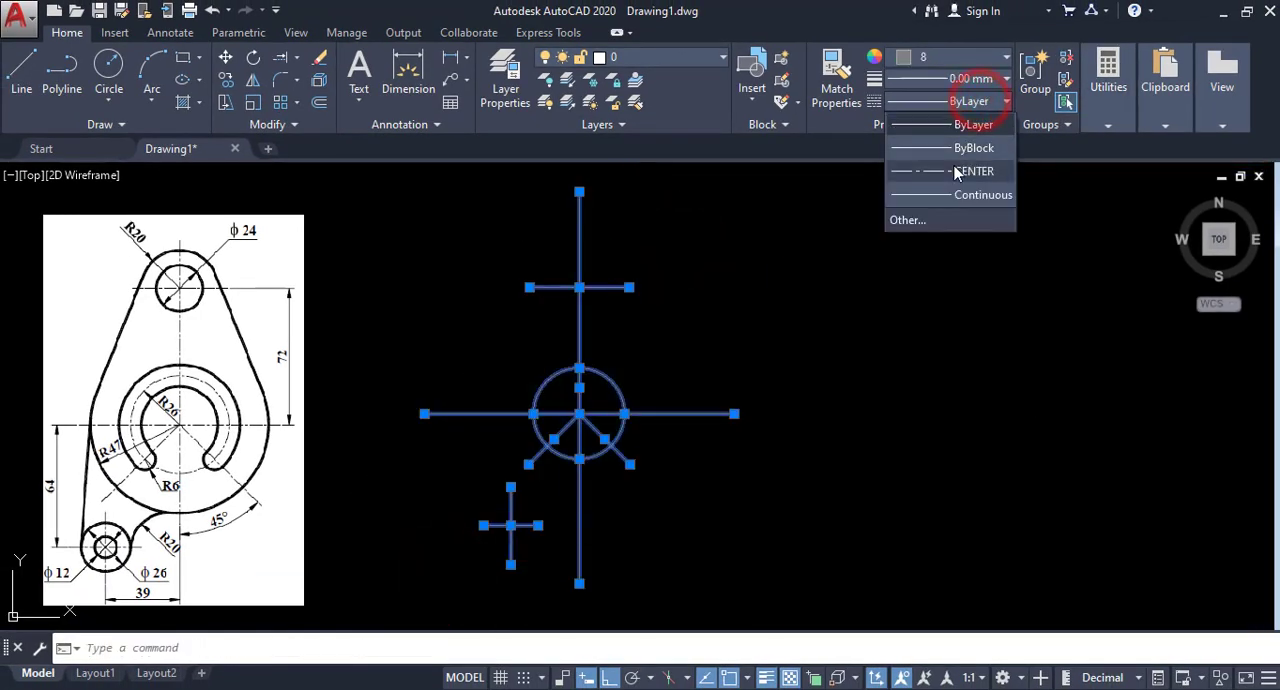
pyautogui.click(957, 163)
pyautogui.rightClick(810, 252)
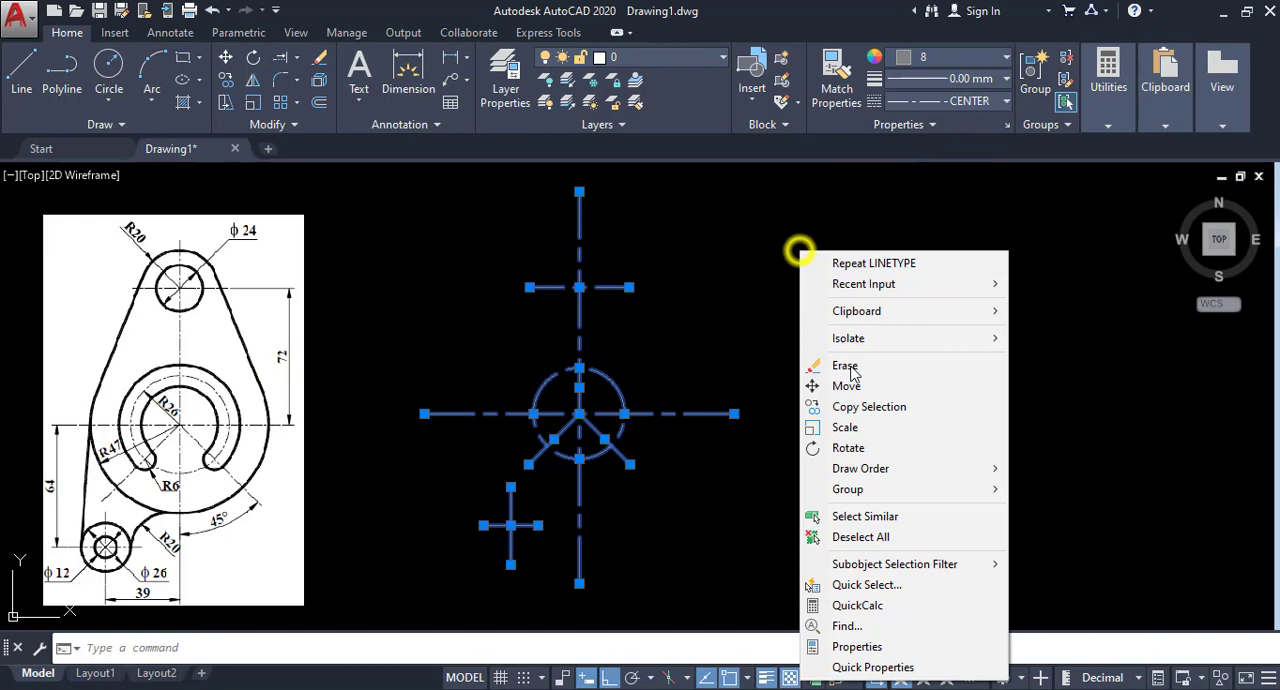
pyautogui.click(851, 533)
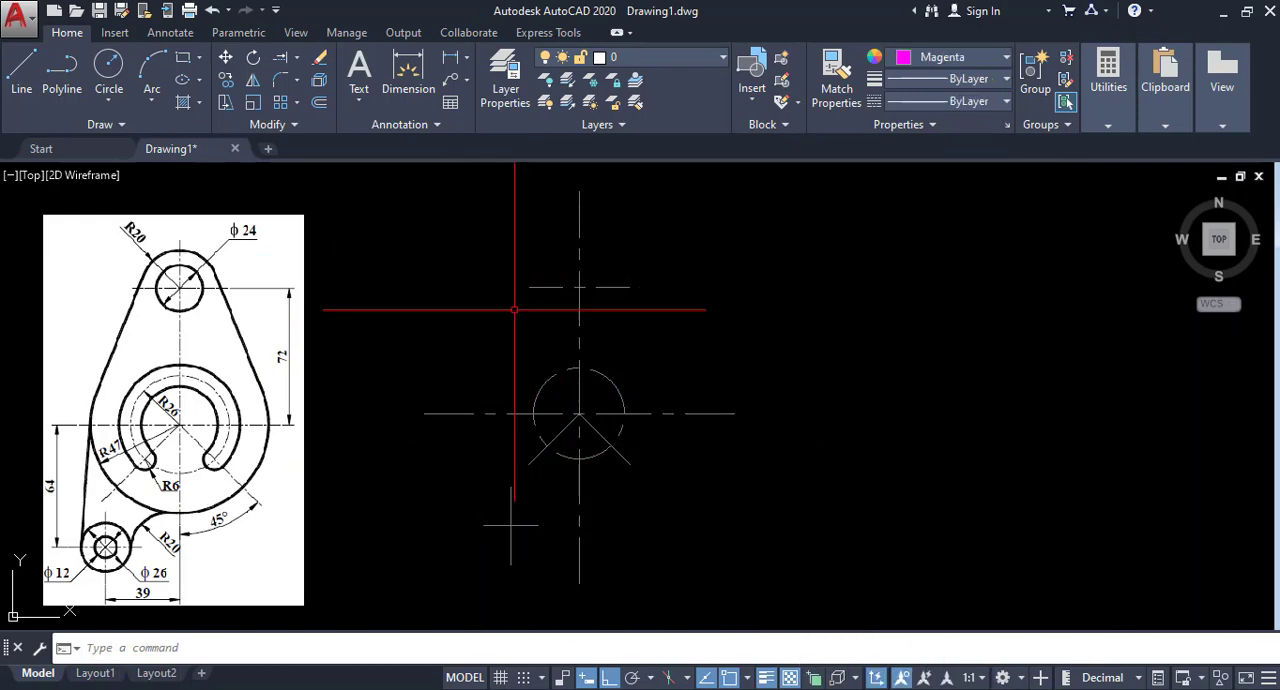
# Set the linetype scale of all the centerlines and the radius 26 circle to 0.2.
pyautogui.click(613, 278)
pyautogui.click(473, 572)
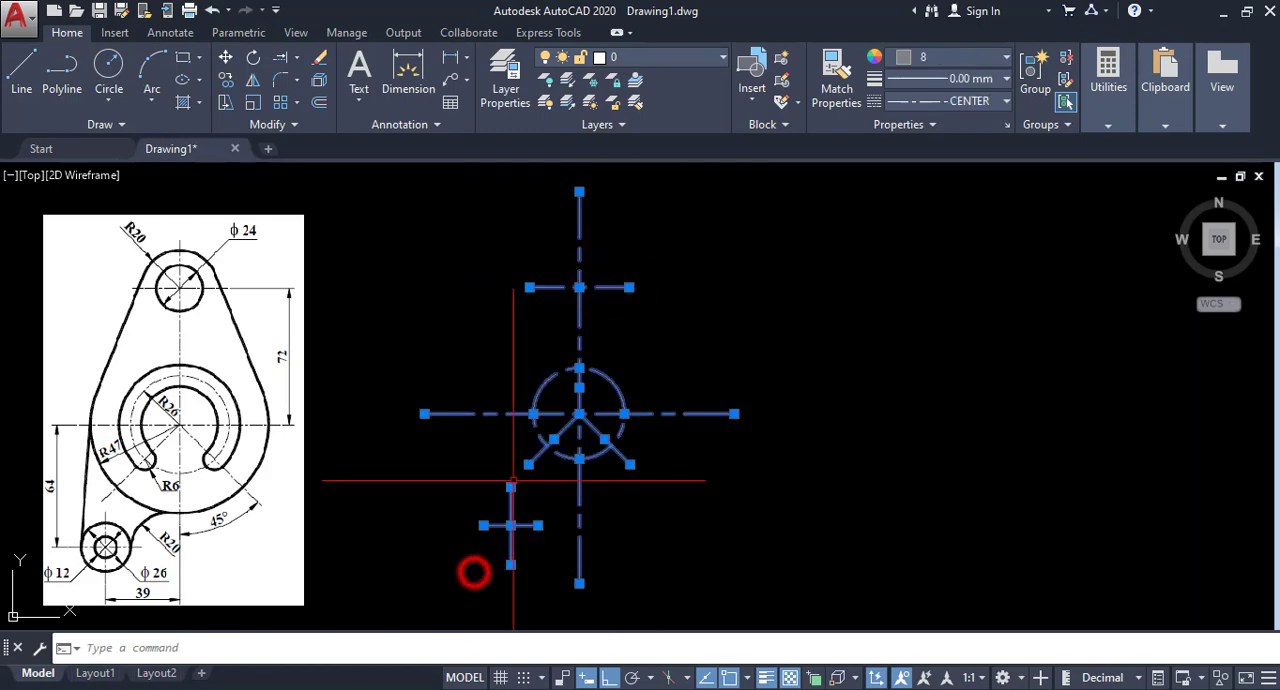
pyautogui.rightClick(510, 361)
pyautogui.click(544, 657)
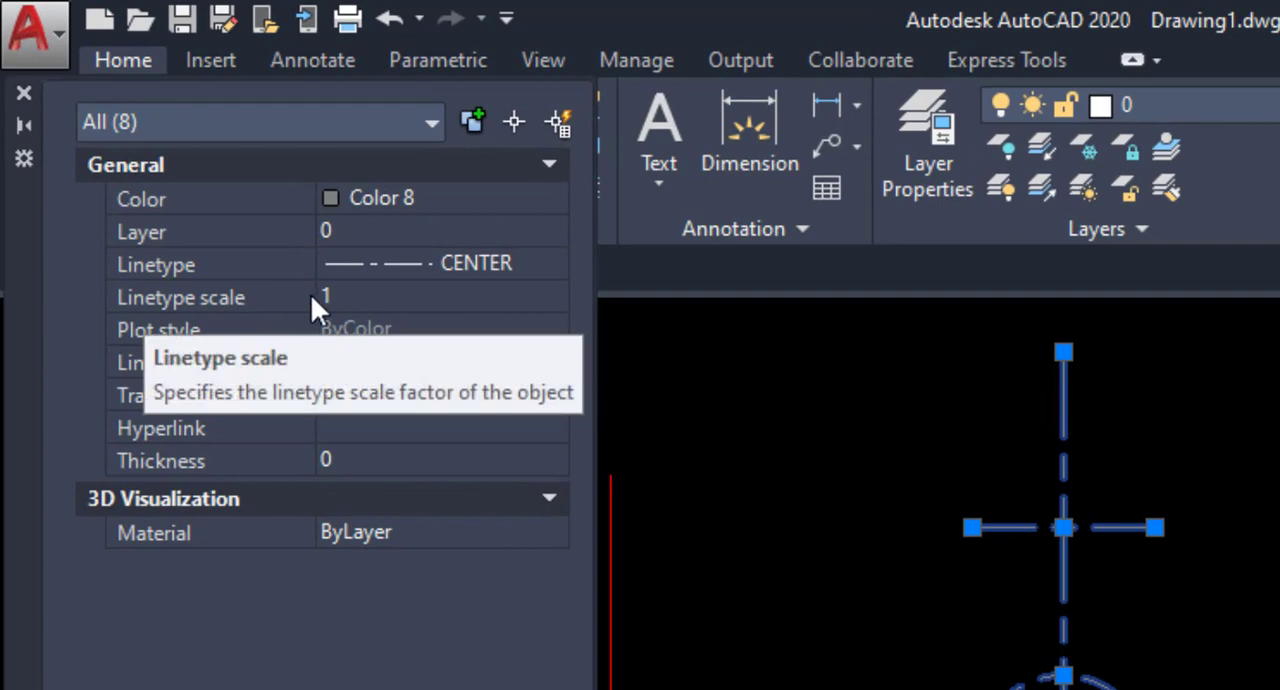
pyautogui.click(346, 296)
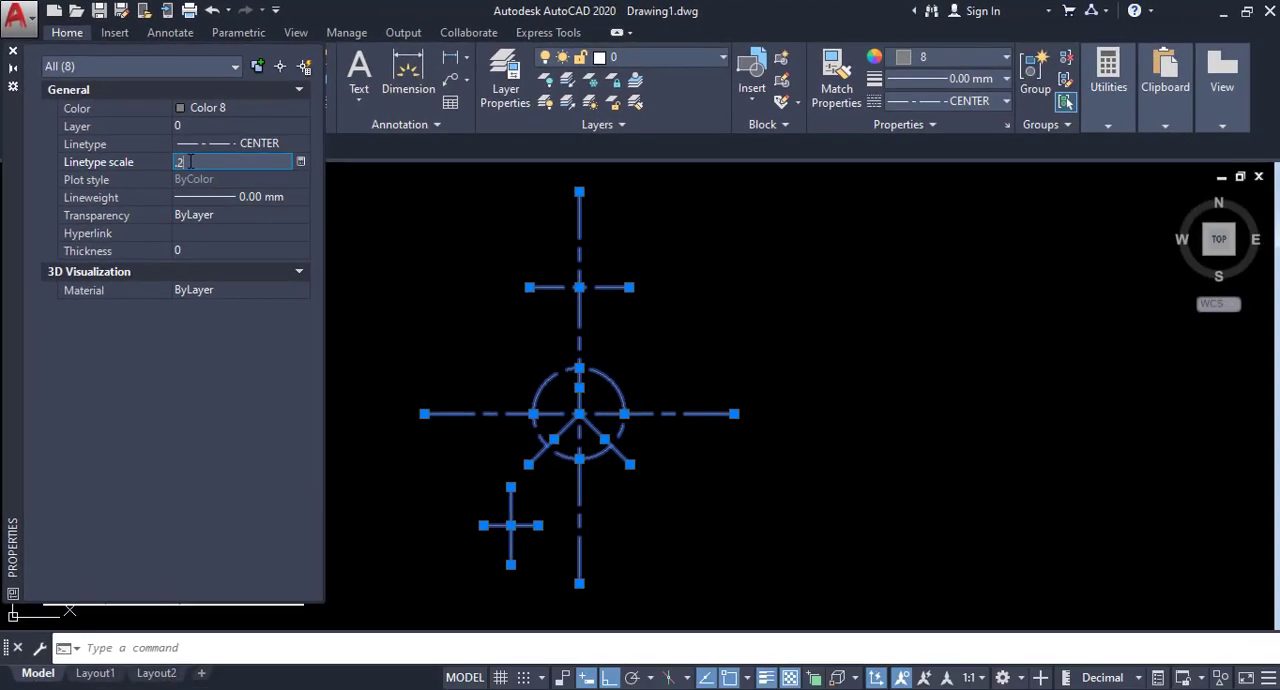
pyautogui.press('Return')
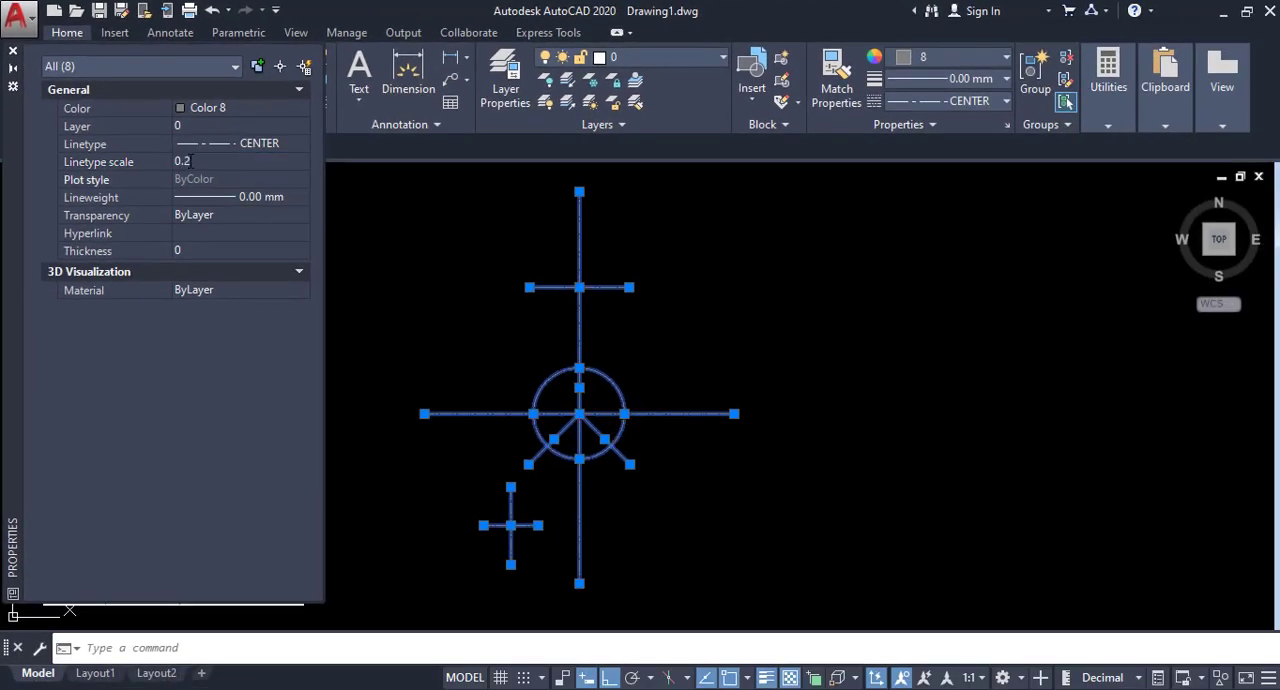
pyautogui.click(13, 50)
pyautogui.press('Escape')
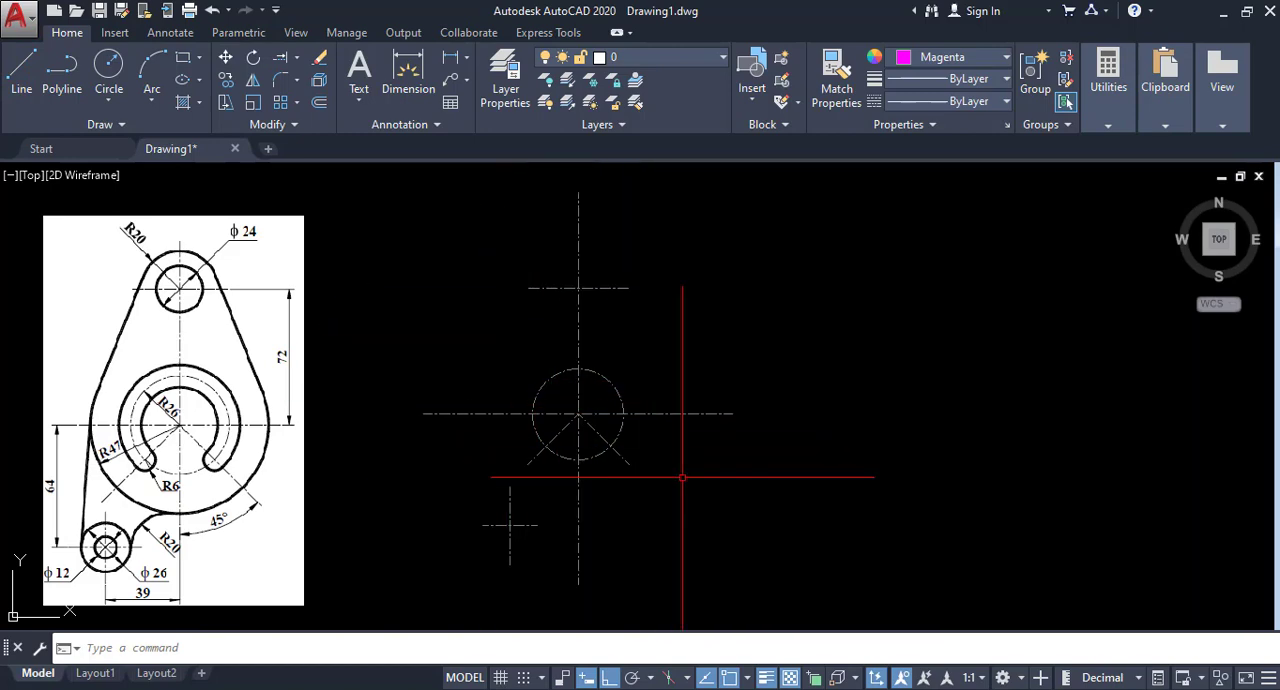
# Draw a circle of diameter 24 centered on the upper centerline intersection.
pyautogui.moveTo(726, 444); pyautogui.dragTo(726, 442, button='middle')
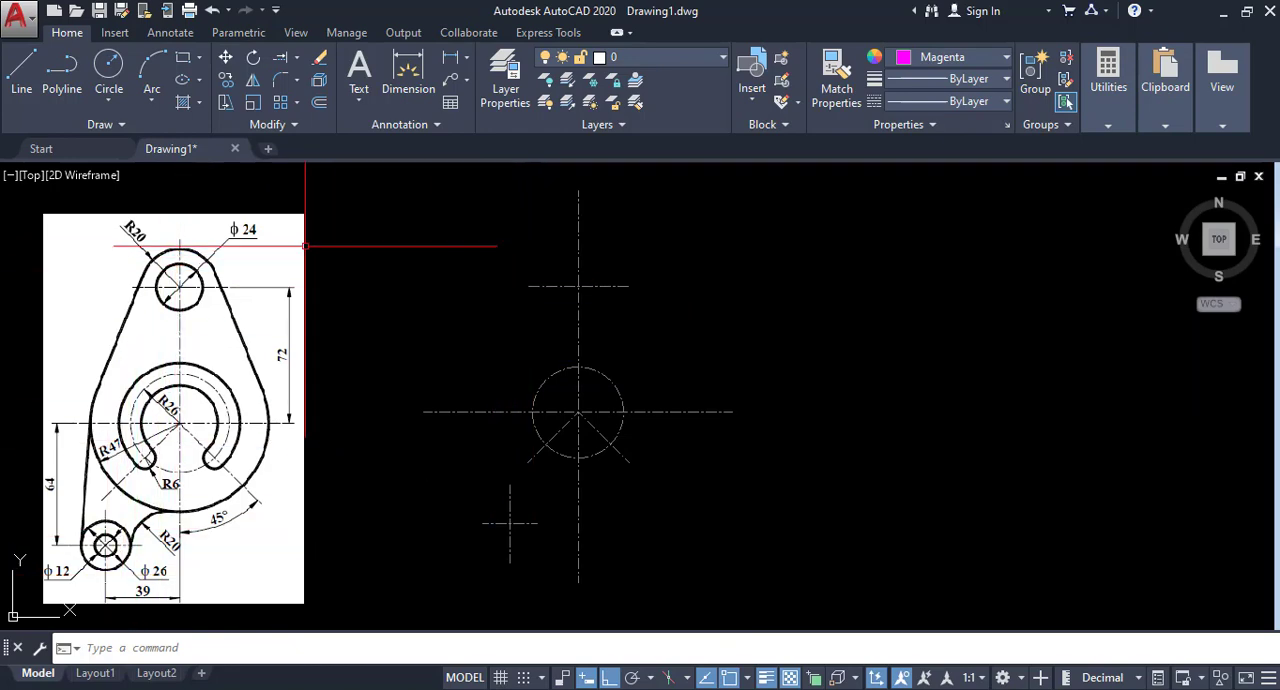
pyautogui.click(109, 100)
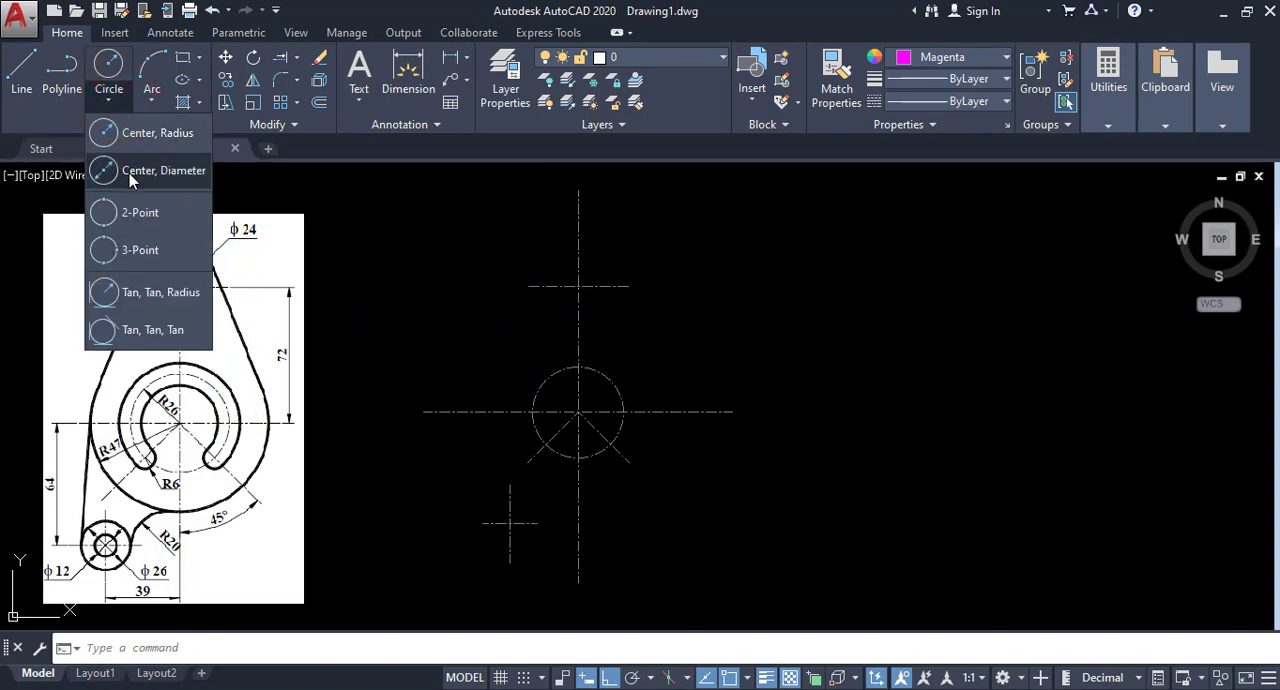
pyautogui.click(129, 172)
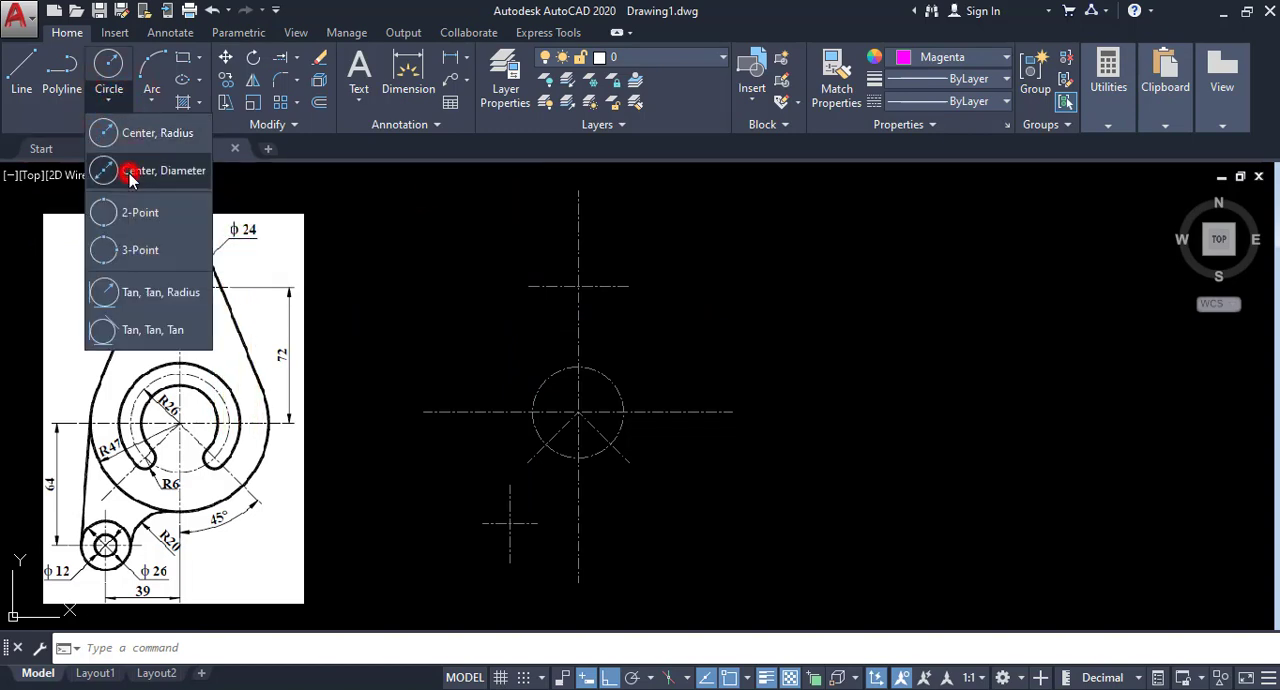
pyautogui.click(579, 288)
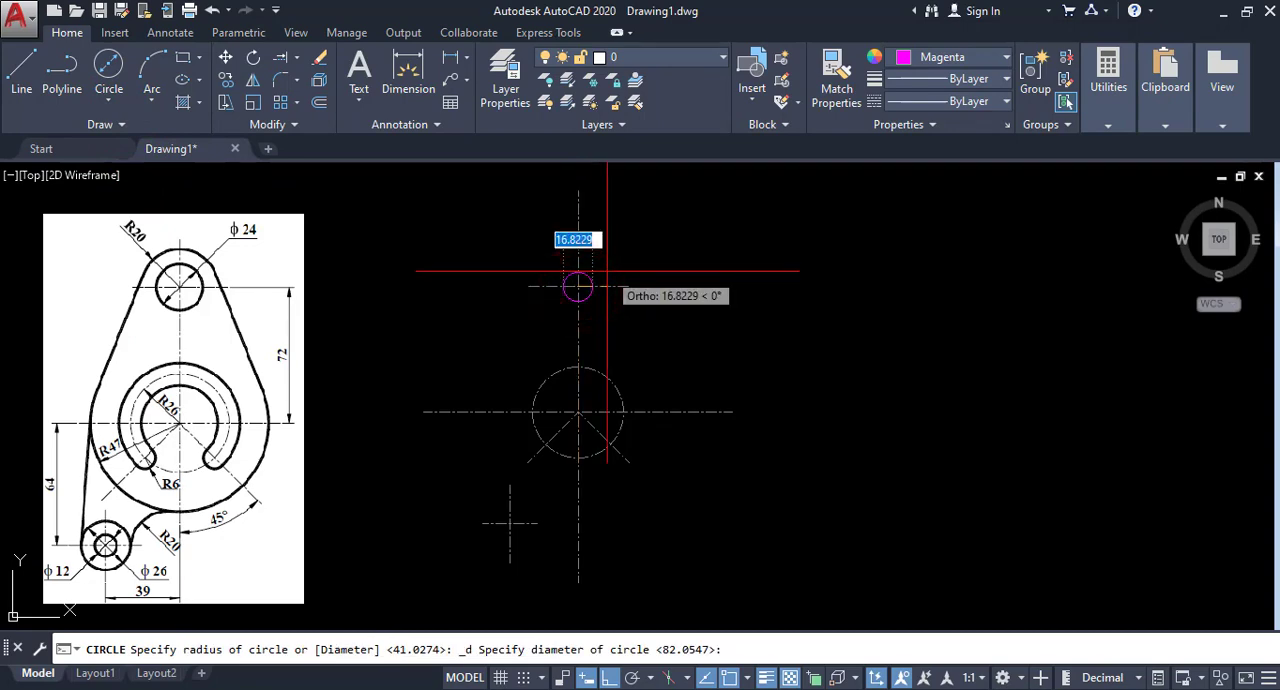
pyautogui.press('Return')
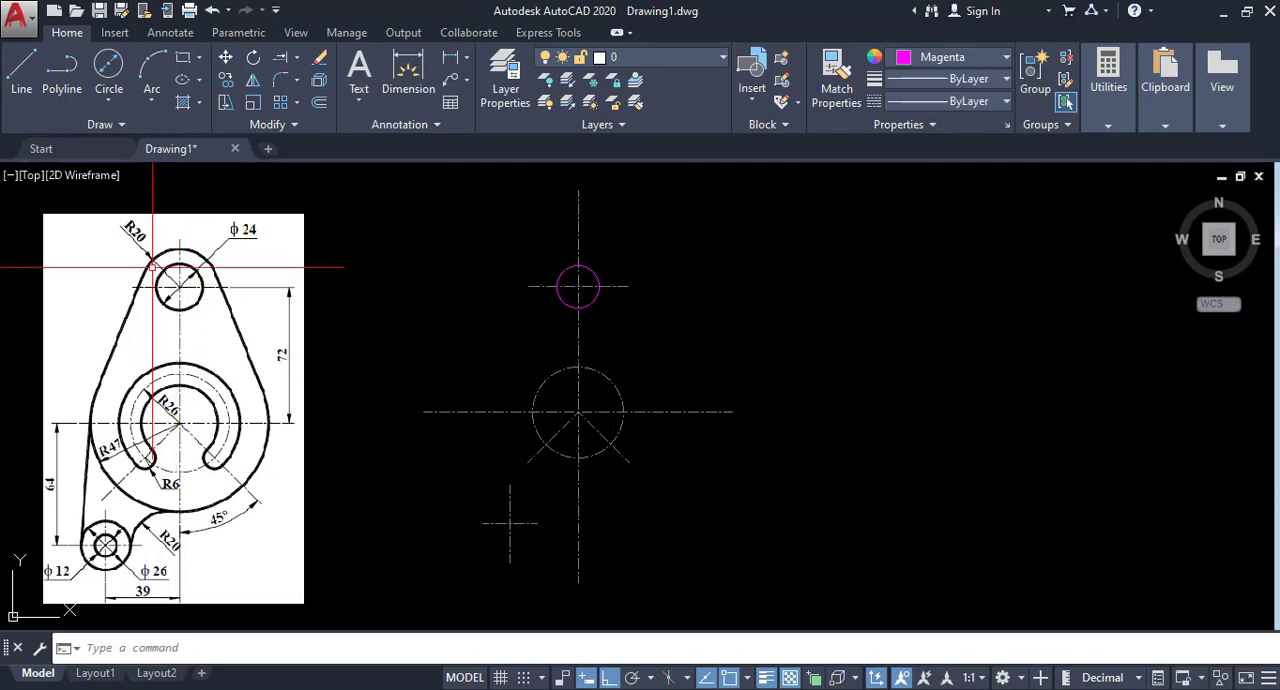
# Draw a concentric circle of radius 20 around the diameter 24 circle.
pyautogui.click(116, 101)
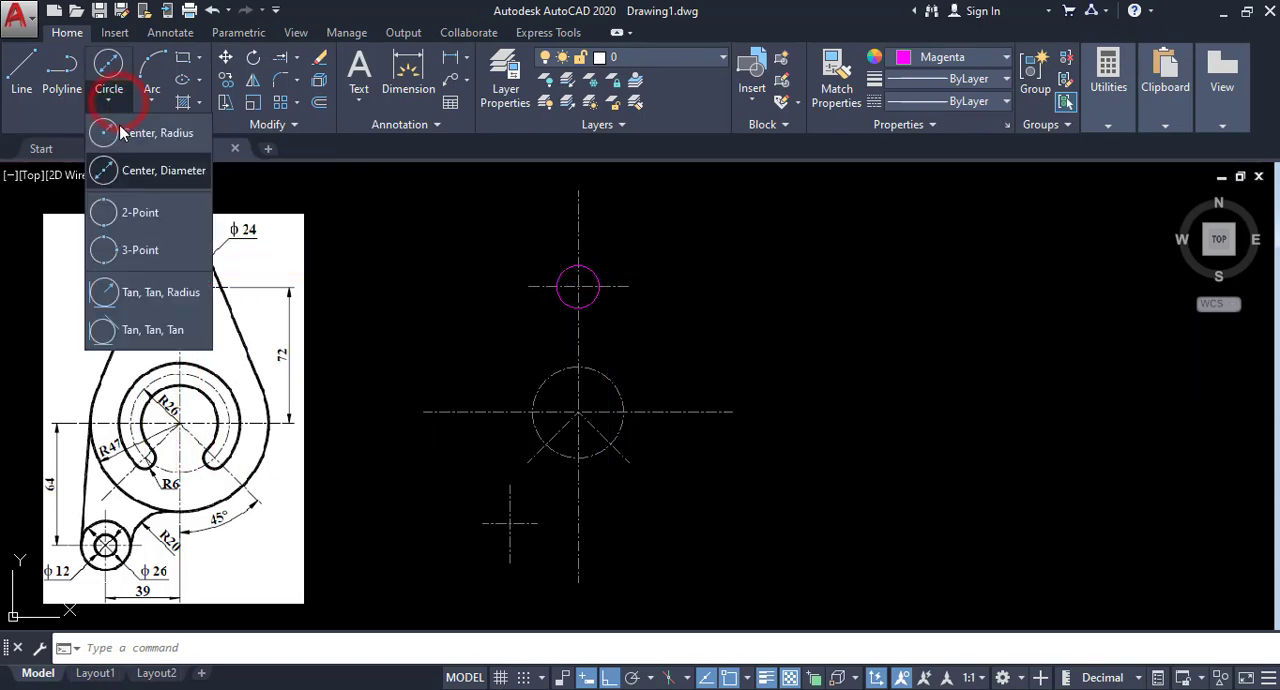
pyautogui.click(121, 133)
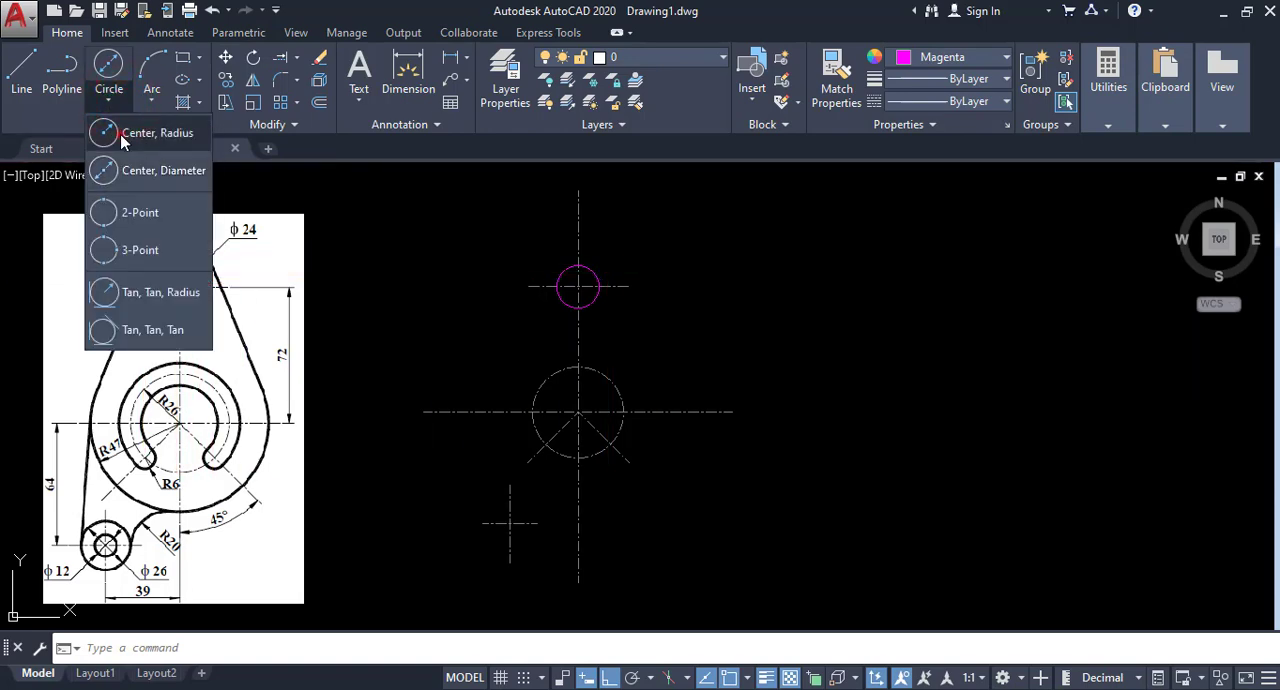
pyautogui.click(578, 287)
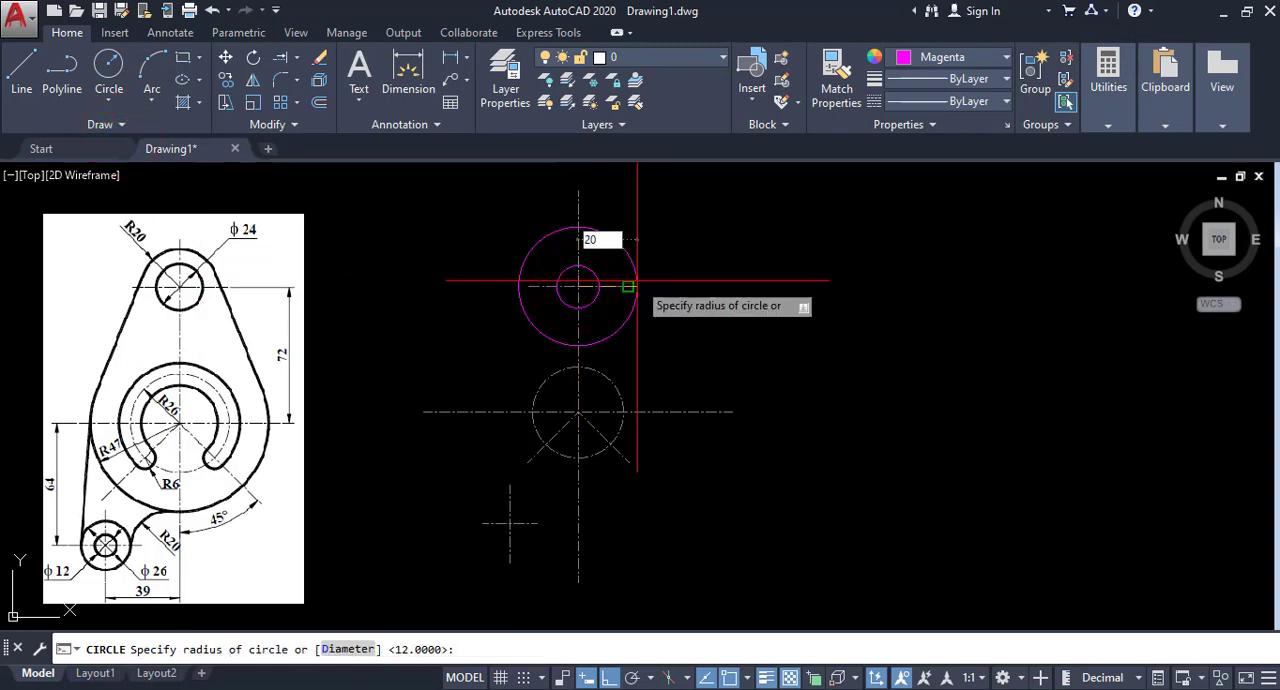
pyautogui.press('Return')
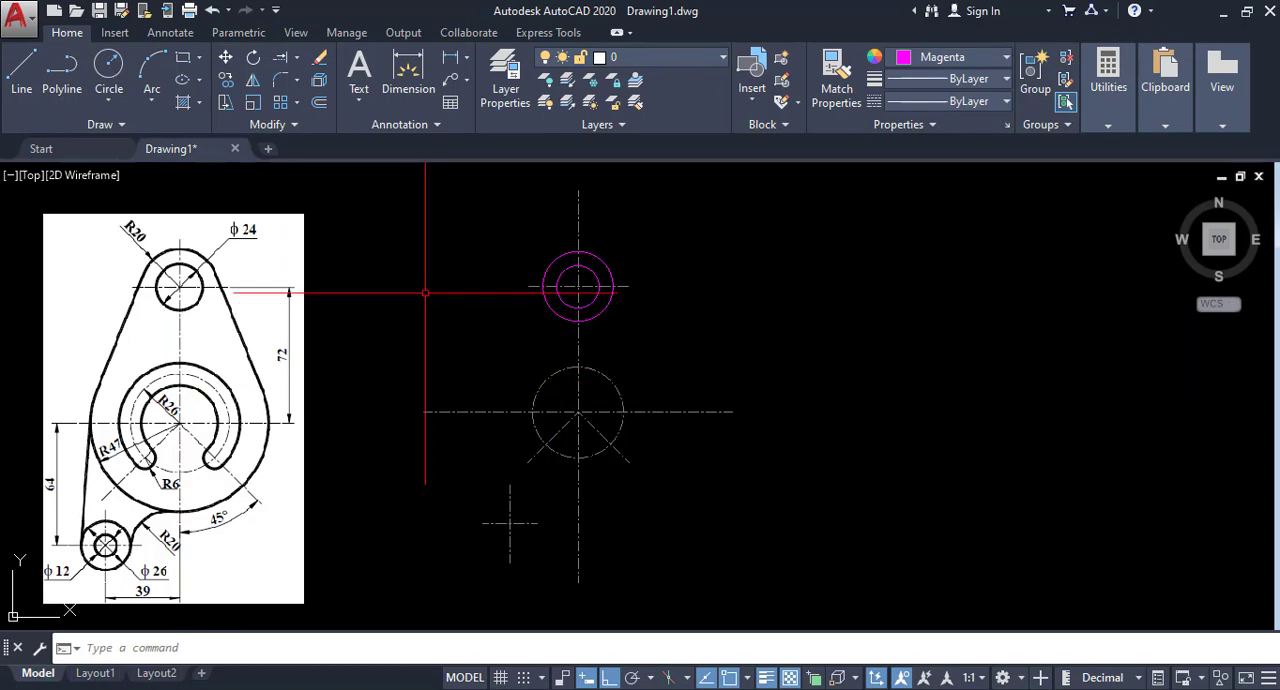
# Offset the radius 26 centerline circle by 6 both inward and outward.
pyautogui.click(319, 103)
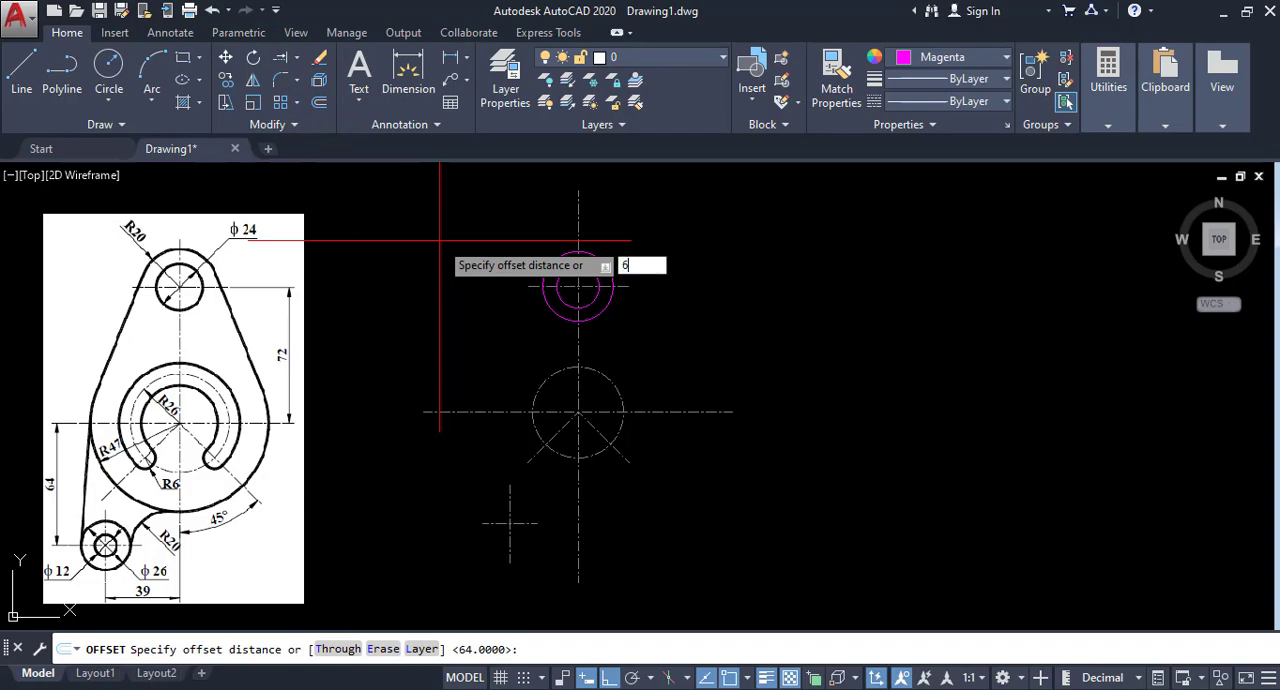
pyautogui.write('6')
pyautogui.press('Return')
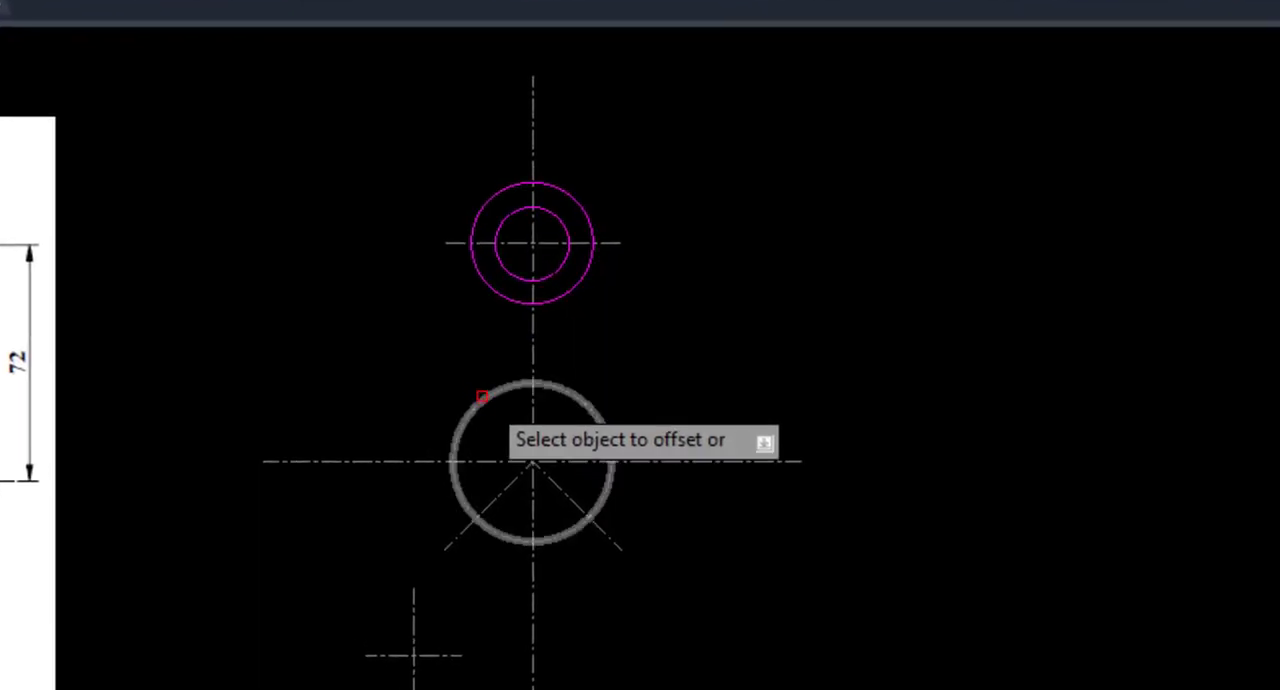
pyautogui.click(482, 397)
pyautogui.click(513, 432)
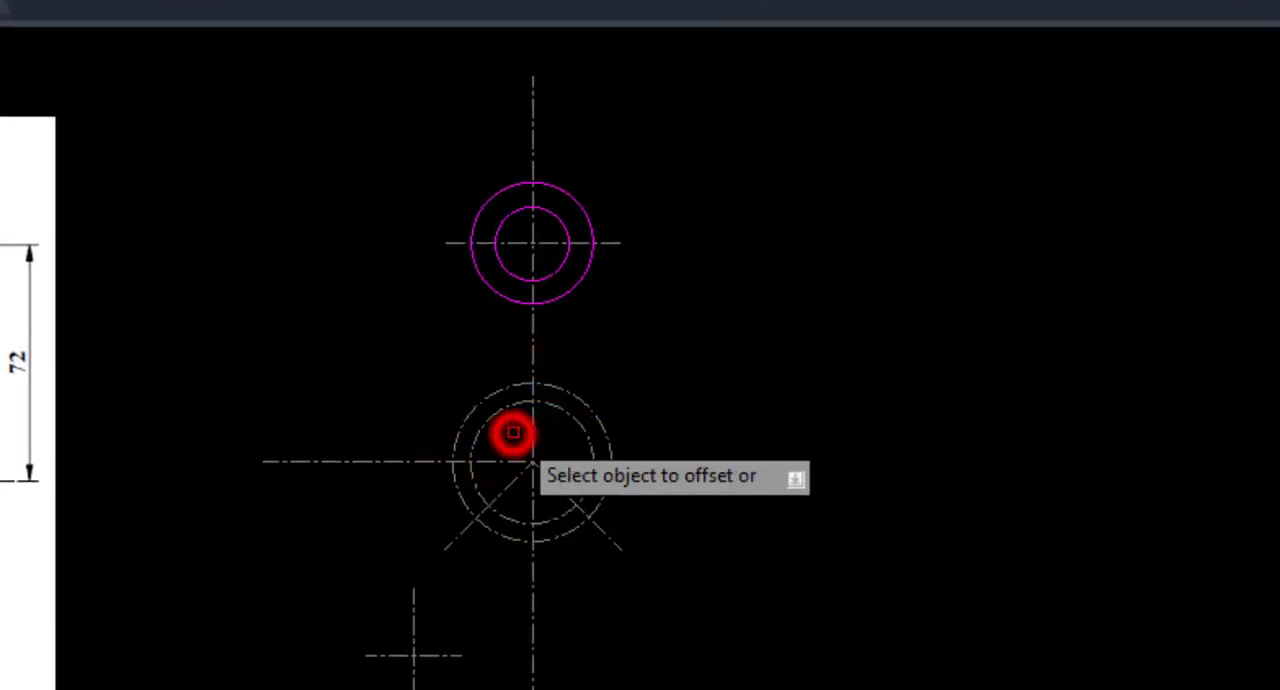
pyautogui.click(480, 396)
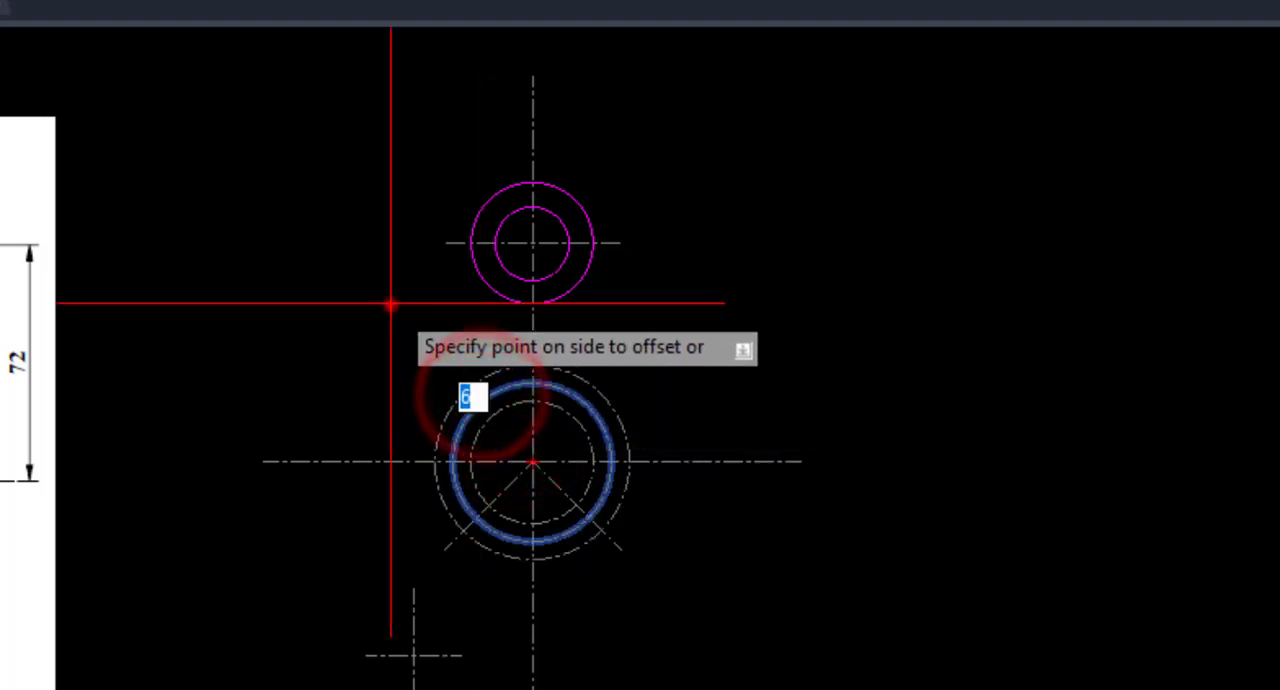
pyautogui.click(390, 304)
pyautogui.rightClick(389, 280)
pyautogui.click(431, 300)
pyautogui.click(431, 302)
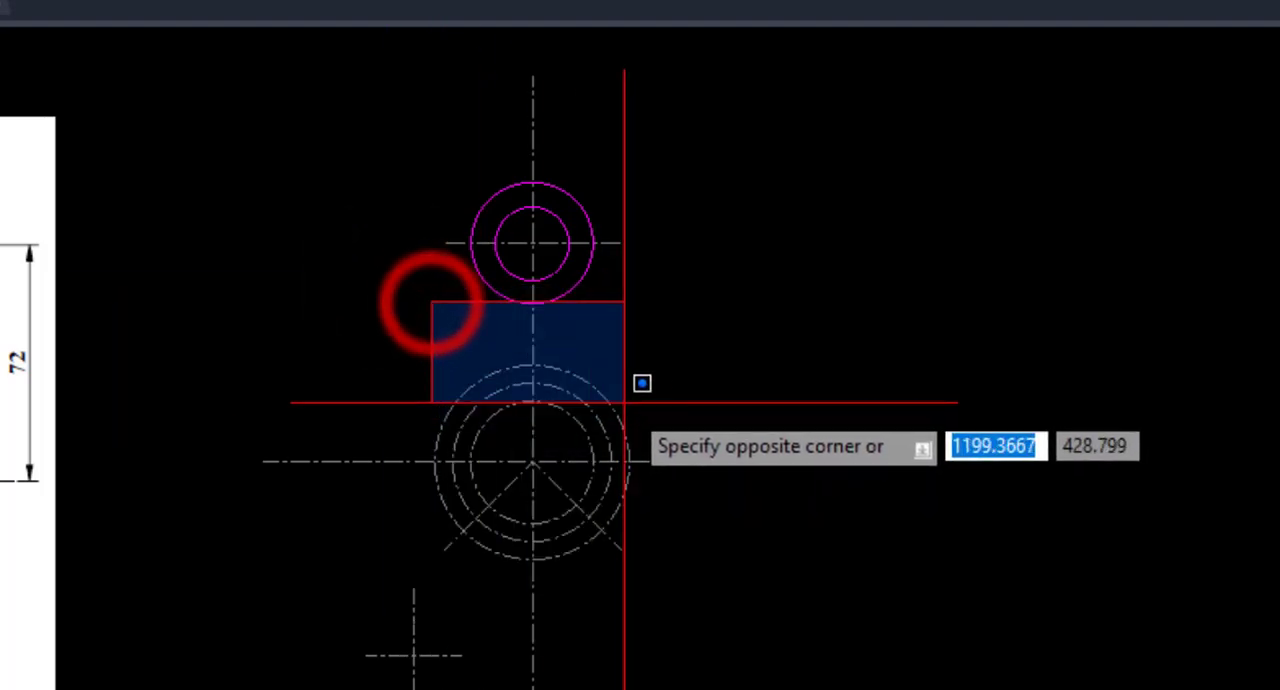
pyautogui.click(451, 366)
pyautogui.click(603, 395)
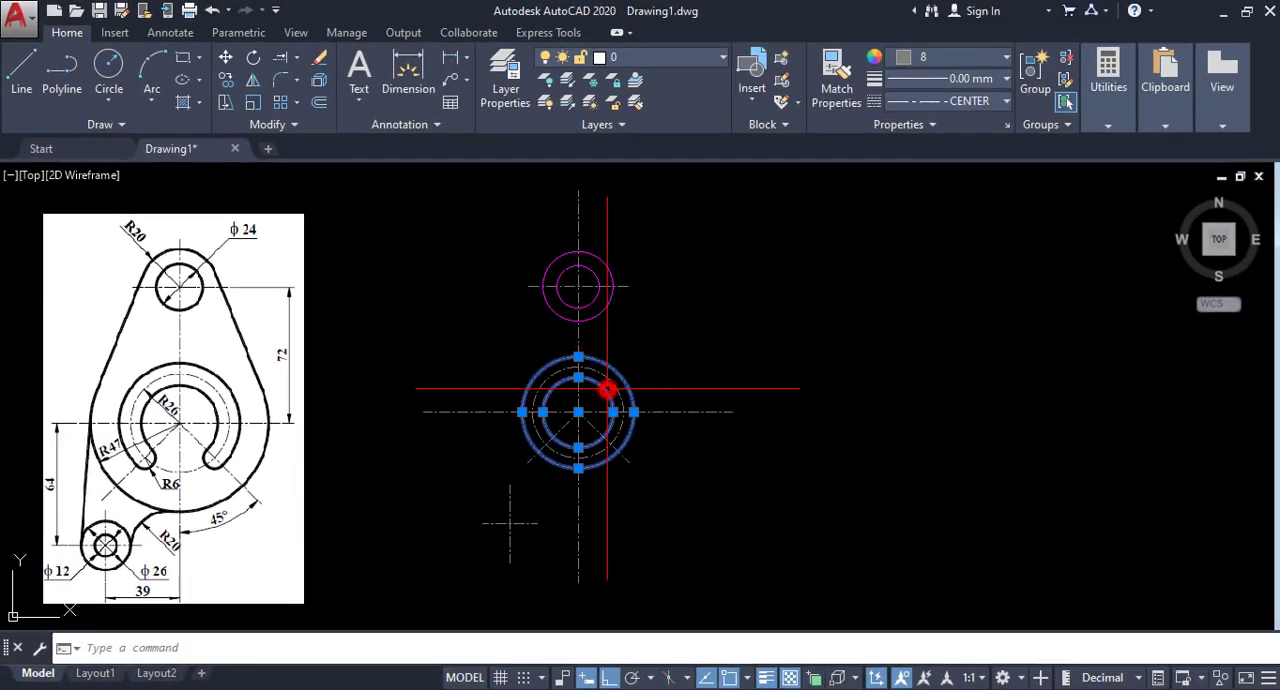
pyautogui.click(592, 400)
pyautogui.rightClick(683, 337)
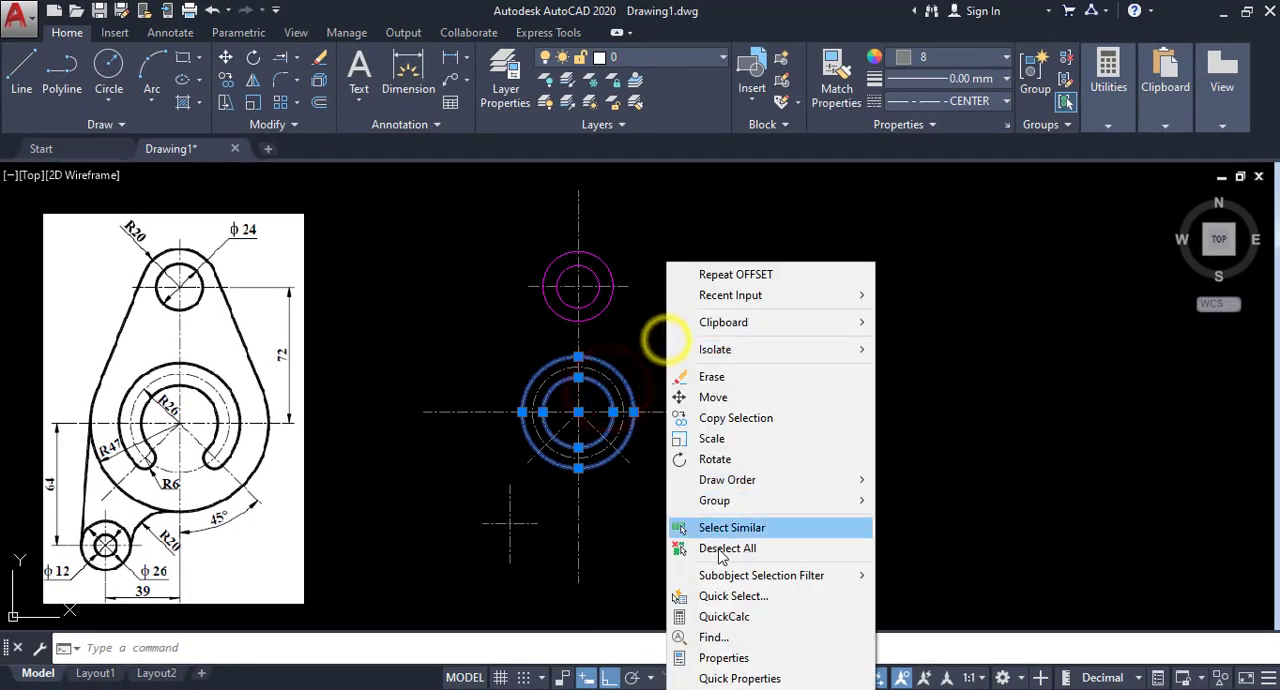
pyautogui.click(720, 548)
# Match the properties of the upper radius 20 circle onto the inner and outer offset circles.
pyautogui.click(843, 78)
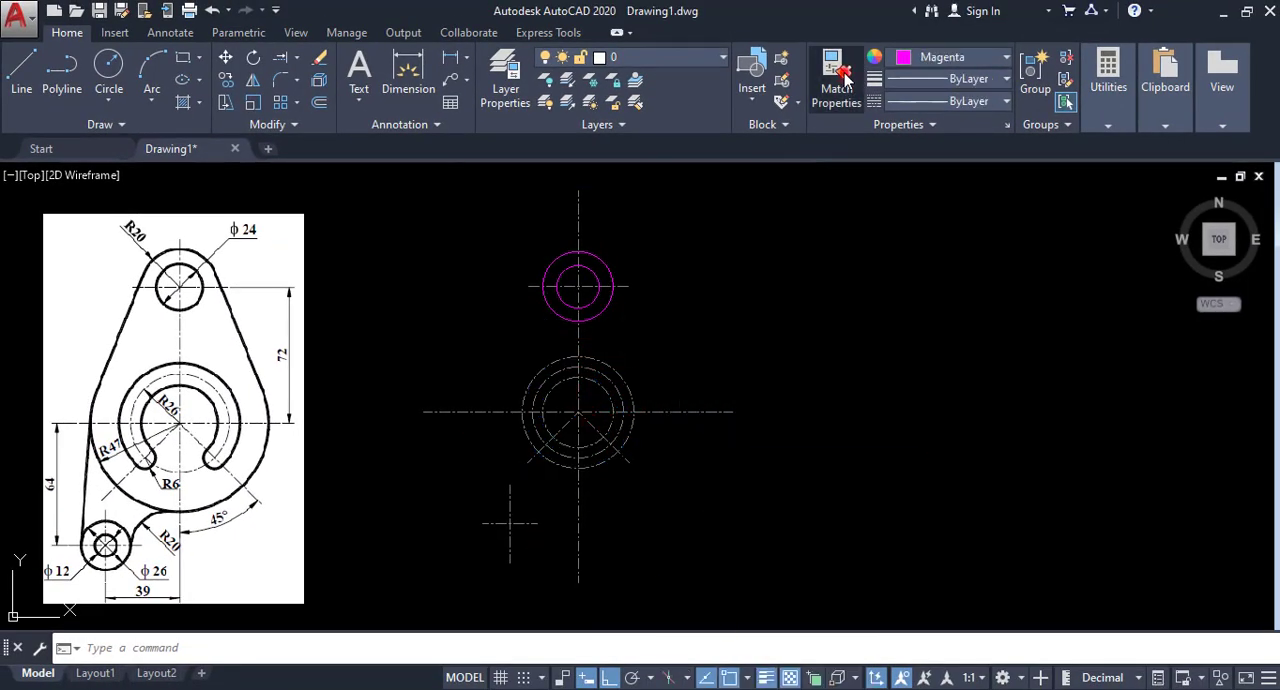
pyautogui.click(602, 262)
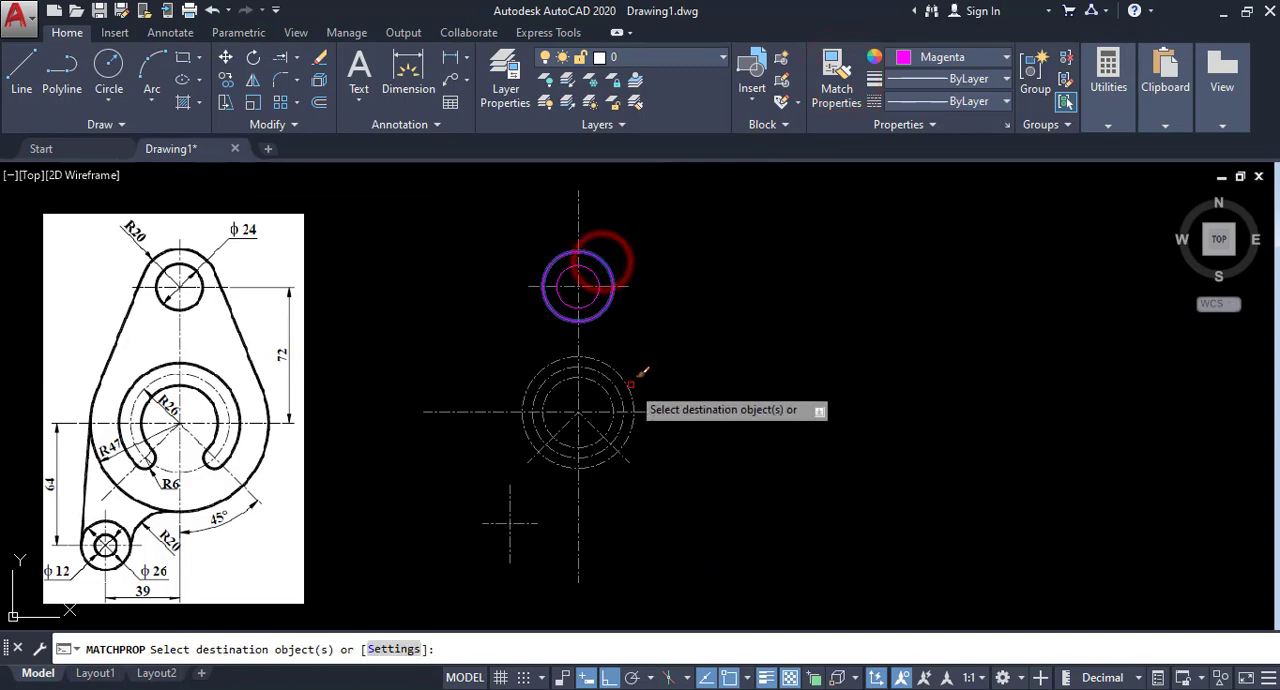
pyautogui.rightClick(667, 339)
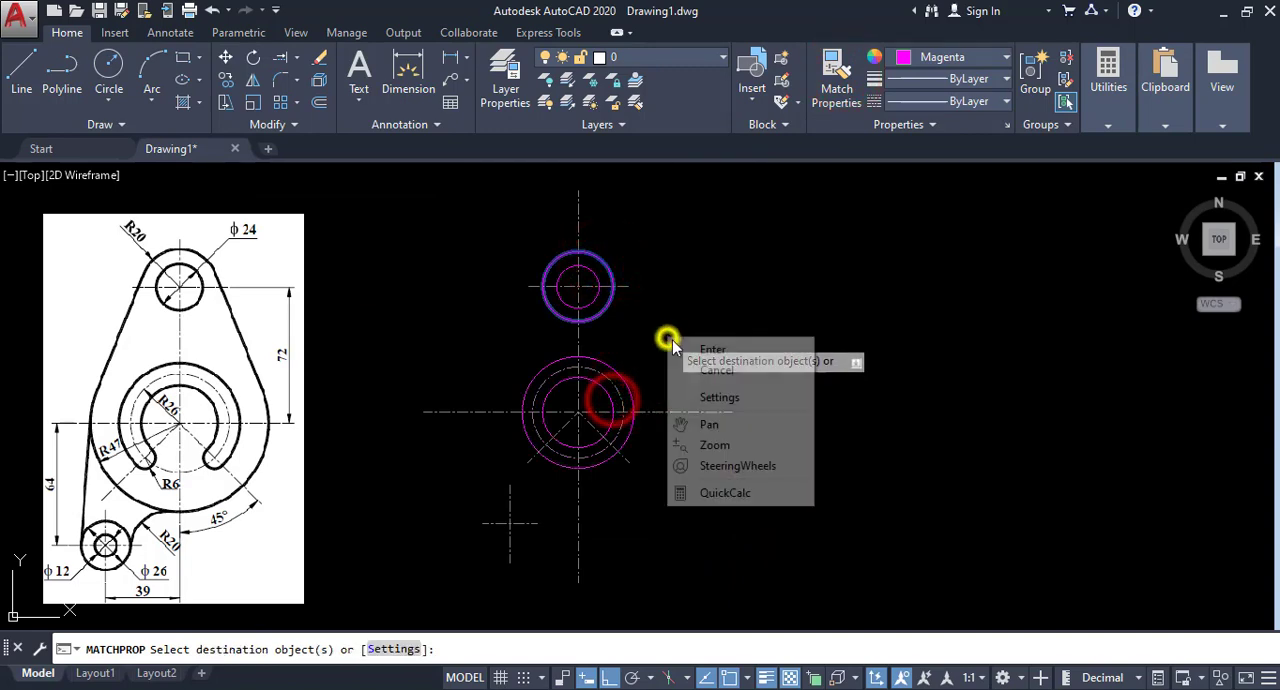
pyautogui.click(700, 375)
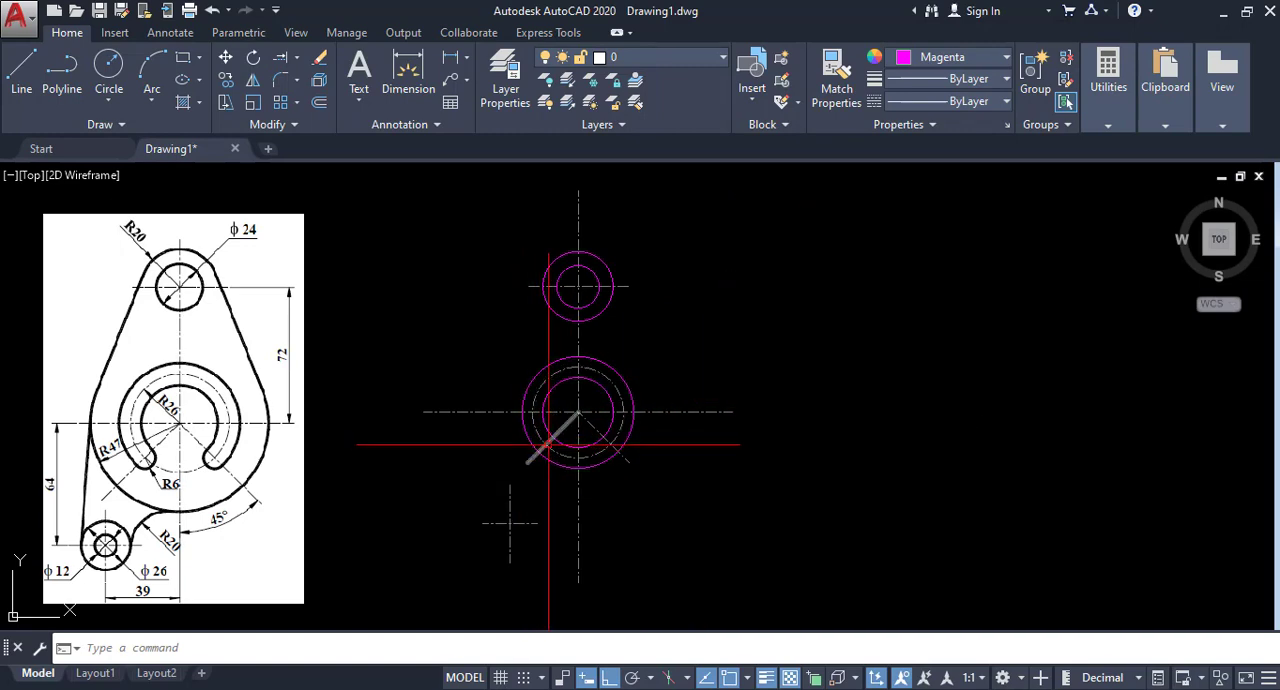
# Draw a circle of radius 6 centered where the lower-left angled centerline crosses the radius 26 circle.
pyautogui.click(110, 100)
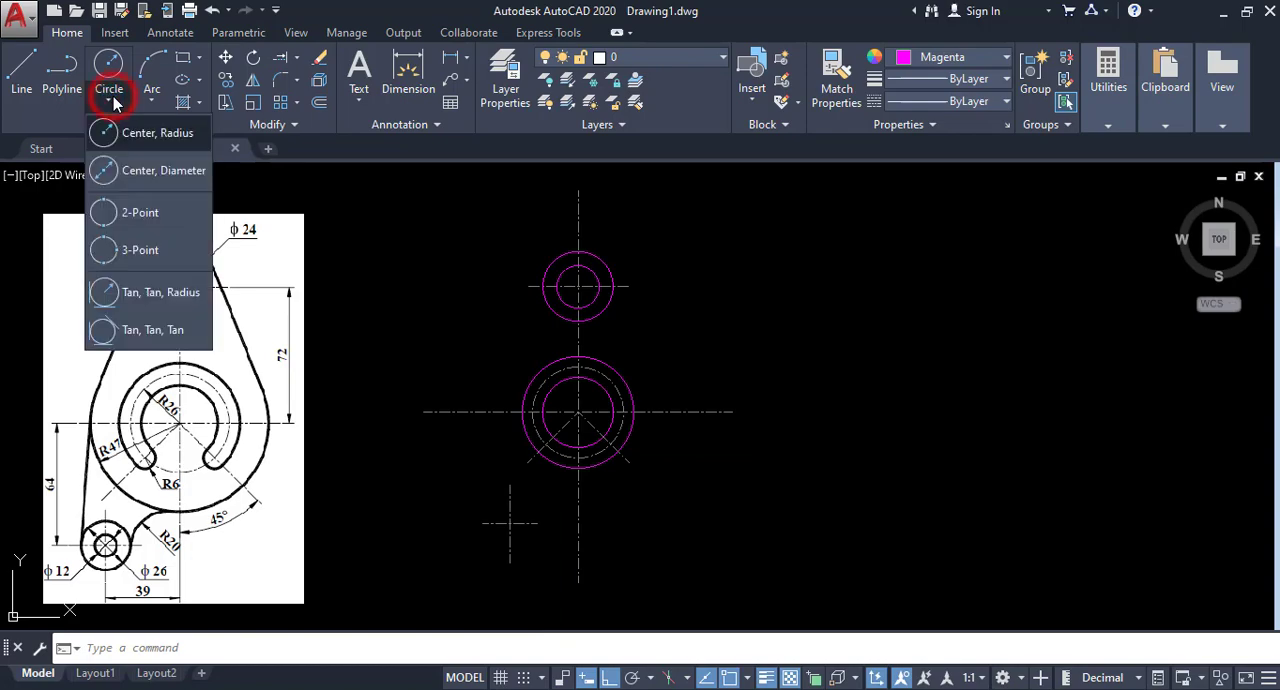
pyautogui.click(112, 134)
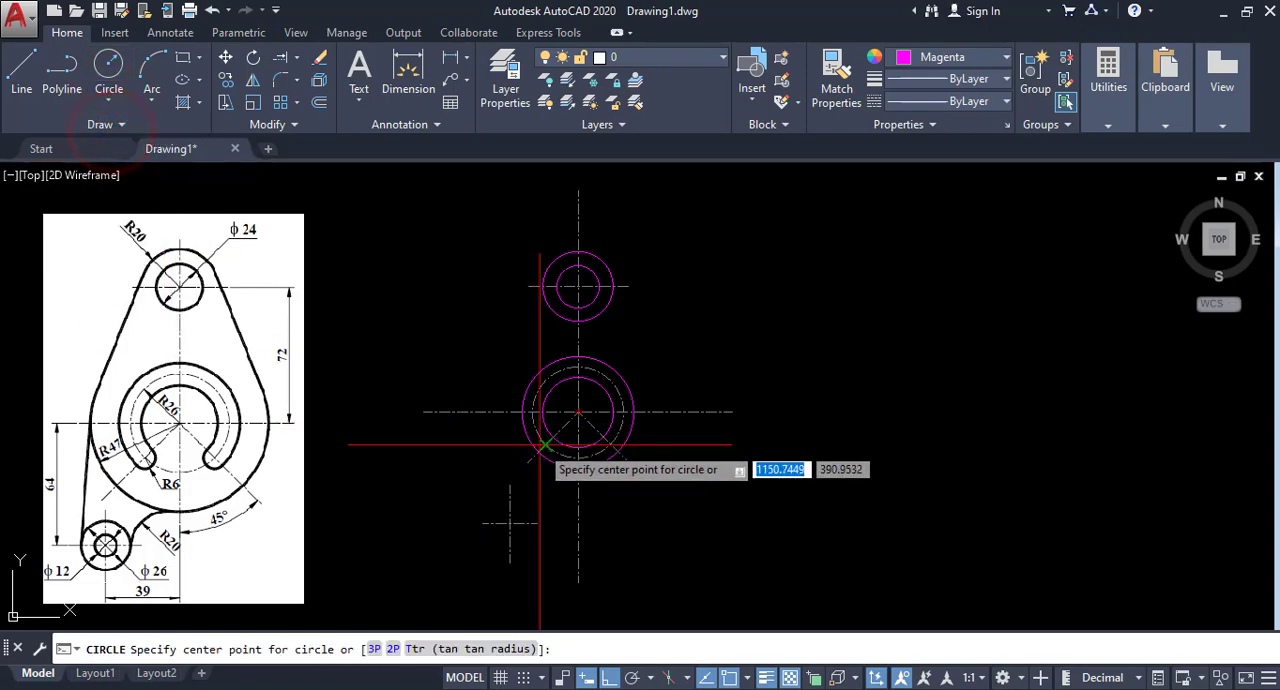
pyautogui.click(541, 444)
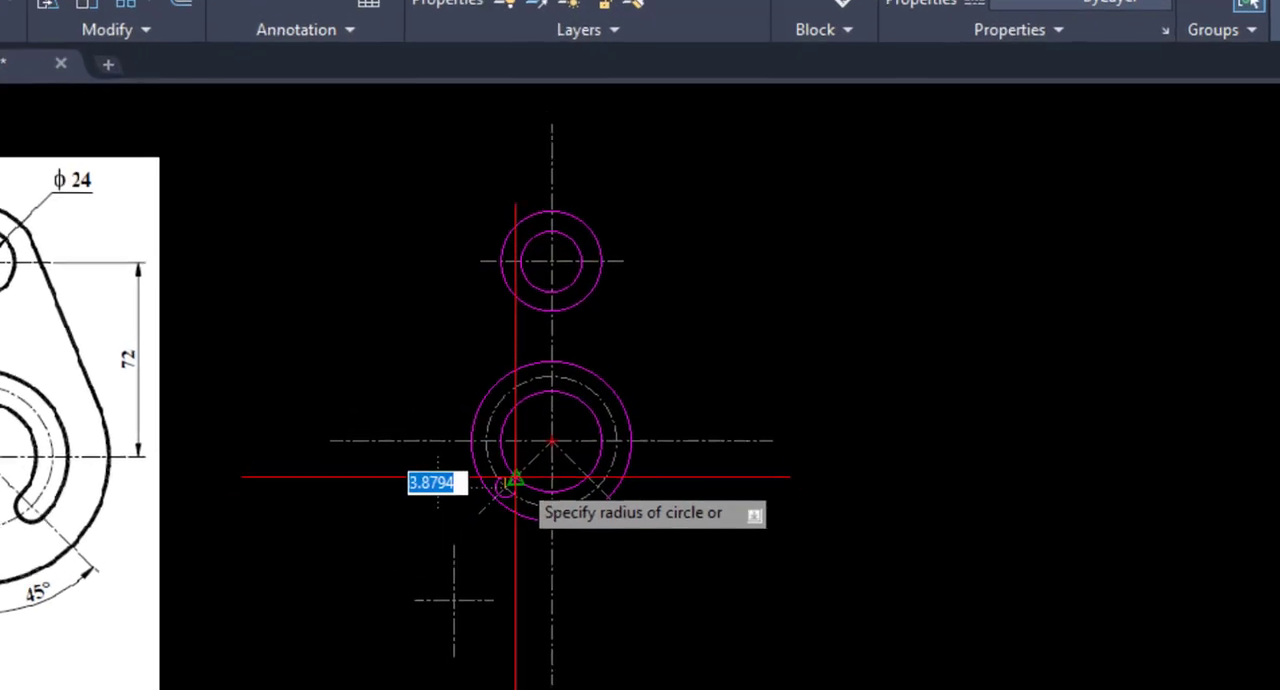
pyautogui.write('6')
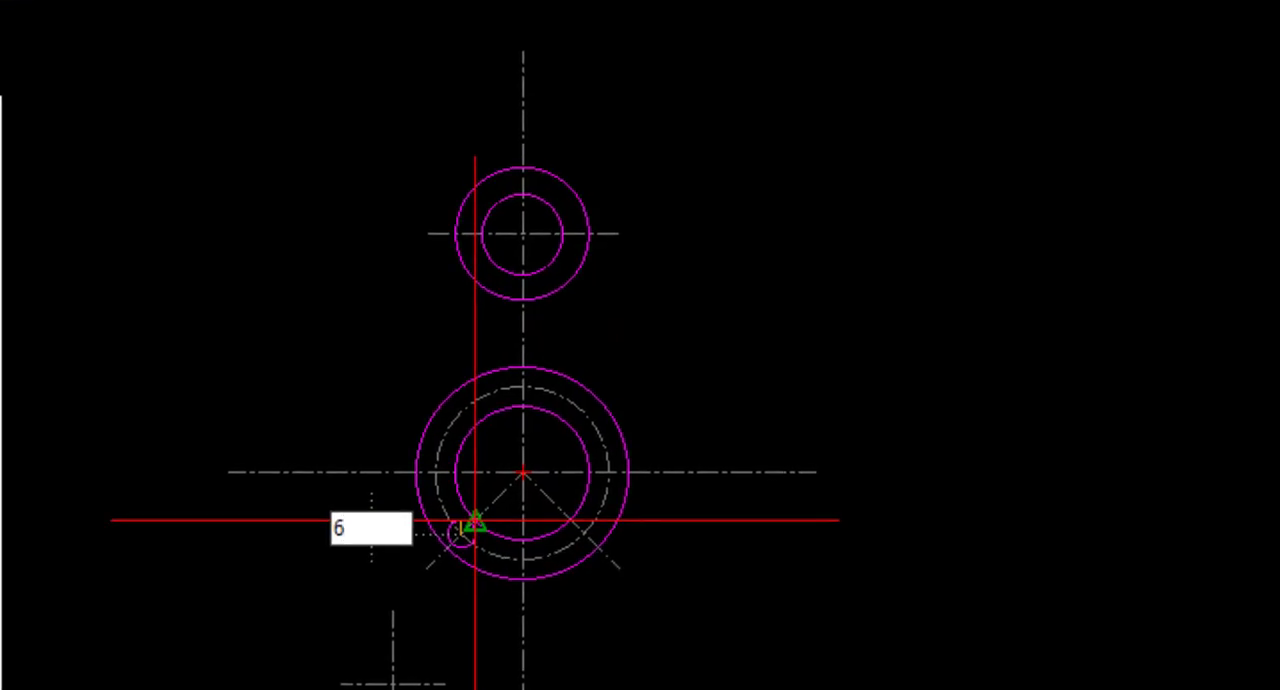
pyautogui.press('Return')
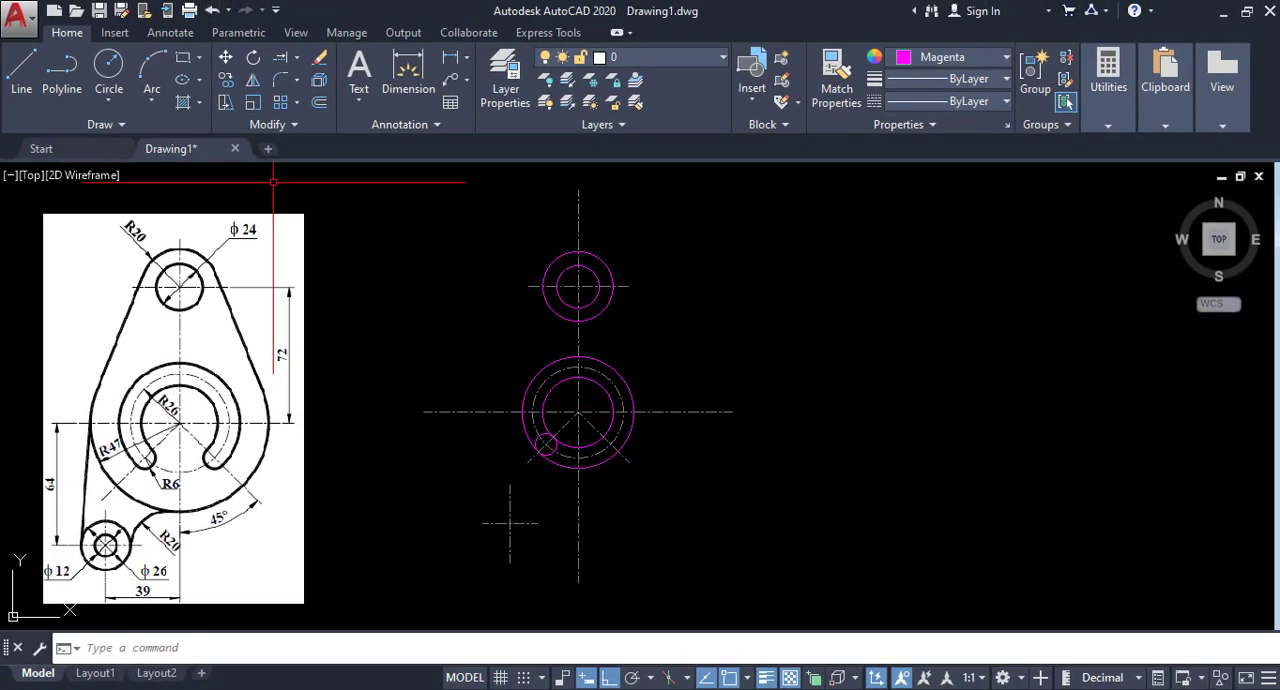
# Mirror the radius 6 circle about the vertical centerline, keeping the original.
pyautogui.click(253, 80)
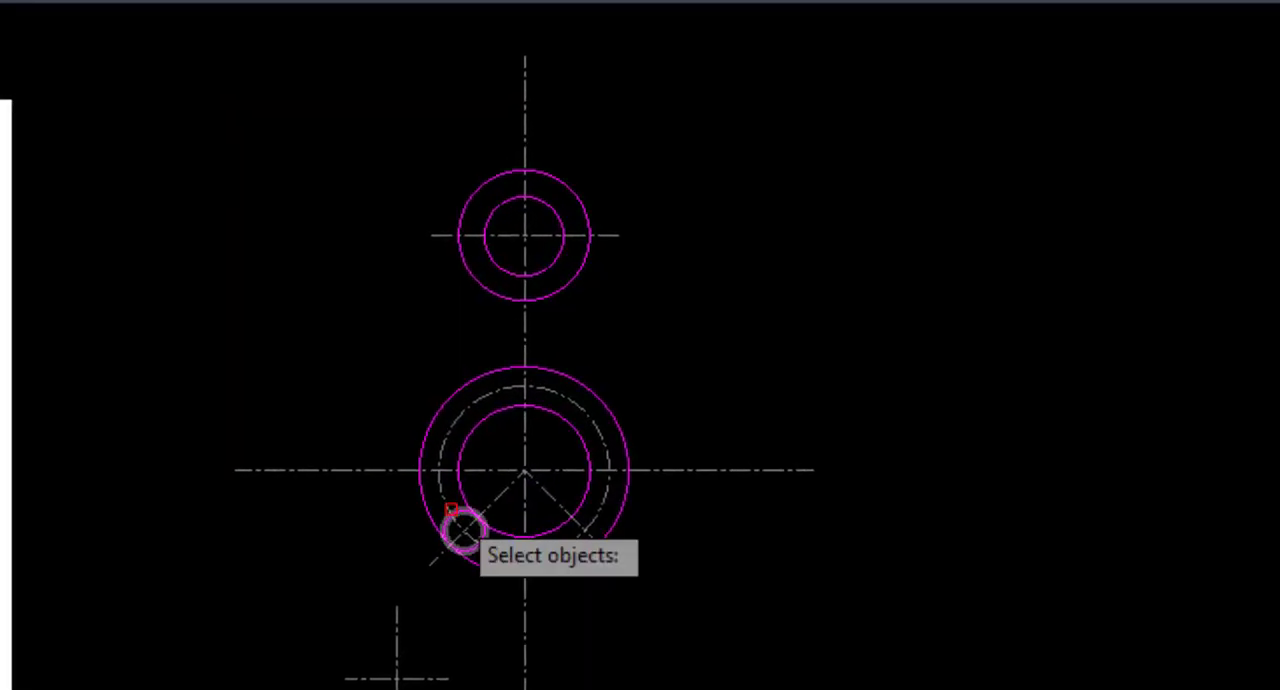
pyautogui.click(539, 451)
pyautogui.rightClick(788, 519)
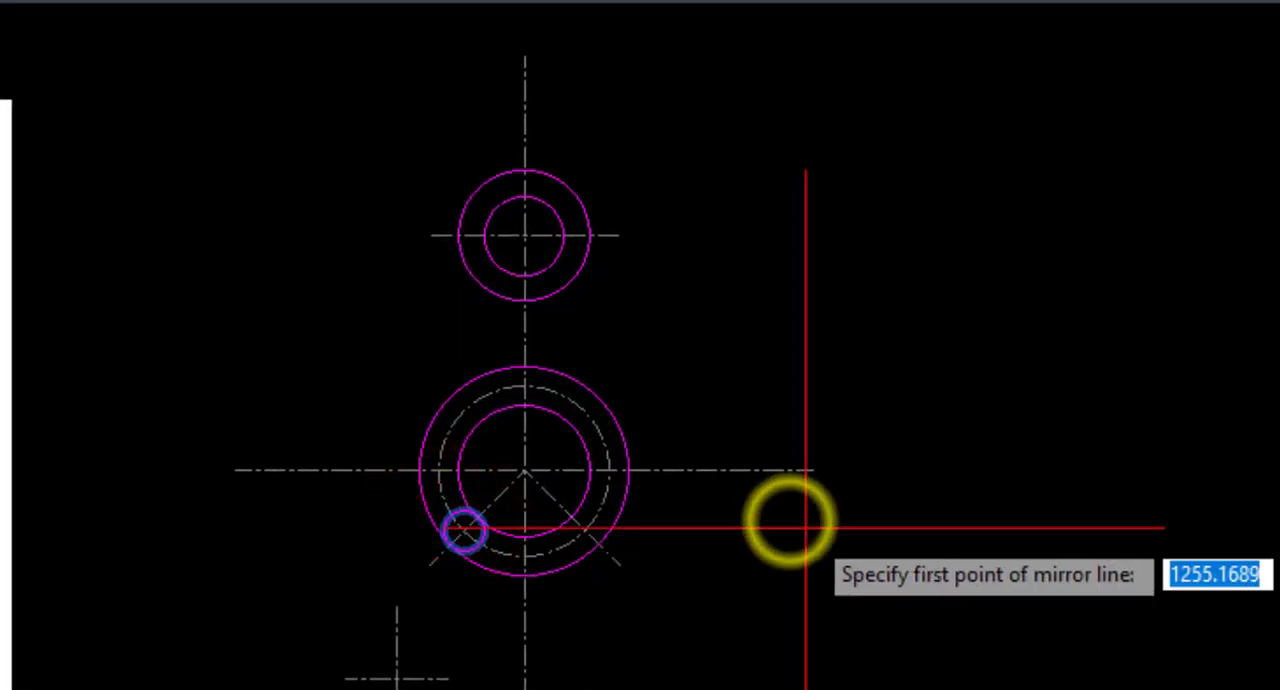
pyautogui.click(547, 446)
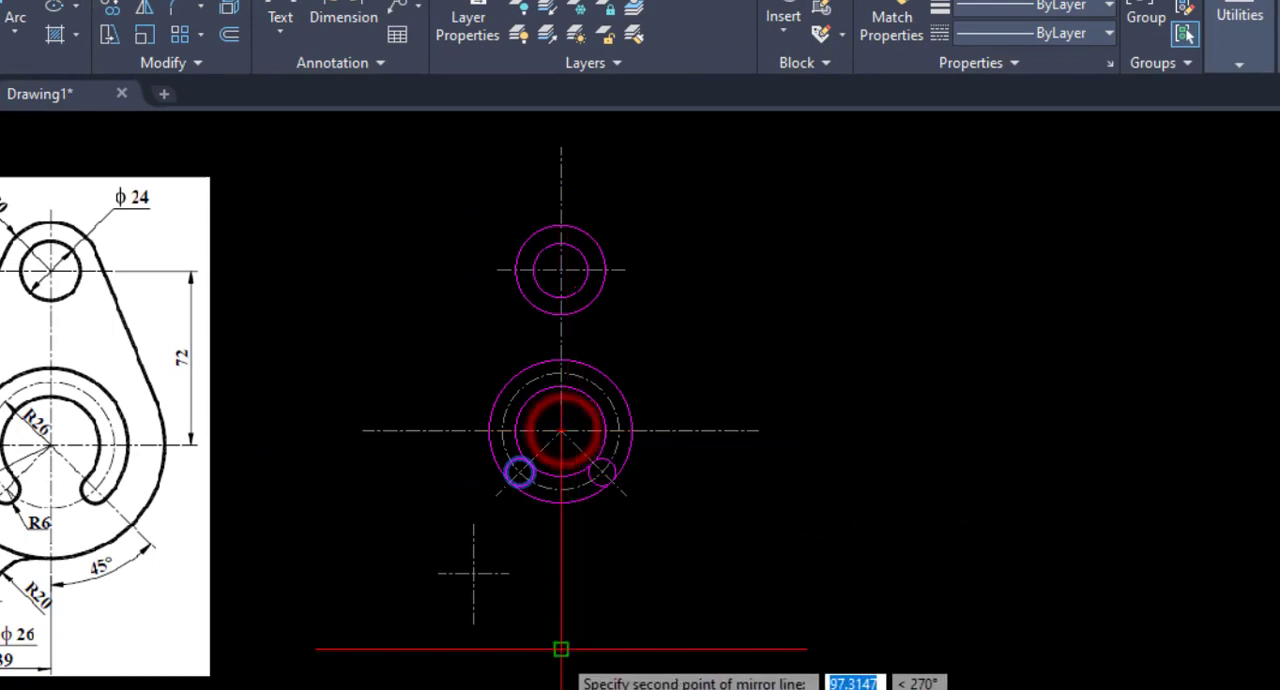
pyautogui.click(558, 655)
pyautogui.press('Return')
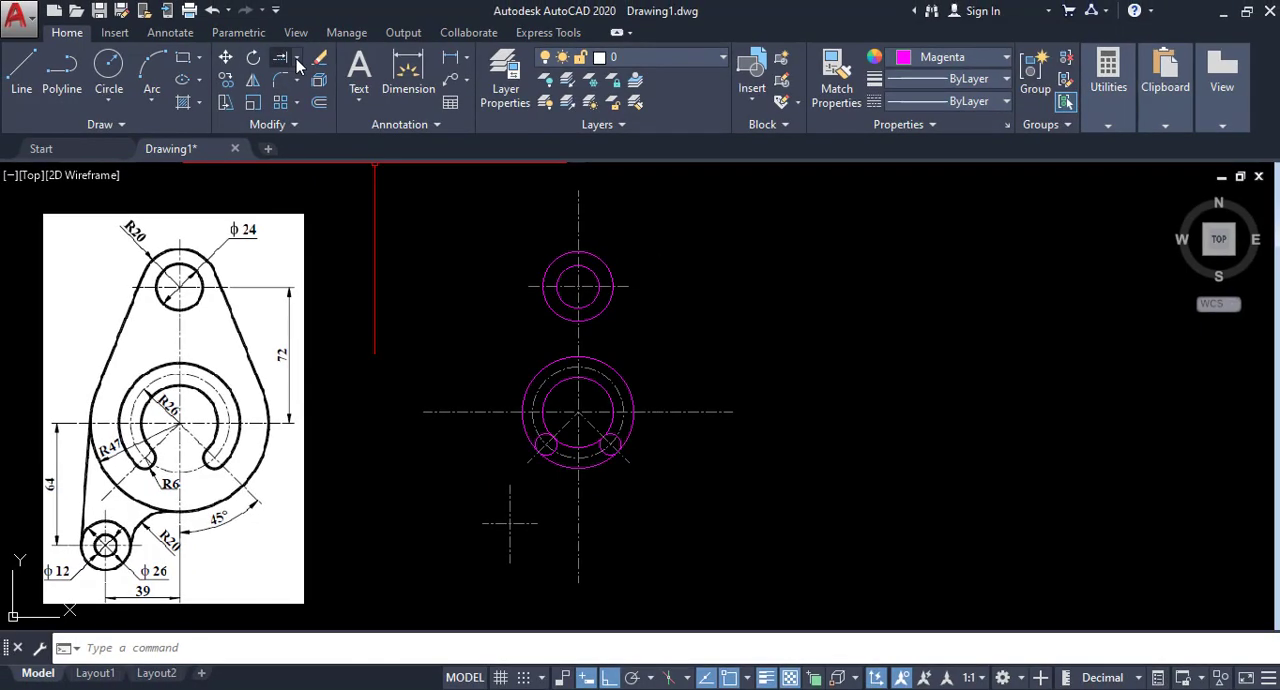
# Using both offset circles and both radius 6 circles as cutting edges, trim the small circles' arcs lying inside the slot.
pyautogui.click(298, 62)
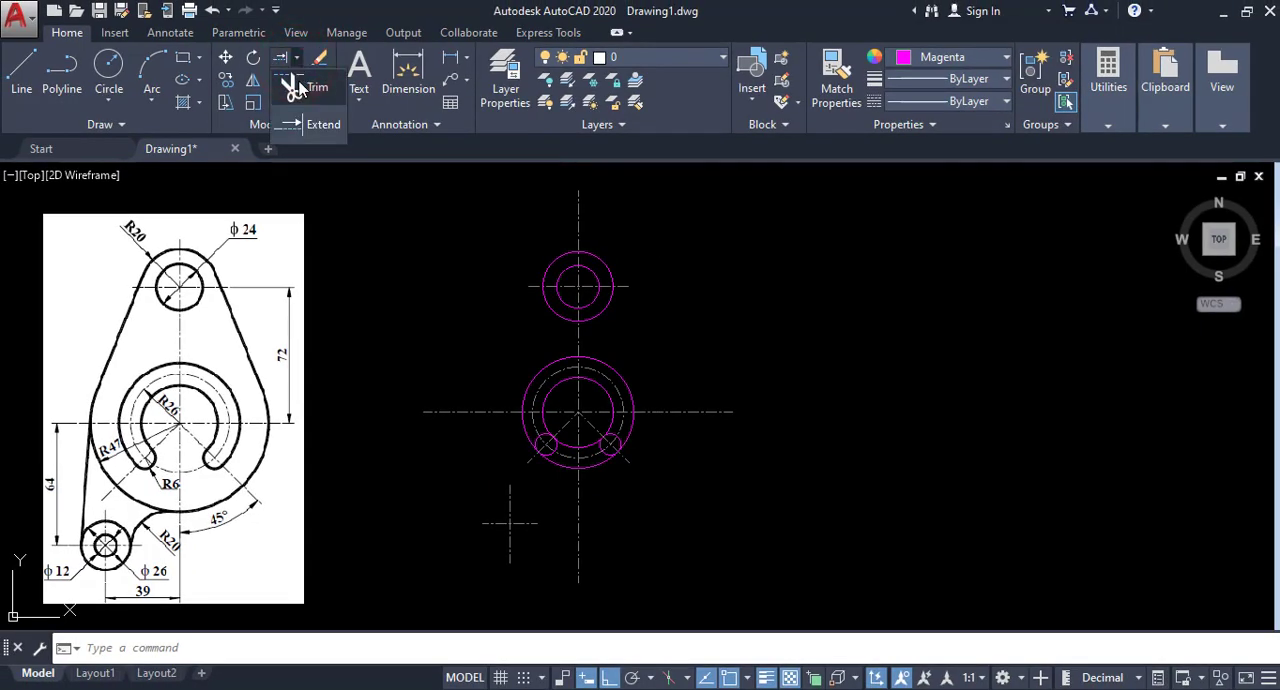
pyautogui.click(298, 87)
pyautogui.click(564, 443)
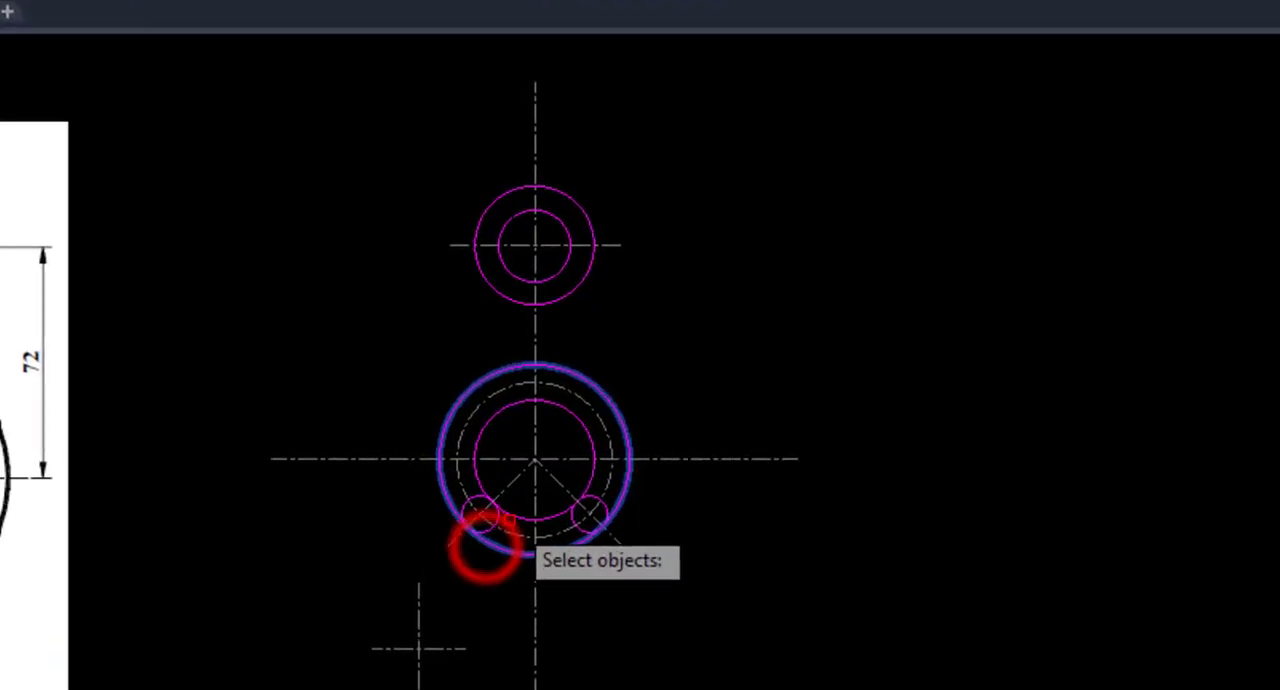
pyautogui.click(470, 542)
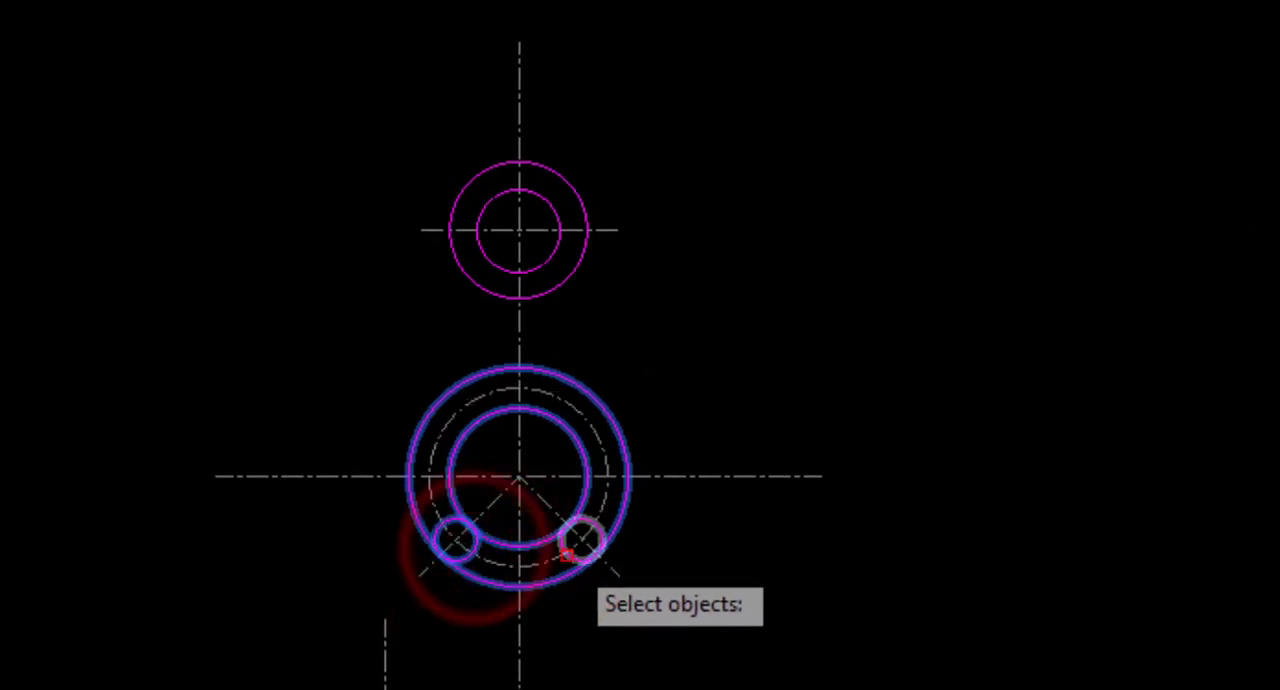
pyautogui.click(574, 560)
pyautogui.rightClick(694, 530)
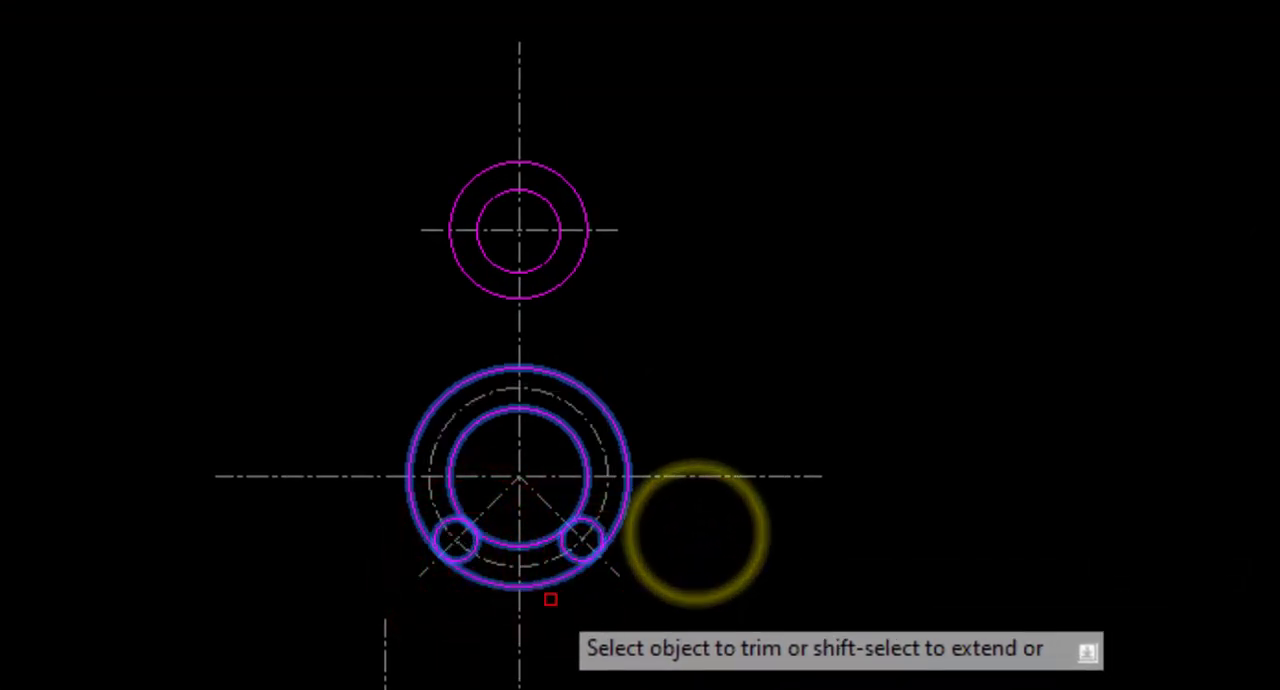
pyautogui.scroll(8, 508, 594)
pyautogui.scroll(-2, 391, 523)
pyautogui.moveTo(374, 594); pyautogui.dragTo(354, 646, button='middle')
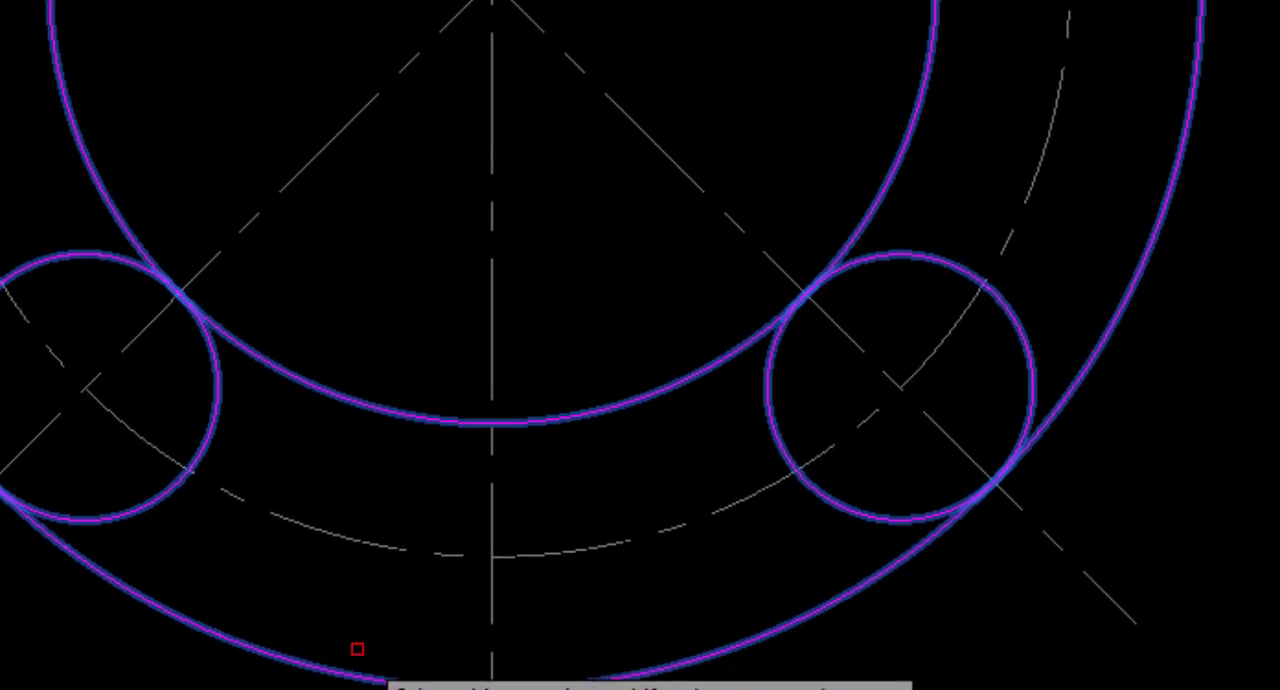
pyautogui.click(87, 250)
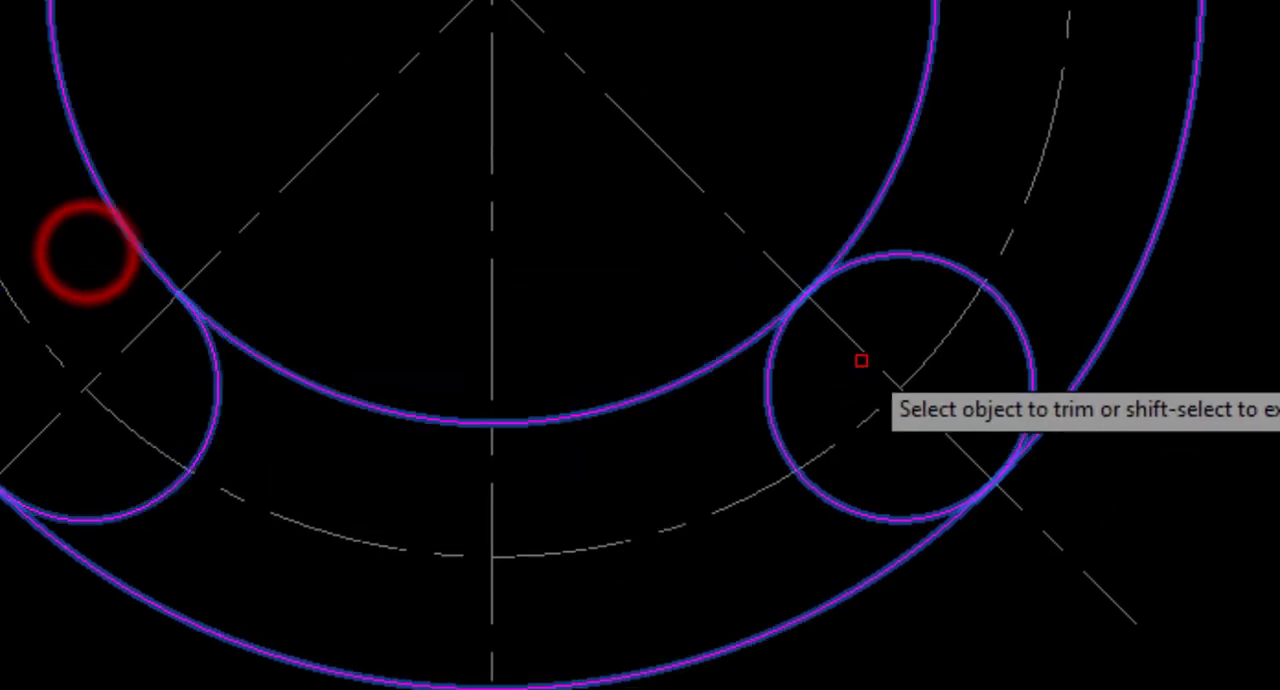
pyautogui.click(926, 254)
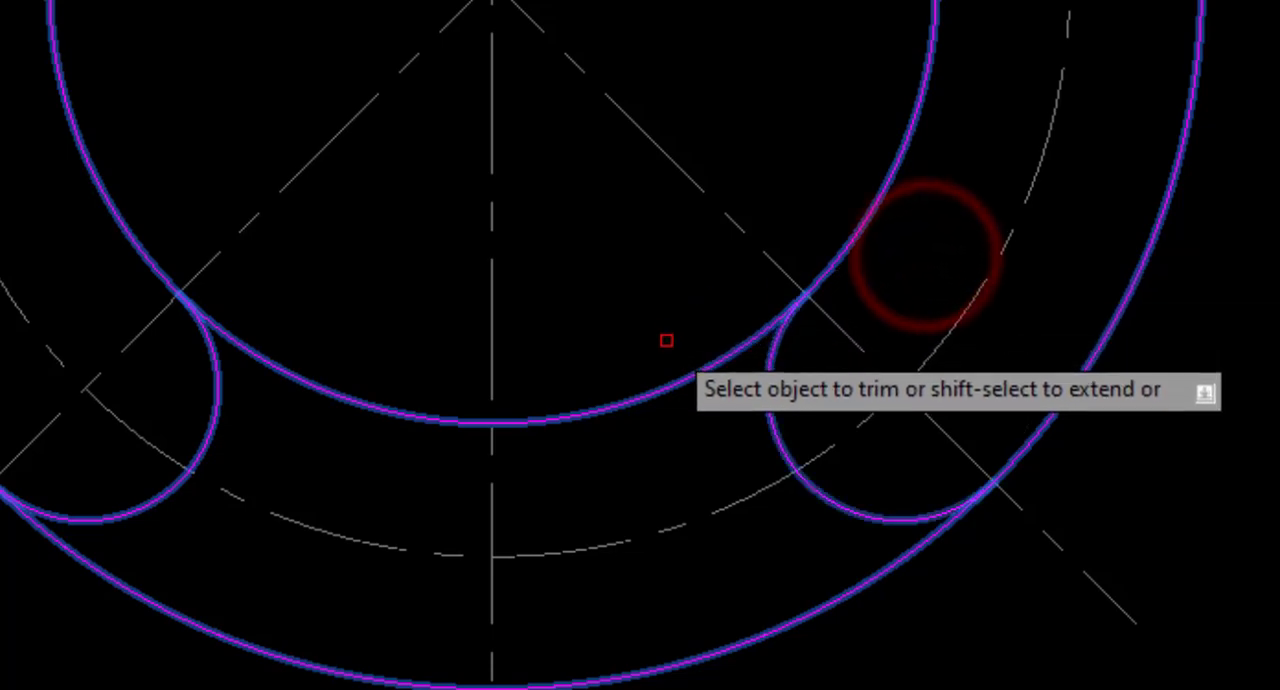
# Trim the lower arcs of the inner and outer offset circles between the slot's rounded ends.
pyautogui.click(675, 380)
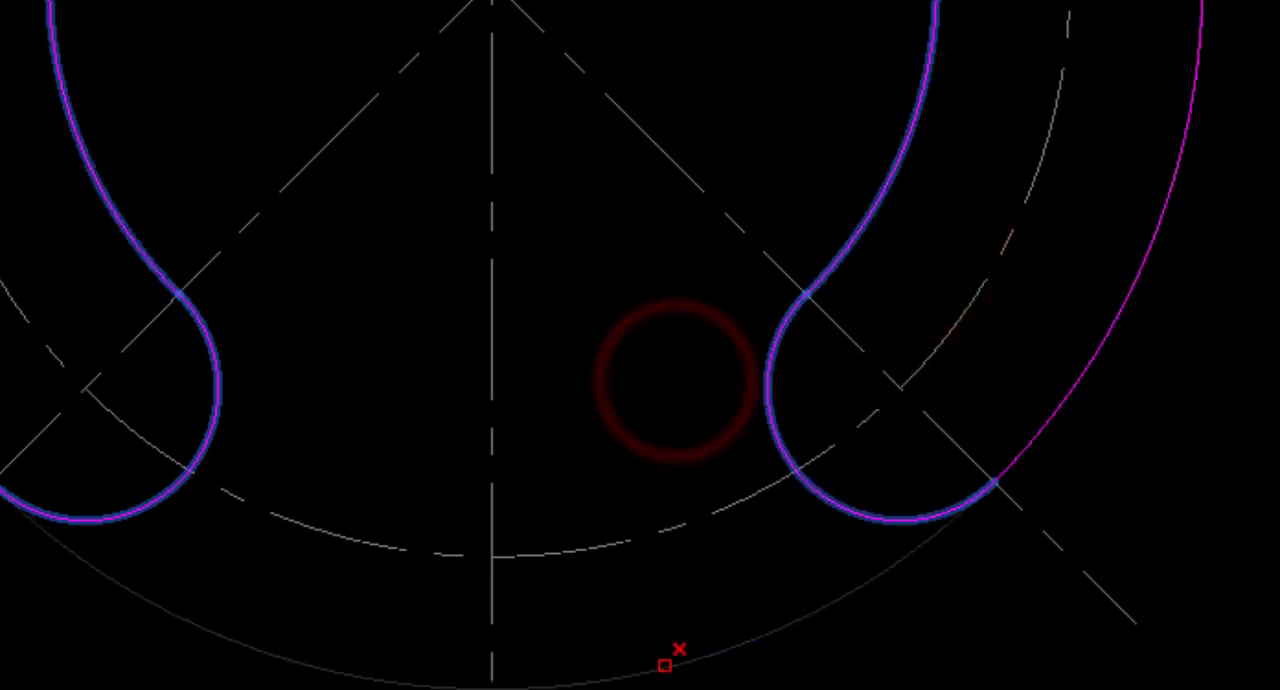
pyautogui.click(665, 658)
pyautogui.rightClick(639, 390)
pyautogui.click(663, 408)
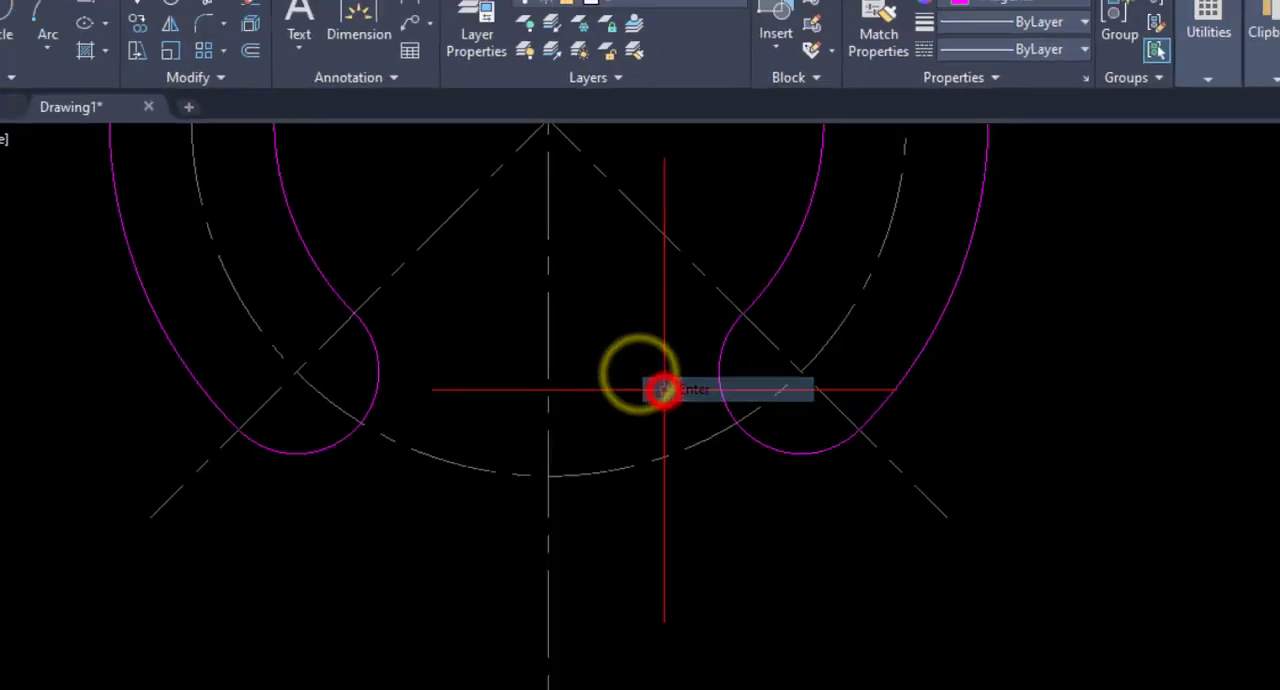
# Draw a circle of radius 47 centered on the main centerline intersection at the middle of the curved slot.
pyautogui.scroll(-6, 654, 400)
pyautogui.moveTo(603, 408); pyautogui.dragTo(674, 408, button='middle')
pyautogui.scroll(-4, 673, 407)
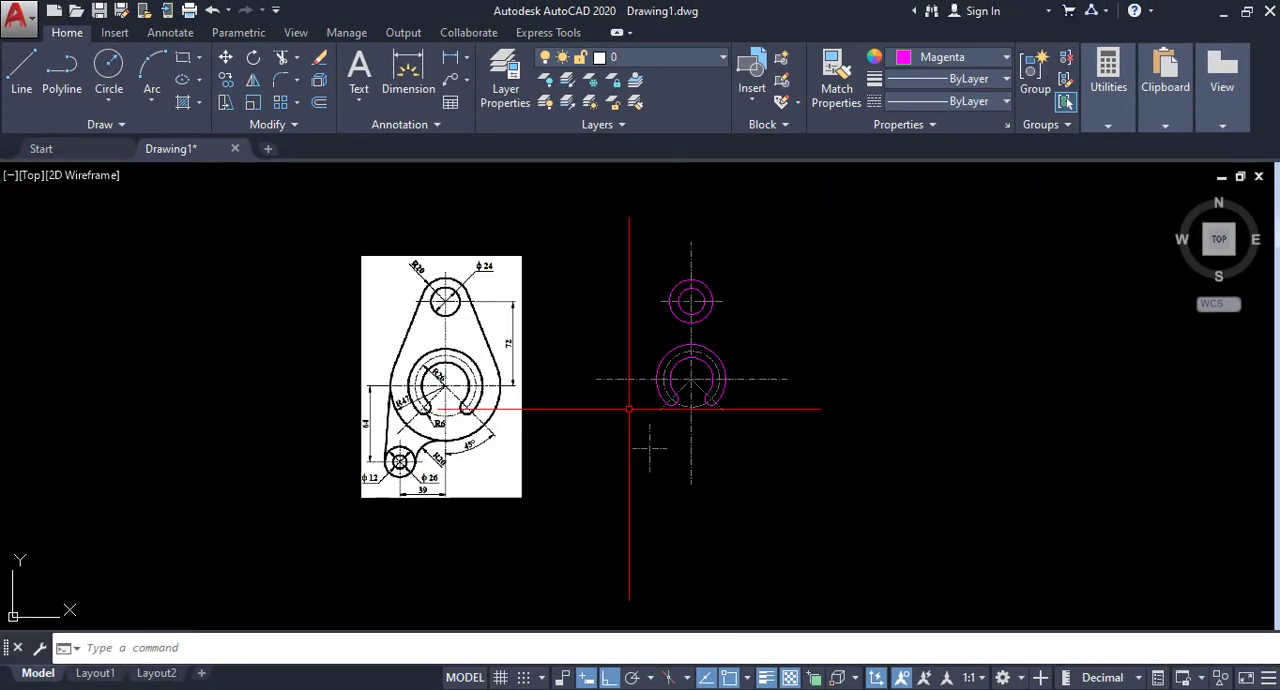
pyautogui.scroll(3, 575, 413)
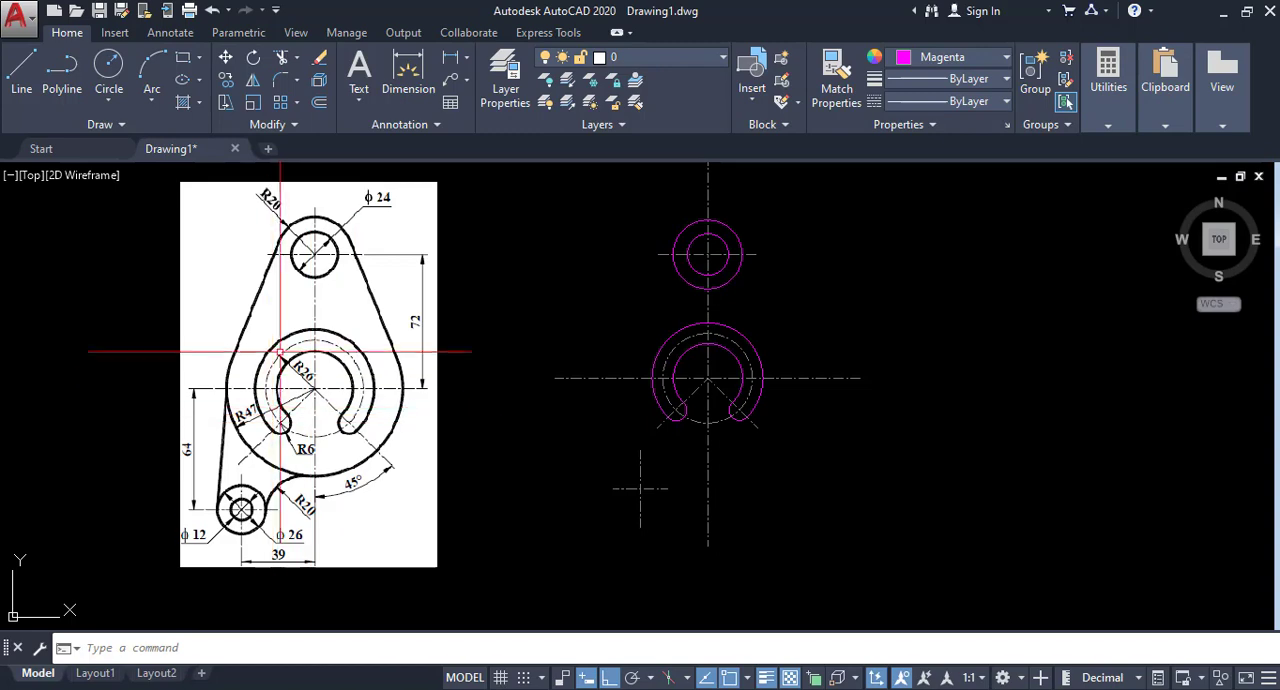
pyautogui.moveTo(587, 436); pyautogui.dragTo(578, 436, button='middle')
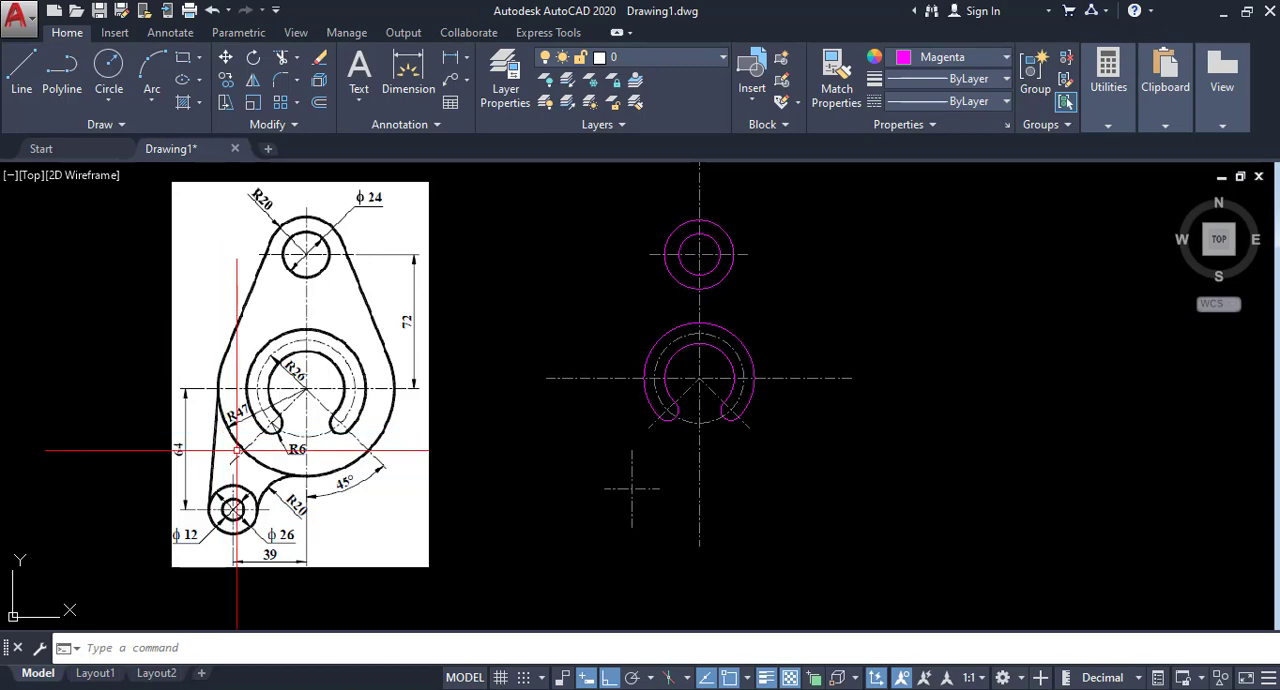
pyautogui.click(114, 103)
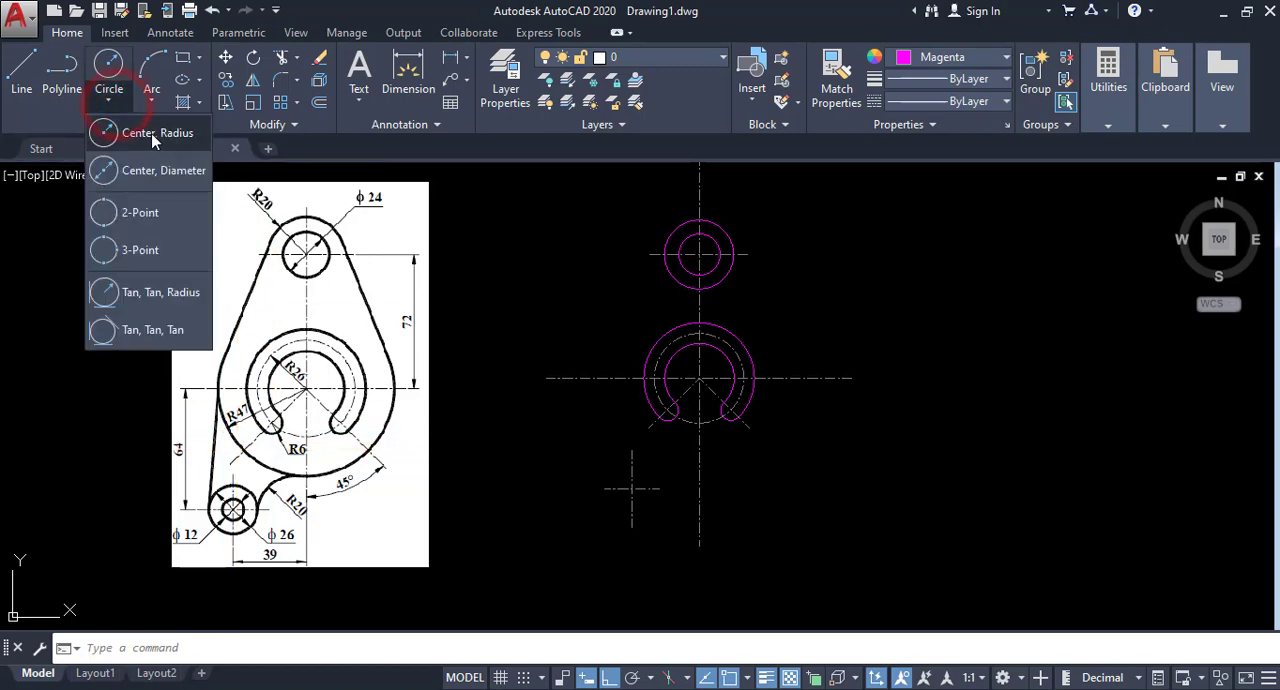
pyautogui.click(150, 138)
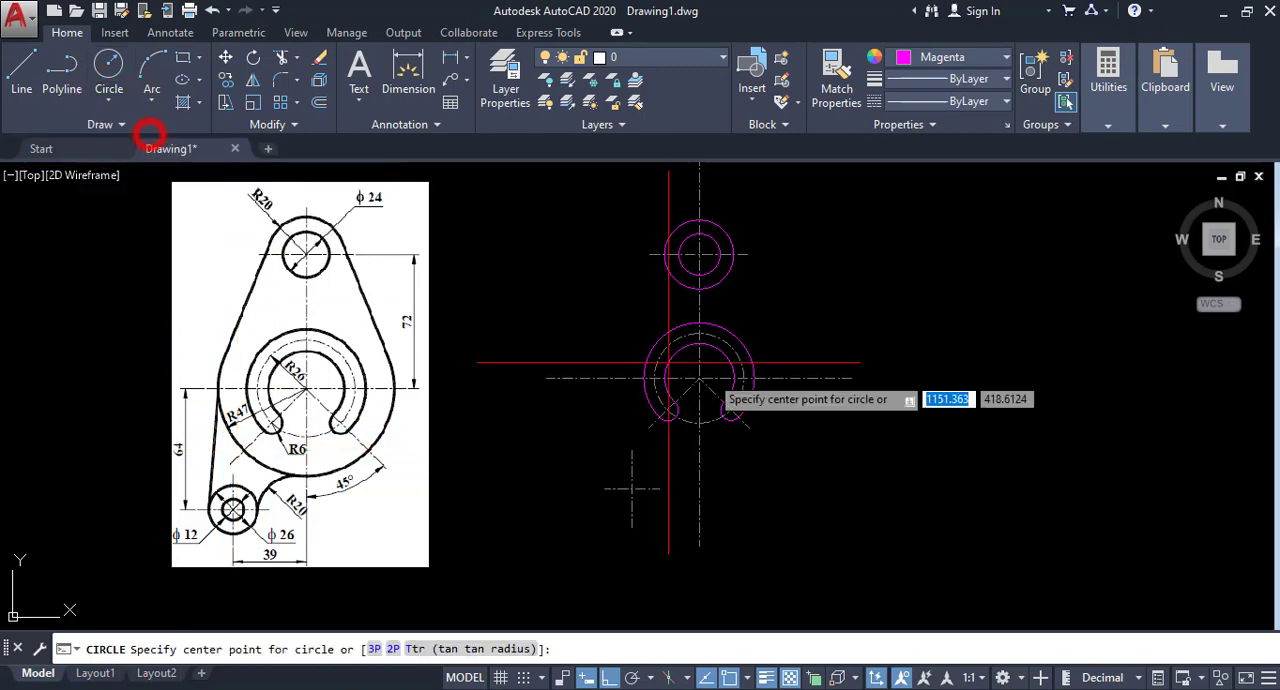
pyautogui.click(699, 378)
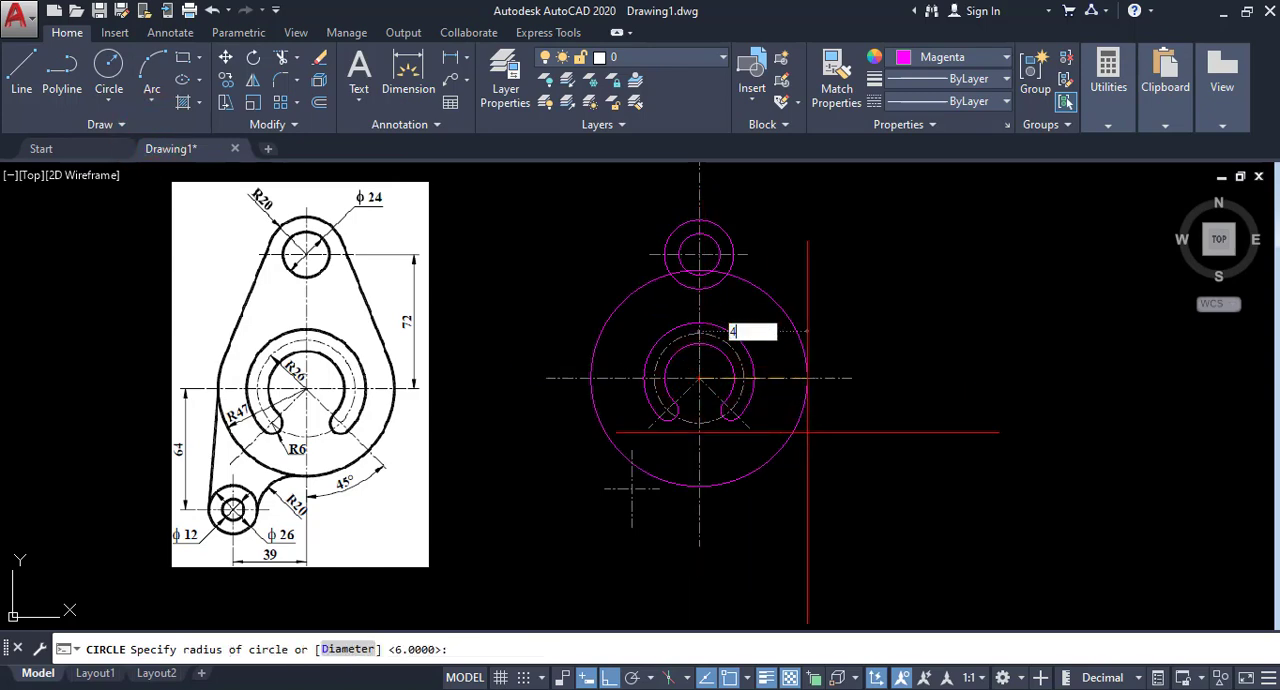
pyautogui.press('Return')
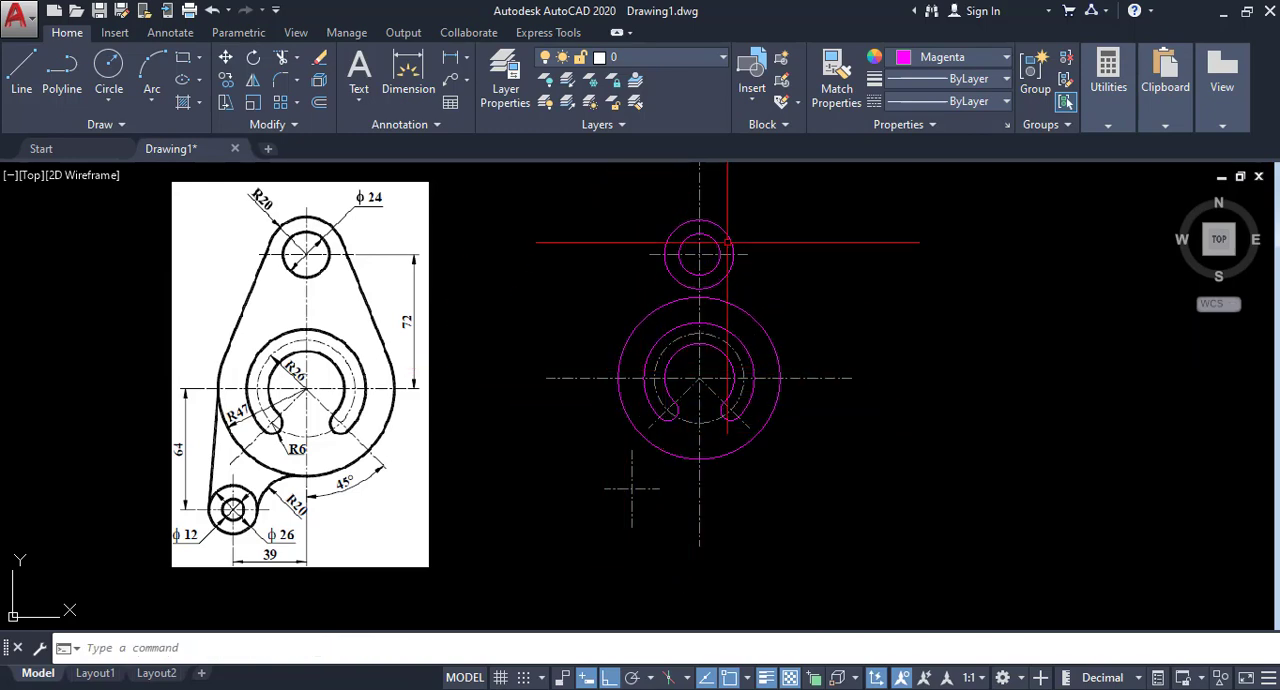
# Draw a line from the upper-left side of the radius 47 circle to a tangent point on the left of the radius 20 circle.
pyautogui.click(22, 64)
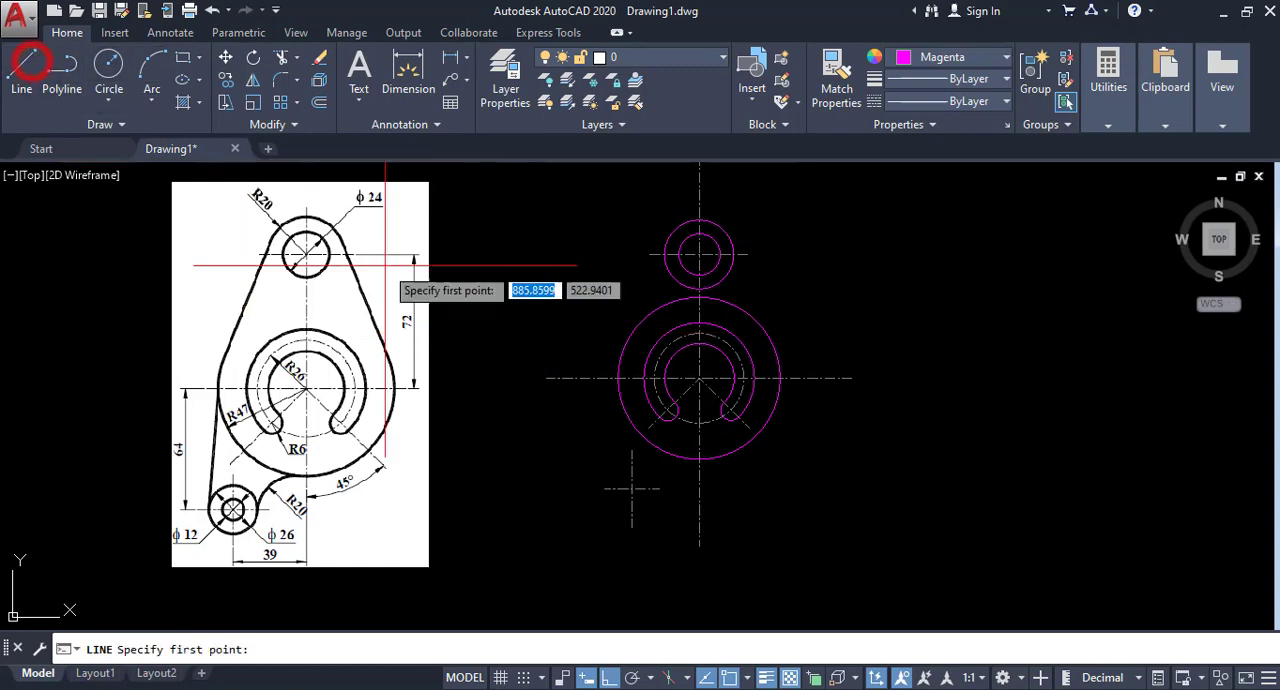
pyautogui.click(619, 364)
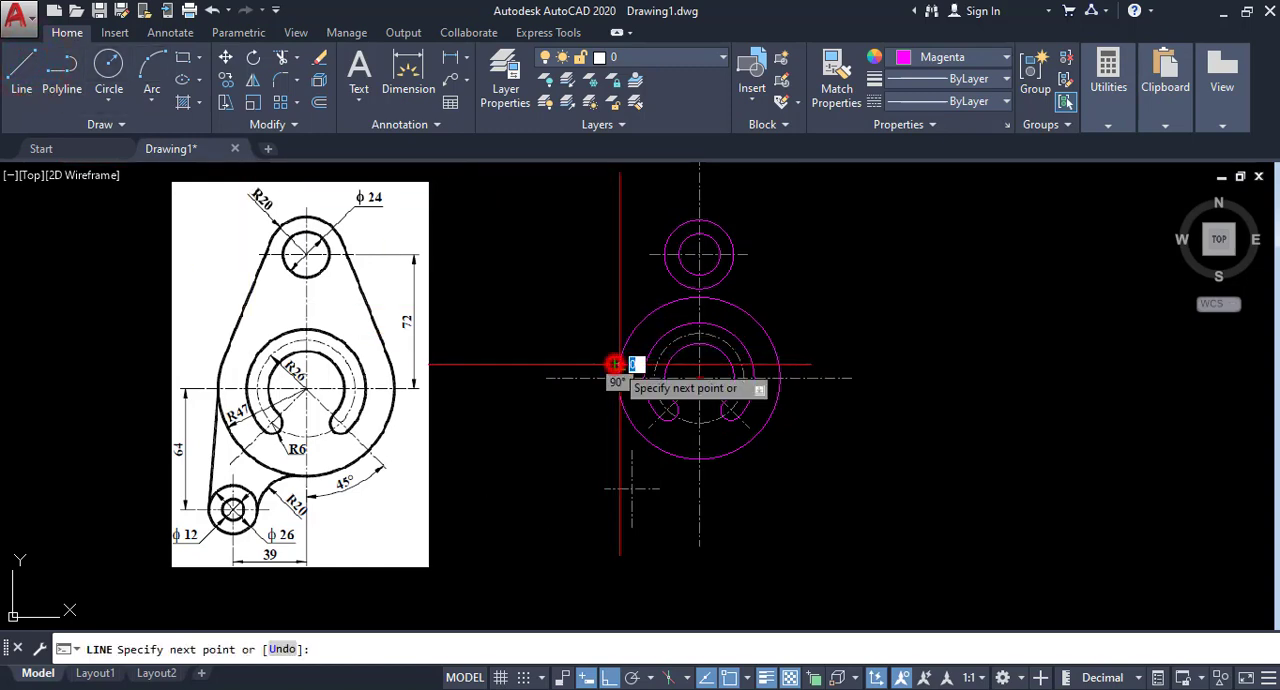
pyautogui.keyDown('shift'); pyautogui.rightClick(668, 238); pyautogui.keyUp('shift')
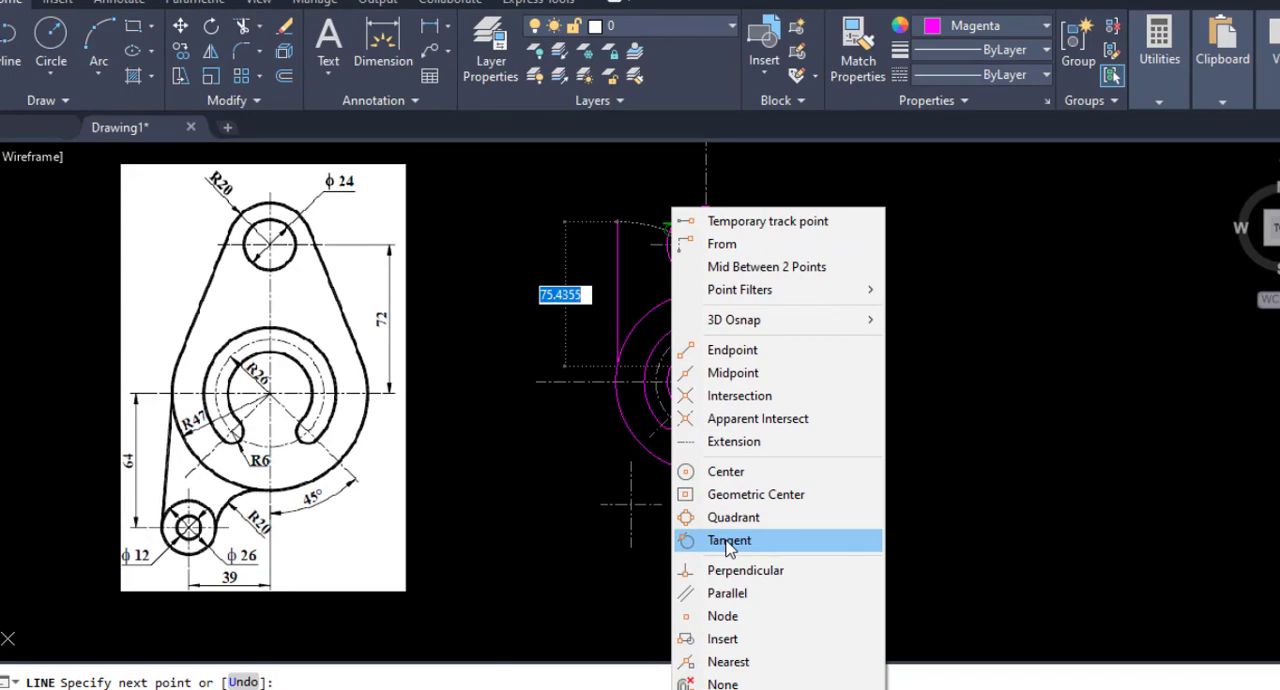
pyautogui.click(720, 522)
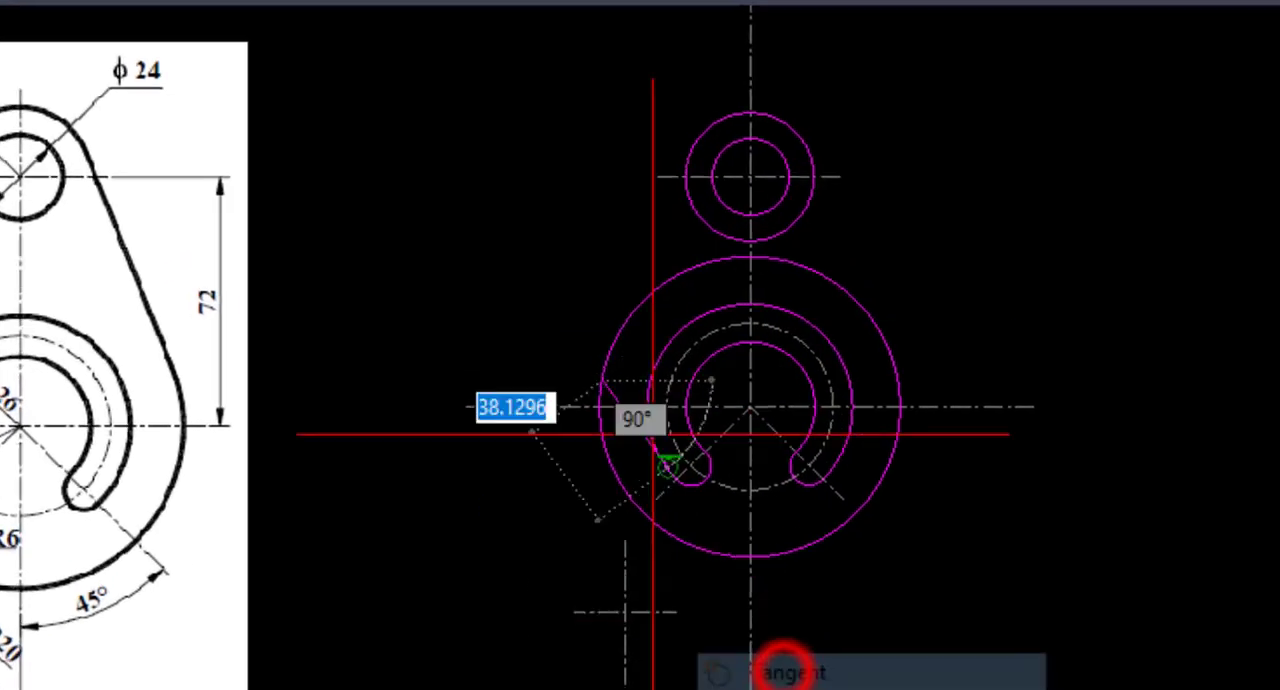
pyautogui.click(688, 133)
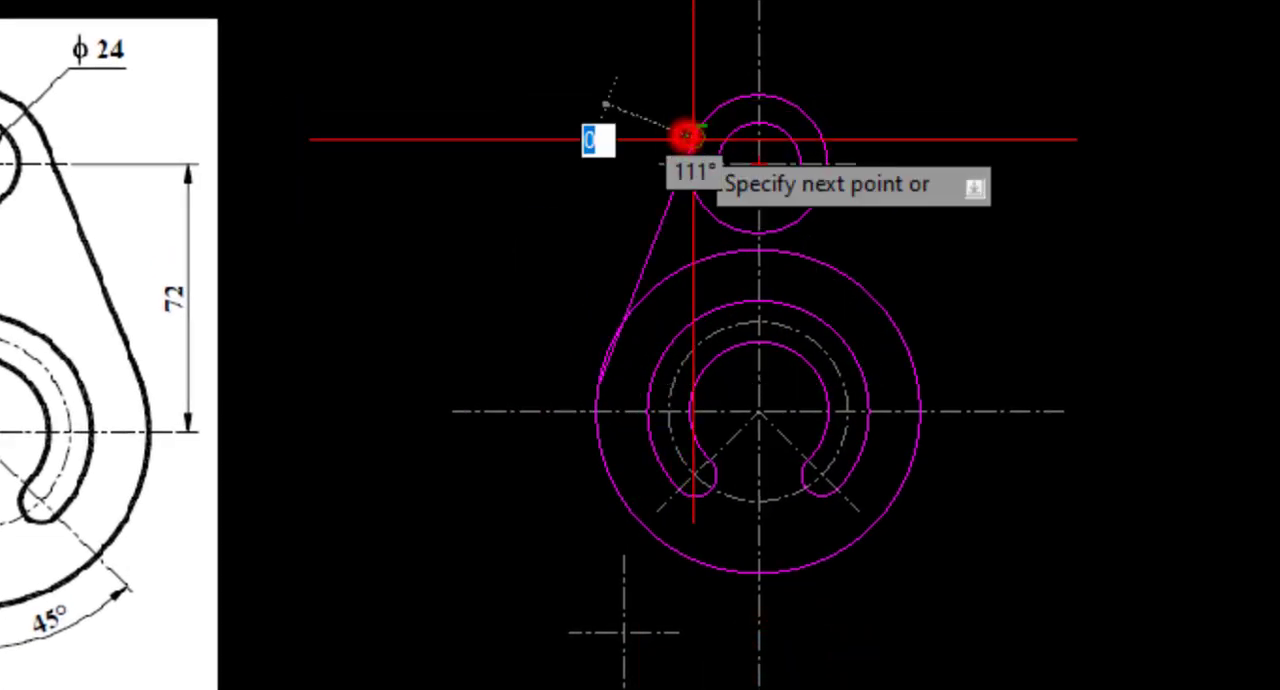
pyautogui.rightClick(688, 137)
pyautogui.click(728, 163)
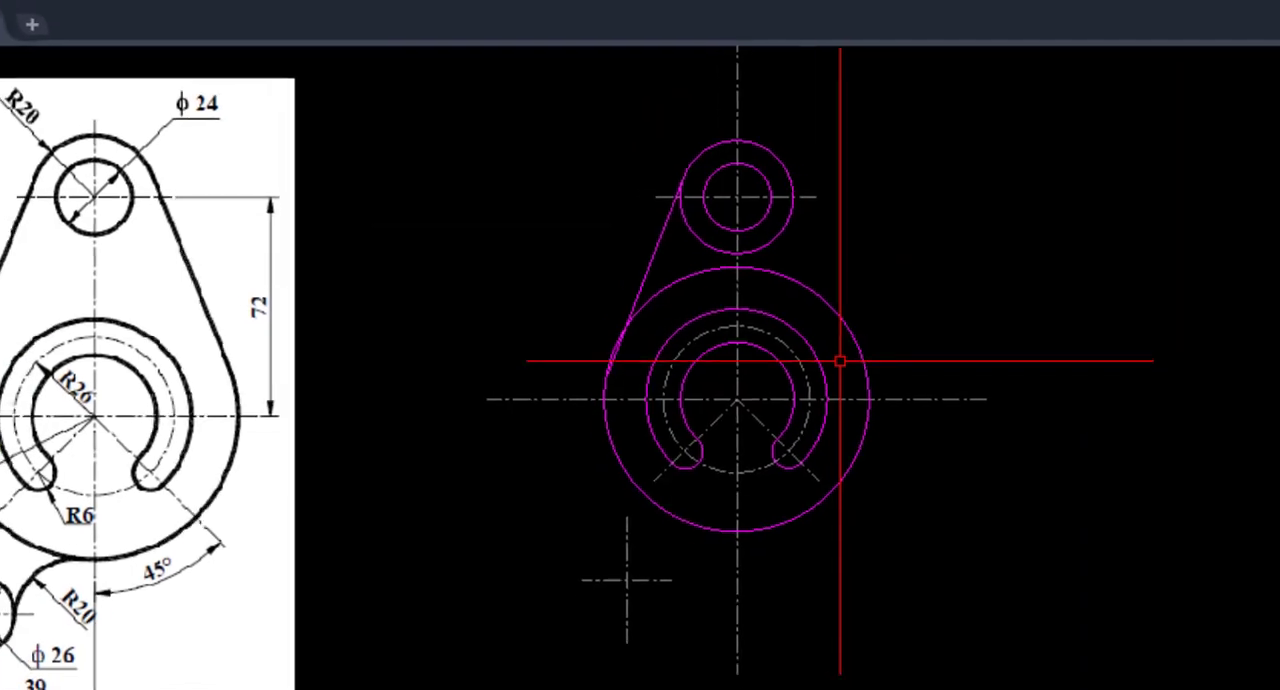
# Stretch the left line's lower endpoint to a tangent point on the radius 47 circle.
pyautogui.scroll(5, 629, 389)
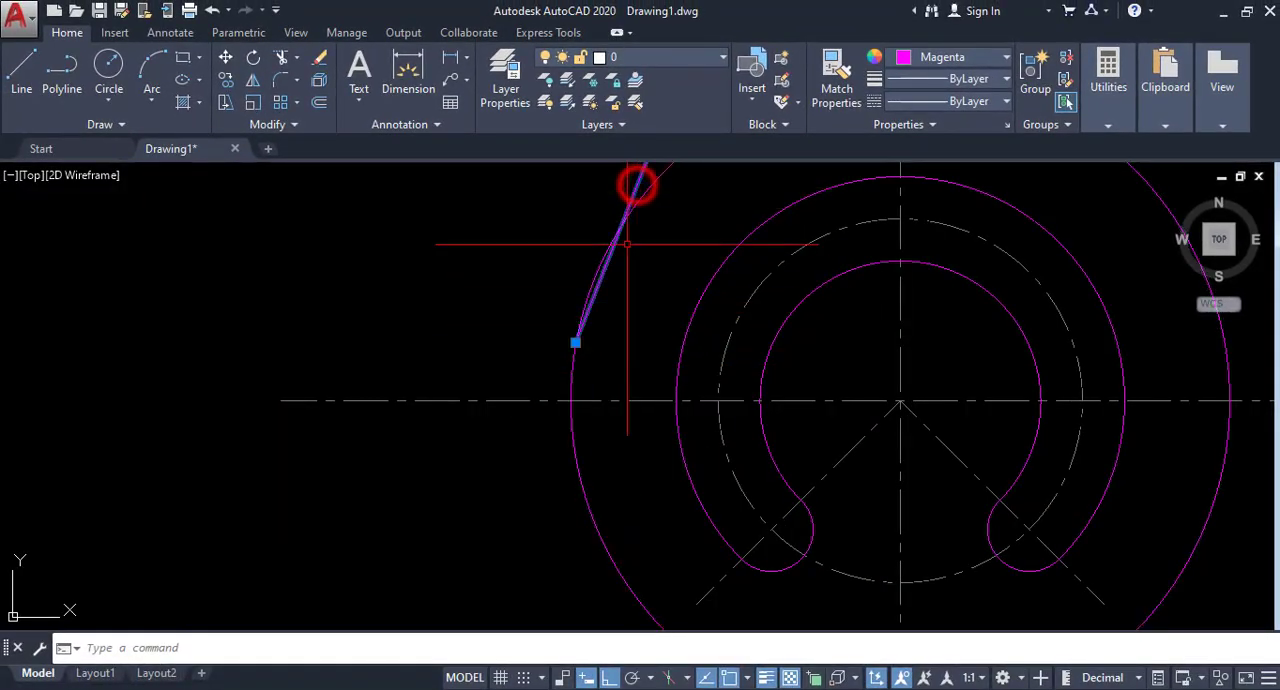
pyautogui.click(575, 342)
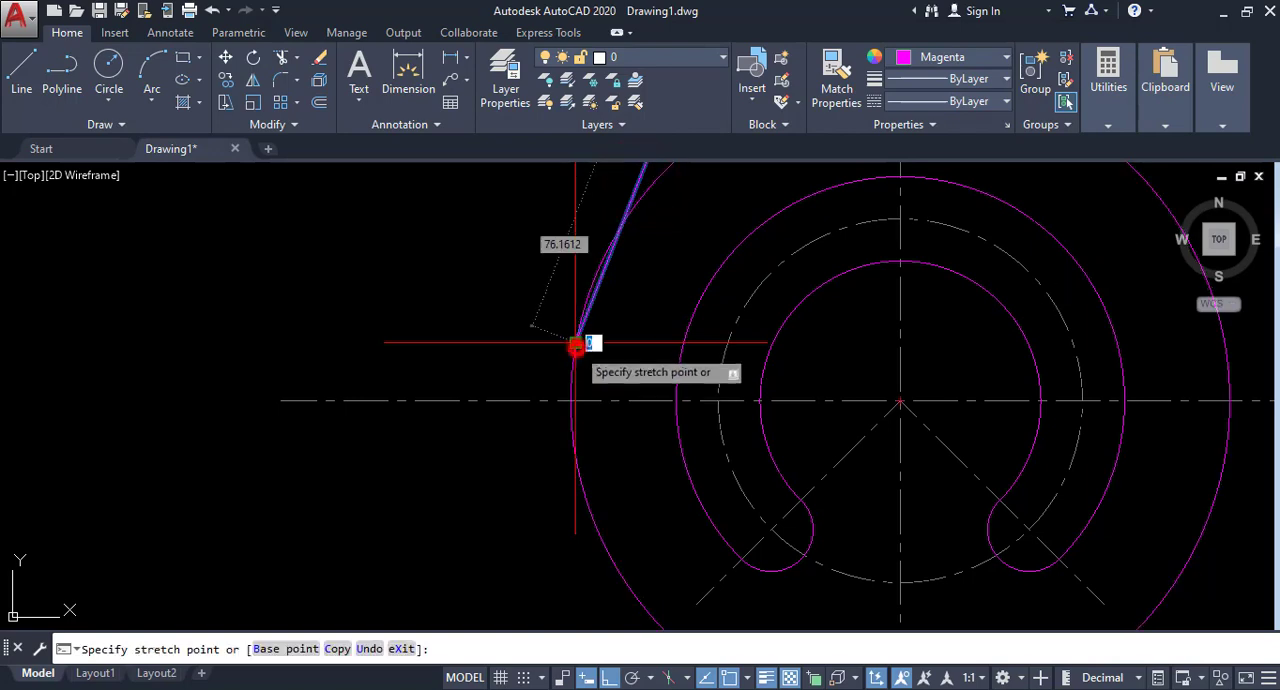
pyautogui.keyDown('shift'); pyautogui.rightClick(586, 289); pyautogui.keyUp('shift')
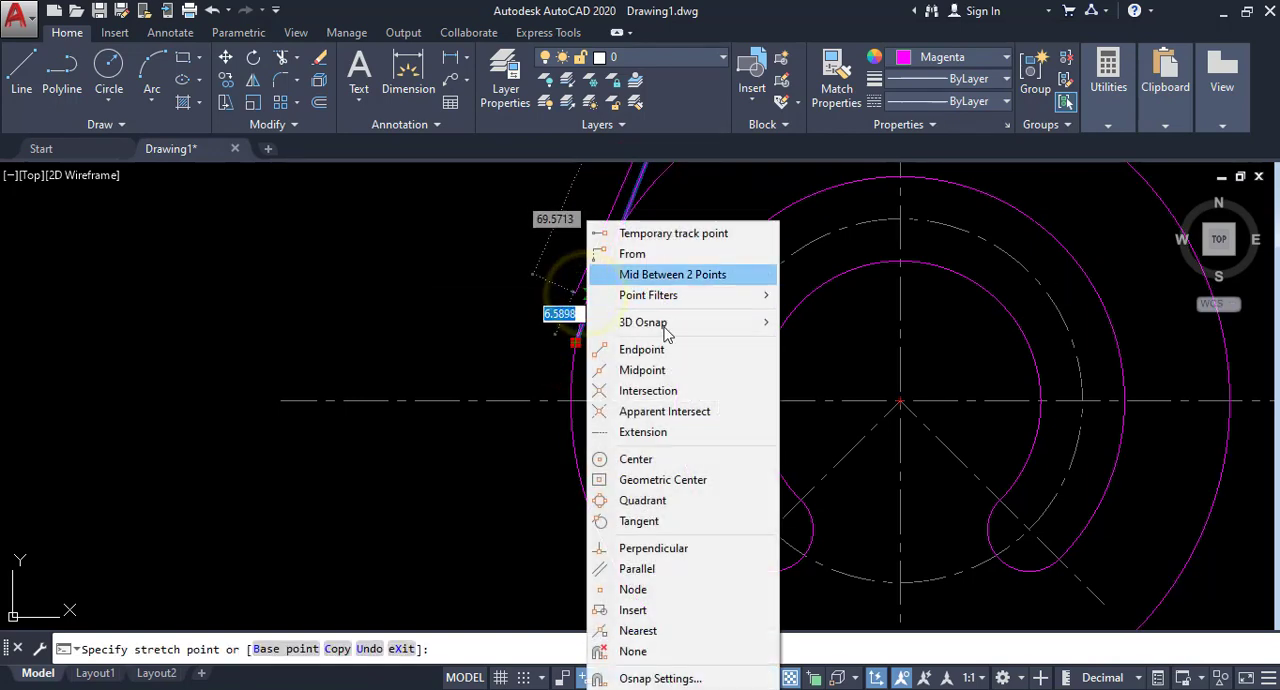
pyautogui.click(645, 521)
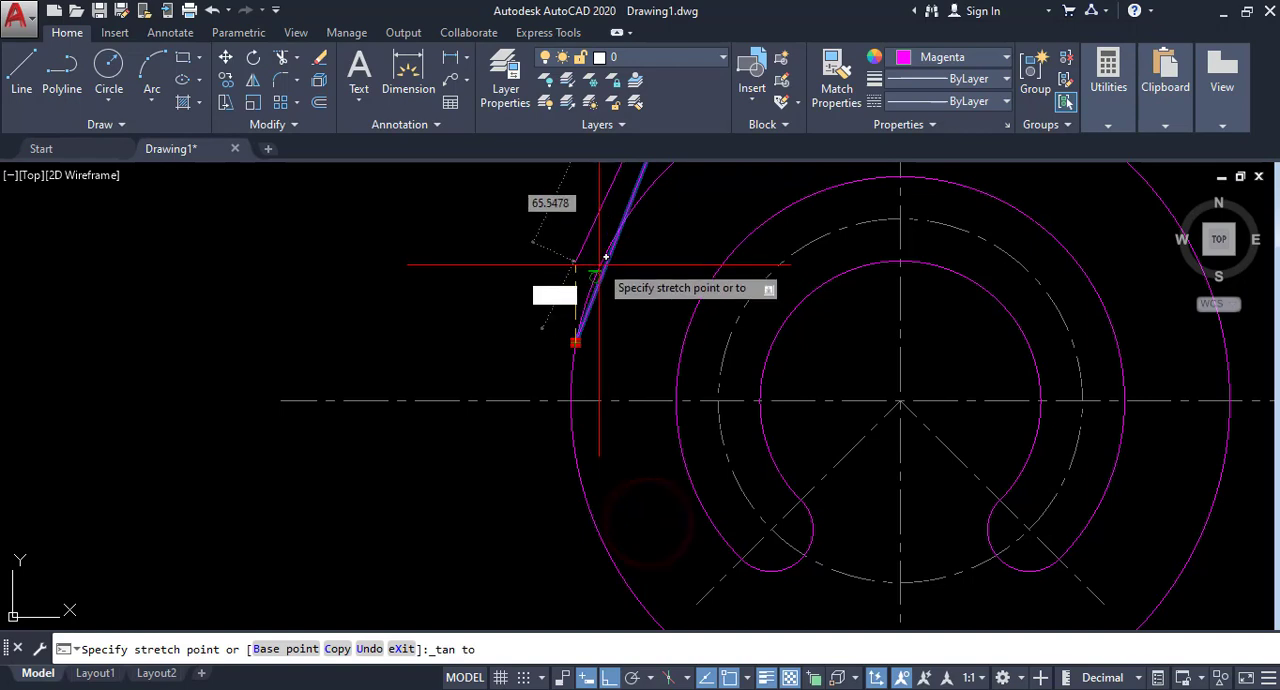
pyautogui.click(590, 274)
# Mirror the left tangent line about the vertical centerline, keeping the original.
pyautogui.scroll(-3, 593, 277)
pyautogui.scroll(-4, 604, 500)
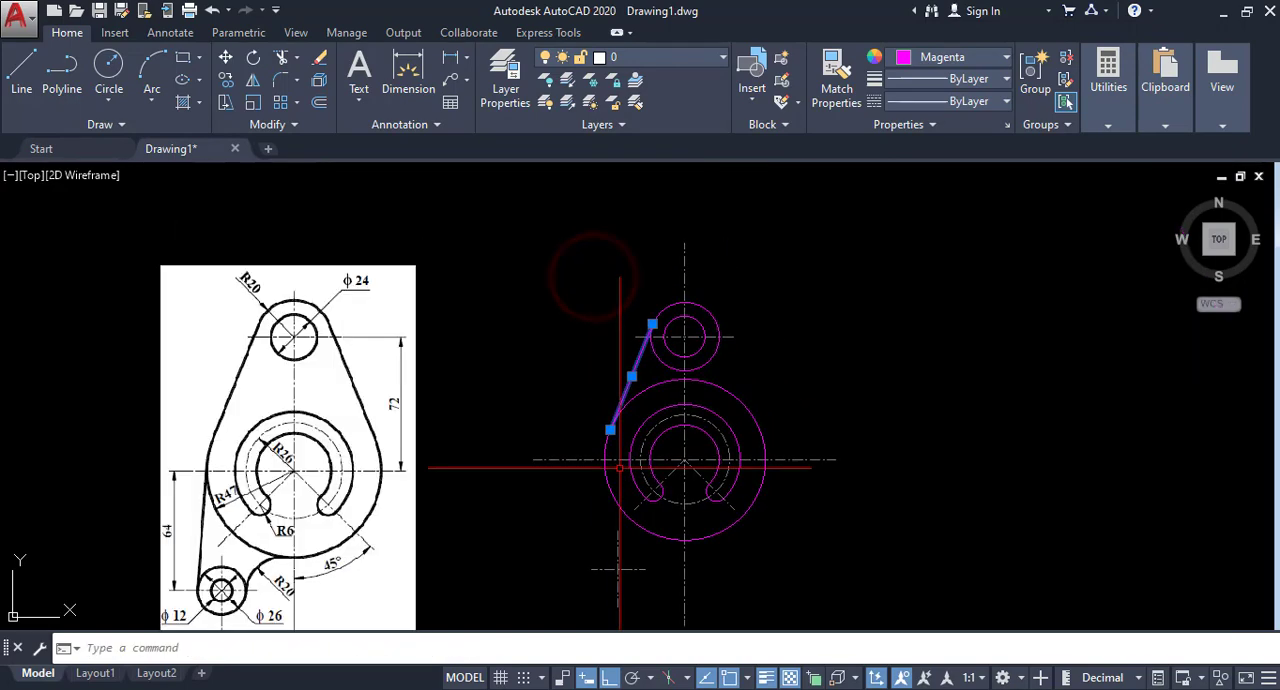
pyautogui.scroll(2, 646, 394)
pyautogui.moveTo(671, 412); pyautogui.dragTo(669, 360, button='middle')
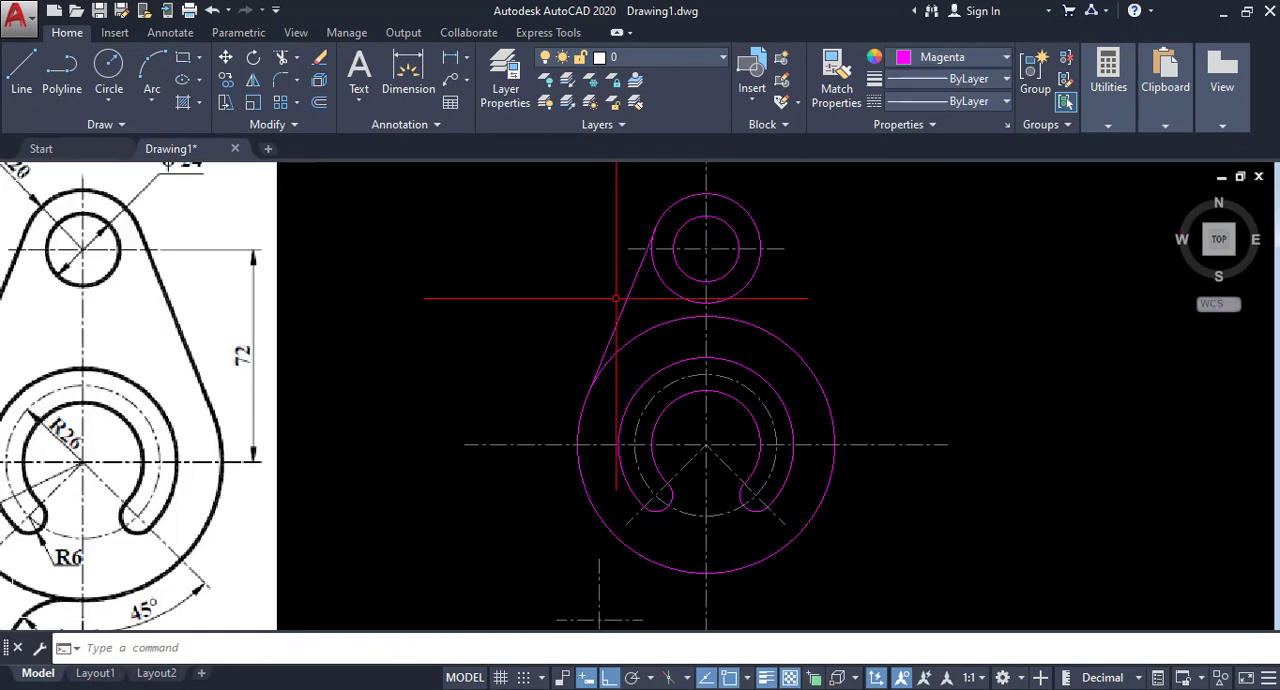
pyautogui.click(255, 80)
pyautogui.scroll(3, 630, 235)
pyautogui.scroll(1, 655, 285)
pyautogui.scroll(-1, 643, 298)
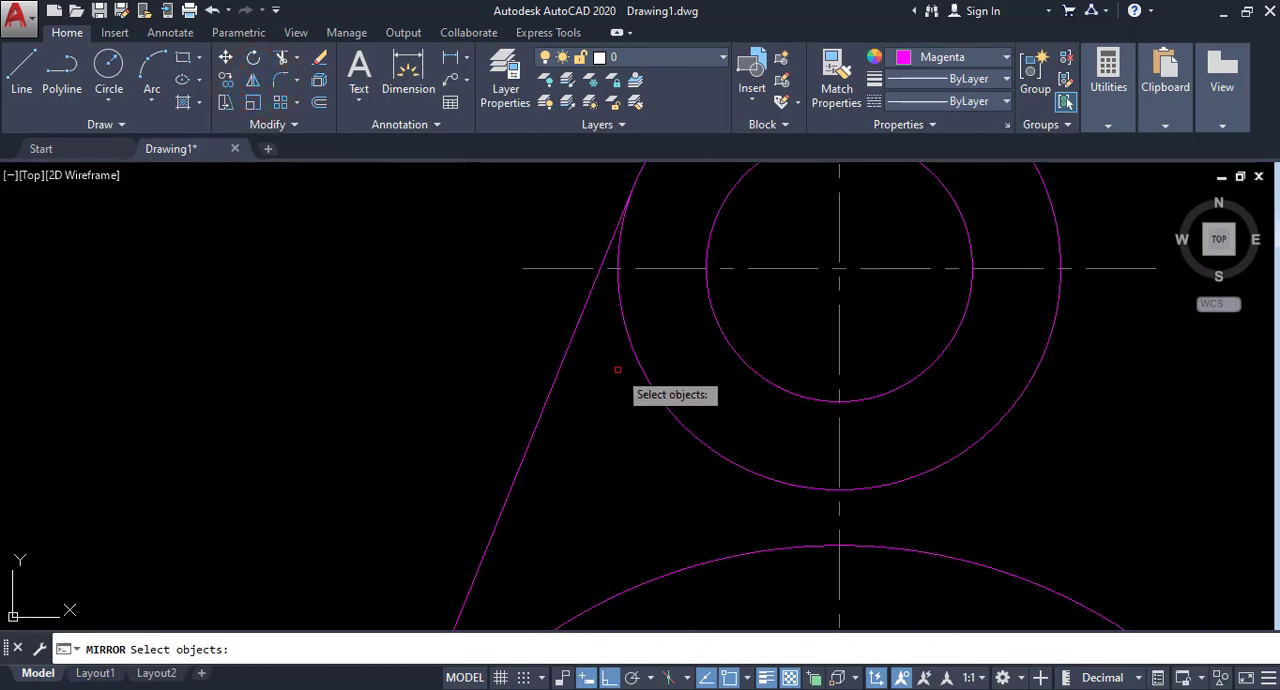
pyautogui.click(603, 411)
pyautogui.click(476, 401)
pyautogui.scroll(-3, 476, 401)
pyautogui.moveTo(481, 391); pyautogui.dragTo(488, 321, button='middle')
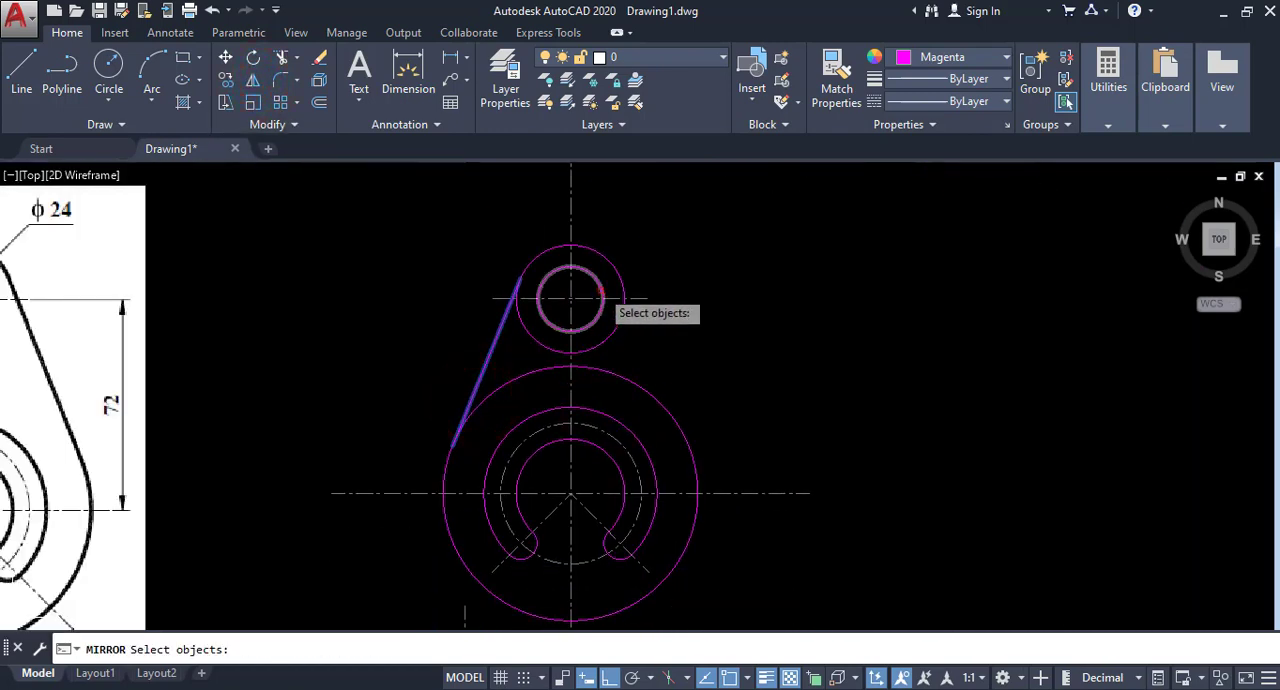
pyautogui.press('Return')
pyautogui.click(569, 299)
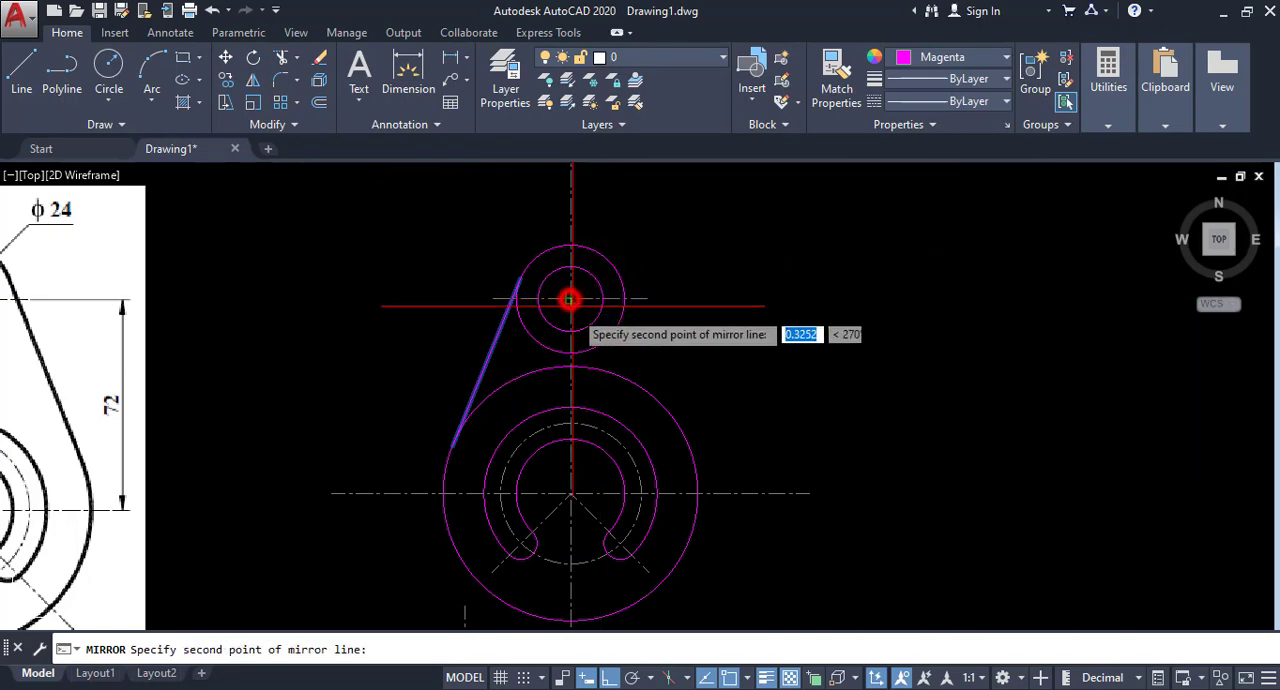
pyautogui.click(571, 494)
pyautogui.press('Return')
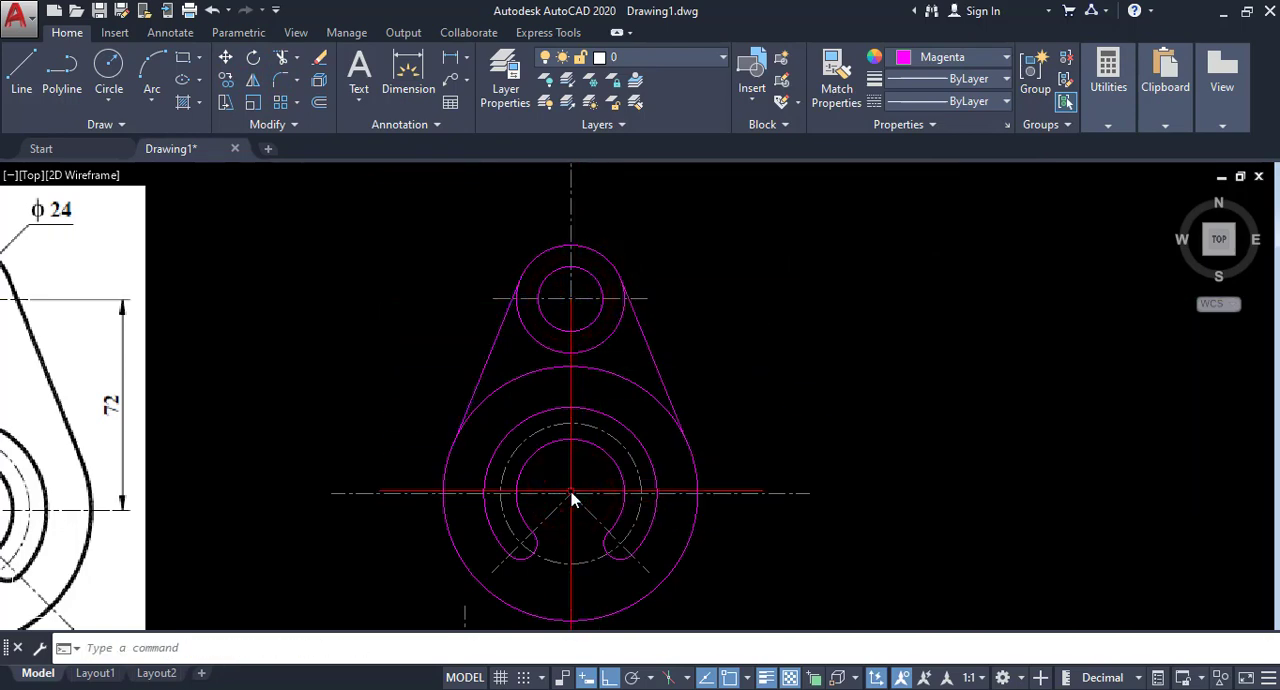
# Using both tangent lines as cutting edges, trim the lower arc of the radius 20 circle and the upper arc of the radius 47 circle.
pyautogui.scroll(-3, 572, 500)
pyautogui.moveTo(590, 411); pyautogui.dragTo(615, 398, button='middle')
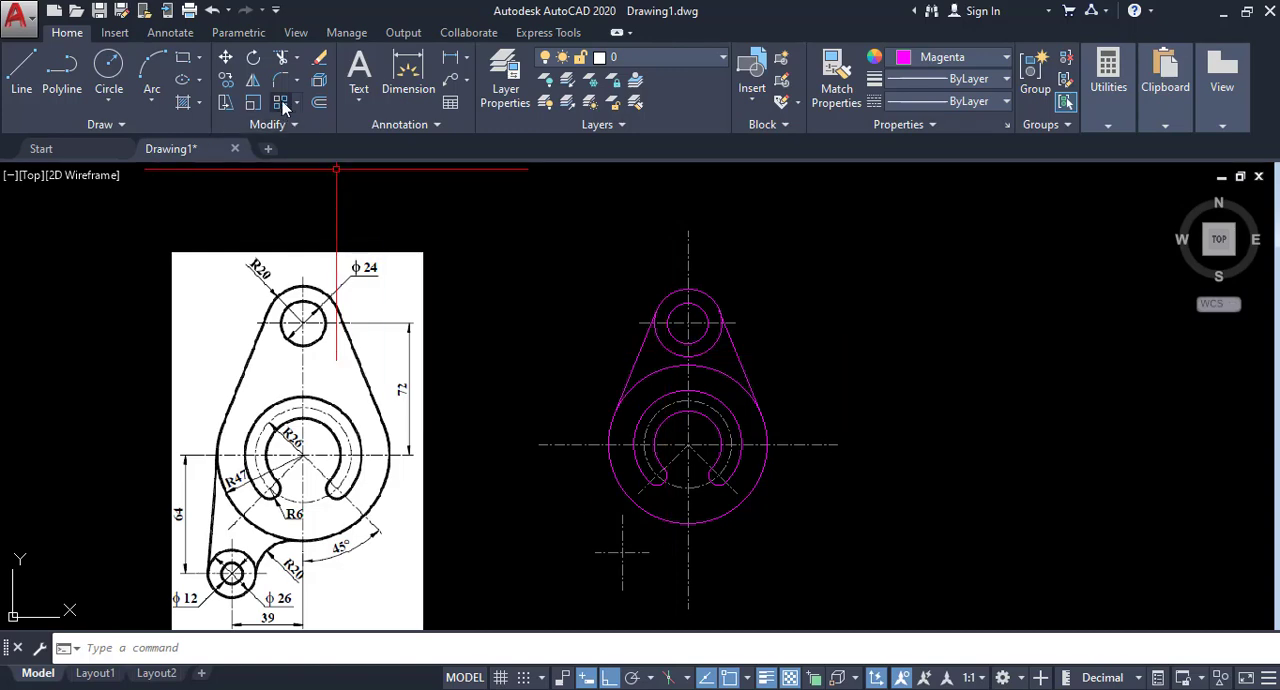
pyautogui.click(297, 62)
pyautogui.click(294, 81)
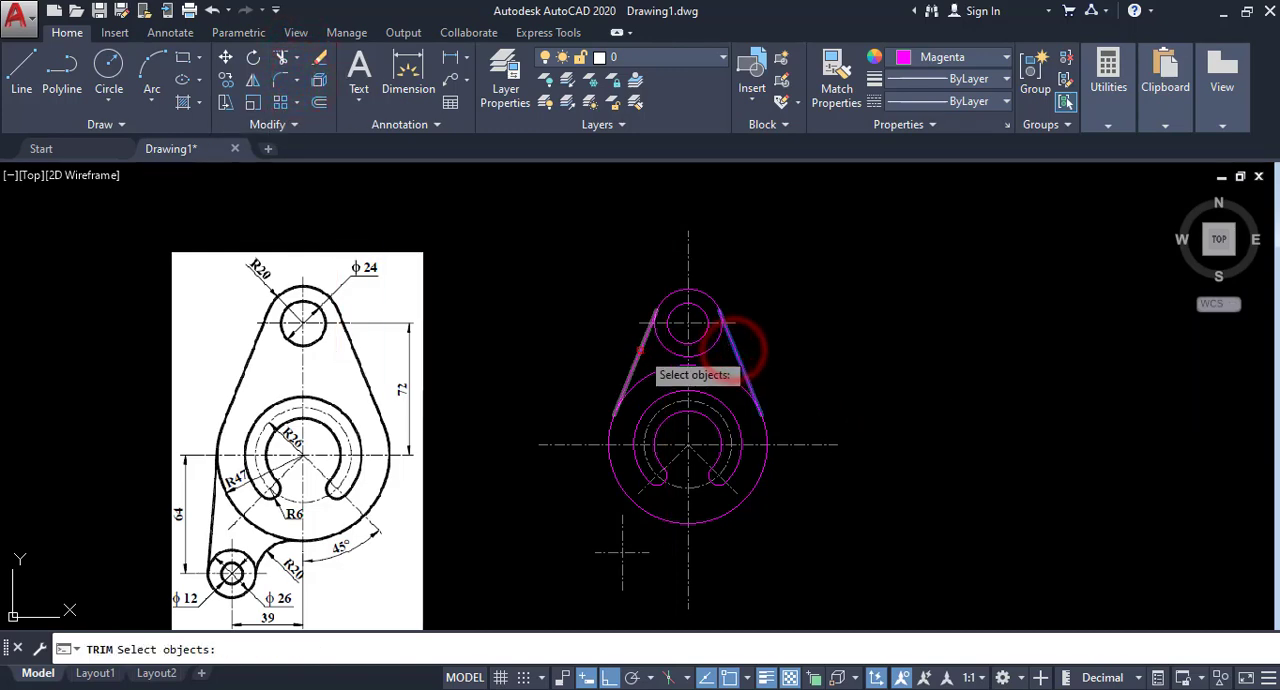
pyautogui.click(640, 350)
pyautogui.rightClick(816, 328)
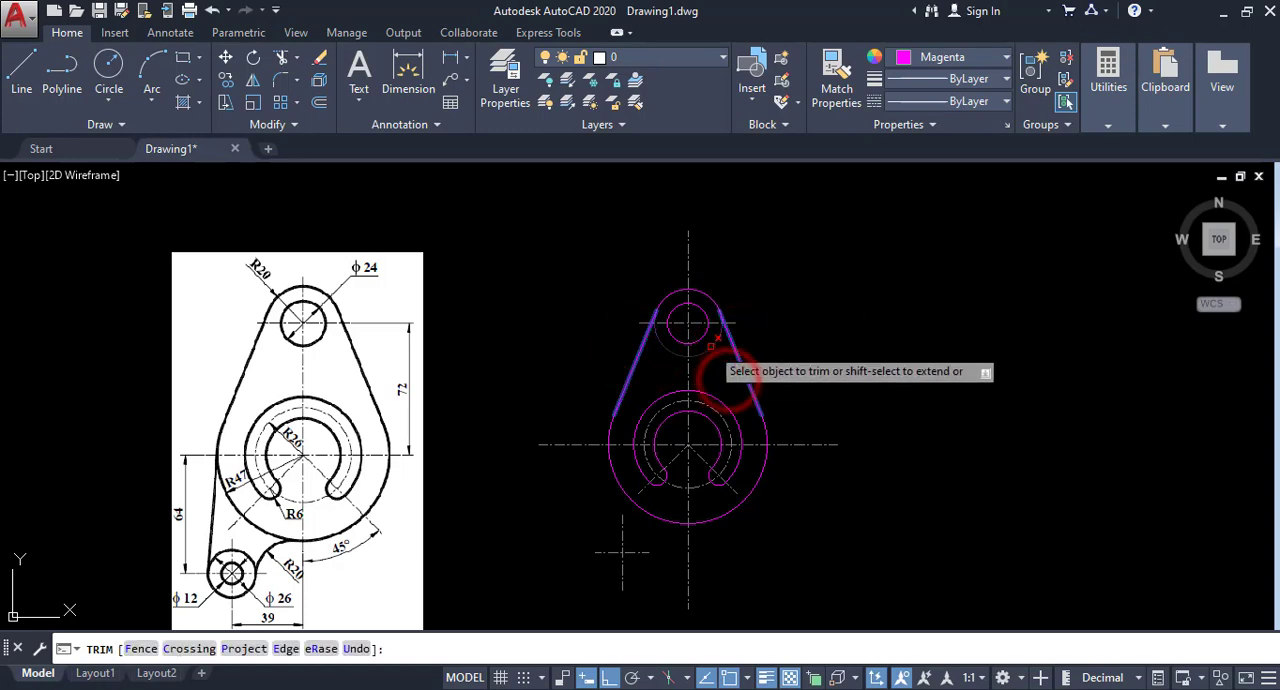
pyautogui.rightClick(782, 294)
pyautogui.click(794, 303)
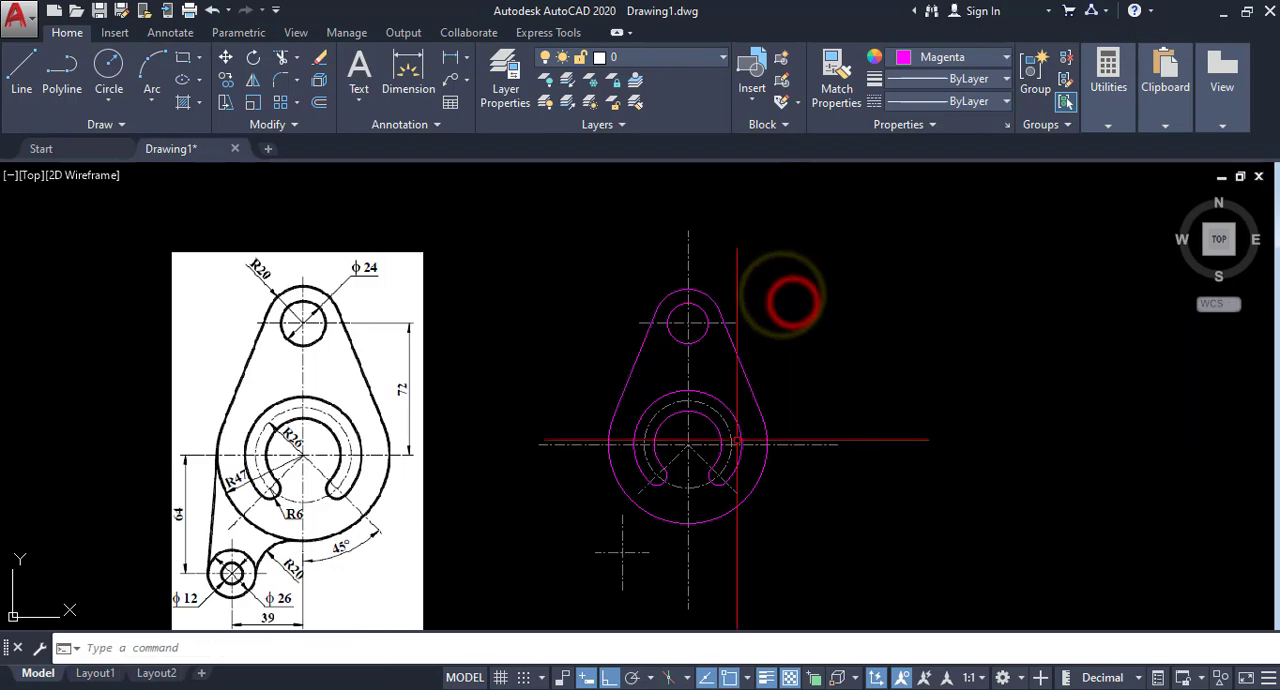
# Draw a circle of diameter 12 centered on the lower-left centerline cross.
pyautogui.moveTo(737, 440); pyautogui.dragTo(742, 400, button='middle')
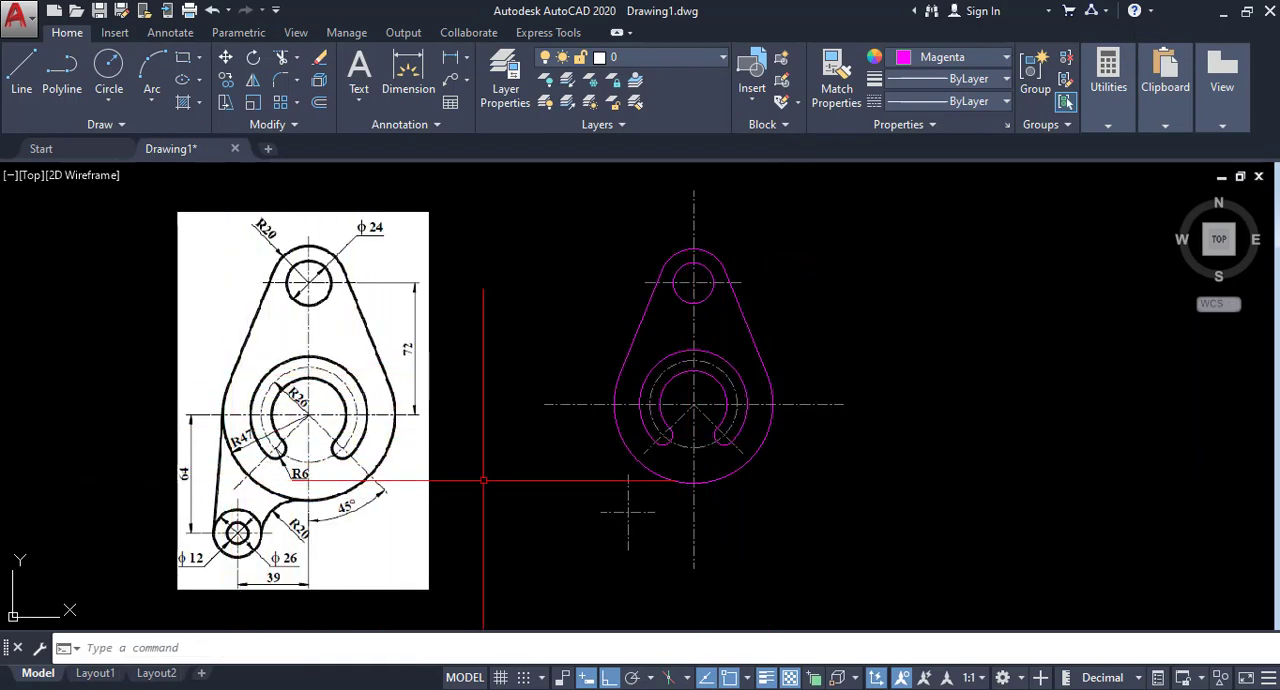
pyautogui.moveTo(708, 455); pyautogui.dragTo(716, 434, button='middle')
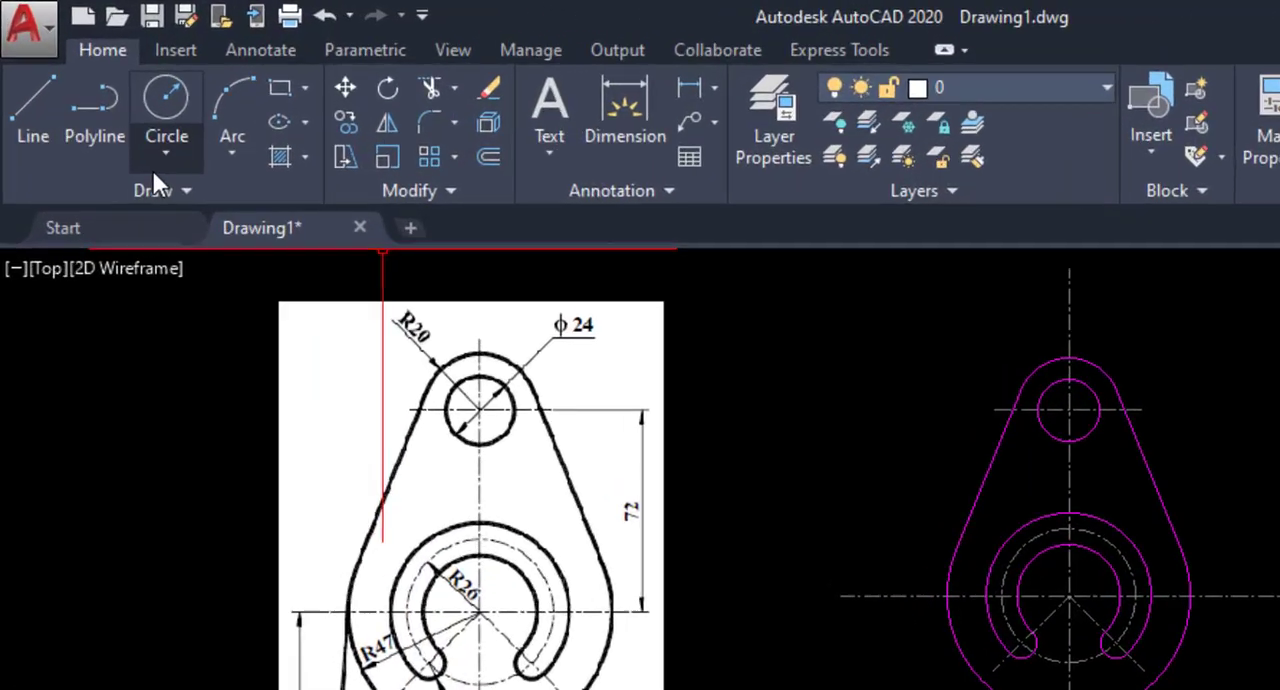
pyautogui.click(109, 100)
pyautogui.click(242, 325)
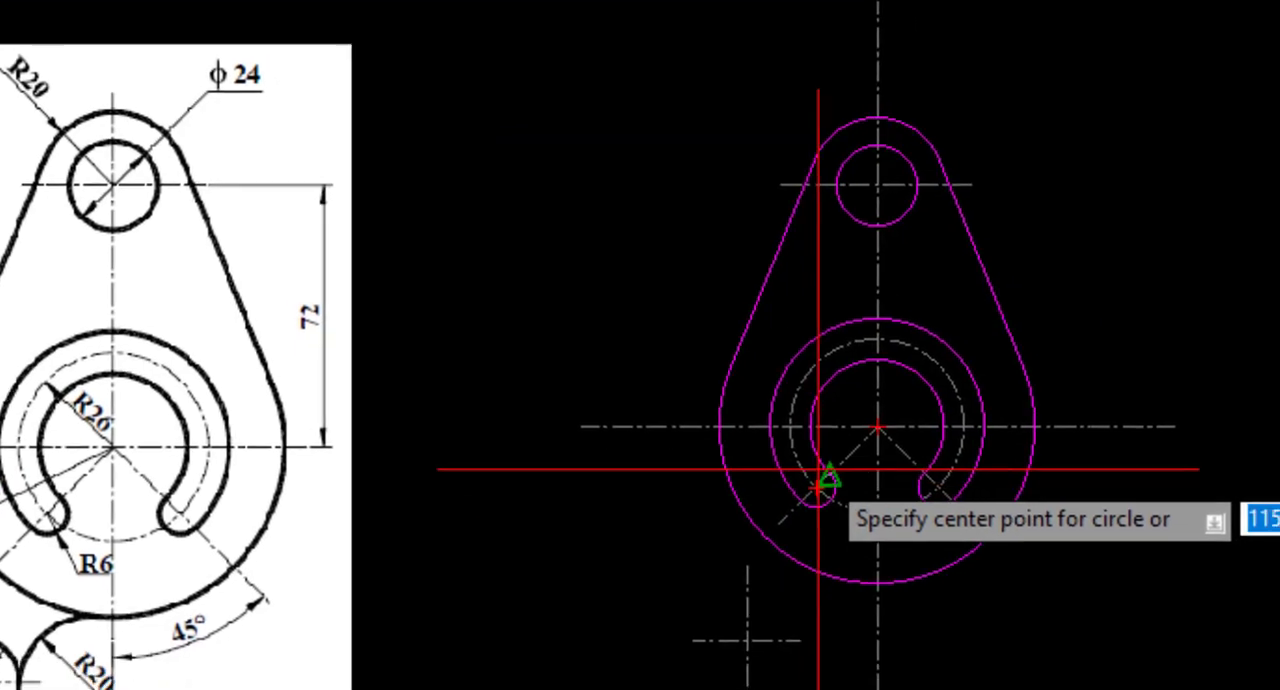
pyautogui.click(747, 641)
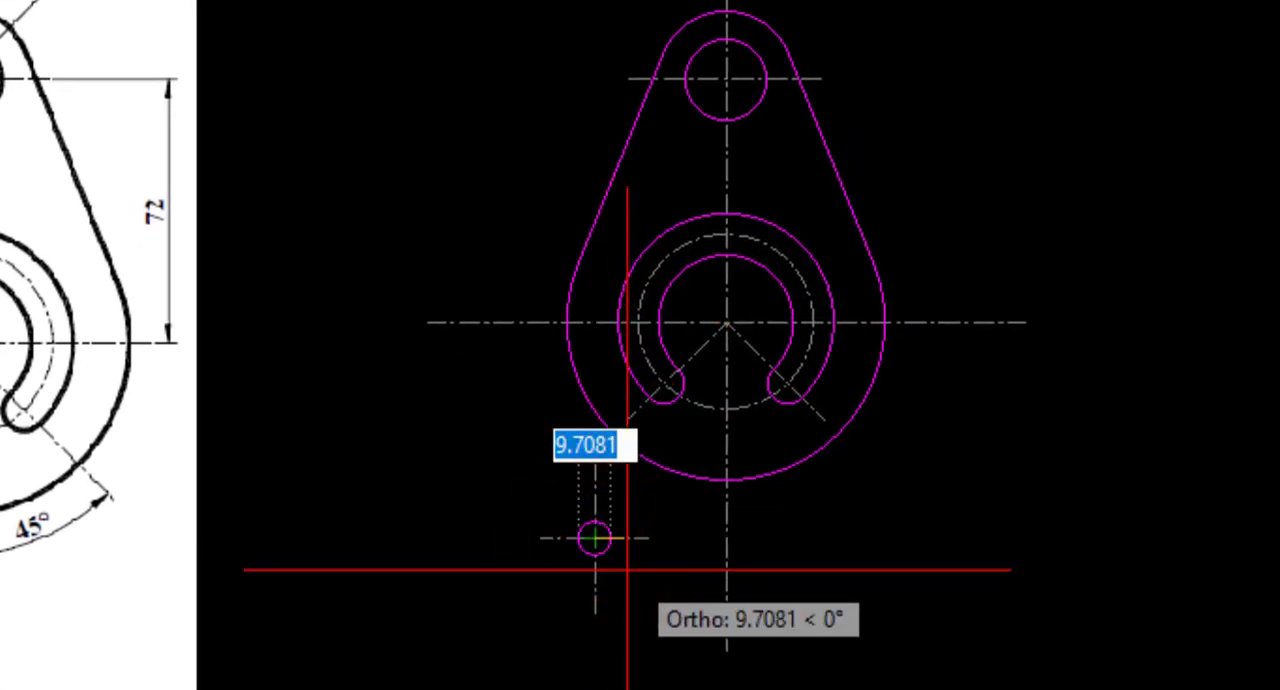
pyautogui.write('12')
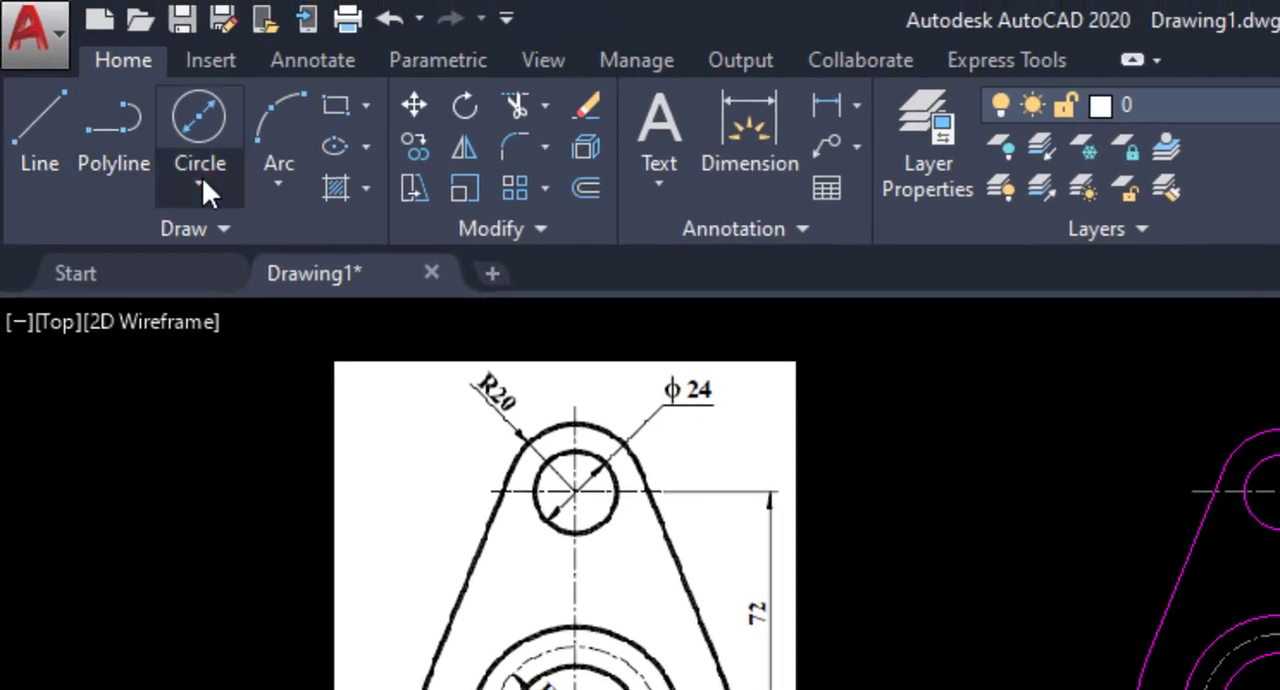
# Draw a circle of diameter 26 concentric with the diameter 12 circle.
pyautogui.click(200, 186)
pyautogui.click(216, 325)
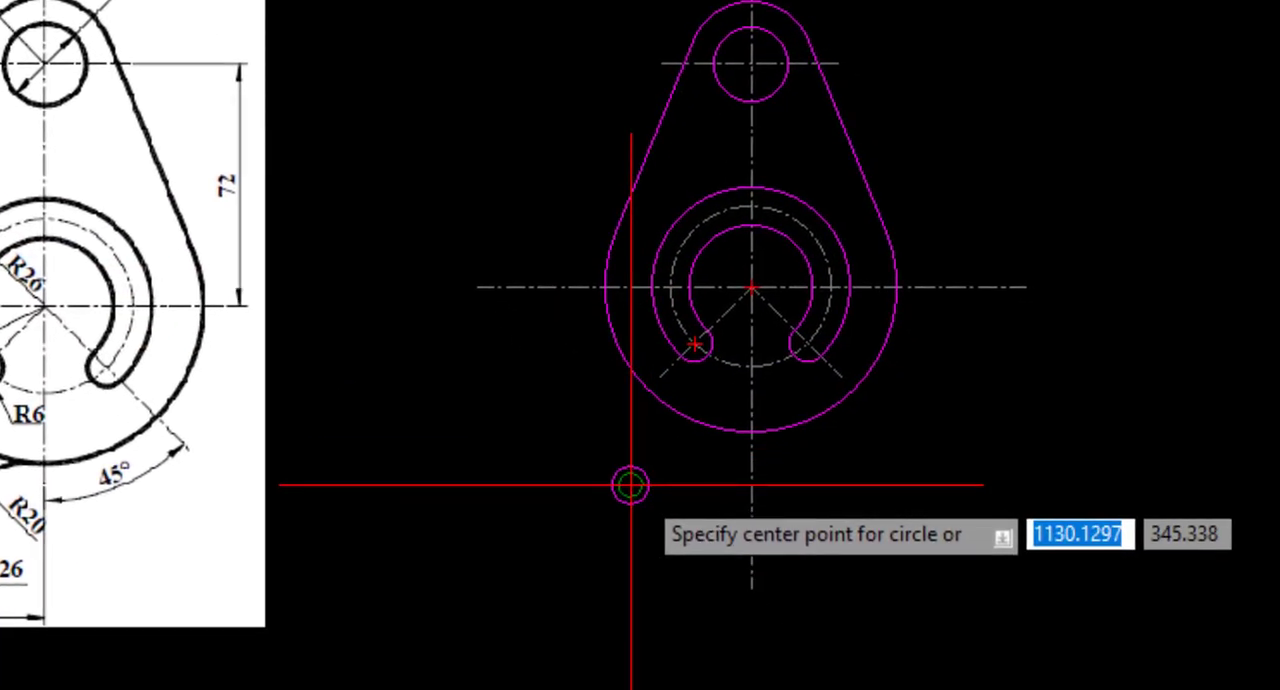
pyautogui.click(632, 487)
pyautogui.write('2')
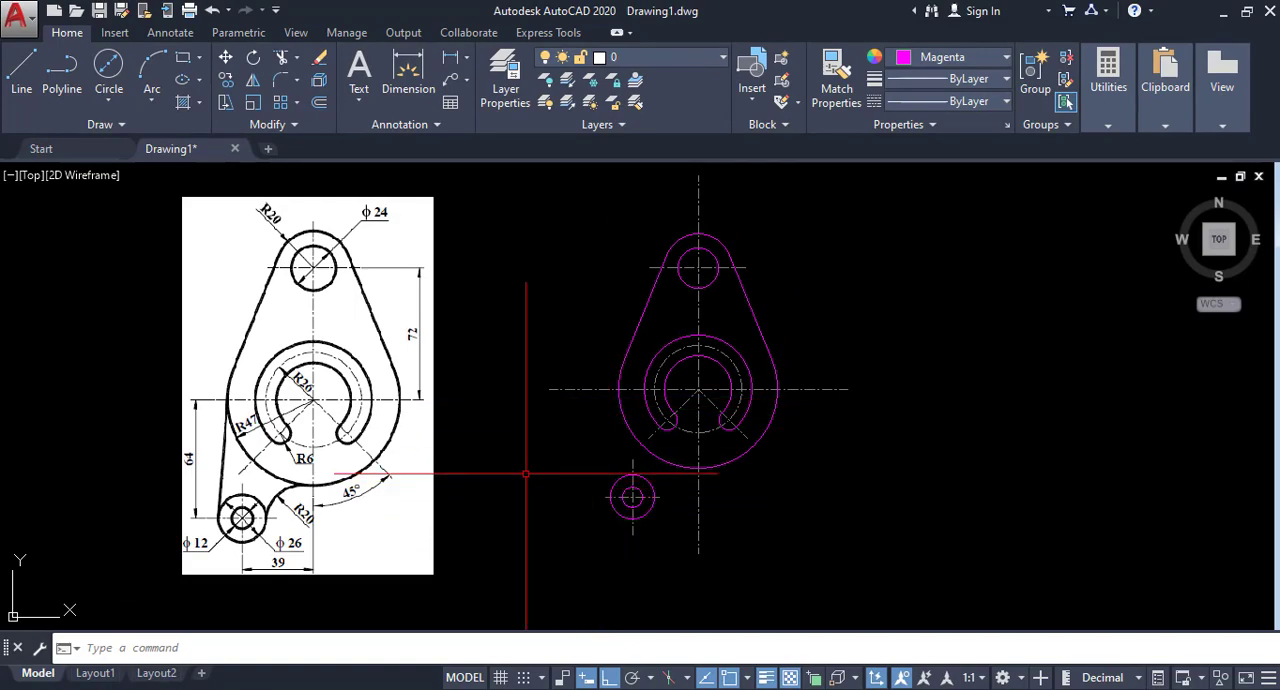
# Draw a line from the left quadrant of the radius 47 arc, tangent to the left side of the diameter 26 circle.
pyautogui.click(12, 80)
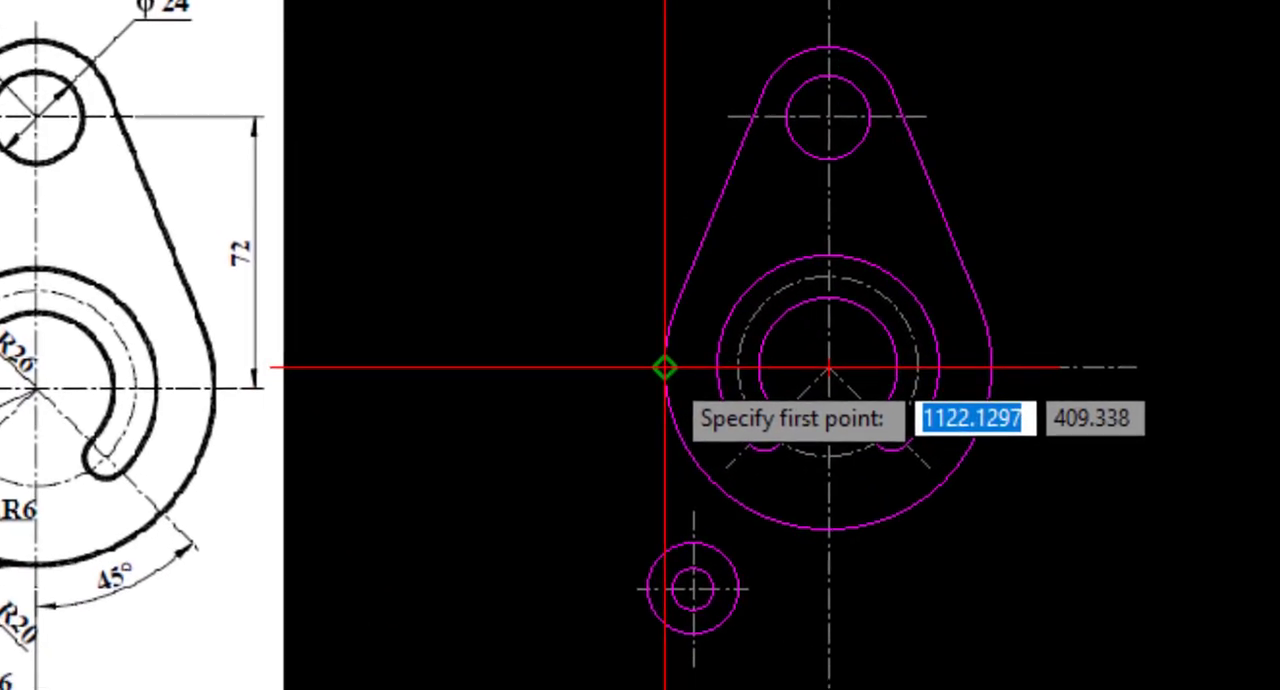
pyautogui.click(613, 333)
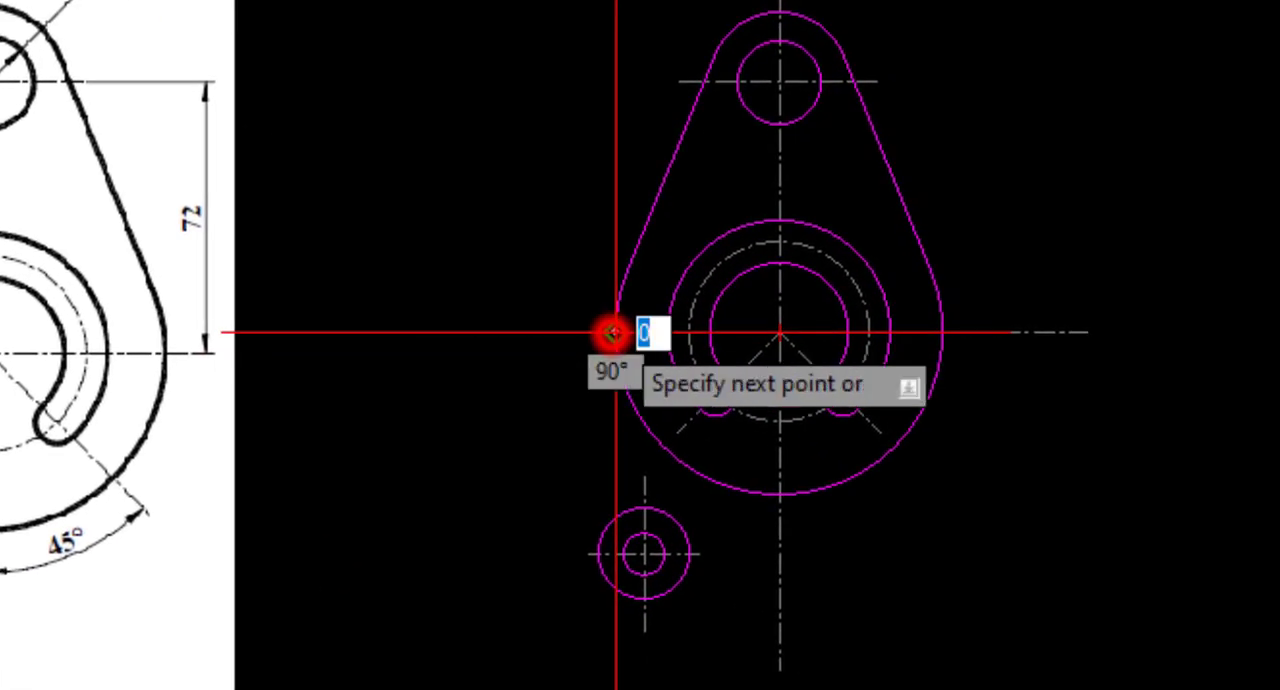
pyautogui.keyDown('shift'); pyautogui.rightClick(581, 507); pyautogui.keyUp('shift')
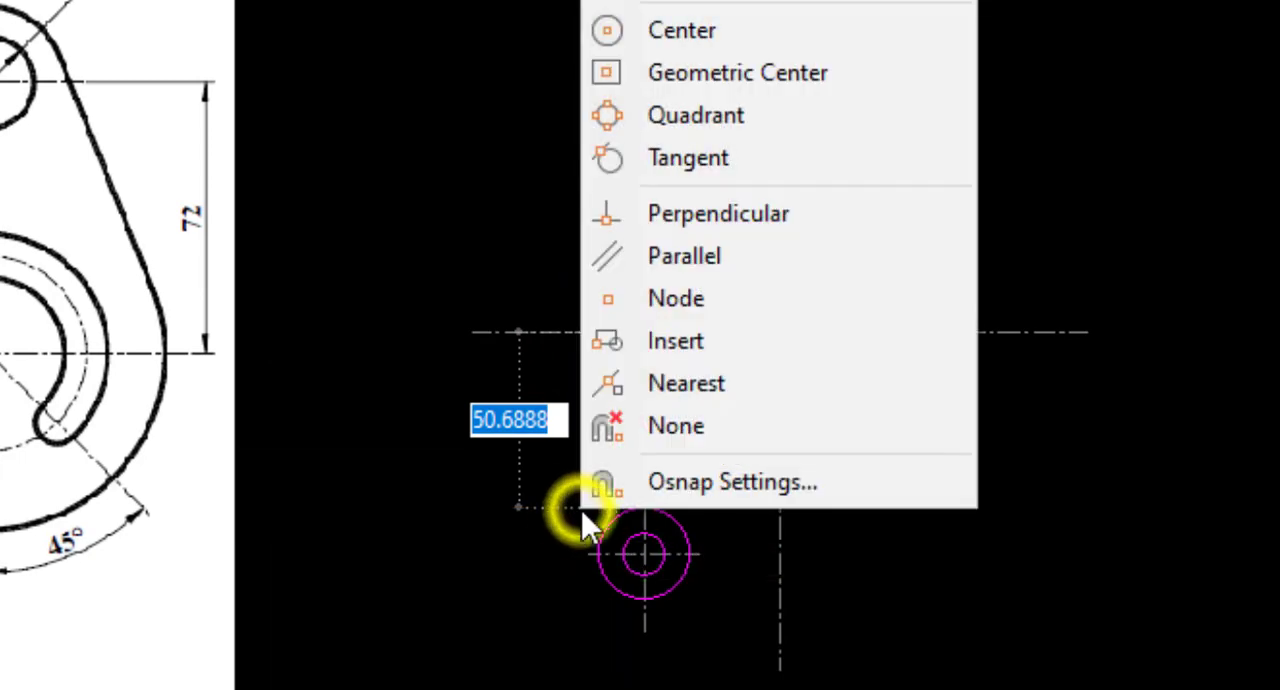
pyautogui.click(690, 158)
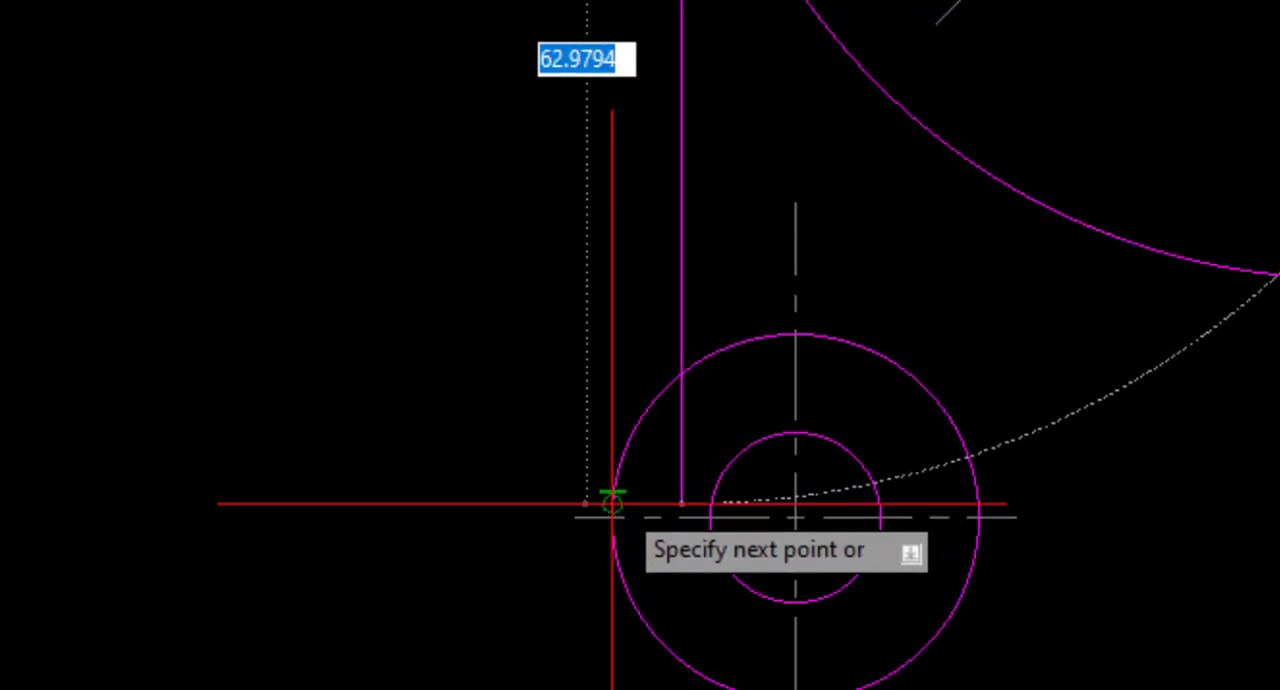
pyautogui.click(612, 500)
pyautogui.rightClick(613, 498)
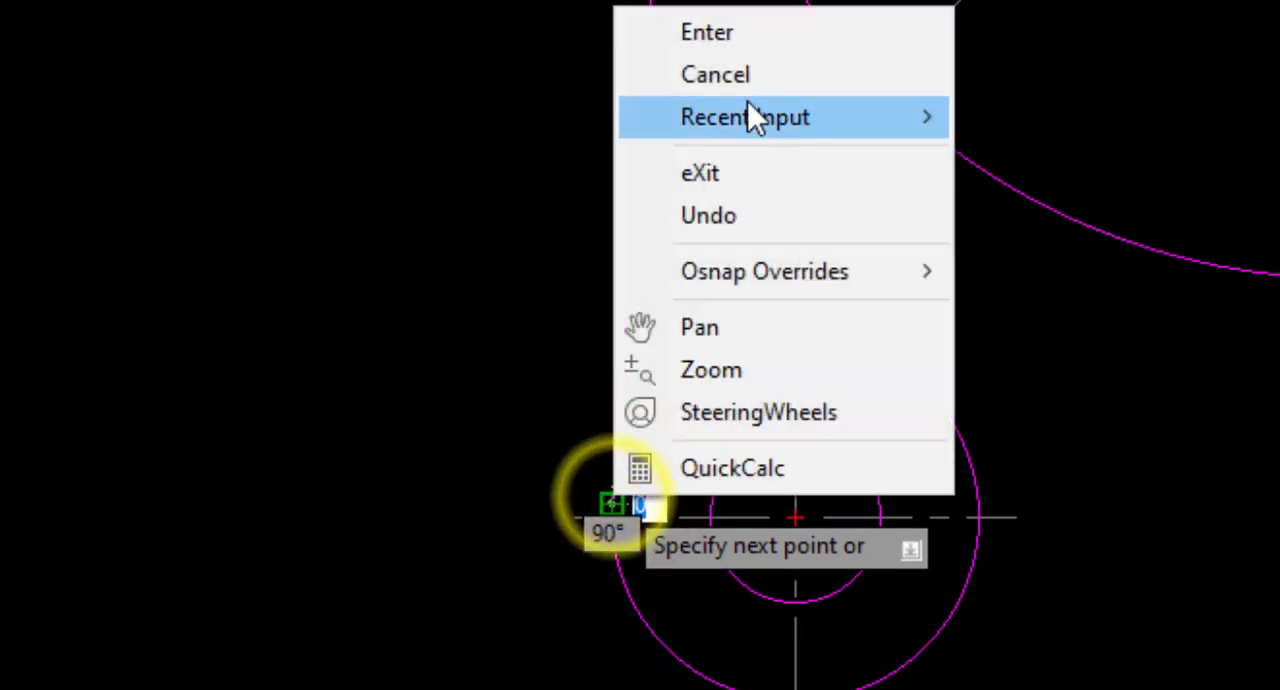
pyautogui.click(731, 33)
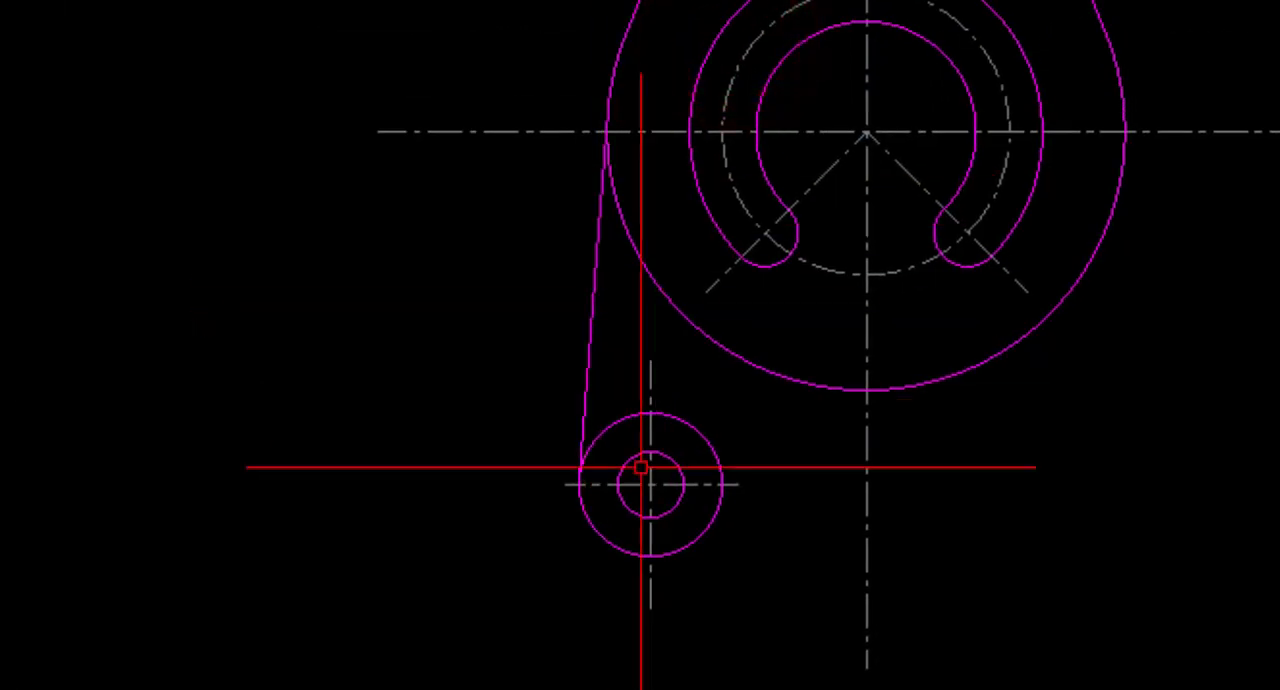
# Copy the whole magenta bracket drawing with its centerlines horizontally to the empty area right of the original.
pyautogui.moveTo(654, 520); pyautogui.dragTo(731, 477, button='middle')
pyautogui.scroll(-2, 646, 574)
pyautogui.moveTo(824, 438); pyautogui.dragTo(784, 508, button='middle')
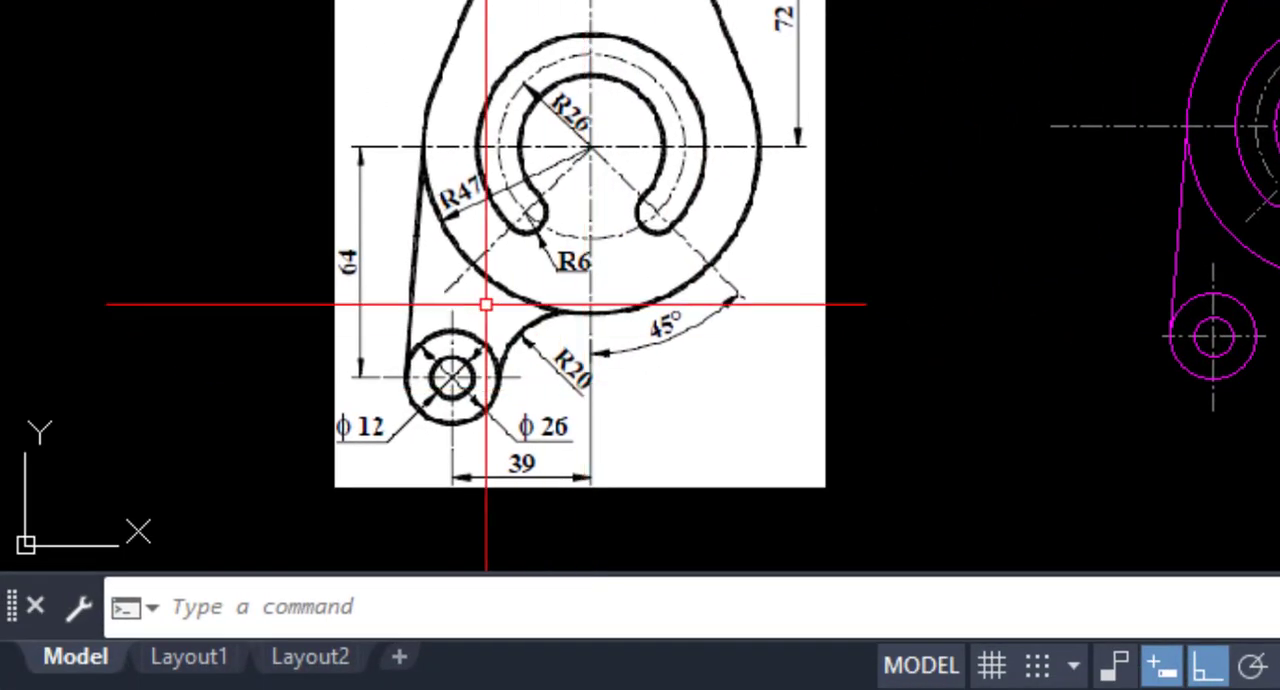
pyautogui.moveTo(854, 390); pyautogui.dragTo(869, 320, button='middle')
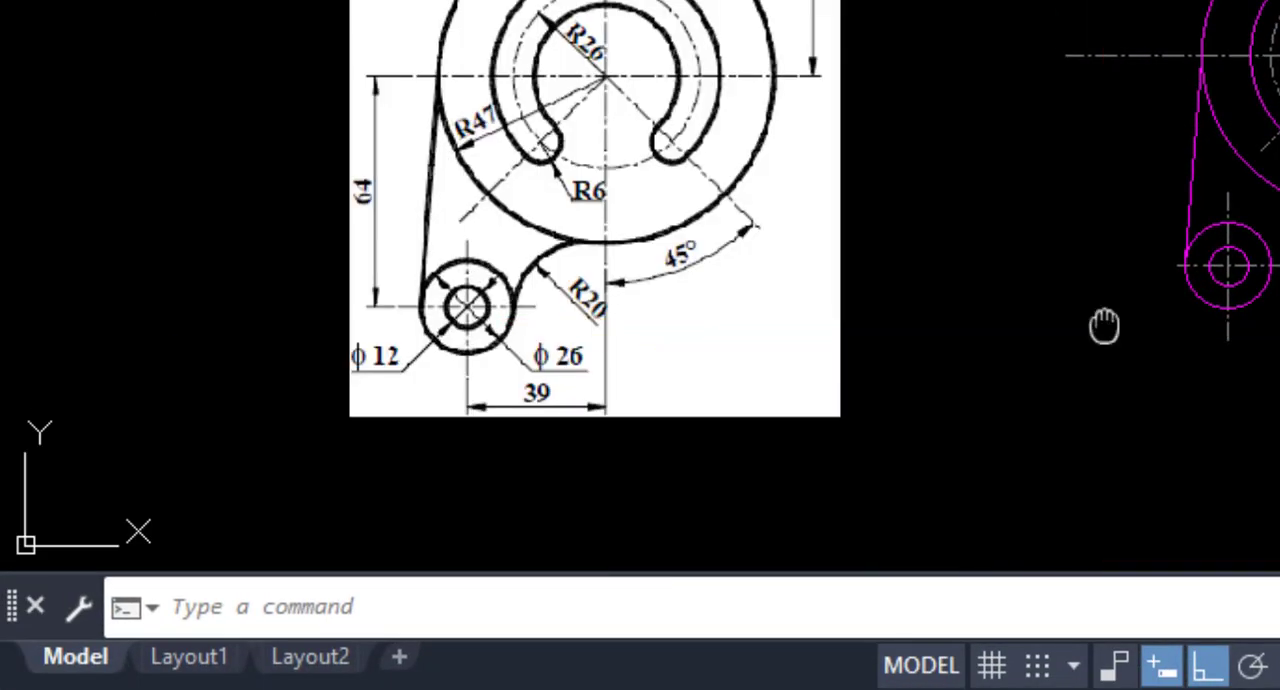
pyautogui.moveTo(1104, 325); pyautogui.dragTo(970, 388, button='middle')
pyautogui.moveTo(971, 246); pyautogui.dragTo(950, 262, button='middle')
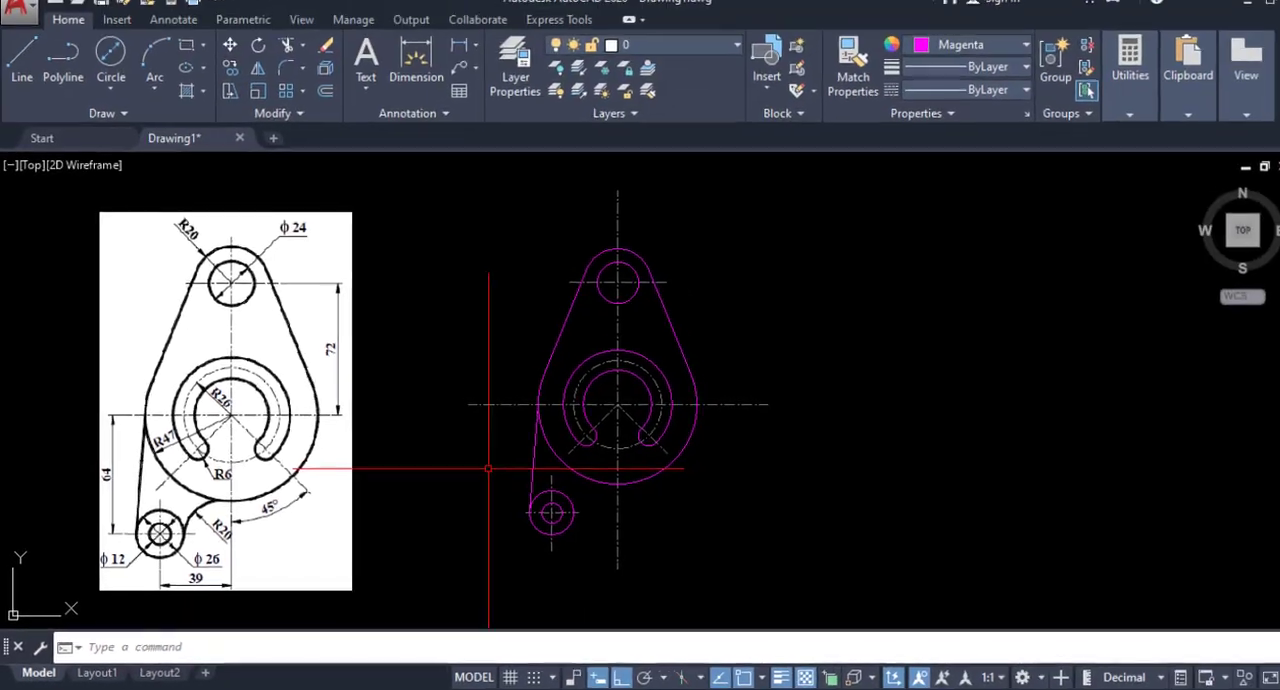
pyautogui.moveTo(471, 349); pyautogui.dragTo(451, 334, button='middle')
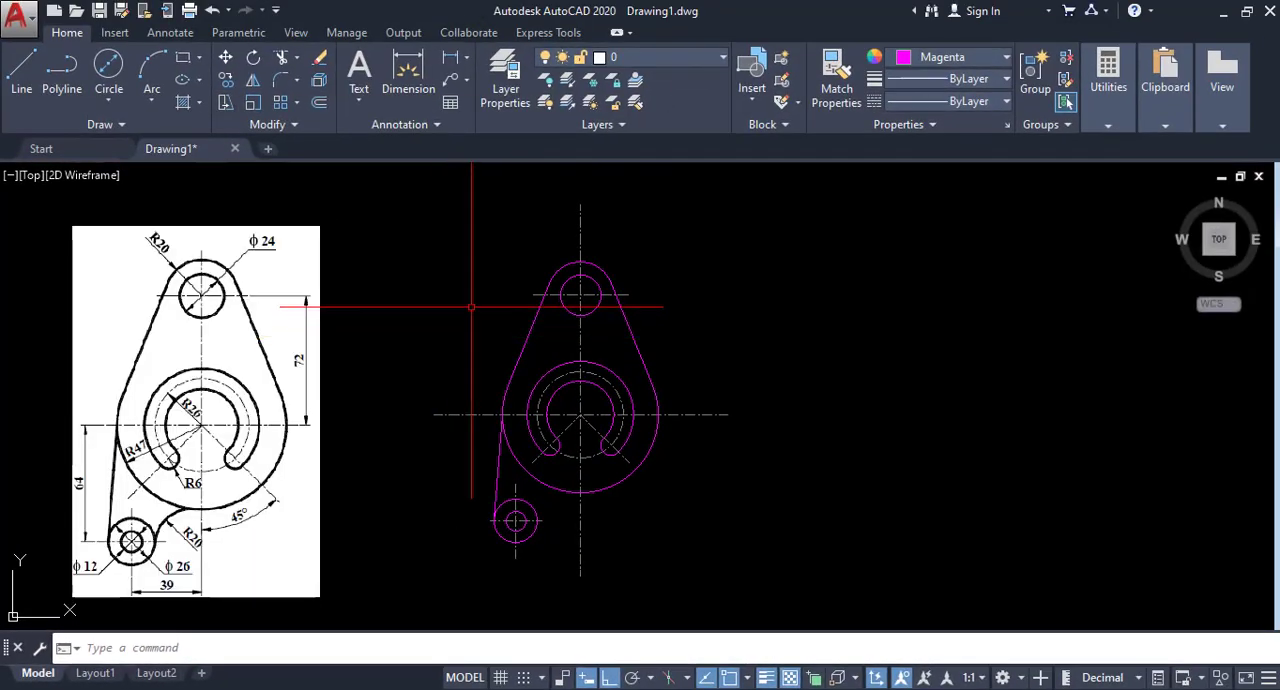
pyautogui.click(774, 187)
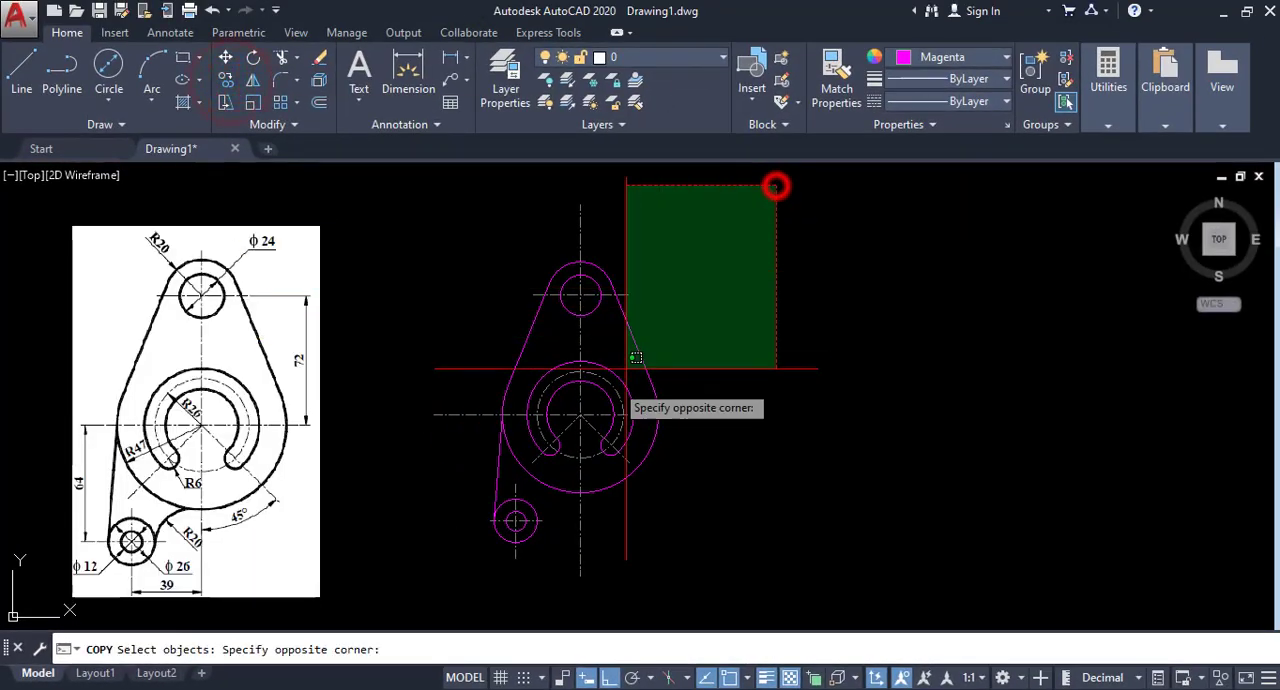
pyautogui.click(409, 605)
pyautogui.rightClick(677, 548)
pyautogui.click(676, 547)
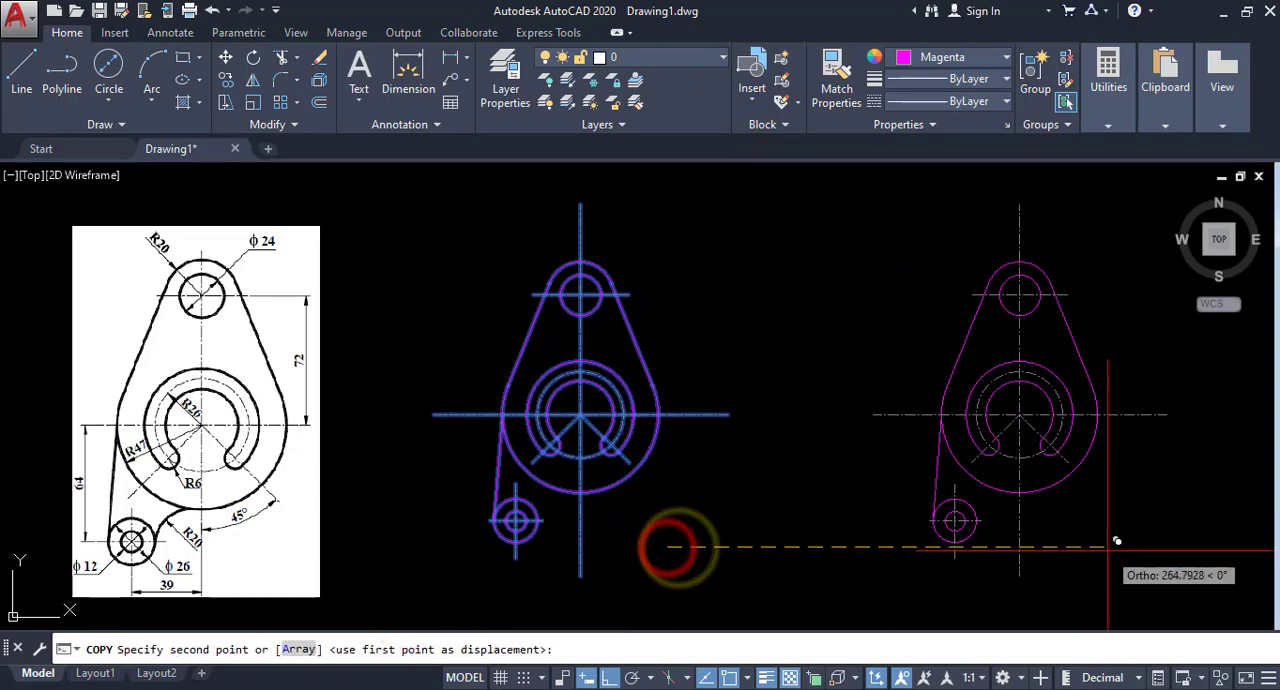
pyautogui.click(1095, 549)
pyautogui.rightClick(1119, 494)
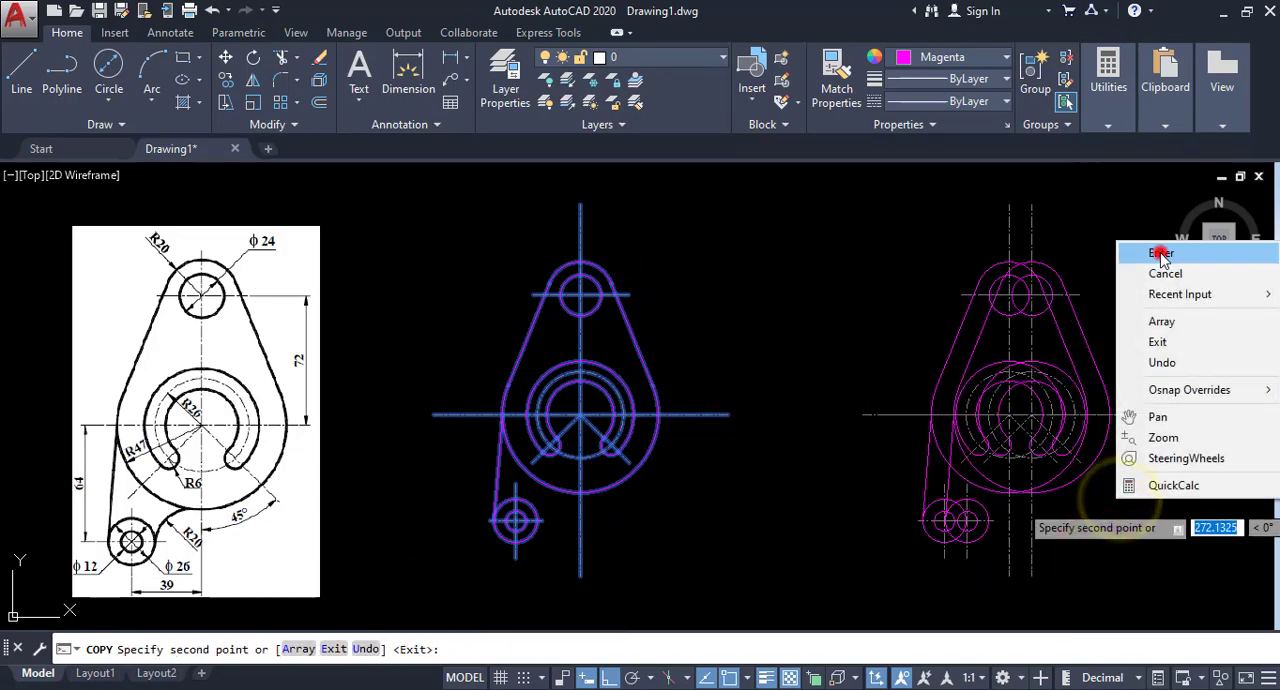
pyautogui.click(1161, 254)
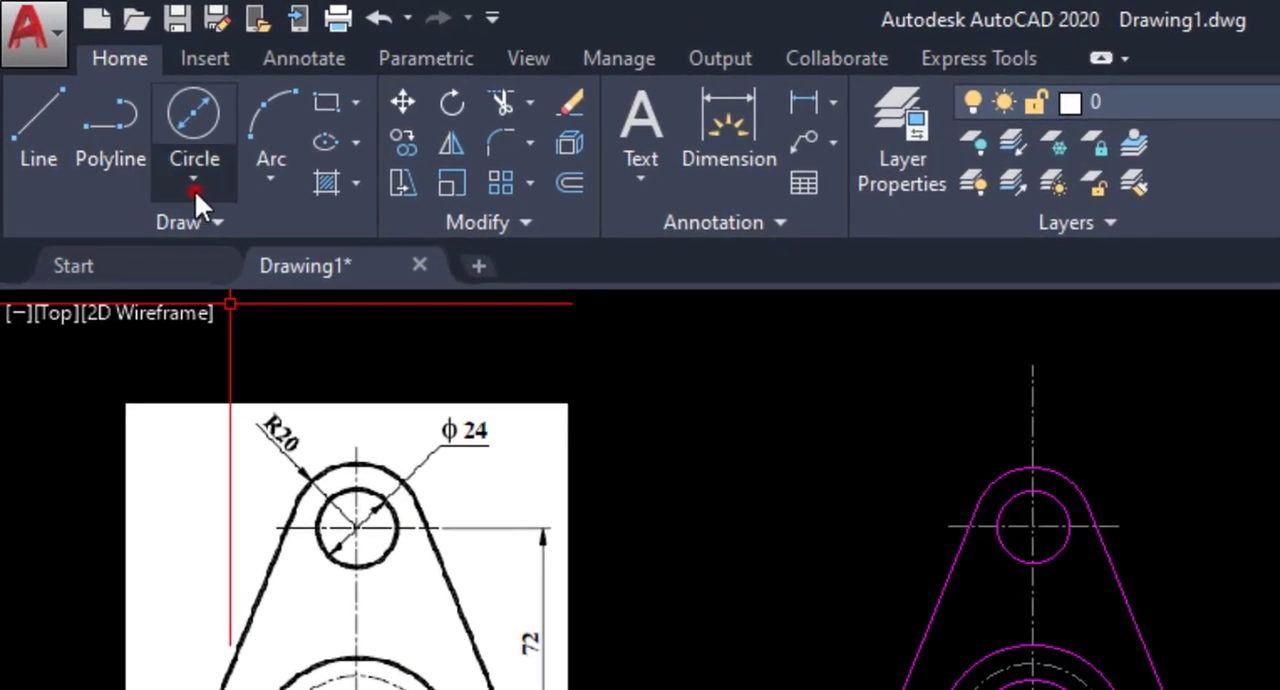
# On the original bracket, draw a radius 20 circle tangent to the diameter 26 circle and the bottom of the radius 47 arc.
pyautogui.click(109, 102)
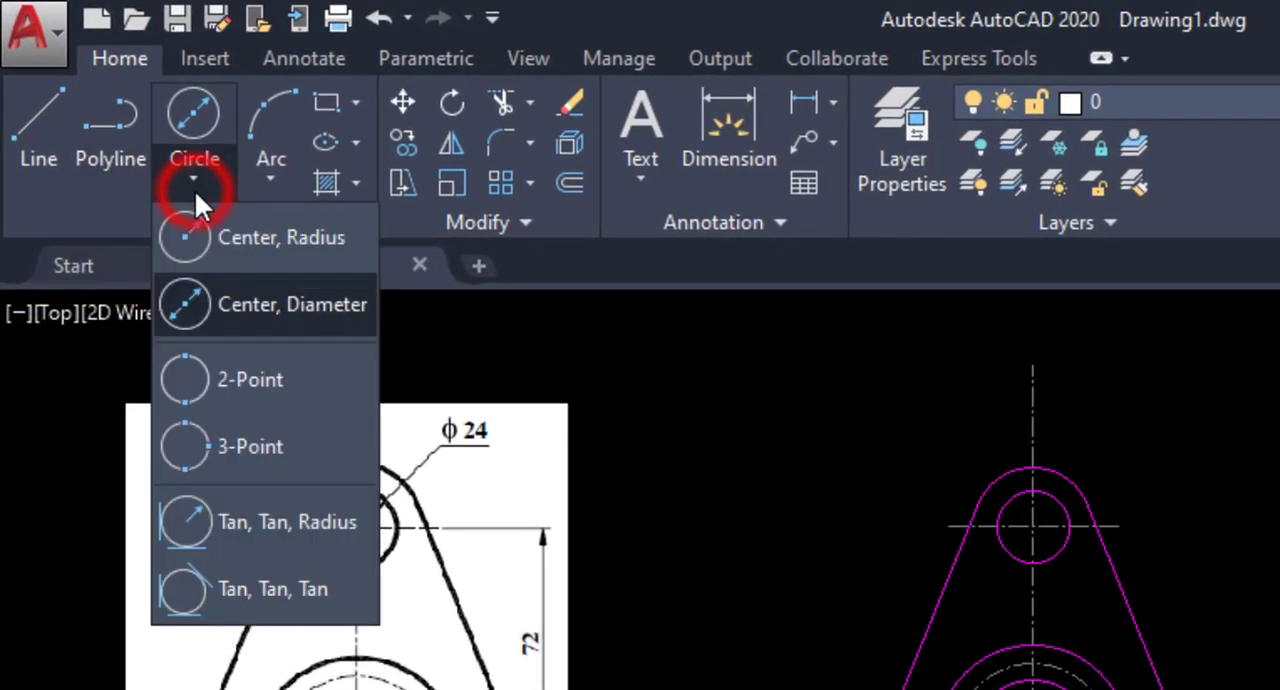
pyautogui.click(258, 520)
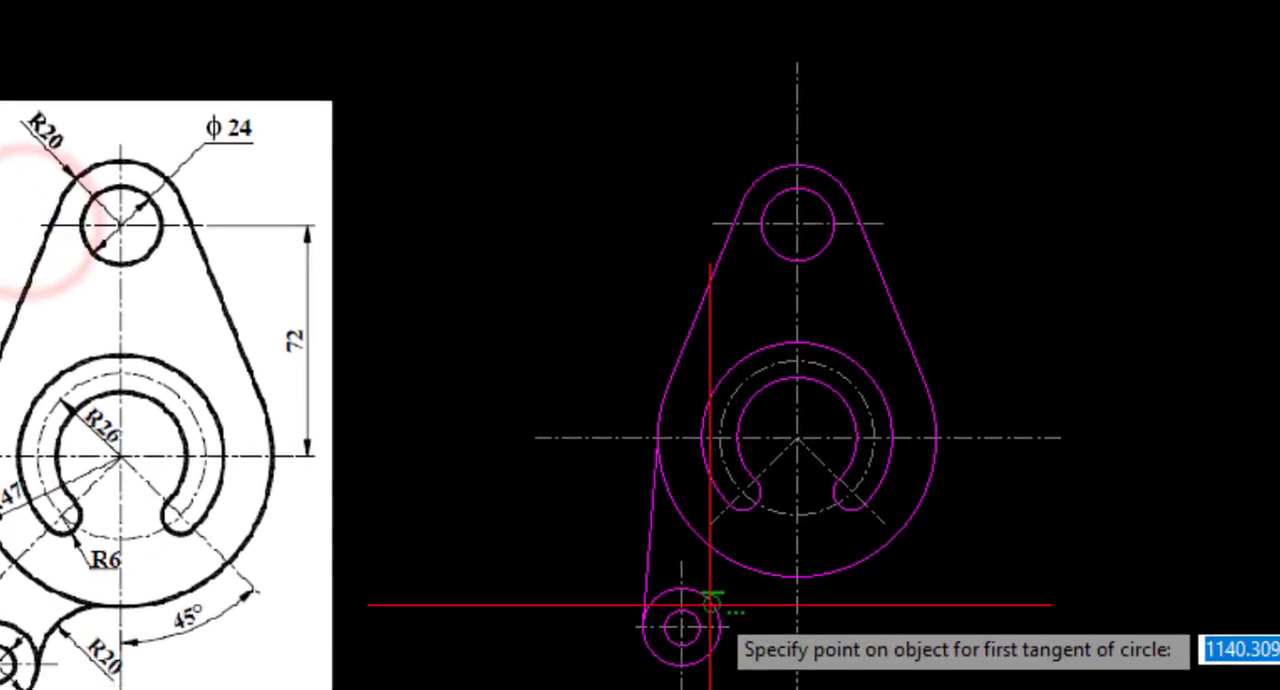
pyautogui.click(655, 553)
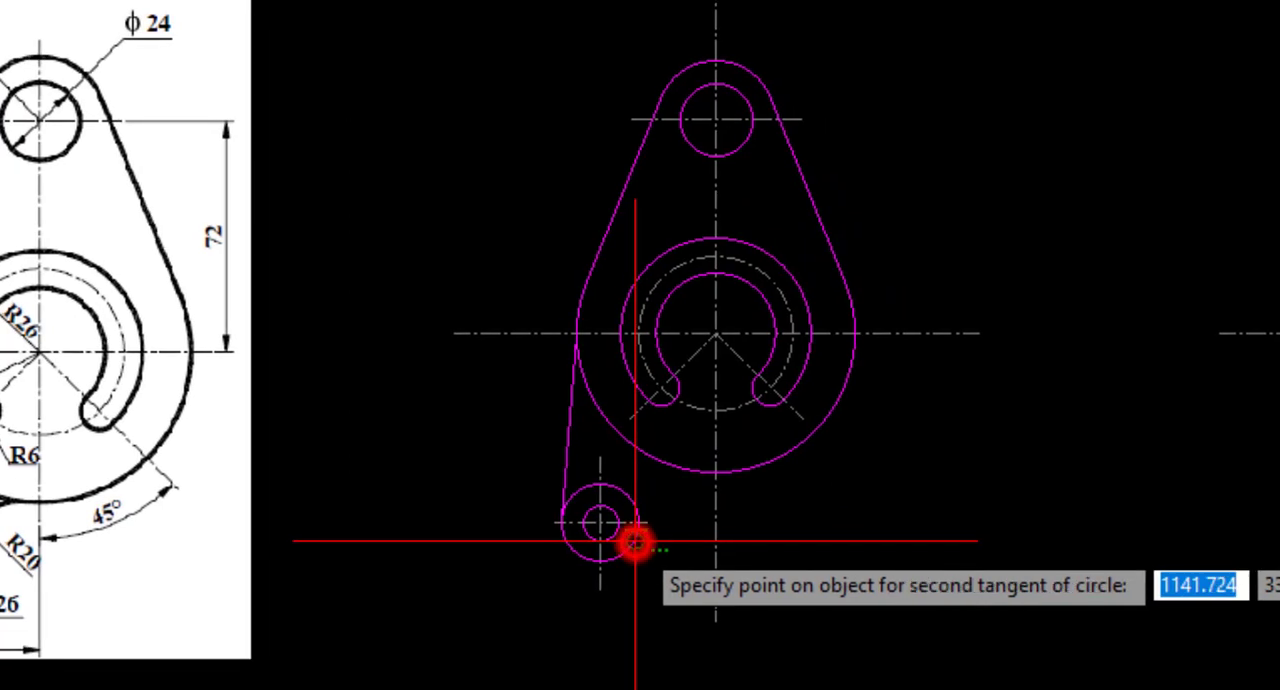
pyautogui.click(701, 472)
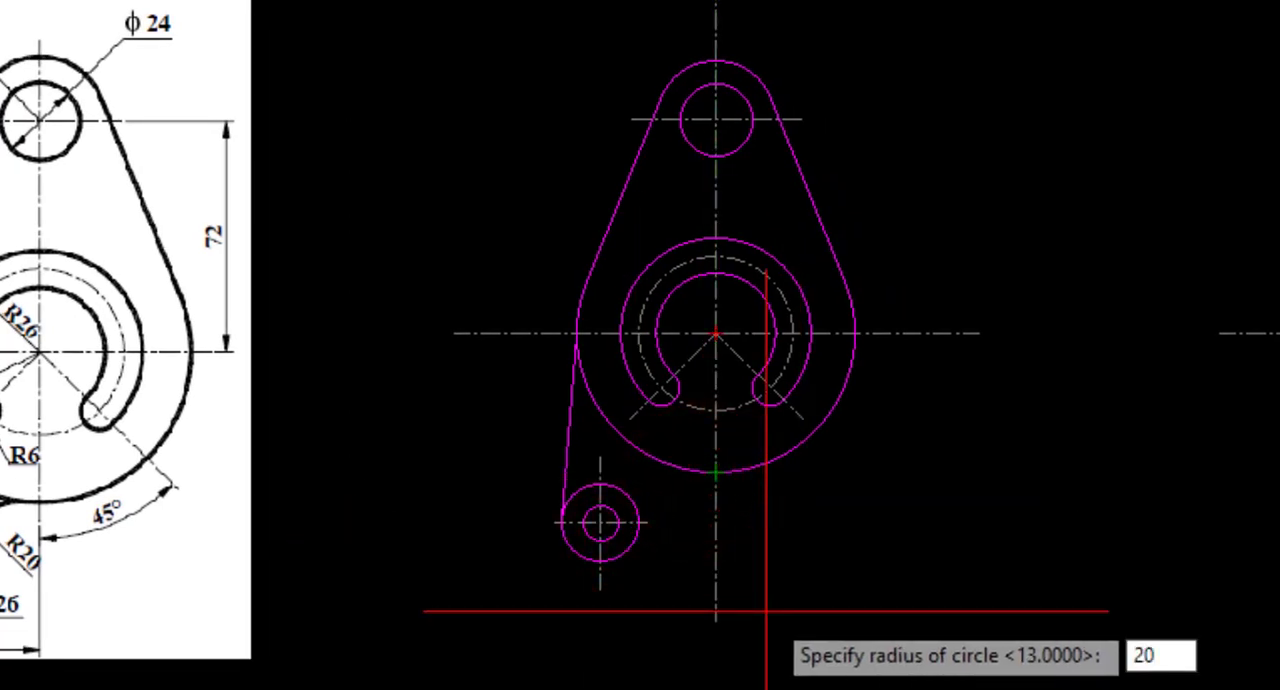
pyautogui.press('Return')
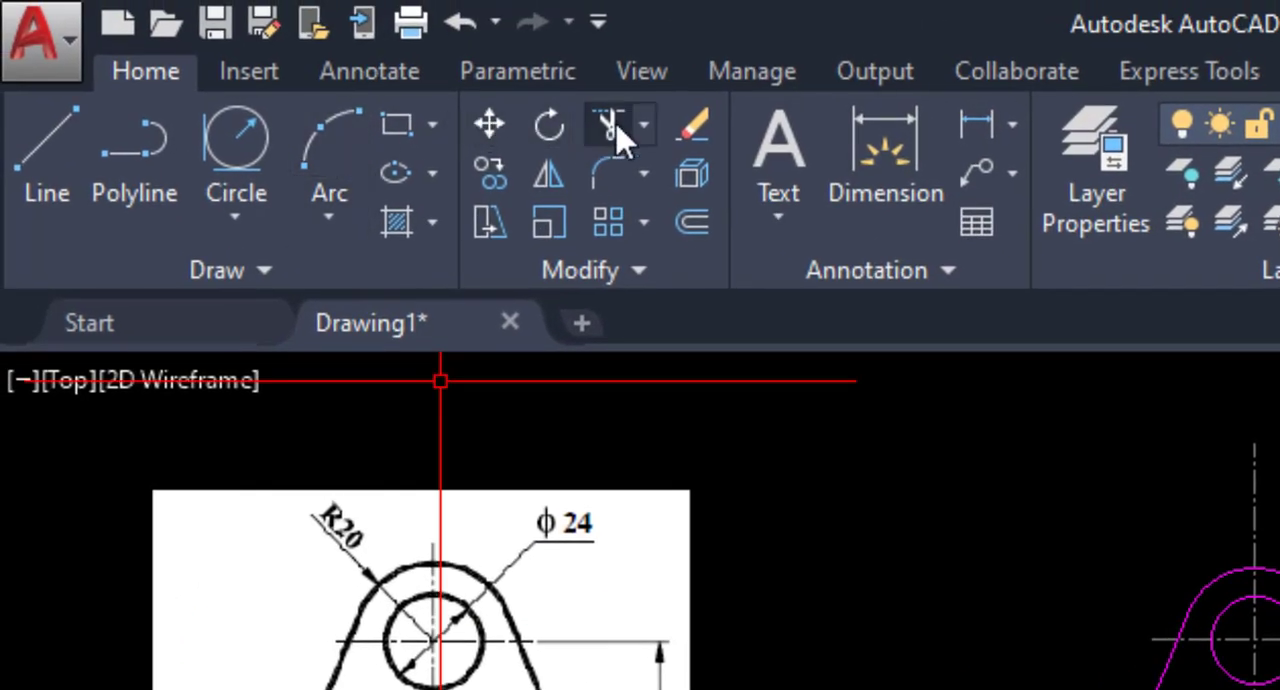
# Trim the radius 20 circle to its upper-left connecting arc, using the radius 47 arc and the diameter 26 circle as cutting edges.
pyautogui.click(612, 128)
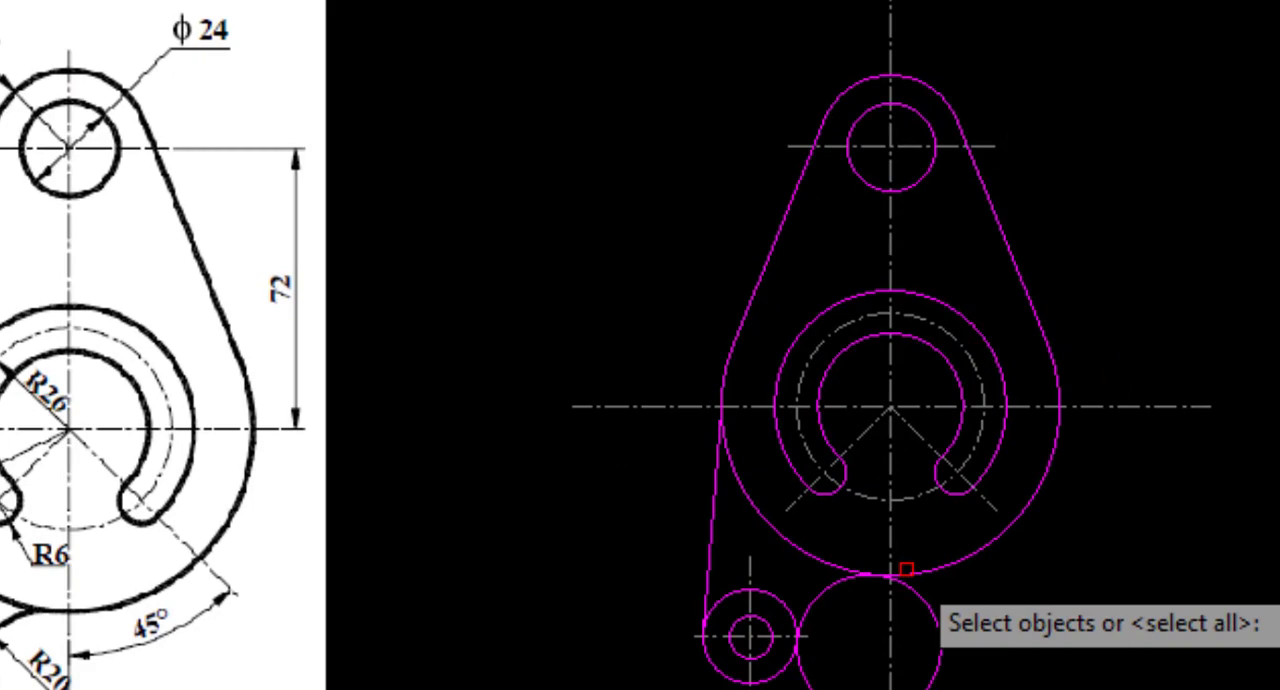
pyautogui.scroll(4, 871, 569)
pyautogui.moveTo(871, 569); pyautogui.dragTo(689, 394, button='middle')
pyautogui.click(589, 420)
pyautogui.scroll(-1, 589, 420)
pyautogui.moveTo(530, 530); pyautogui.dragTo(661, 205, button='middle')
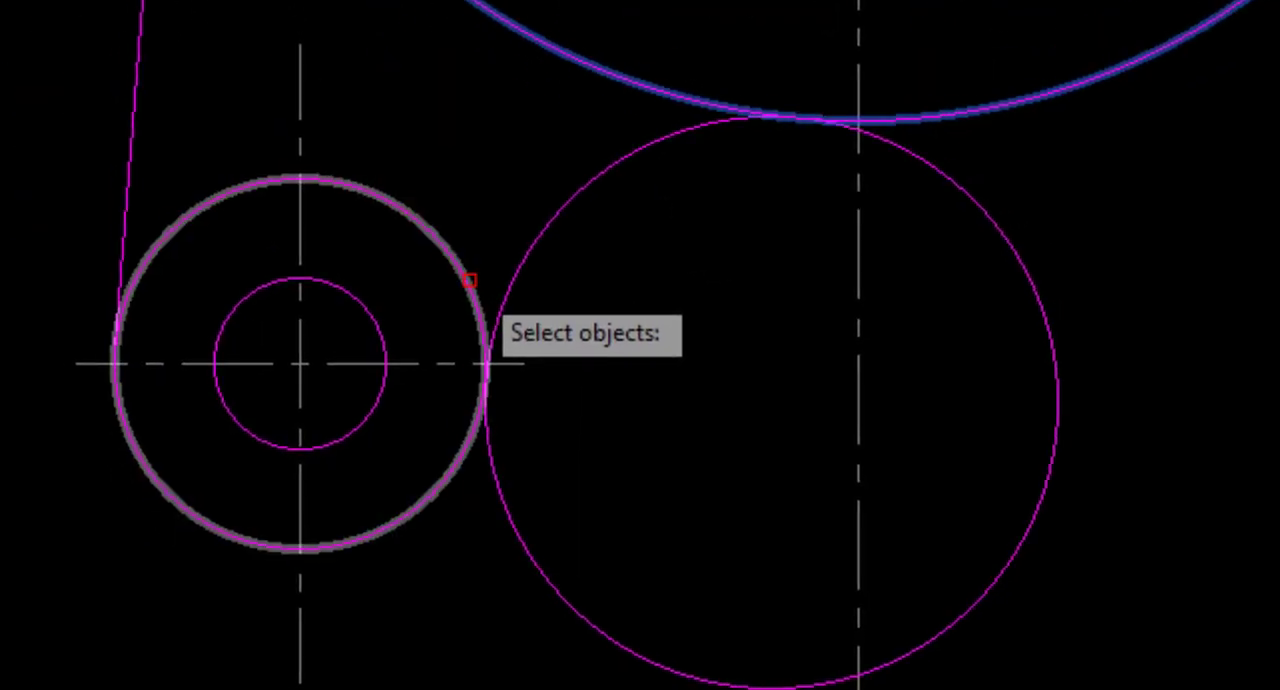
pyautogui.click(470, 280)
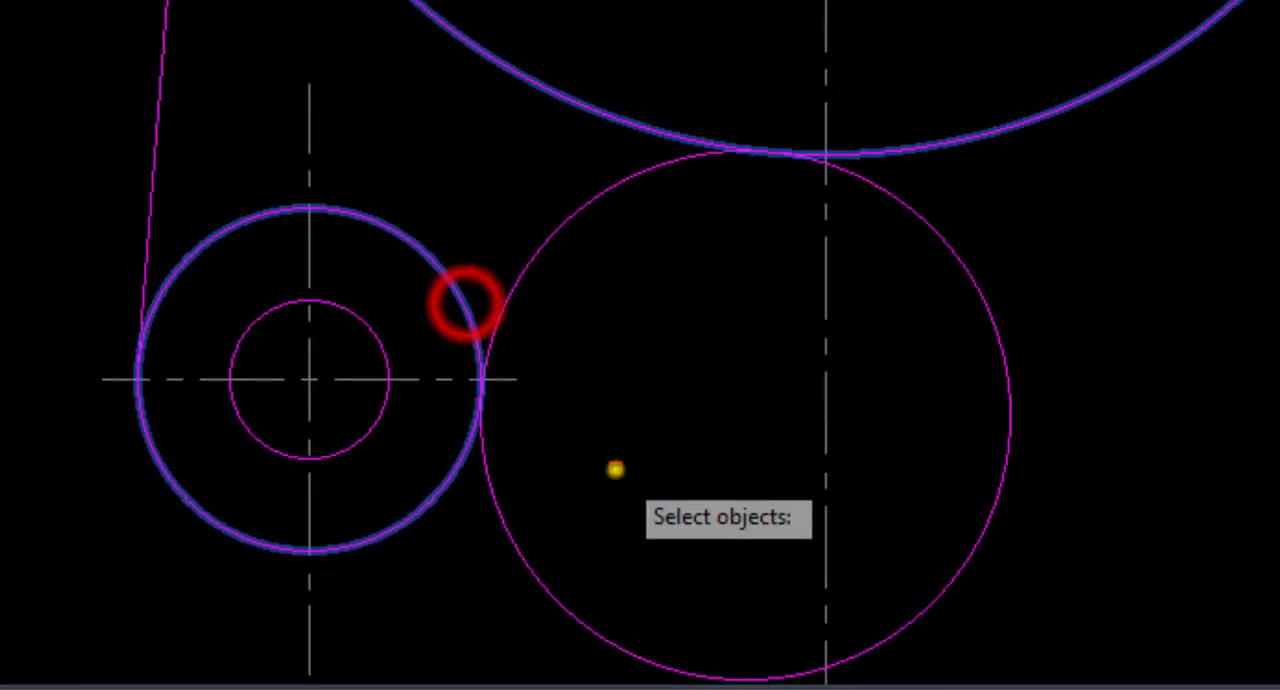
pyautogui.rightClick(628, 457)
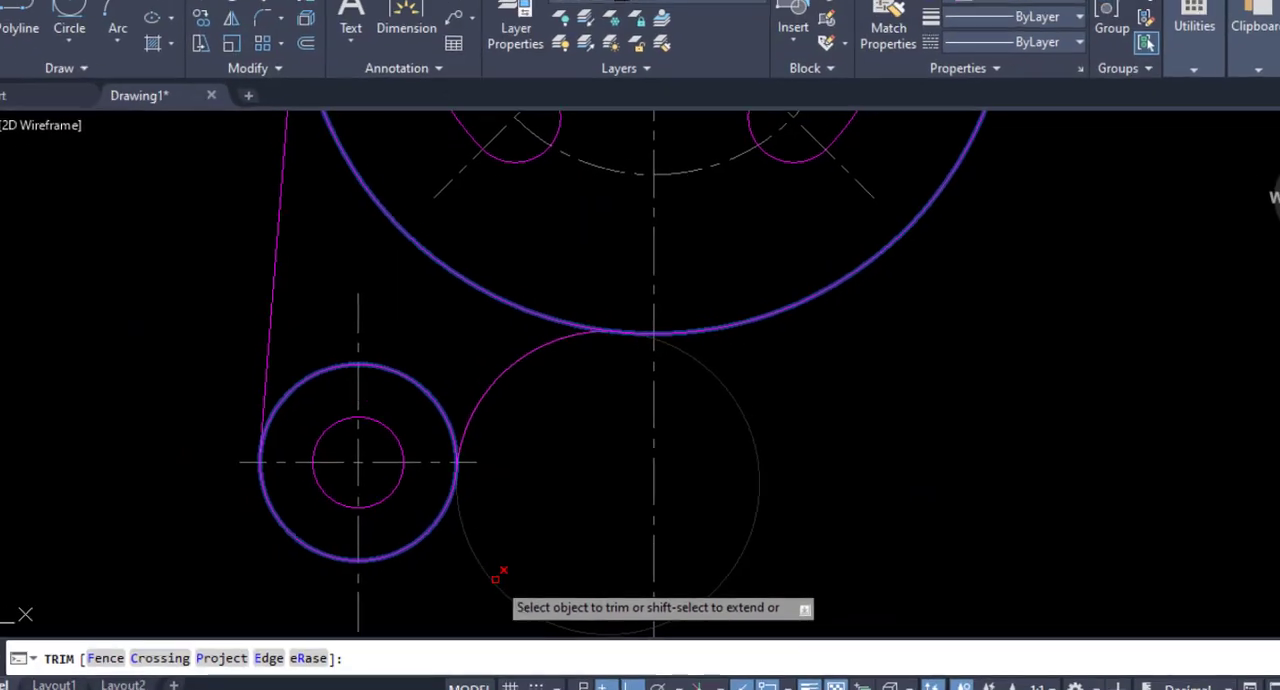
pyautogui.click(497, 575)
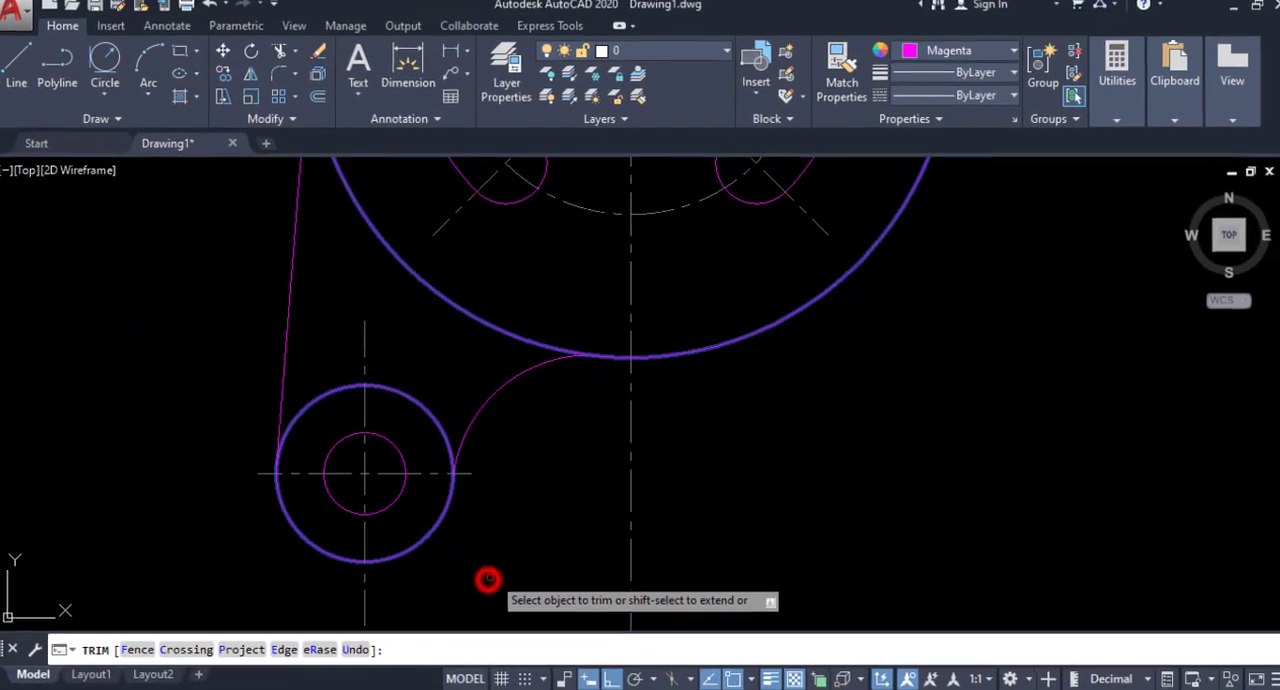
pyautogui.rightClick(558, 401)
pyautogui.click(613, 112)
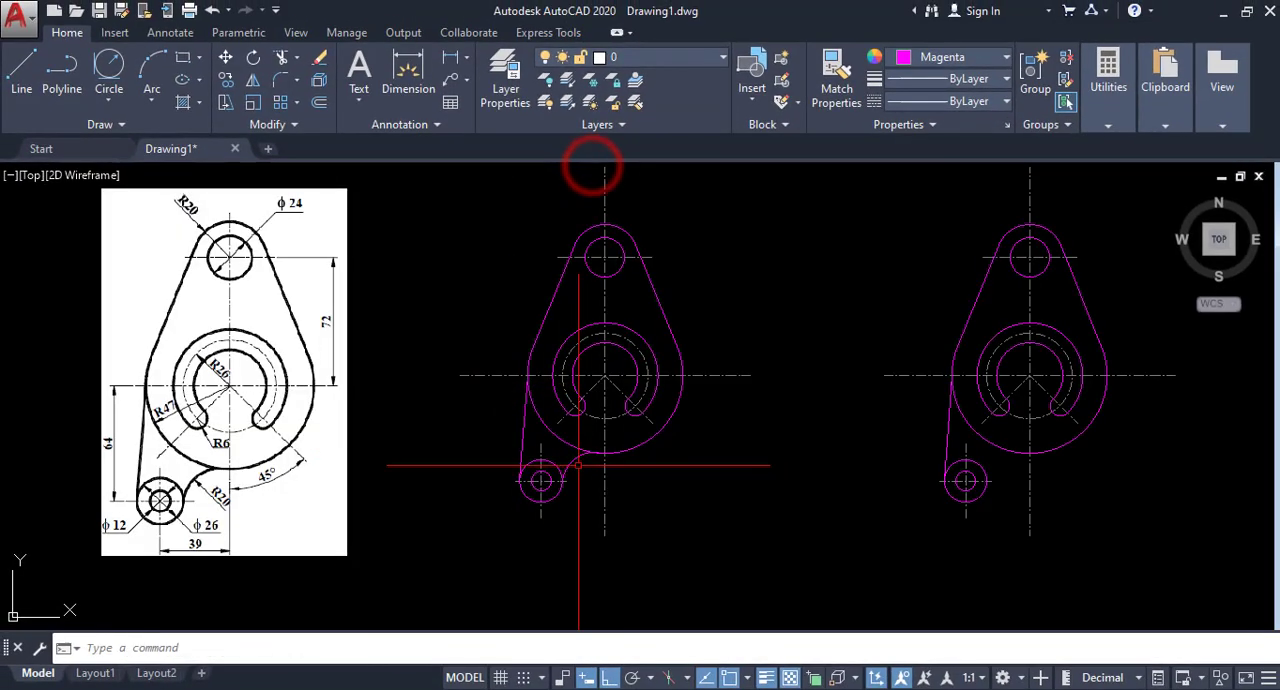
# Try to fillet the diameter 26 circle and the large lower arc on the copied bracket without setting a radius.
pyautogui.moveTo(578, 465); pyautogui.dragTo(572, 469, button='middle')
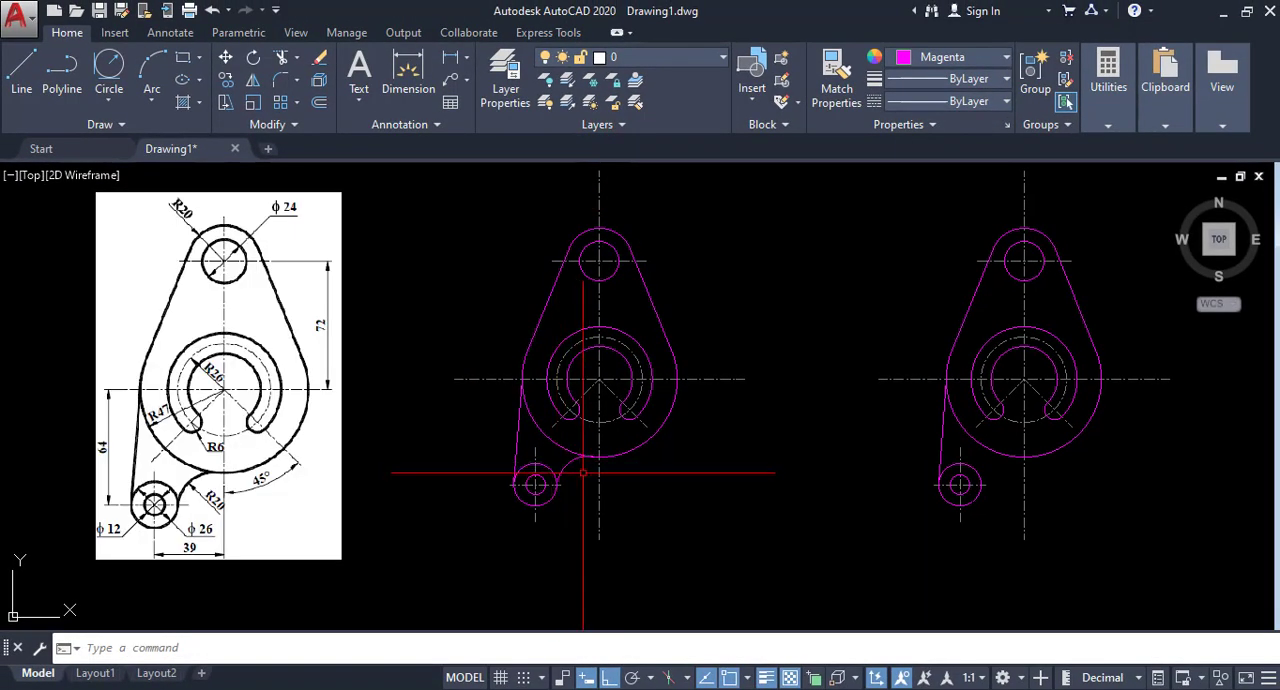
pyautogui.moveTo(590, 475); pyautogui.dragTo(544, 493, button='middle')
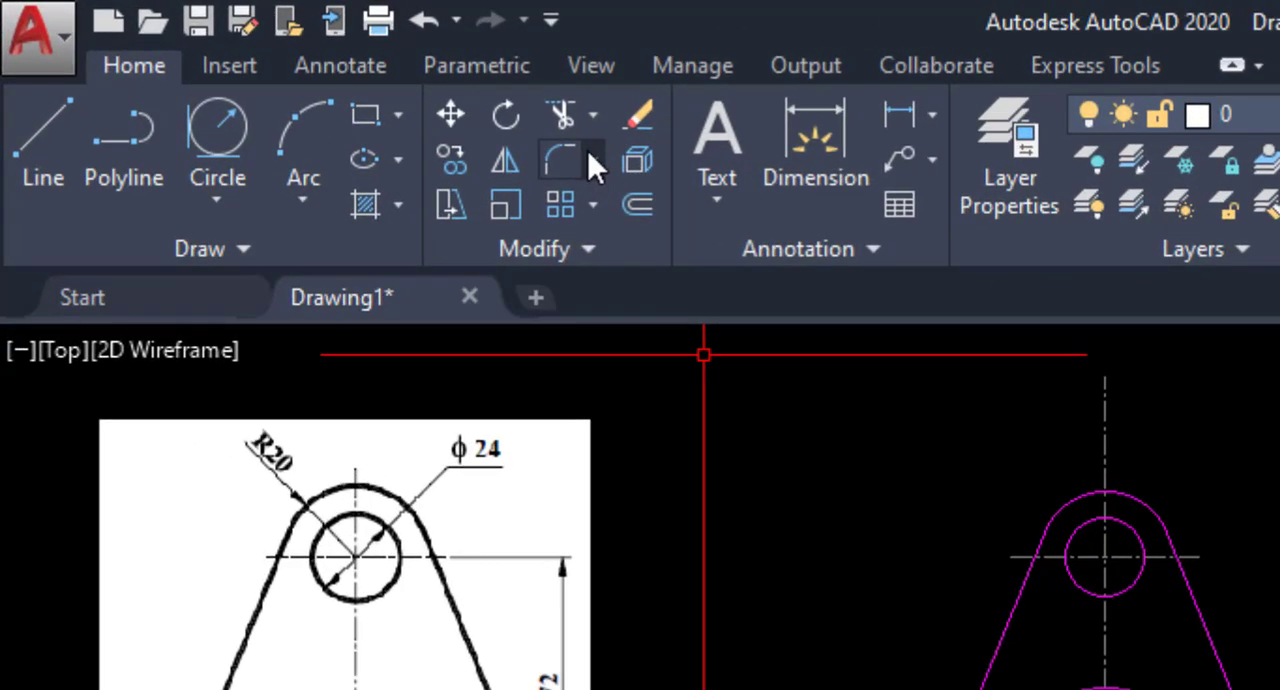
pyautogui.click(590, 157)
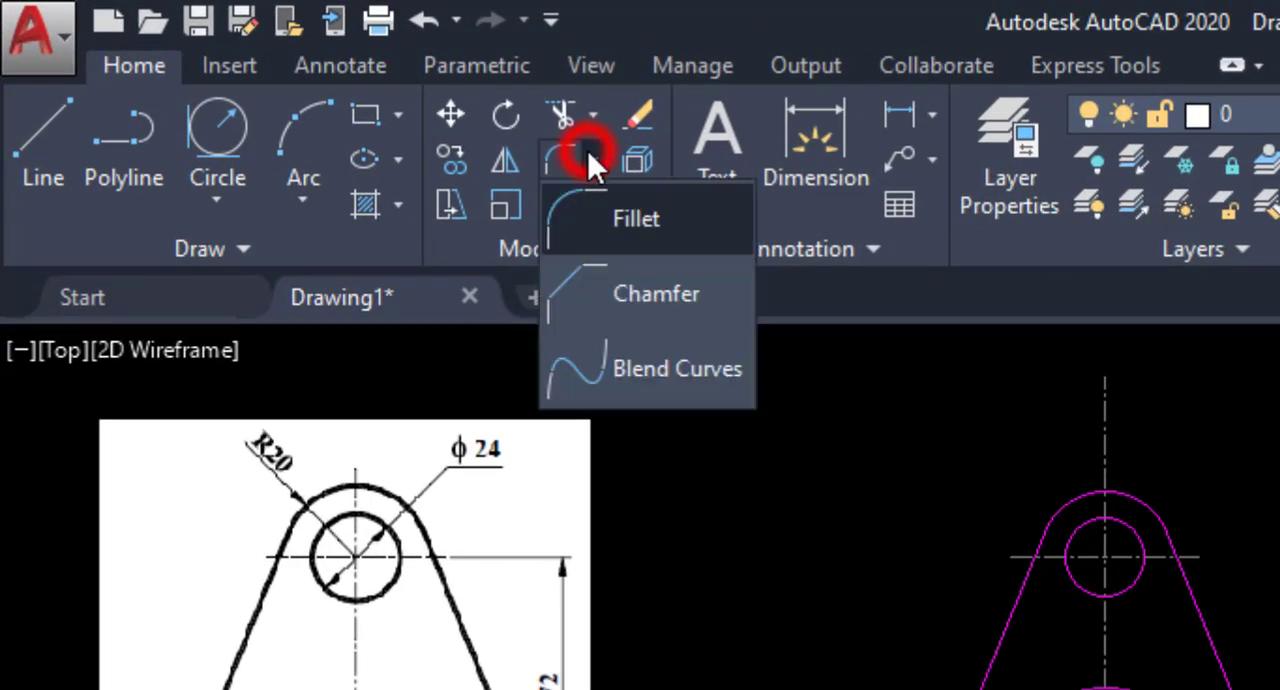
pyautogui.click(590, 210)
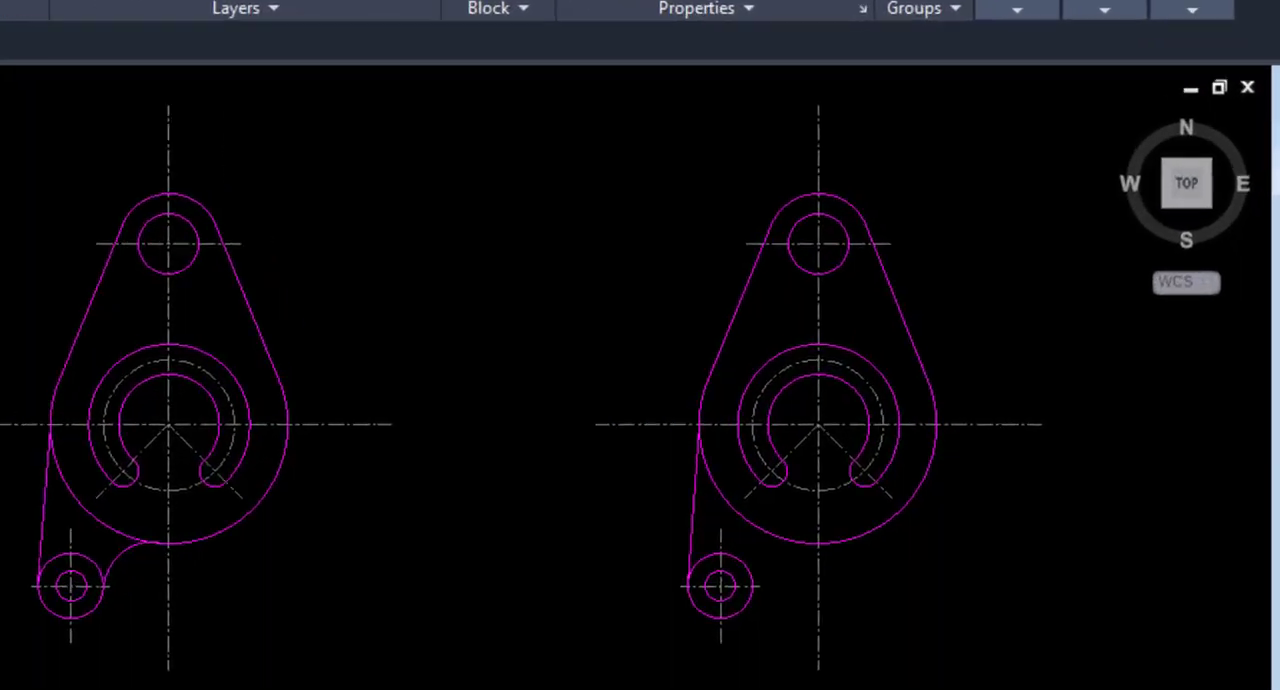
pyautogui.click(678, 641)
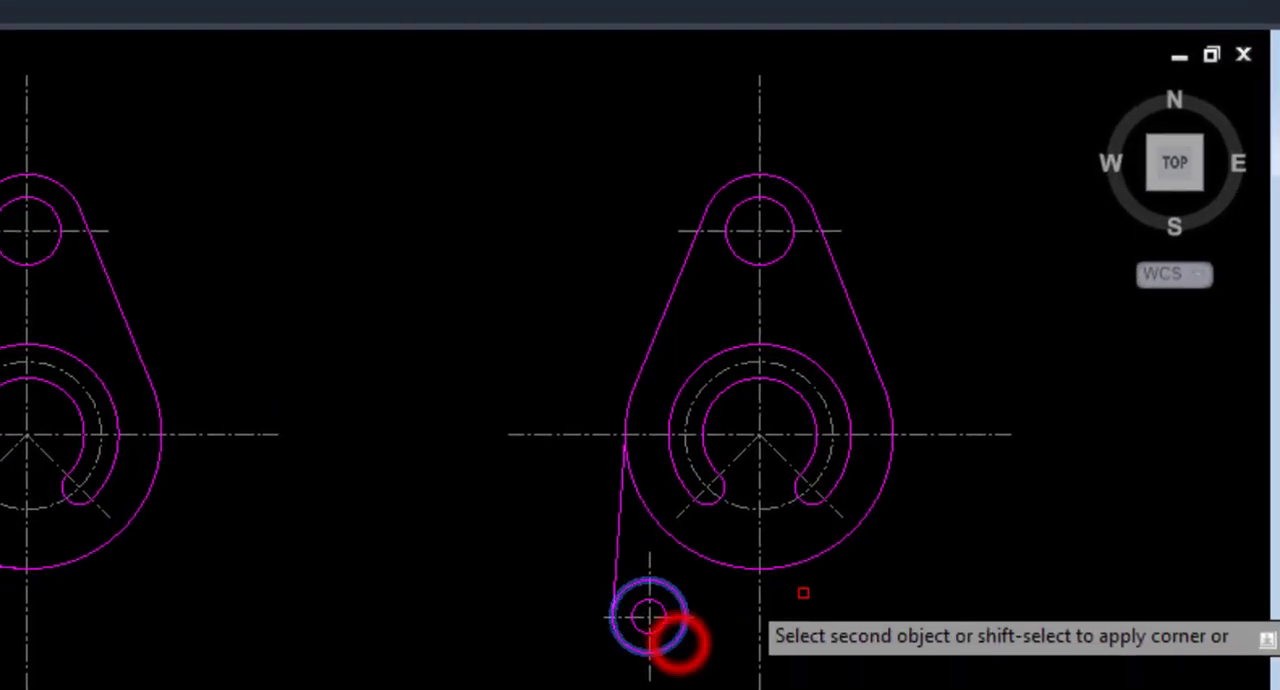
pyautogui.click(819, 556)
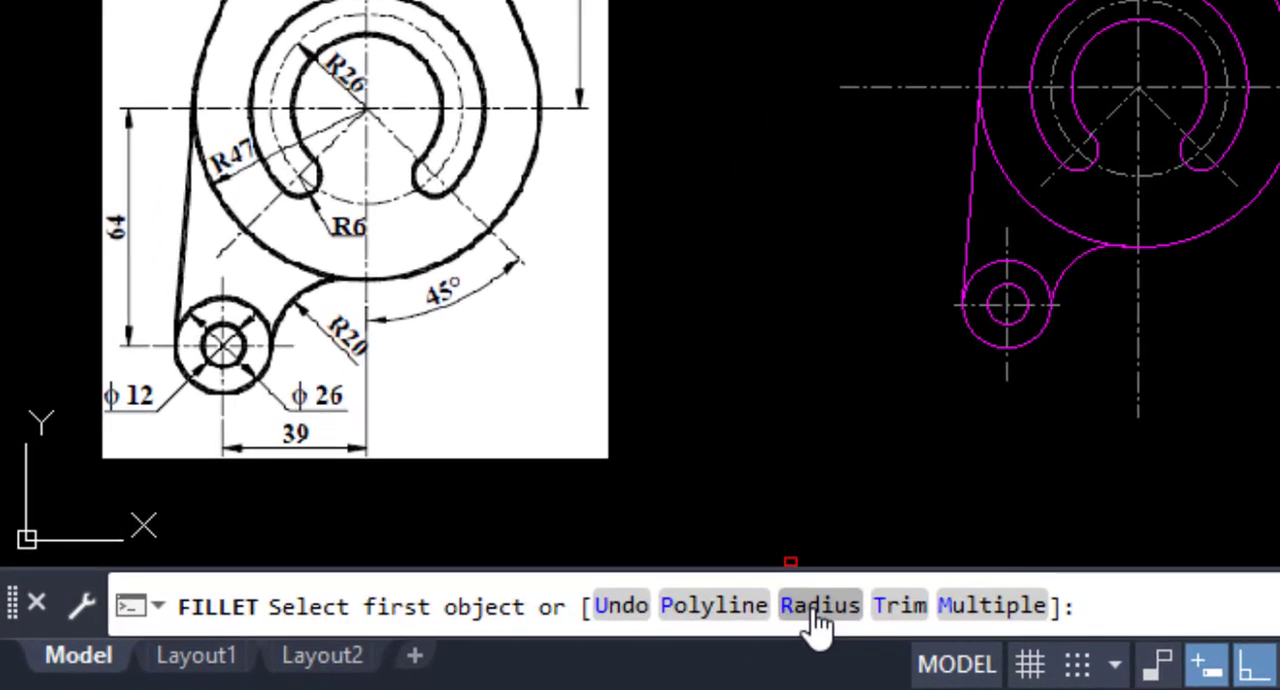
# Fillet the copied bracket's diameter 26 circle and radius 47 arc with a radius of 20.
pyautogui.click(398, 648)
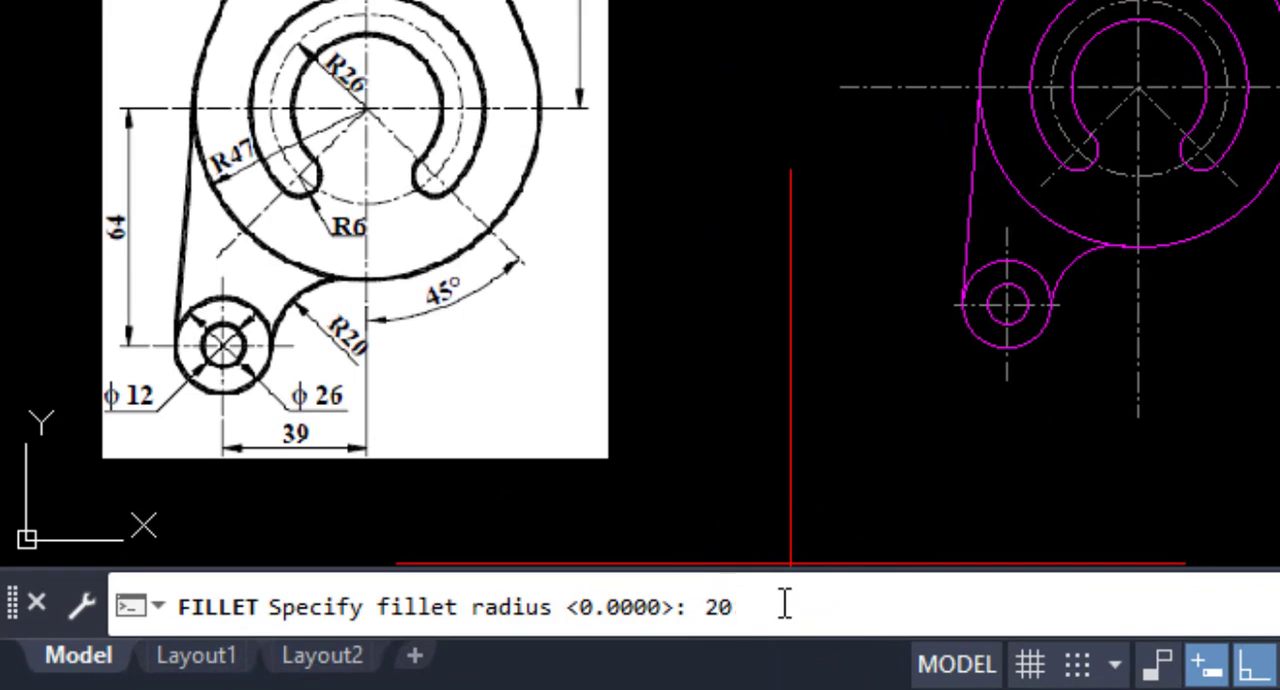
pyautogui.write('20')
pyautogui.press('Return')
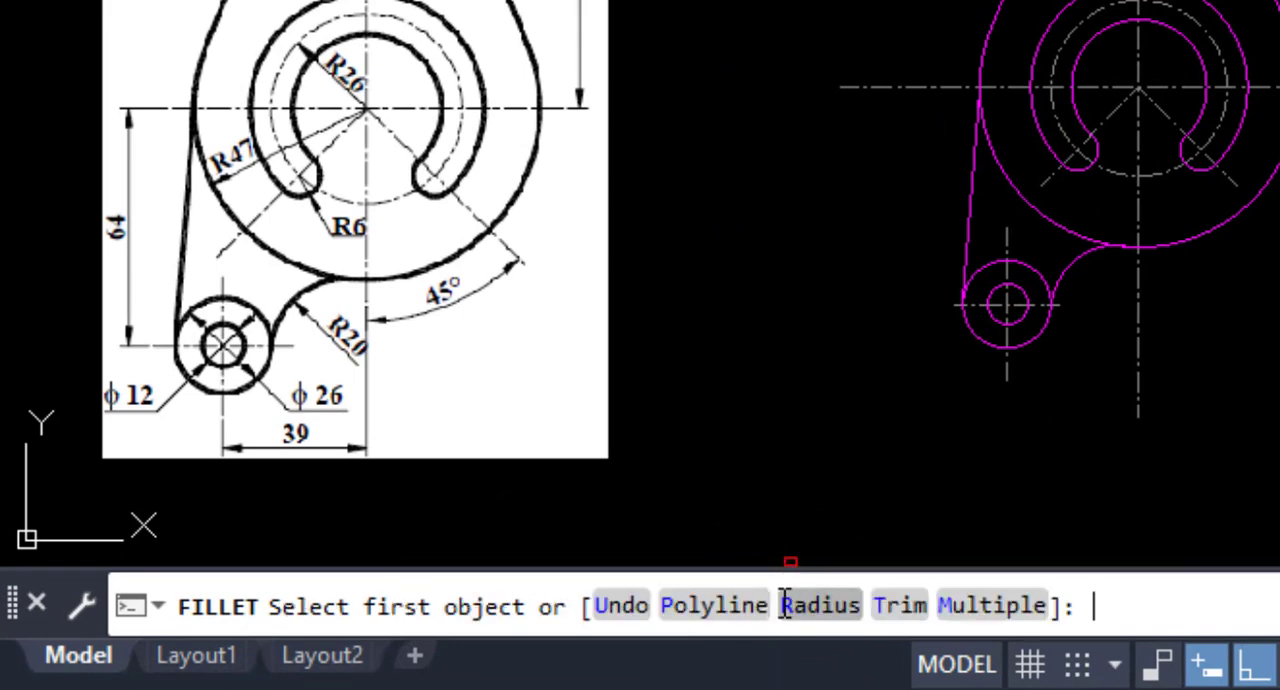
pyautogui.click(902, 603)
pyautogui.click(718, 612)
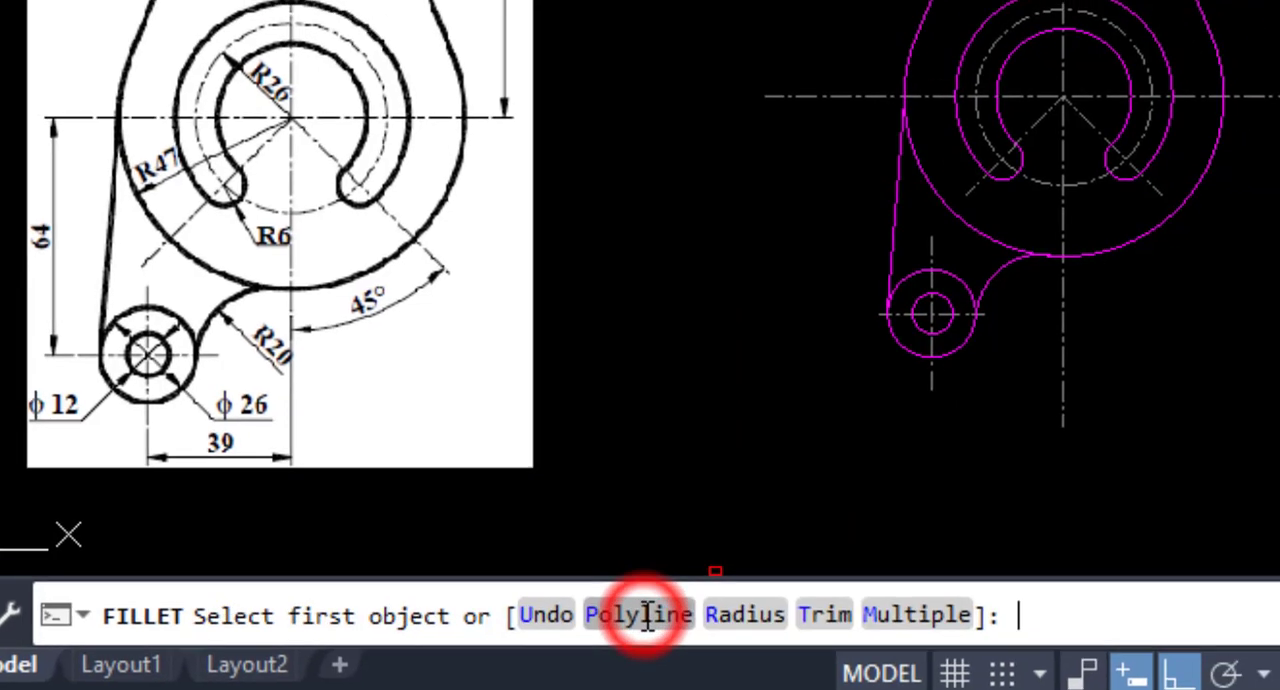
pyautogui.click(569, 494)
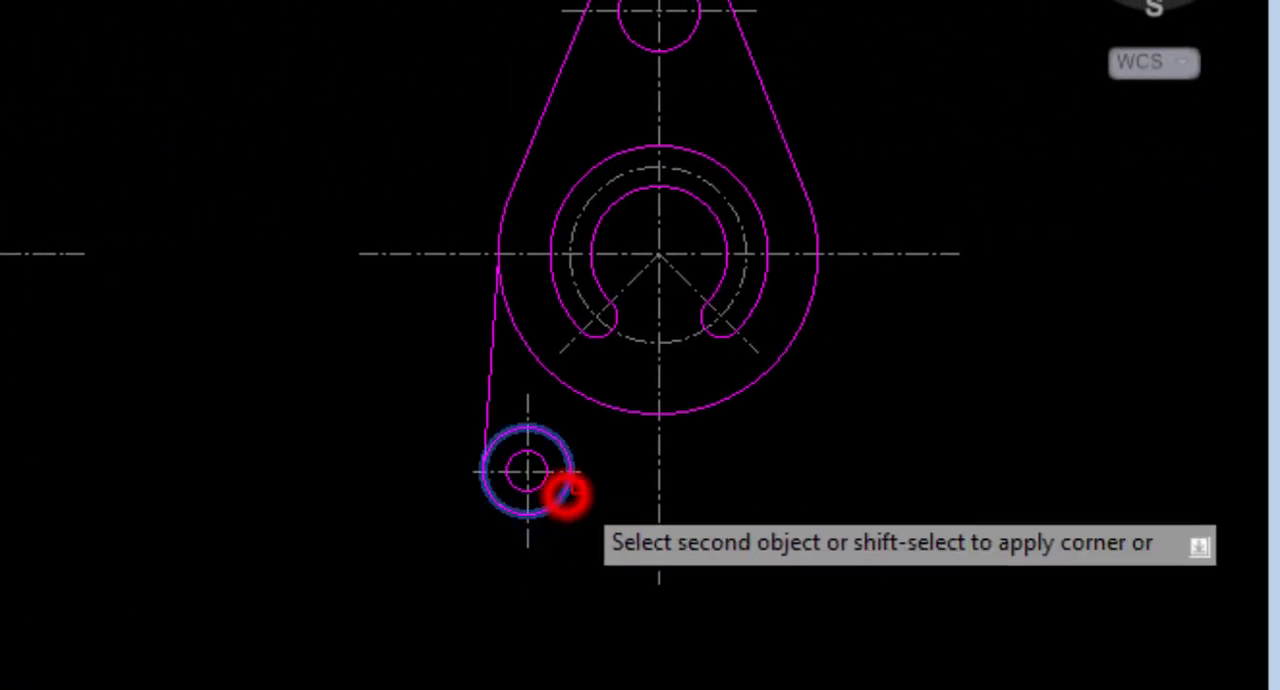
pyautogui.click(720, 406)
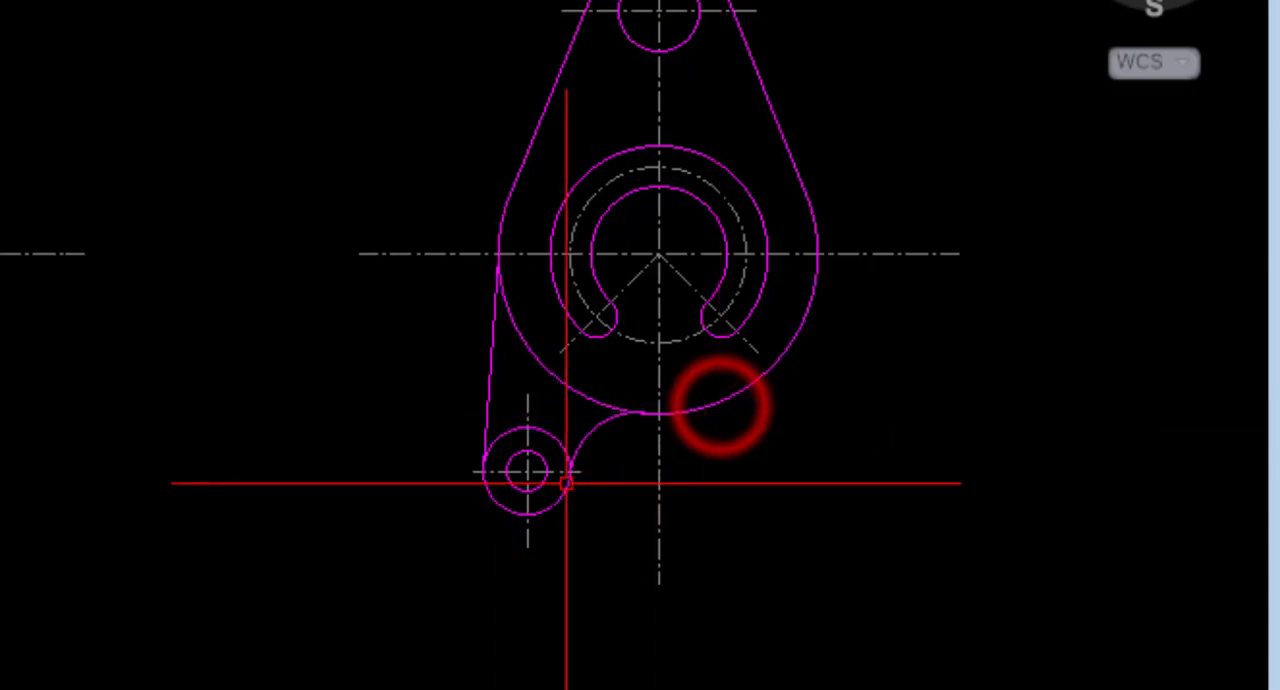
# Add a linear dimension for the vertical distance between the top hole's and the main horizontal centrelines on the original bracket.
pyautogui.moveTo(337, 520); pyautogui.dragTo(331, 518, button='middle')
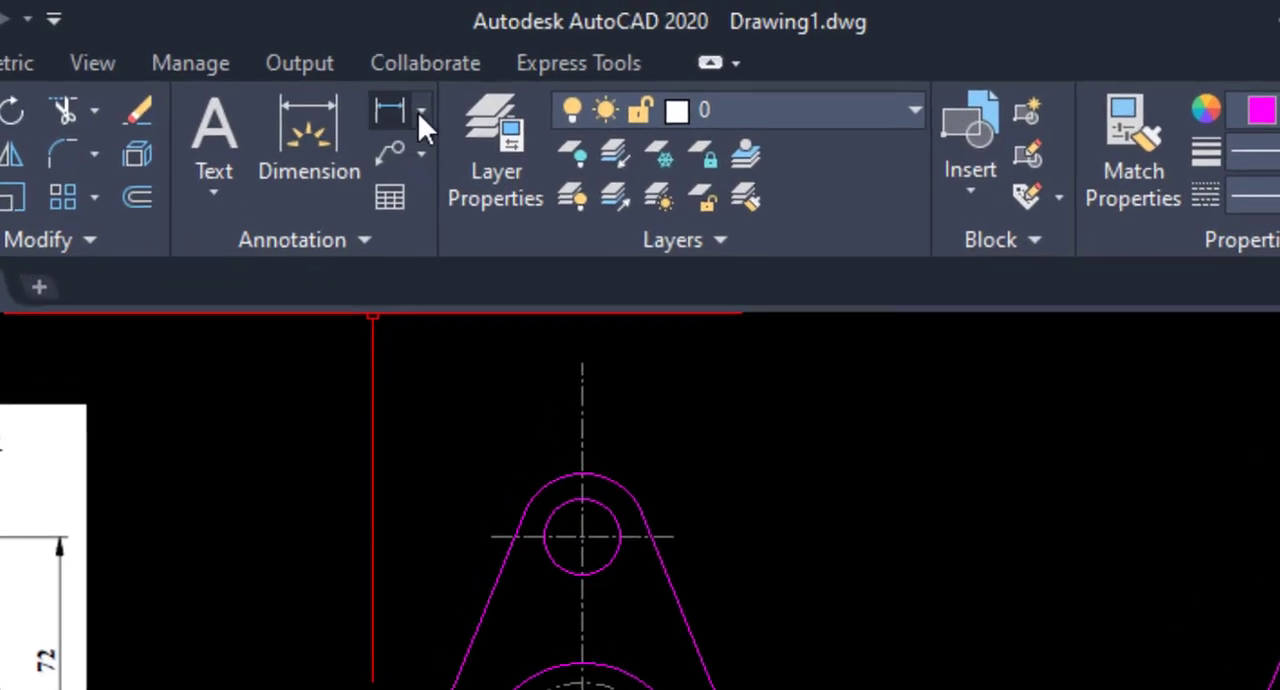
pyautogui.click(469, 56)
pyautogui.click(404, 180)
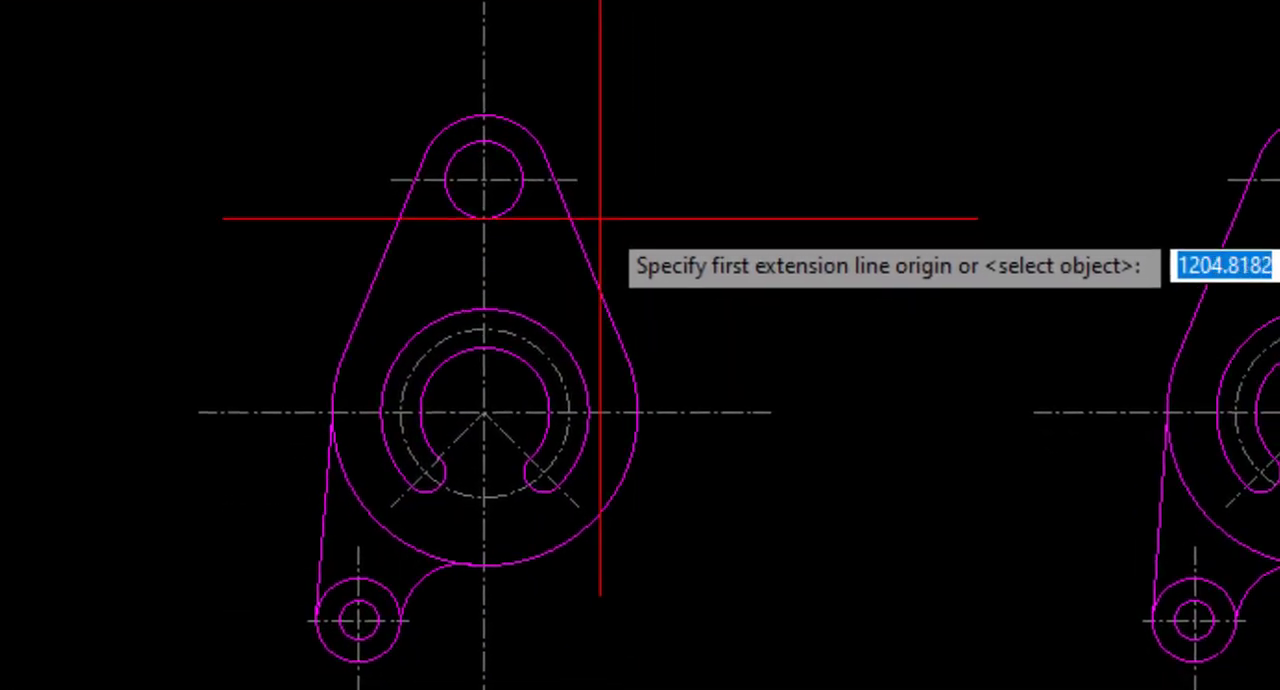
pyautogui.click(578, 179)
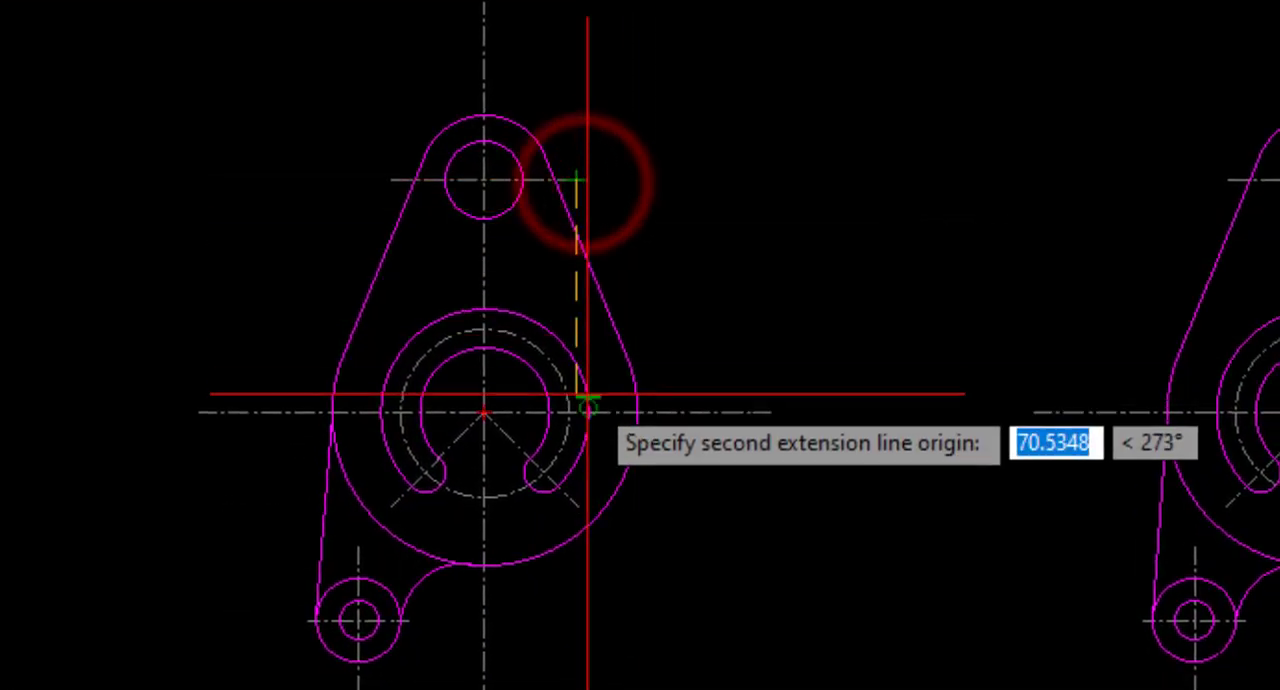
pyautogui.click(758, 410)
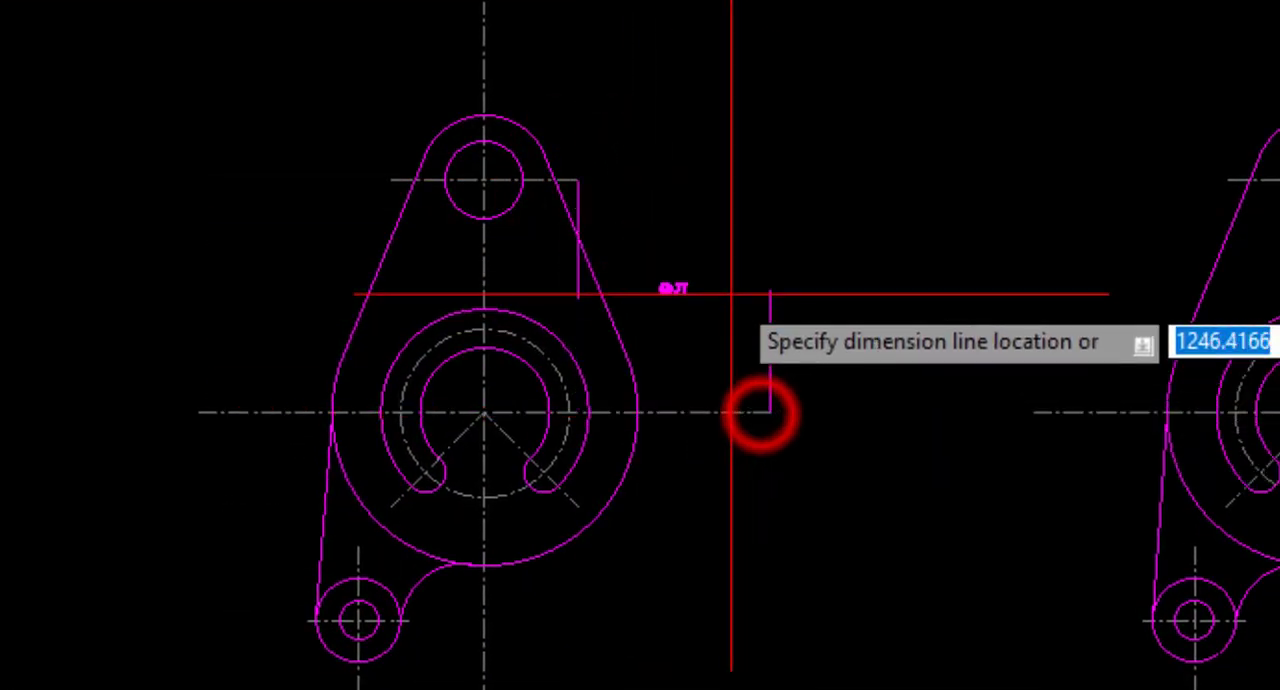
pyautogui.click(792, 229)
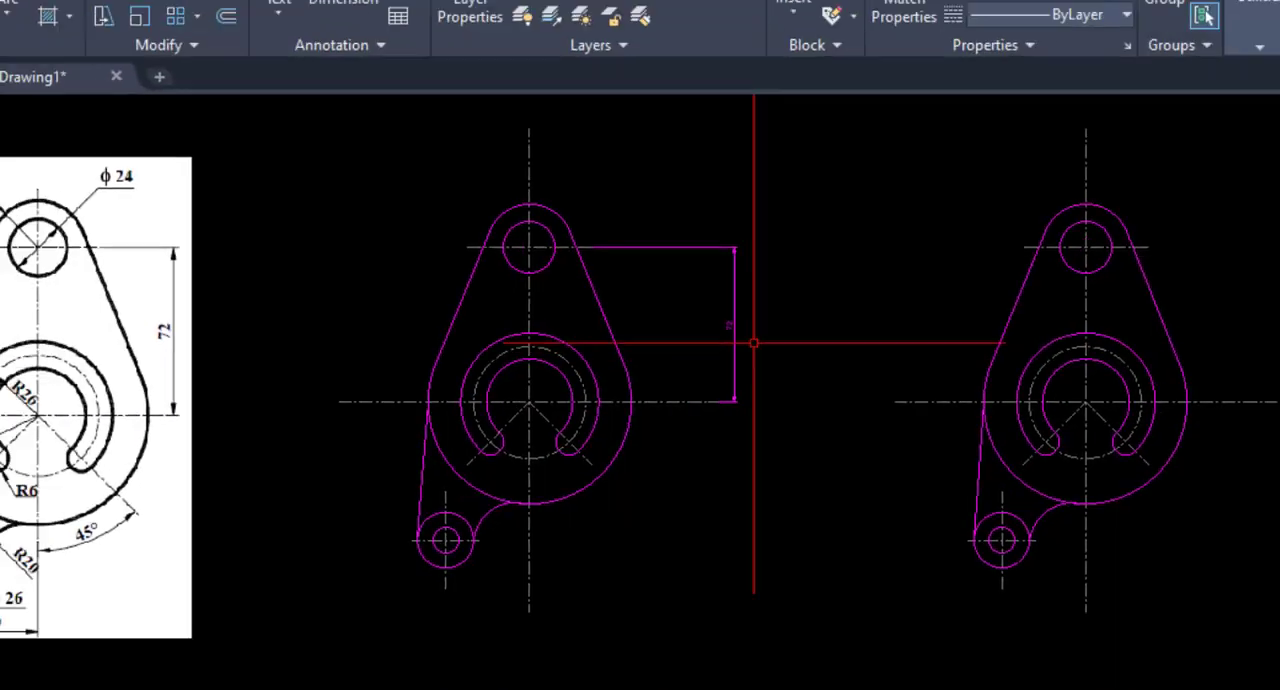
# Change the colour of the vertical linear dimension to green.
pyautogui.click(848, 296)
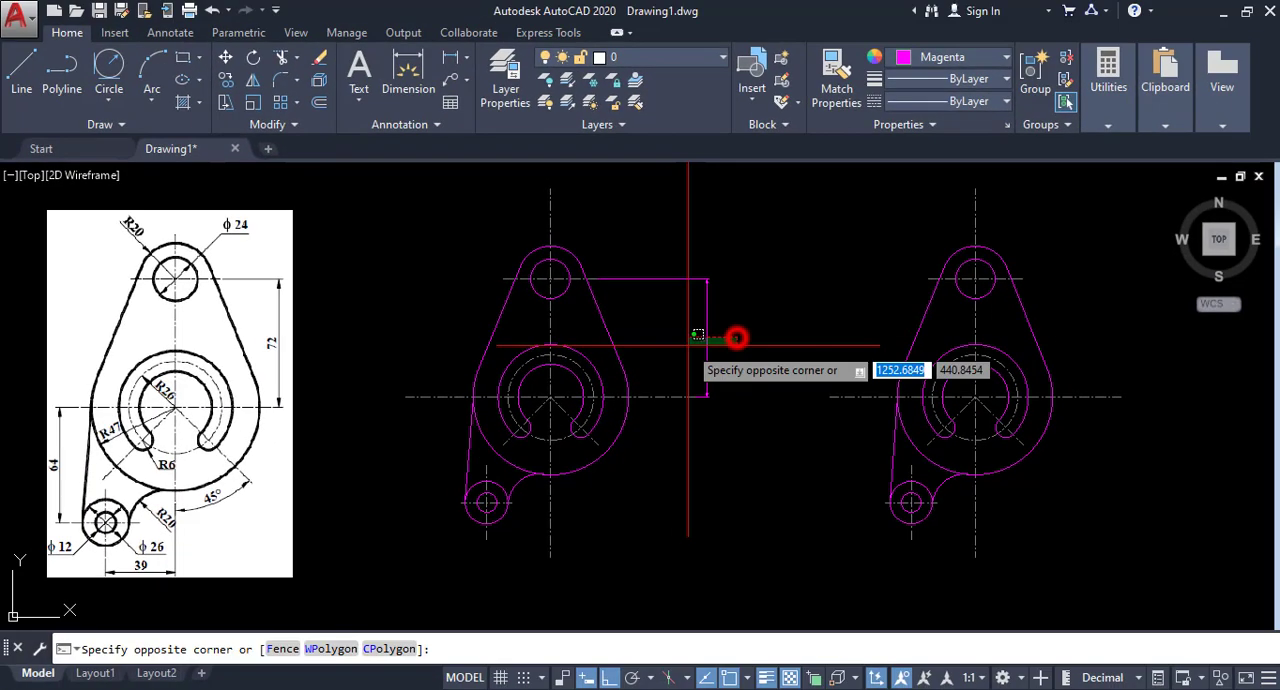
pyautogui.click(726, 319)
pyautogui.click(944, 57)
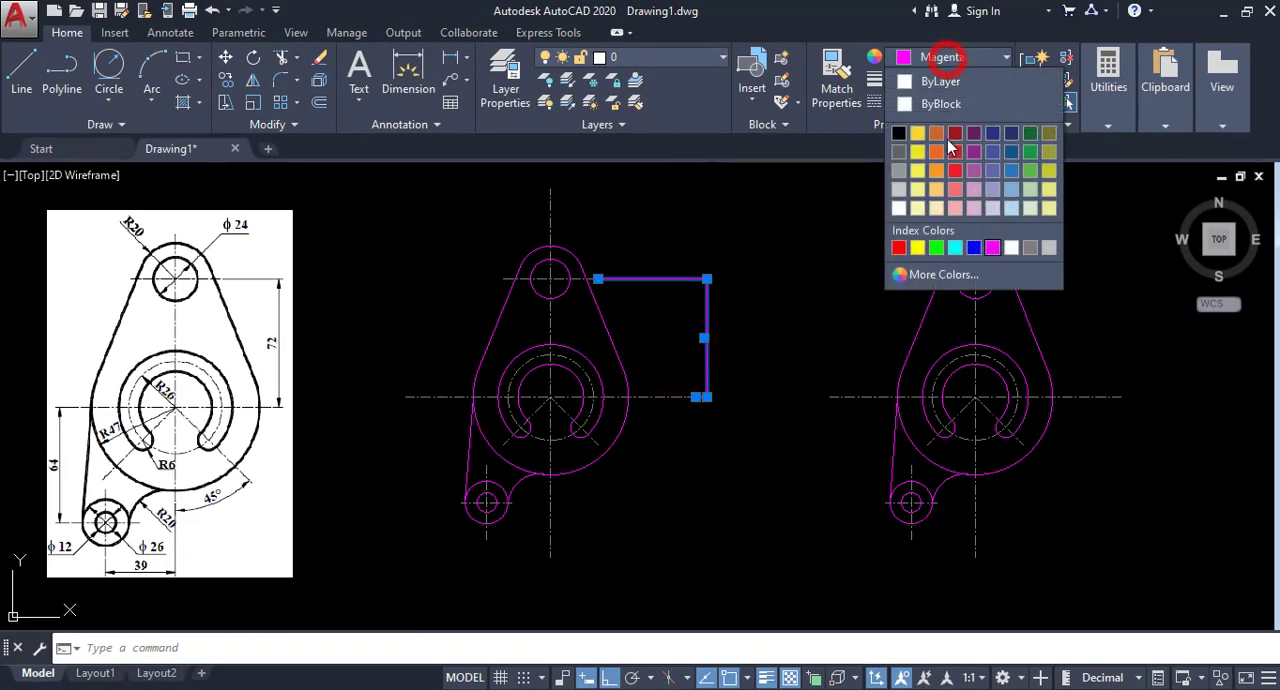
pyautogui.click(936, 248)
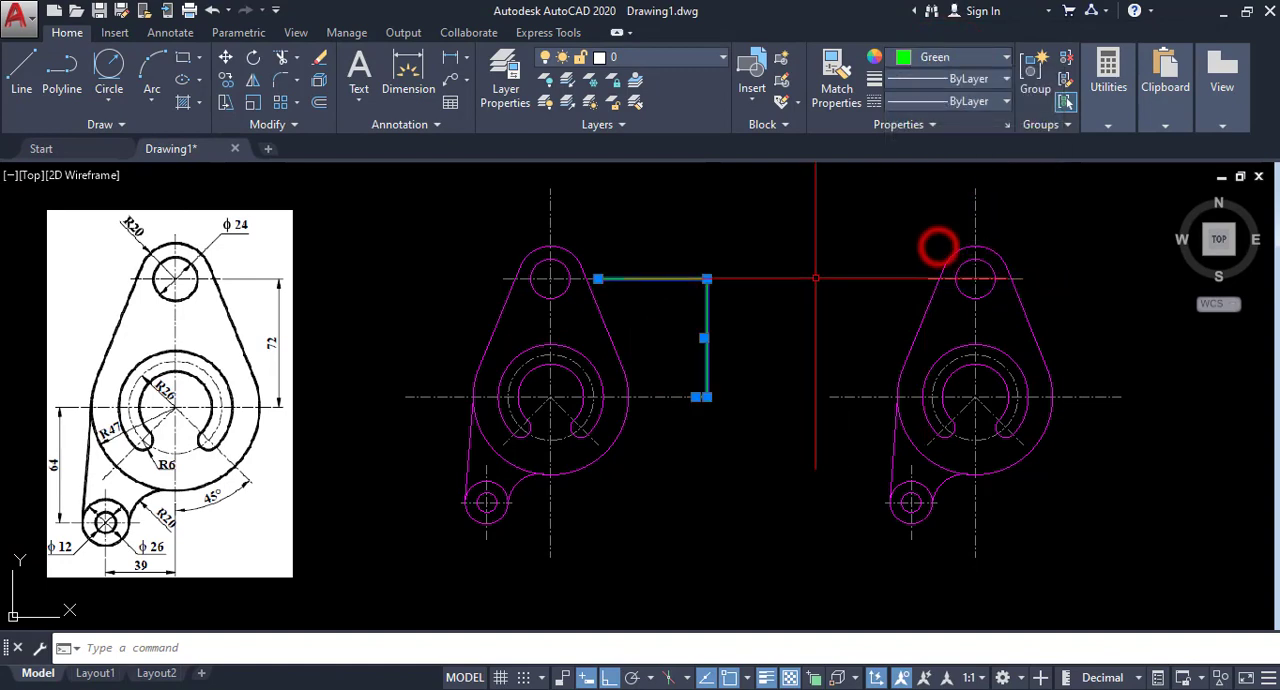
pyautogui.rightClick(748, 235)
pyautogui.click(797, 549)
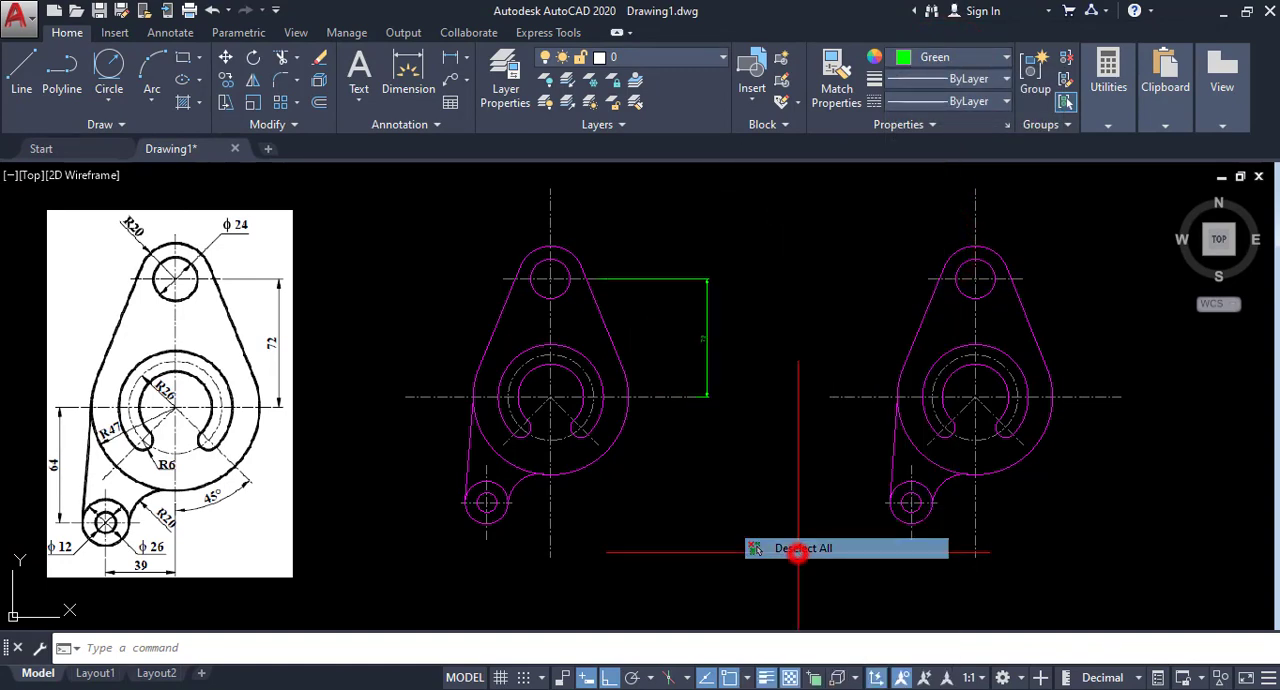
# Set the lineweight of the green linear dimension to 0.00 mm.
pyautogui.click(708, 314)
pyautogui.click(966, 80)
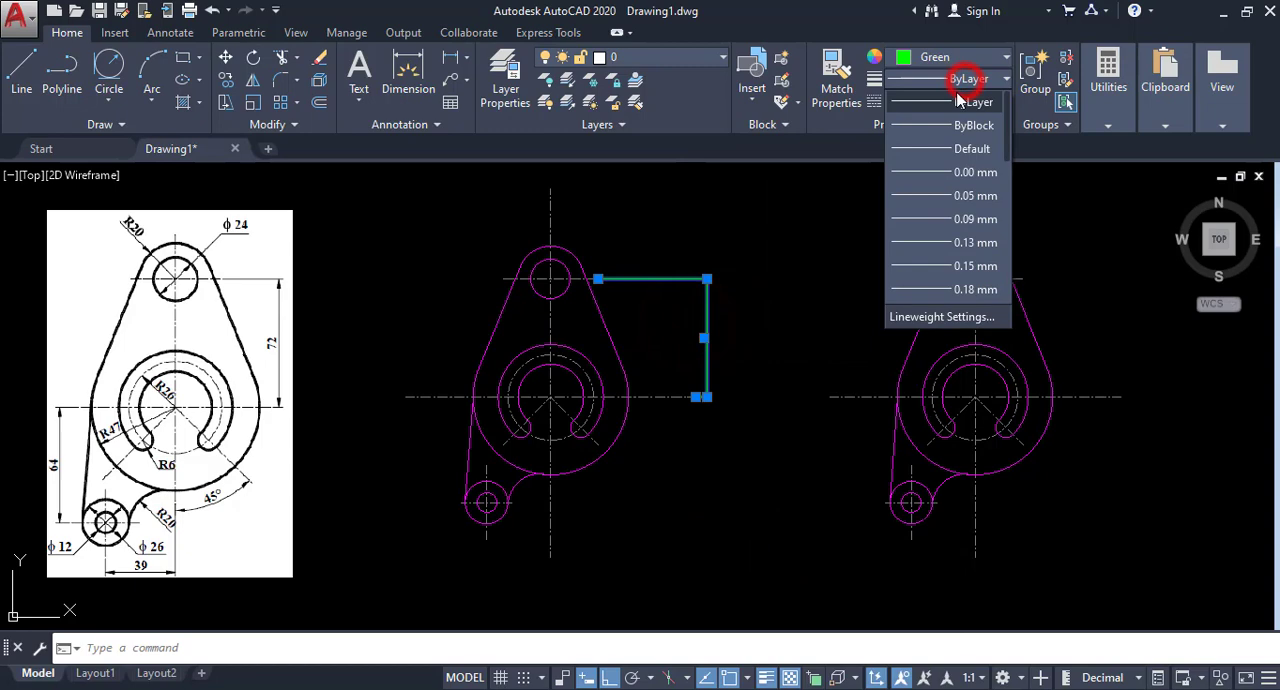
pyautogui.click(940, 180)
pyautogui.rightClick(754, 240)
pyautogui.click(810, 542)
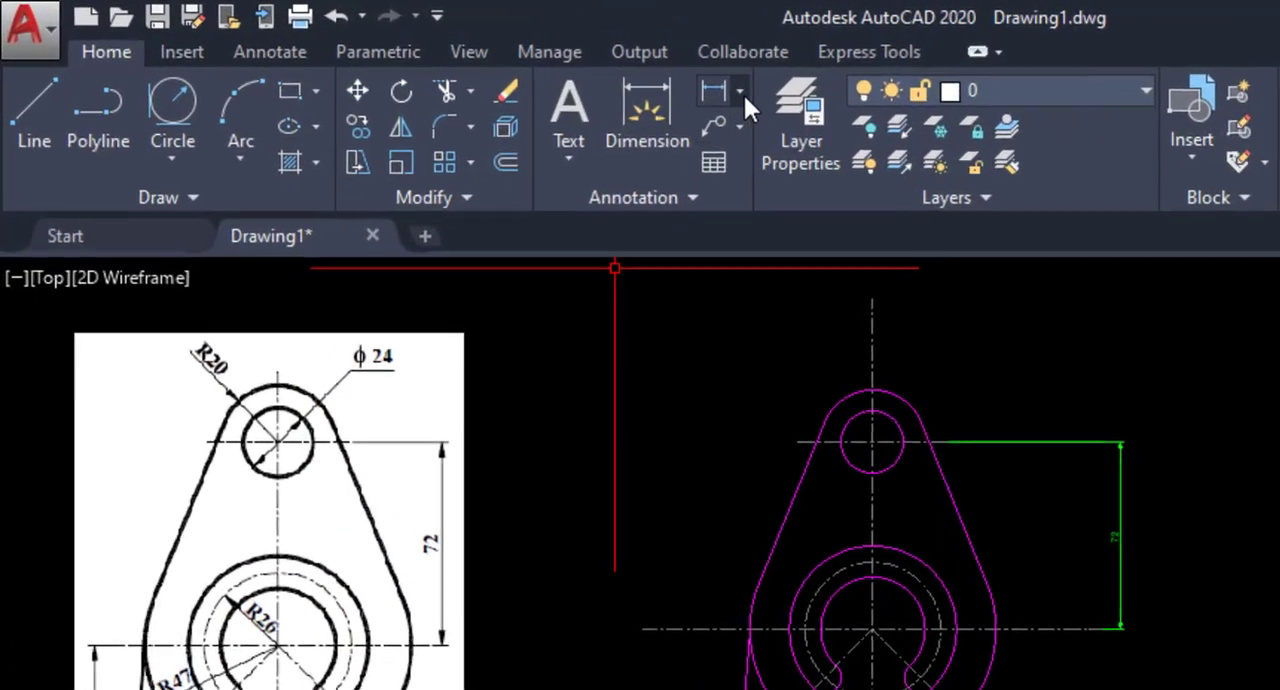
# Add a radius dimension to the bracket's top outer arc, placing its text outside to the upper left.
pyautogui.click(468, 58)
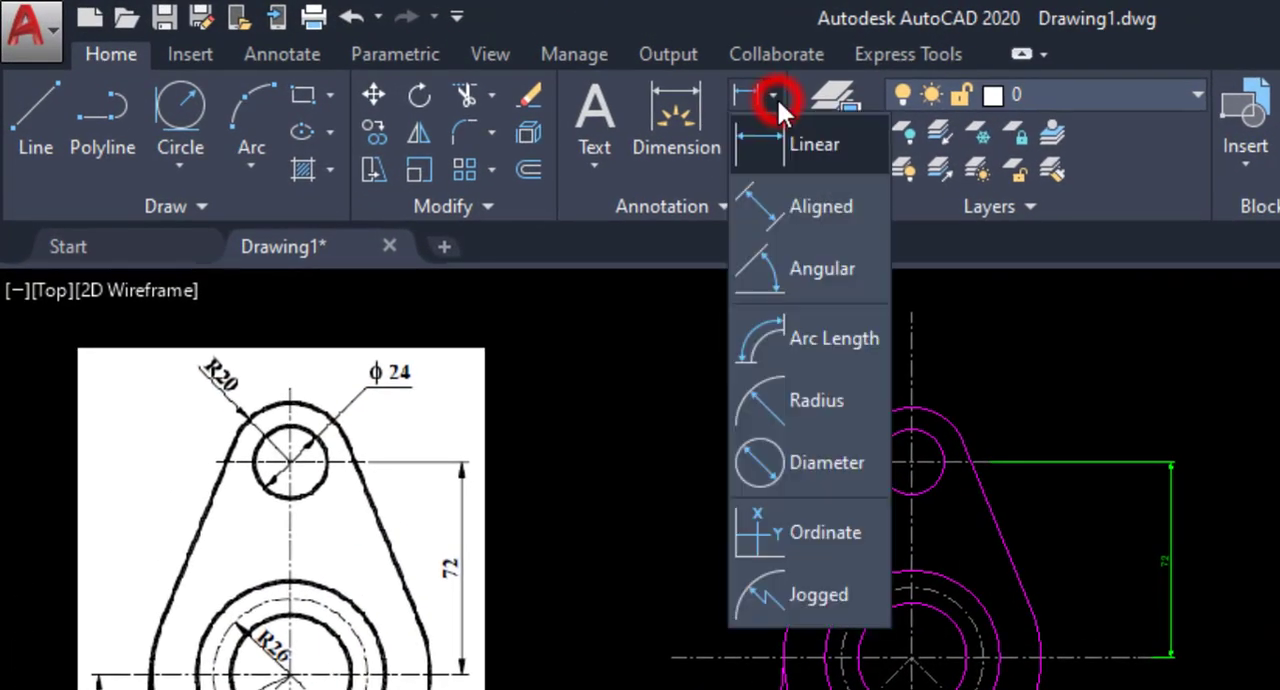
pyautogui.click(790, 408)
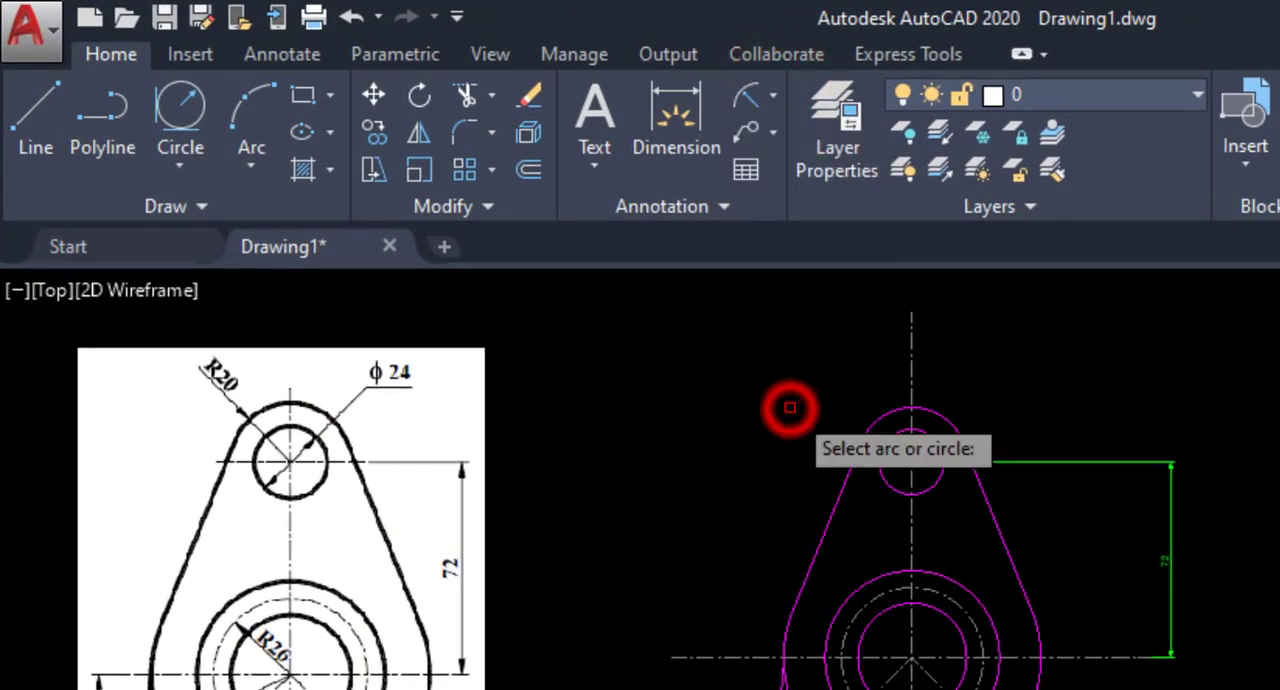
pyautogui.click(866, 419)
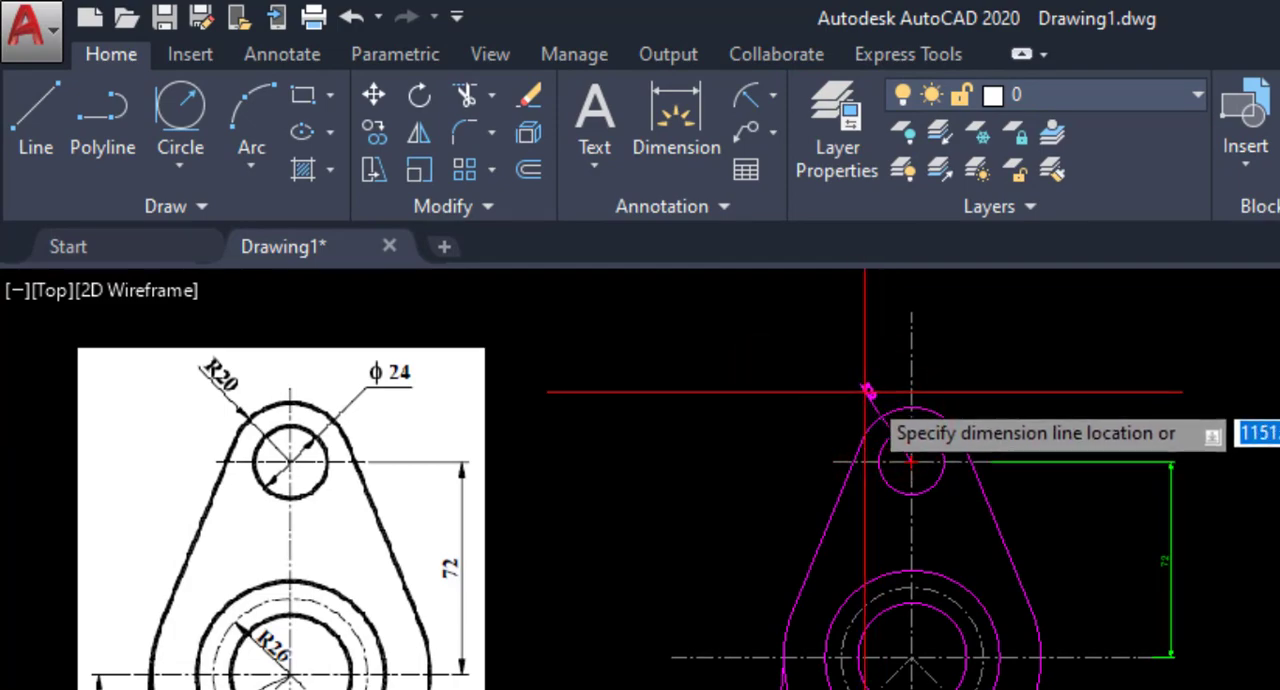
pyautogui.click(860, 388)
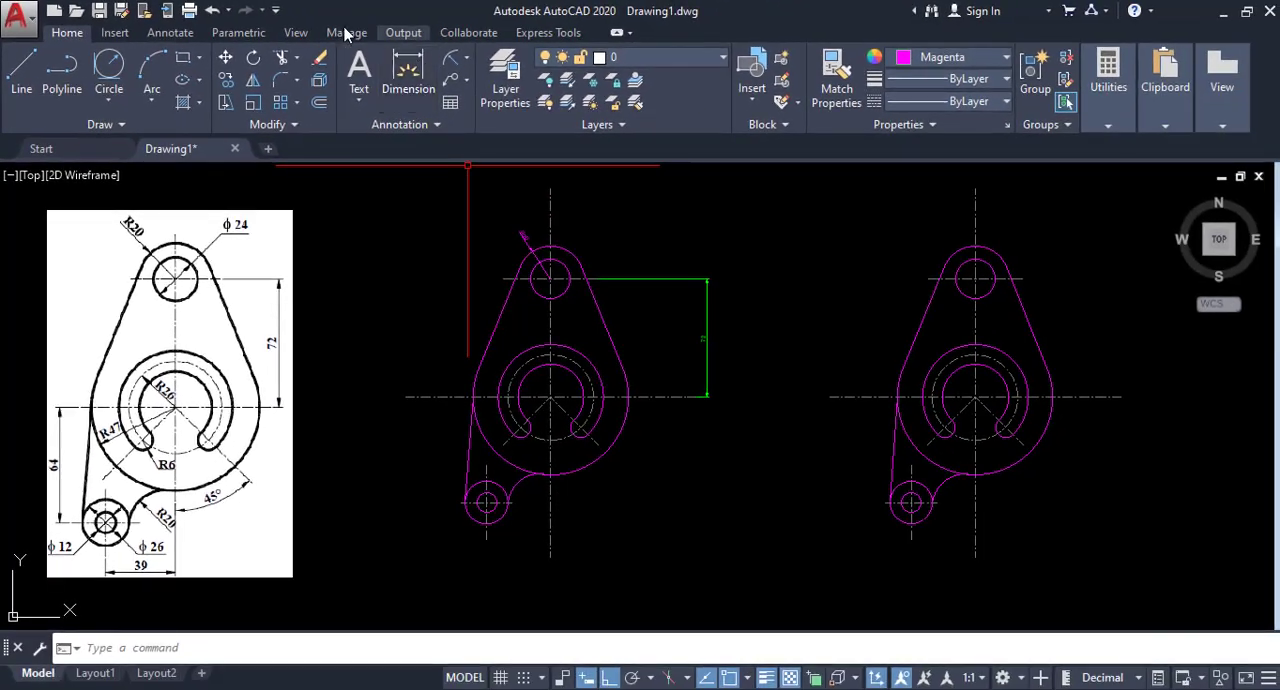
# Match the properties of the green linear dimension onto the top arc's radius dimension.
pyautogui.click(830, 88)
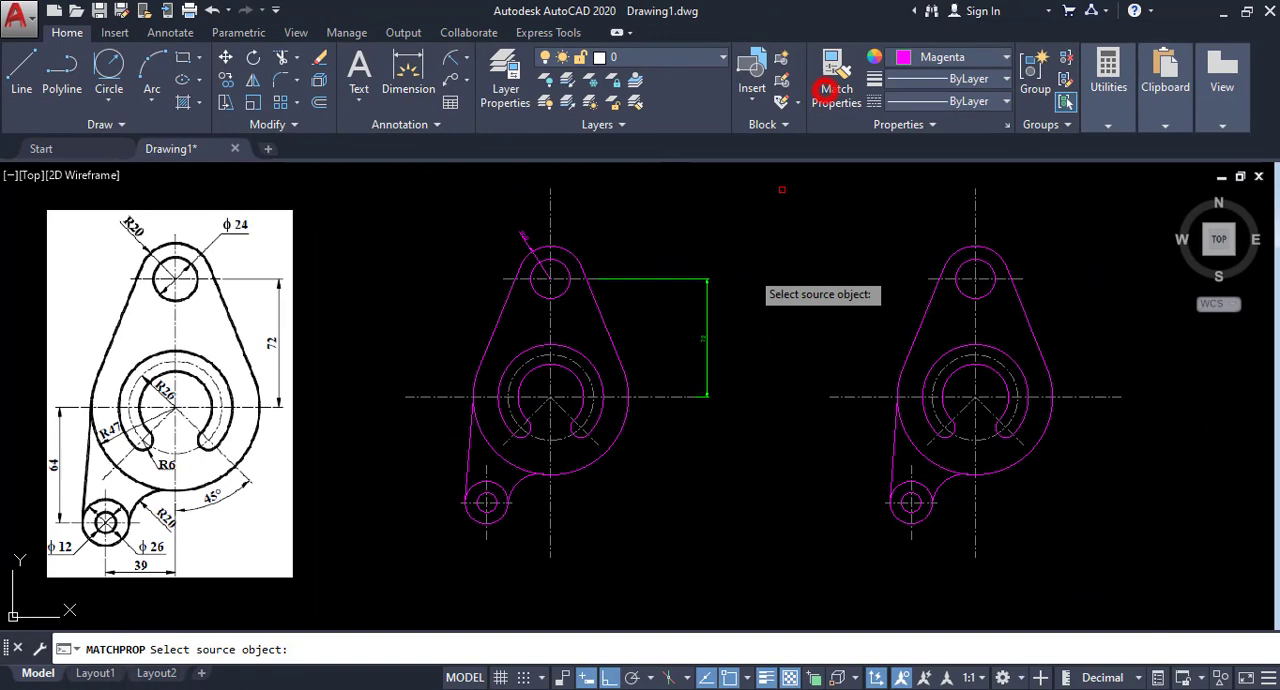
pyautogui.click(704, 345)
pyautogui.click(524, 236)
pyautogui.rightClick(630, 204)
pyautogui.click(668, 220)
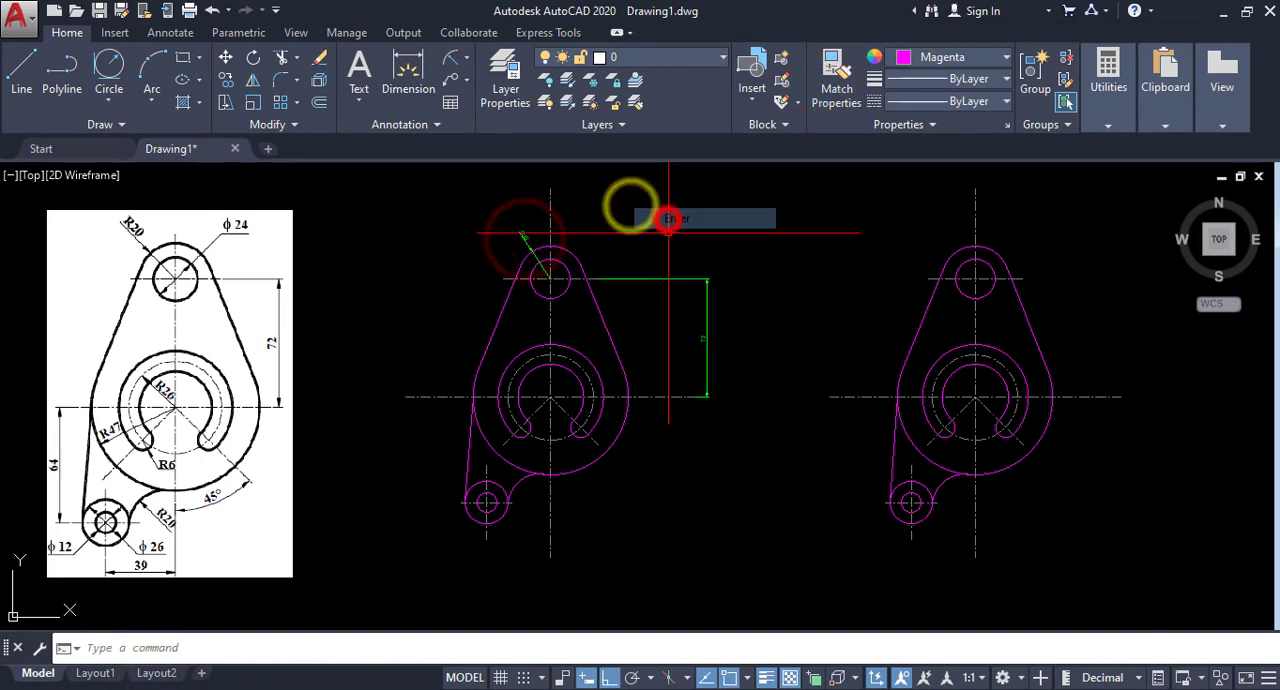
# Set the current drawing colour to green and the current lineweight to 0.00 mm.
pyautogui.click(948, 60)
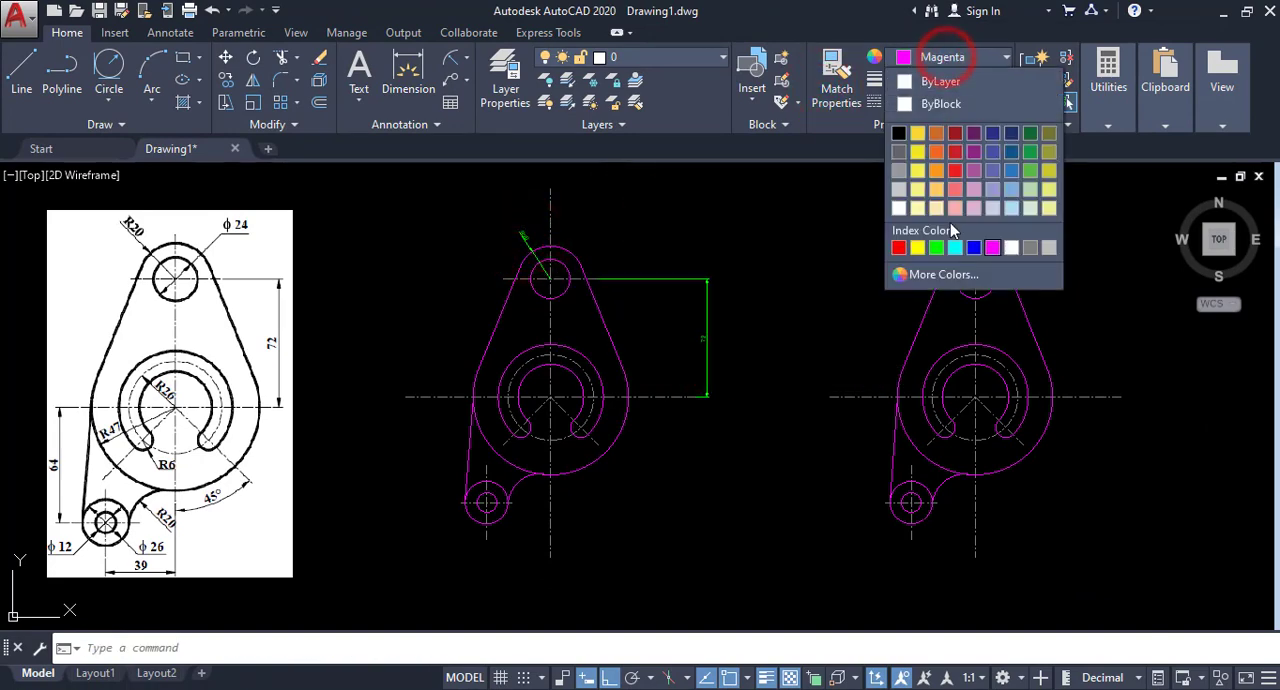
pyautogui.click(937, 250)
pyautogui.click(958, 79)
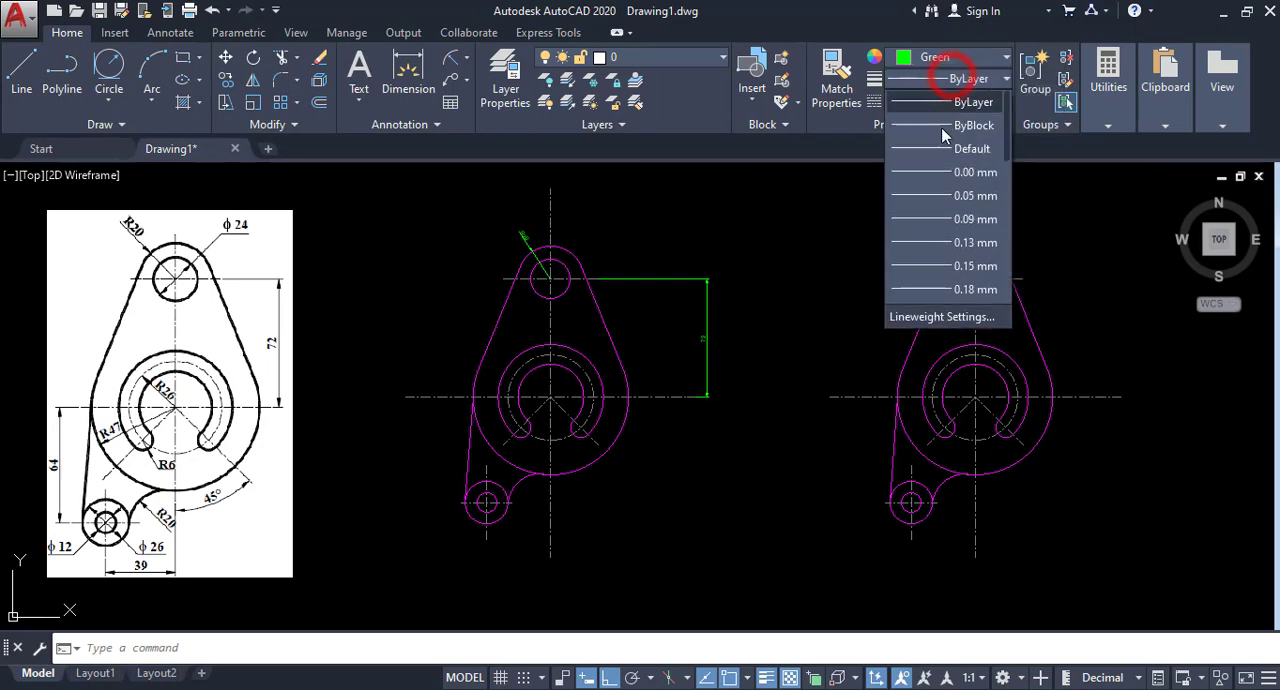
pyautogui.click(938, 173)
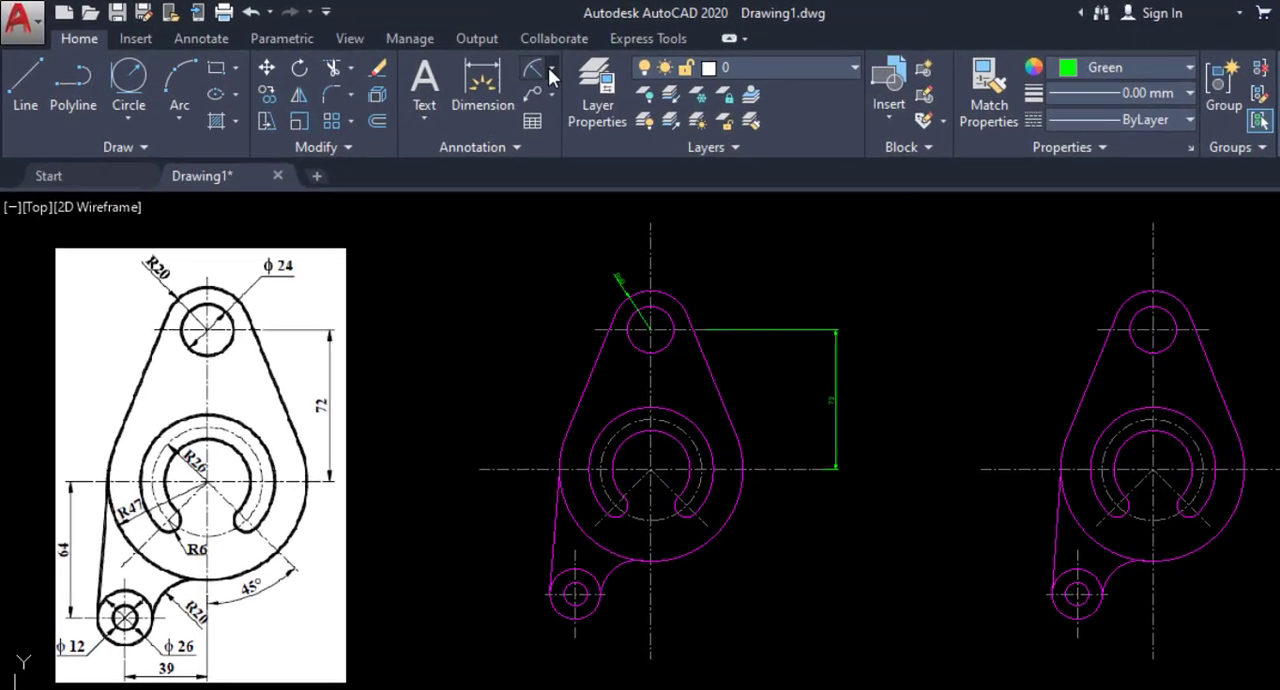
# Add a diameter dimension to the top hole, placing its text outside to the upper right.
pyautogui.click(465, 57)
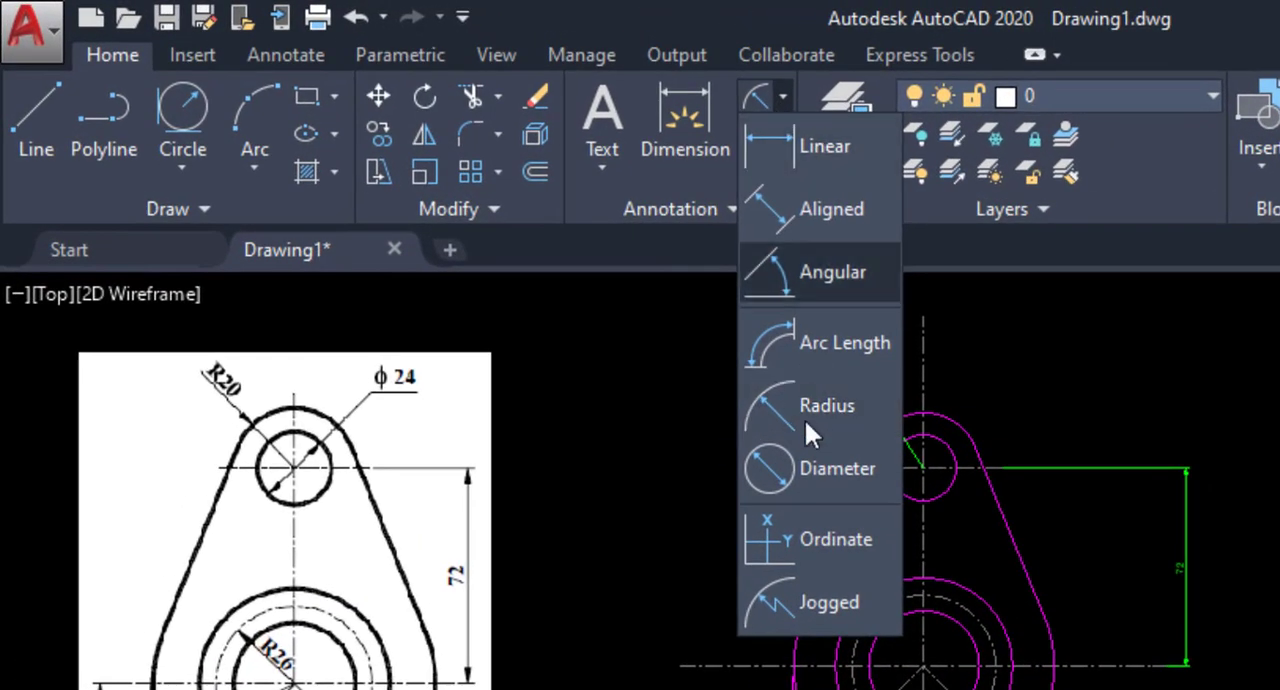
pyautogui.click(803, 467)
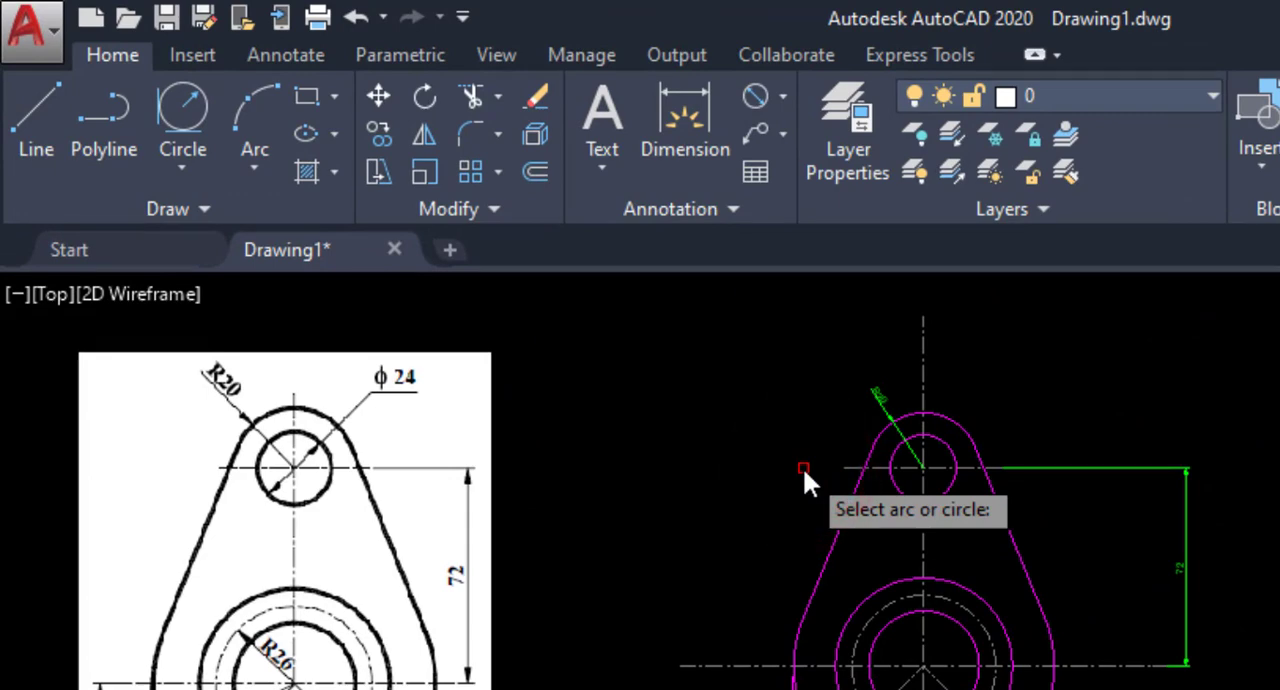
pyautogui.click(946, 448)
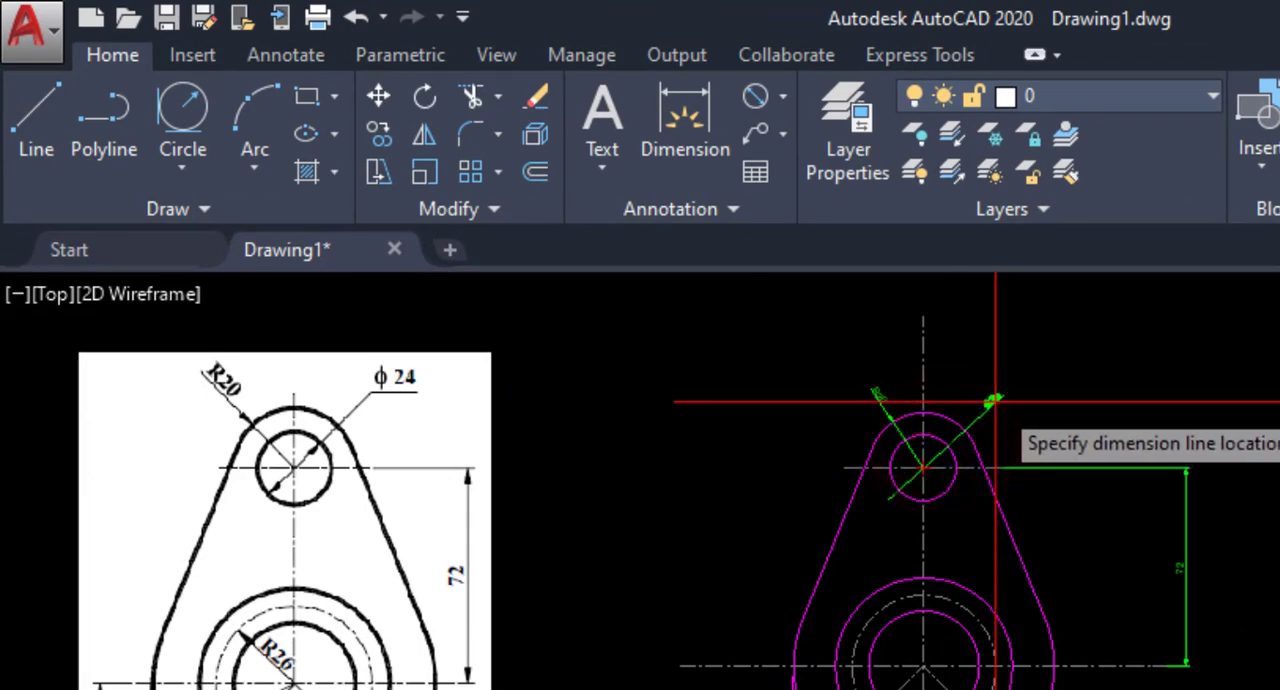
pyautogui.click(995, 400)
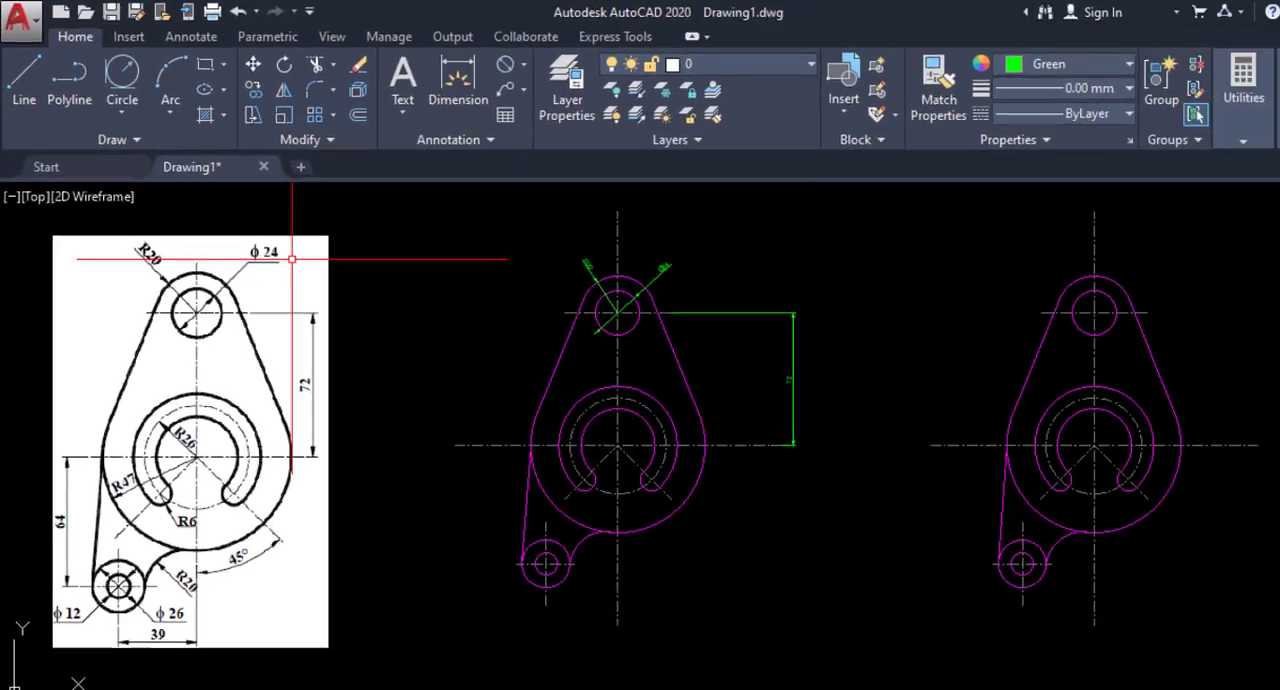
# Modify the ISO-25 dimension style to use ISO standard text alignment and set it as the current style.
pyautogui.scroll(2, 880, 368)
pyautogui.moveTo(502, 257); pyautogui.dragTo(700, 292, button='middle')
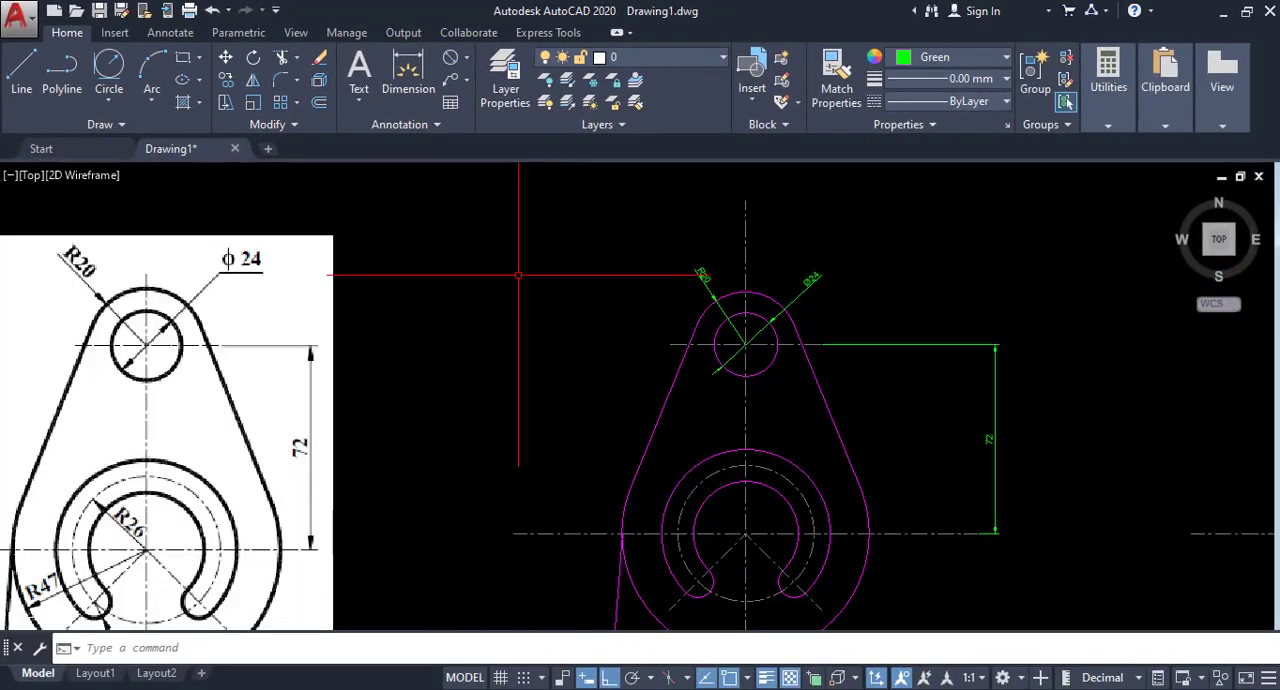
pyautogui.moveTo(460, 280); pyautogui.dragTo(508, 281, button='middle')
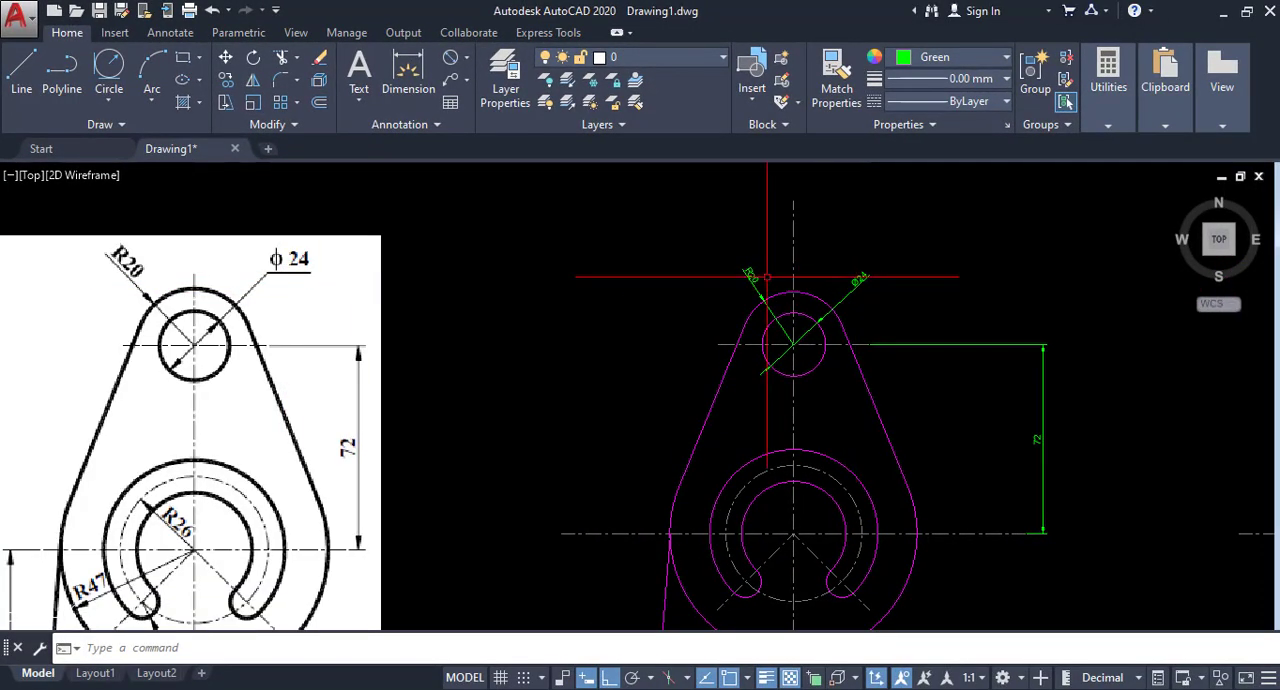
pyautogui.click(422, 128)
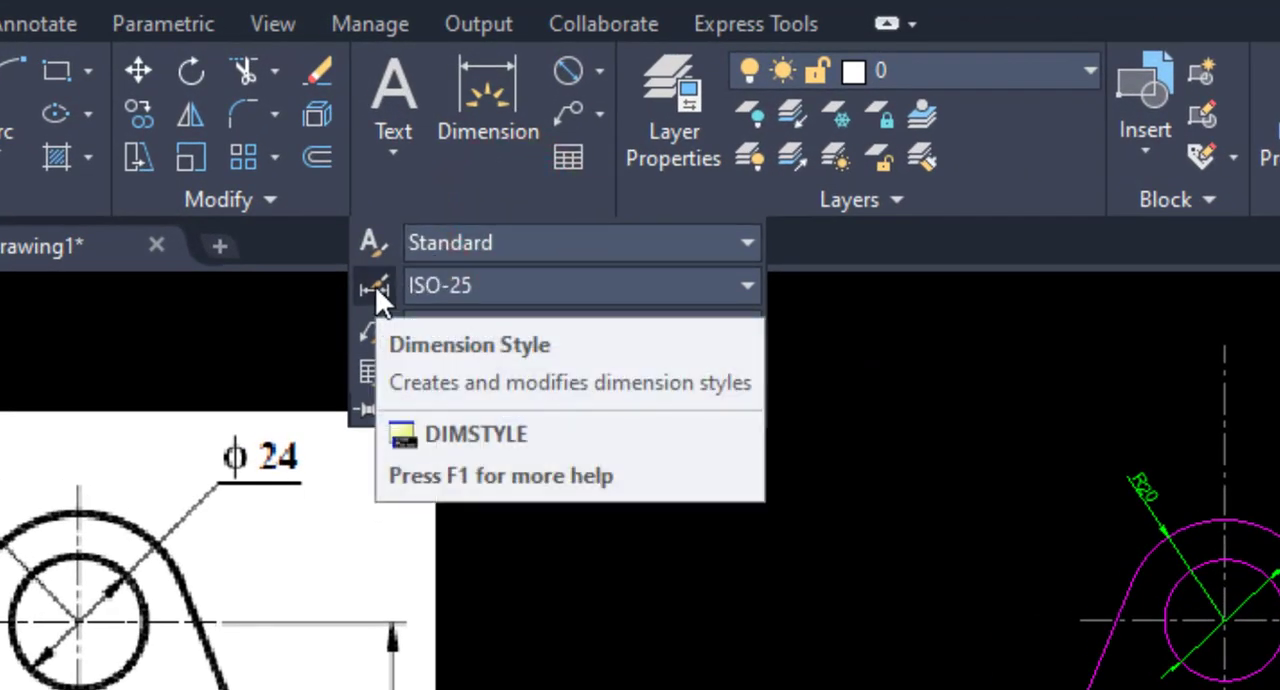
pyautogui.click(375, 286)
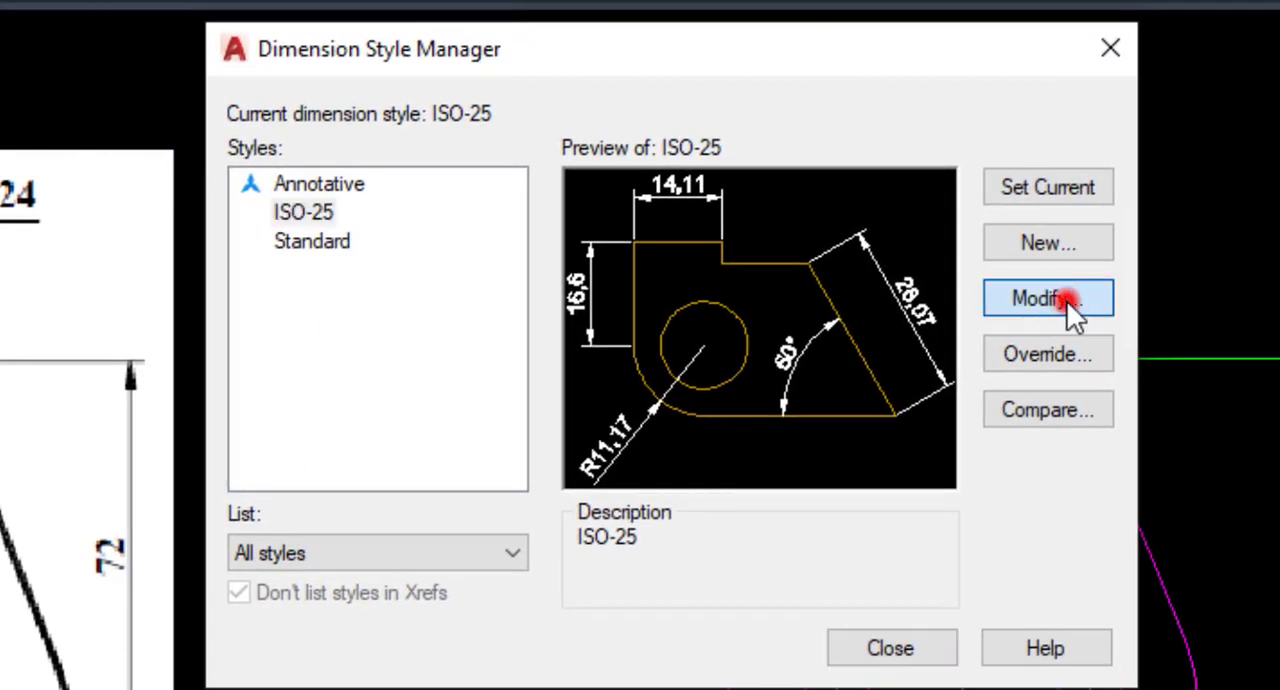
pyautogui.click(1203, 515)
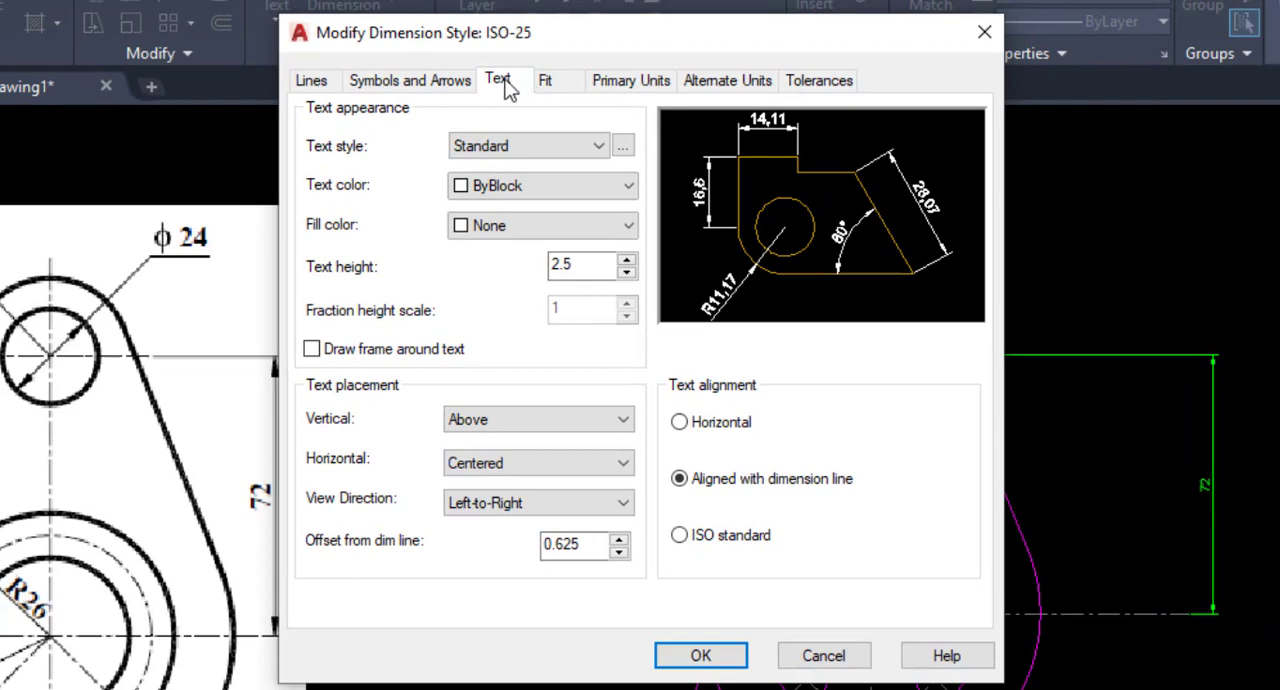
pyautogui.click(684, 537)
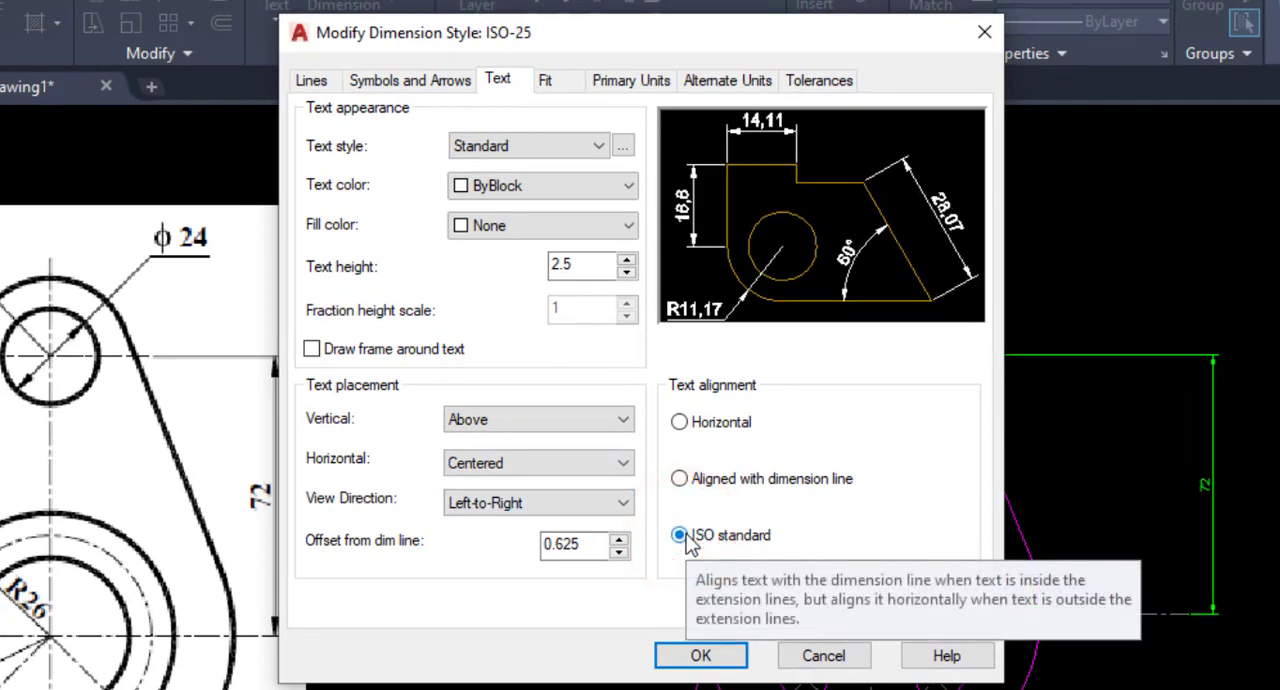
pyautogui.click(708, 655)
pyautogui.click(918, 230)
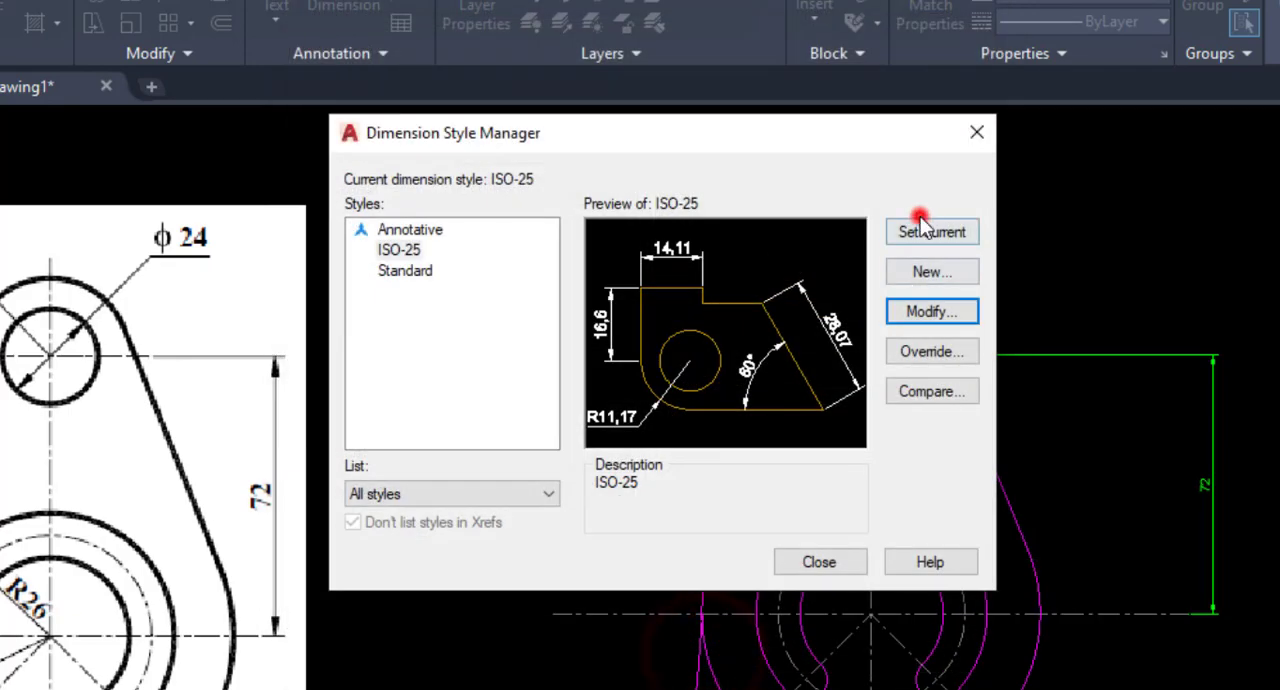
pyautogui.click(819, 561)
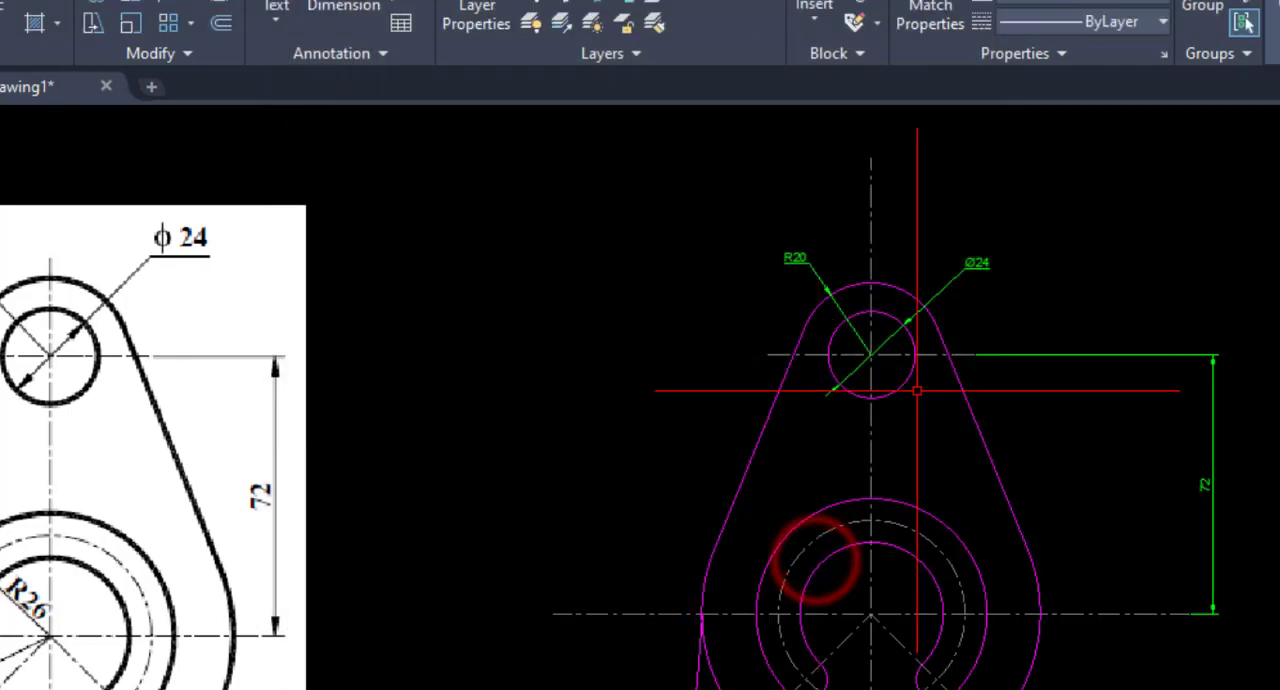
# Add a radius dimension to the slot's dash-dot centreline arc, placing its text outside the slot to the upper right.
pyautogui.scroll(-3, 586, 474)
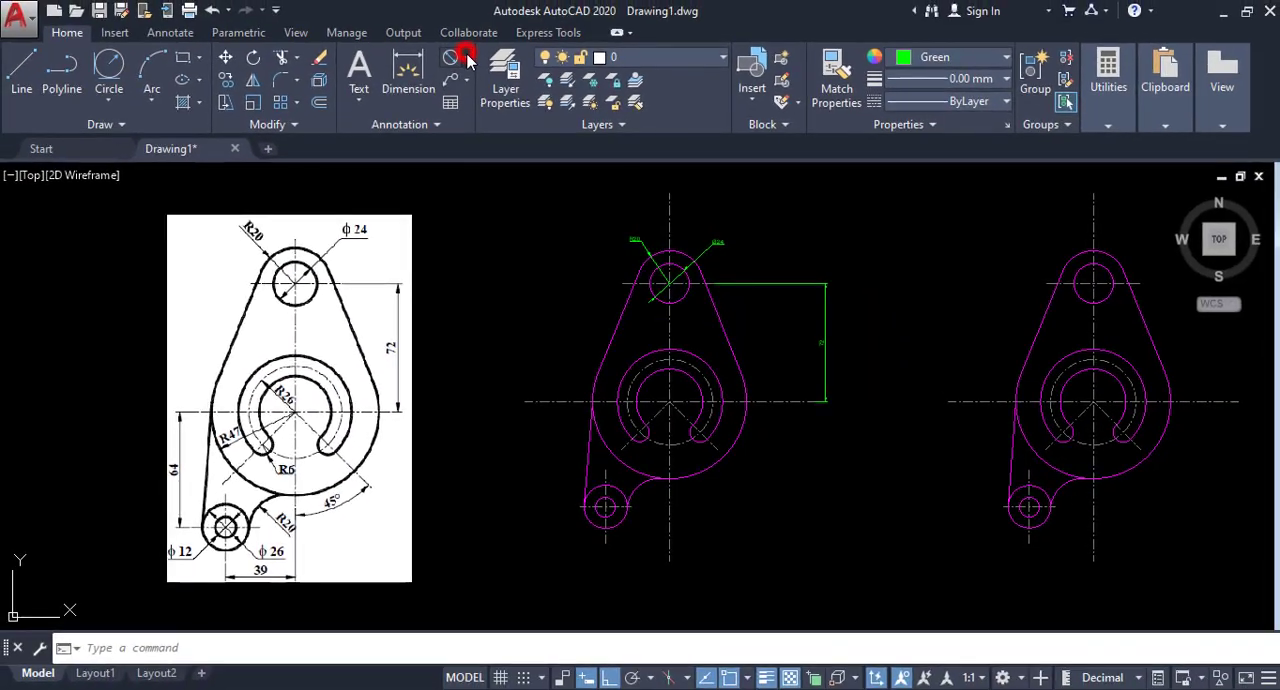
pyautogui.click(465, 57)
pyautogui.click(488, 243)
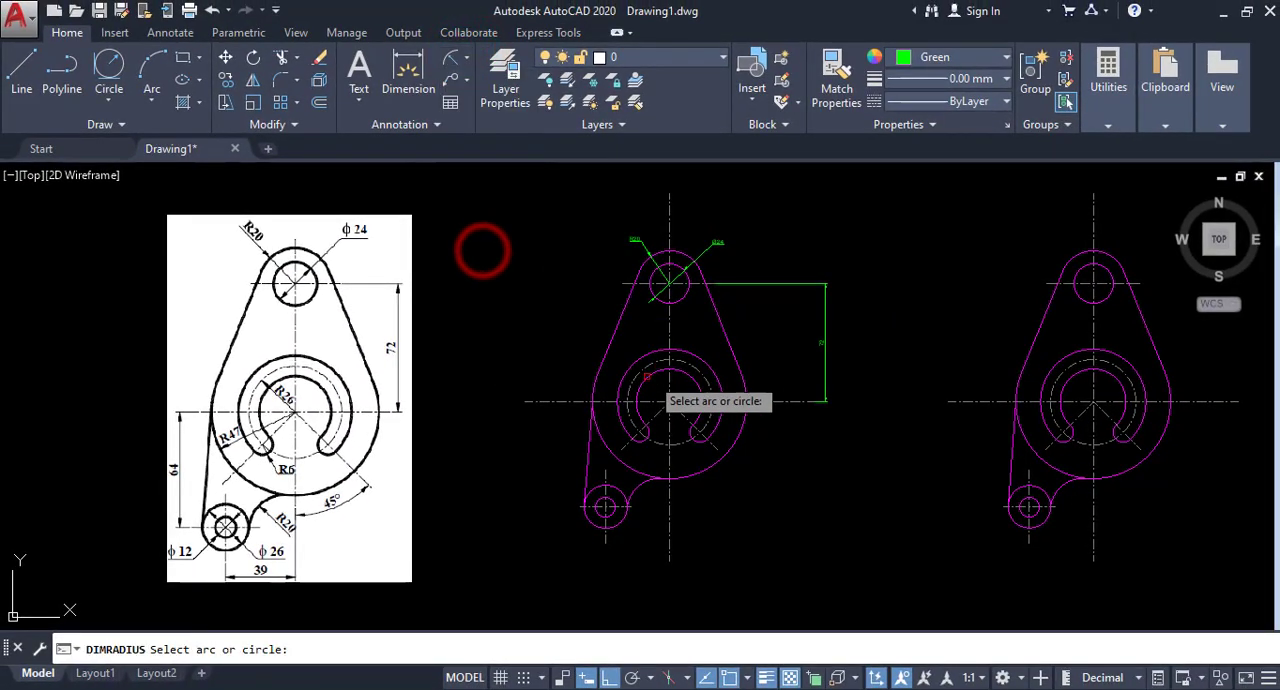
pyautogui.click(688, 363)
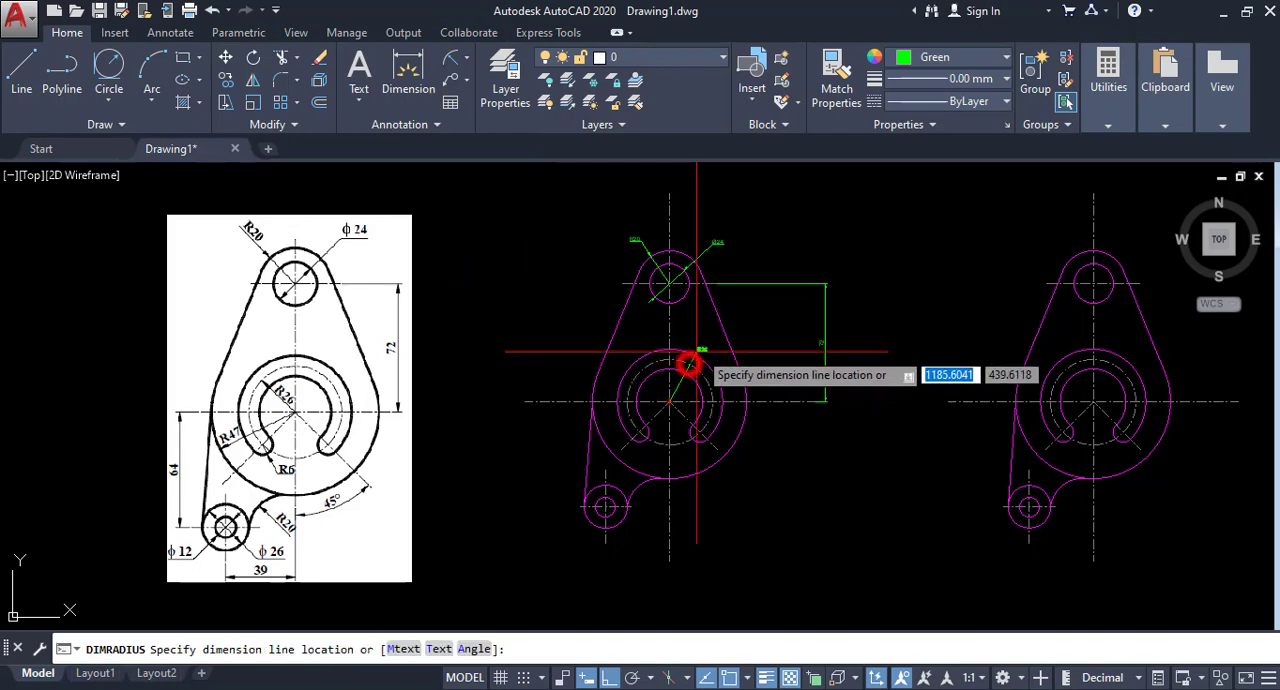
pyautogui.click(708, 346)
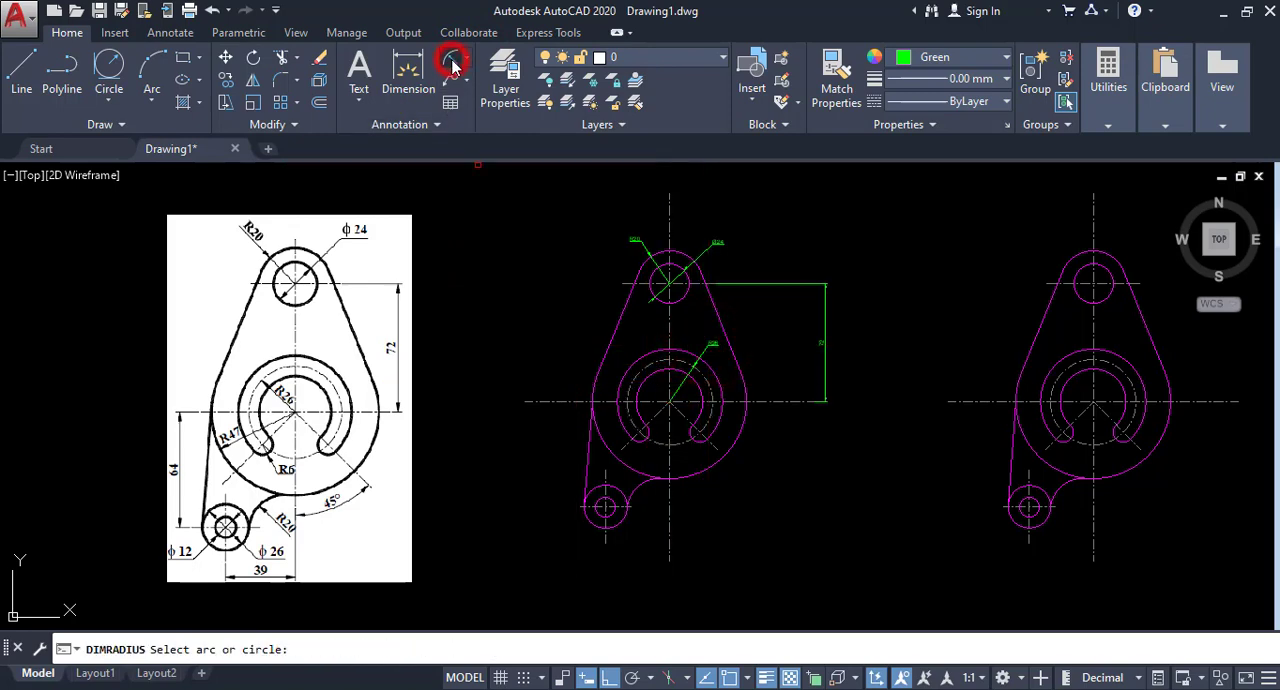
# Add a radius dimension to the large outer arc of the plate and move its text outside the arc, to the lower right.
pyautogui.click(742, 432)
pyautogui.click(750, 440)
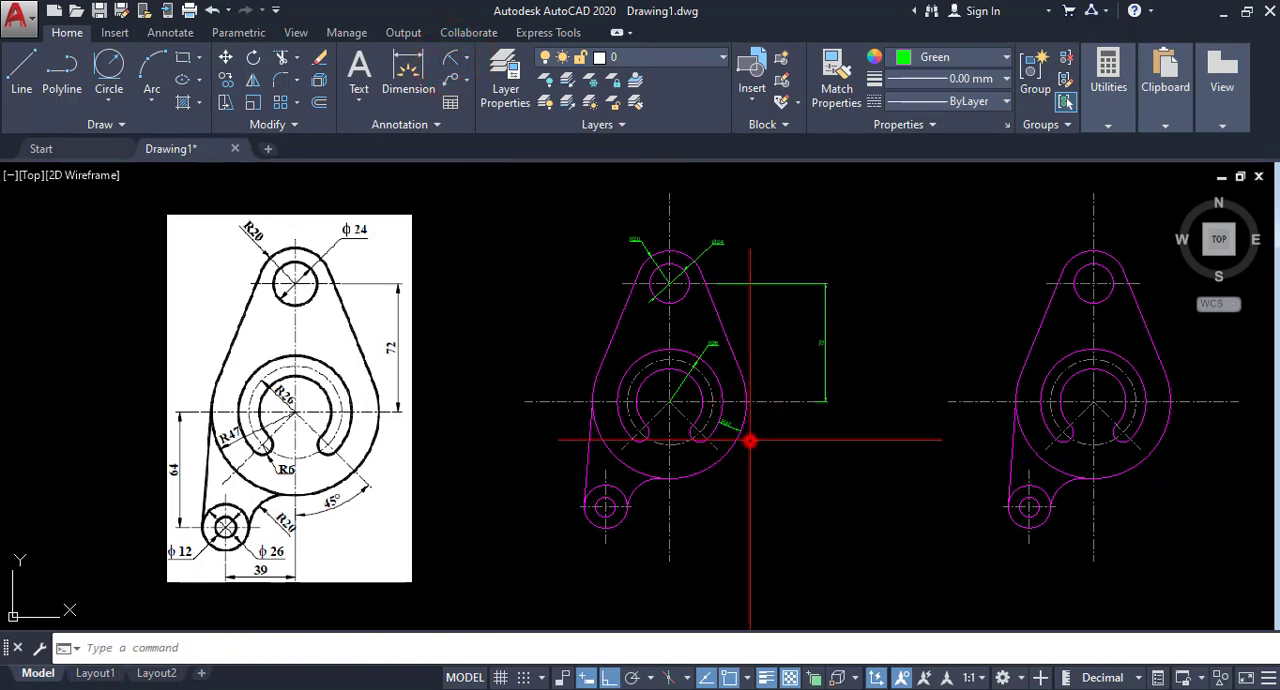
pyautogui.scroll(5, 735, 441)
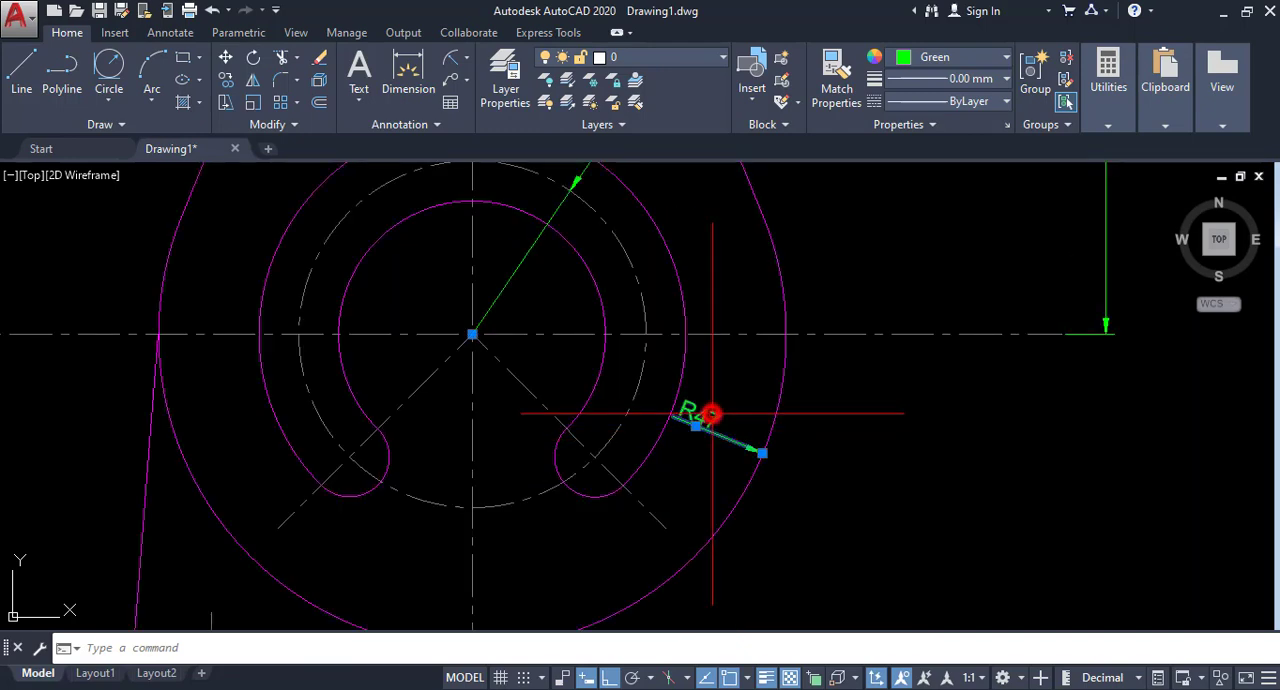
pyautogui.moveTo(696, 425)
pyautogui.click(749, 455)
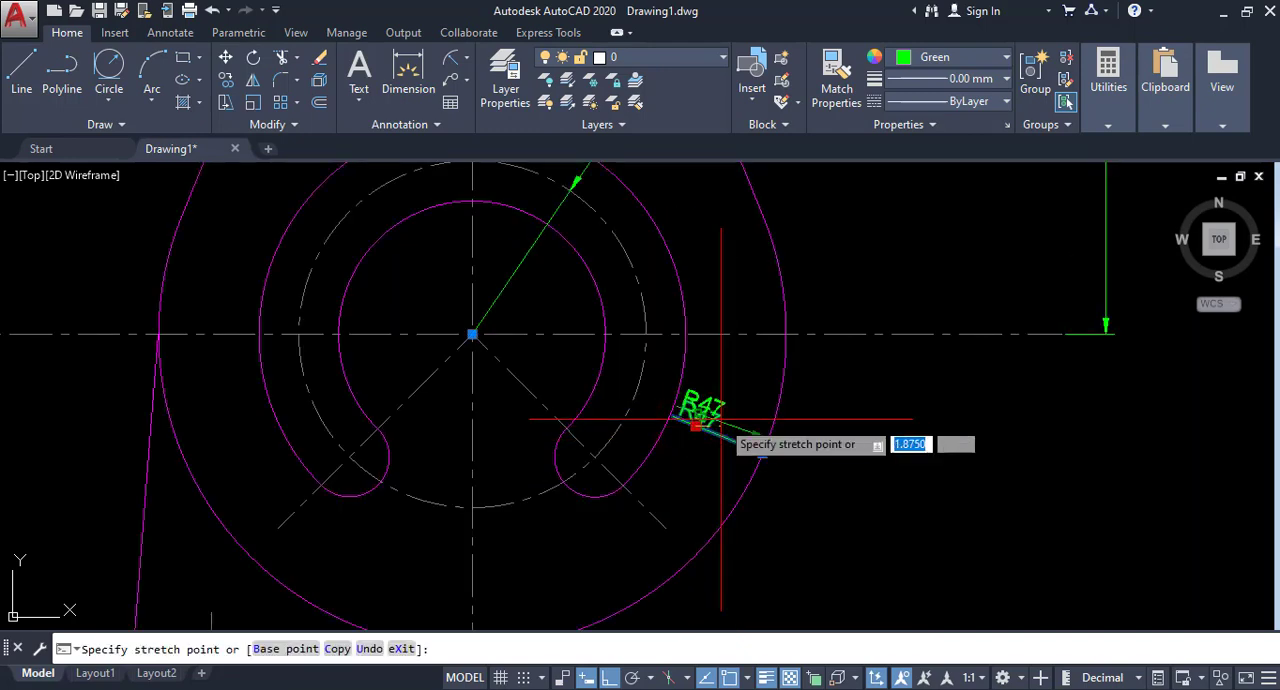
pyautogui.click(809, 491)
pyautogui.scroll(-2, 831, 467)
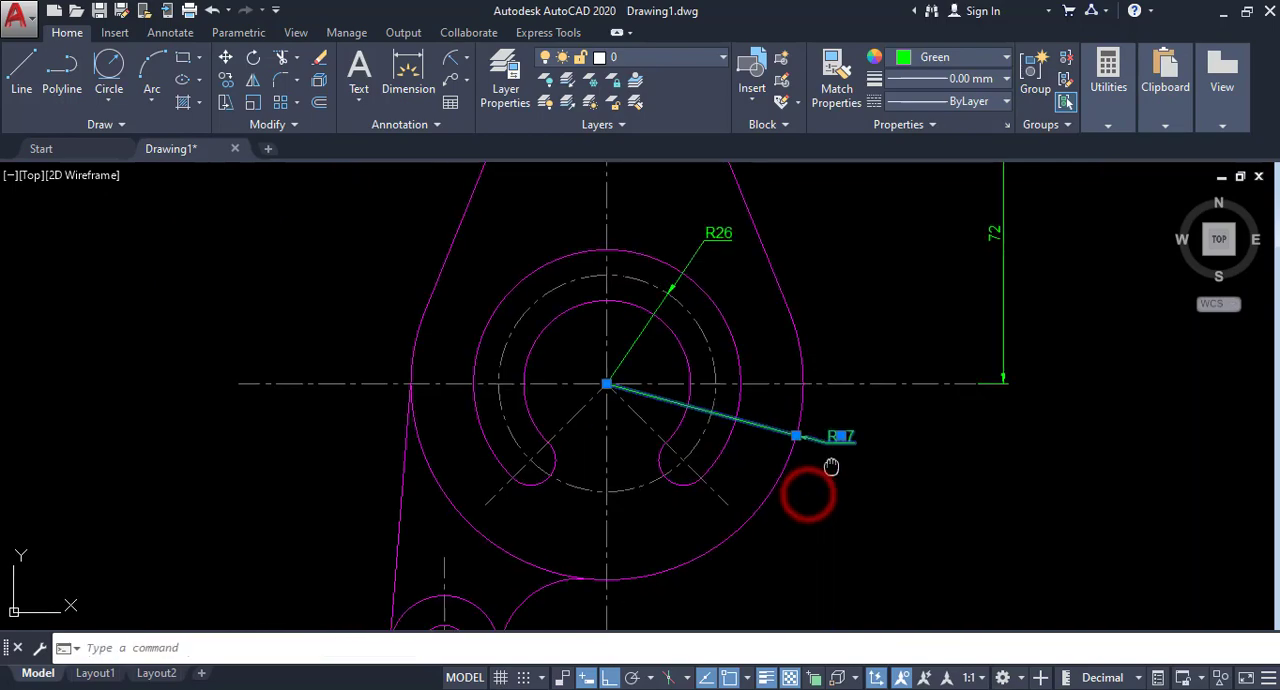
pyautogui.moveTo(831, 467); pyautogui.dragTo(837, 439, button='middle')
pyautogui.rightClick(748, 409)
pyautogui.click(800, 540)
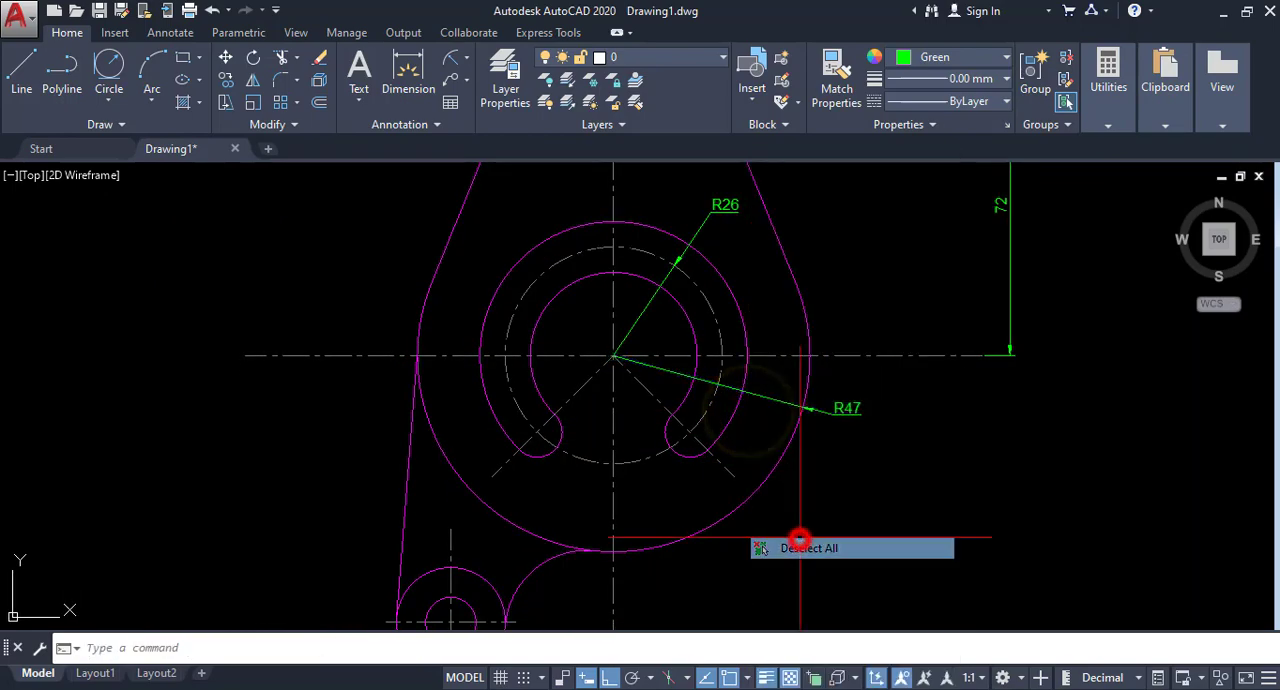
pyautogui.scroll(-2, 711, 435)
pyautogui.moveTo(711, 435); pyautogui.dragTo(724, 380, button='middle')
pyautogui.moveTo(676, 408); pyautogui.dragTo(782, 407, button='middle')
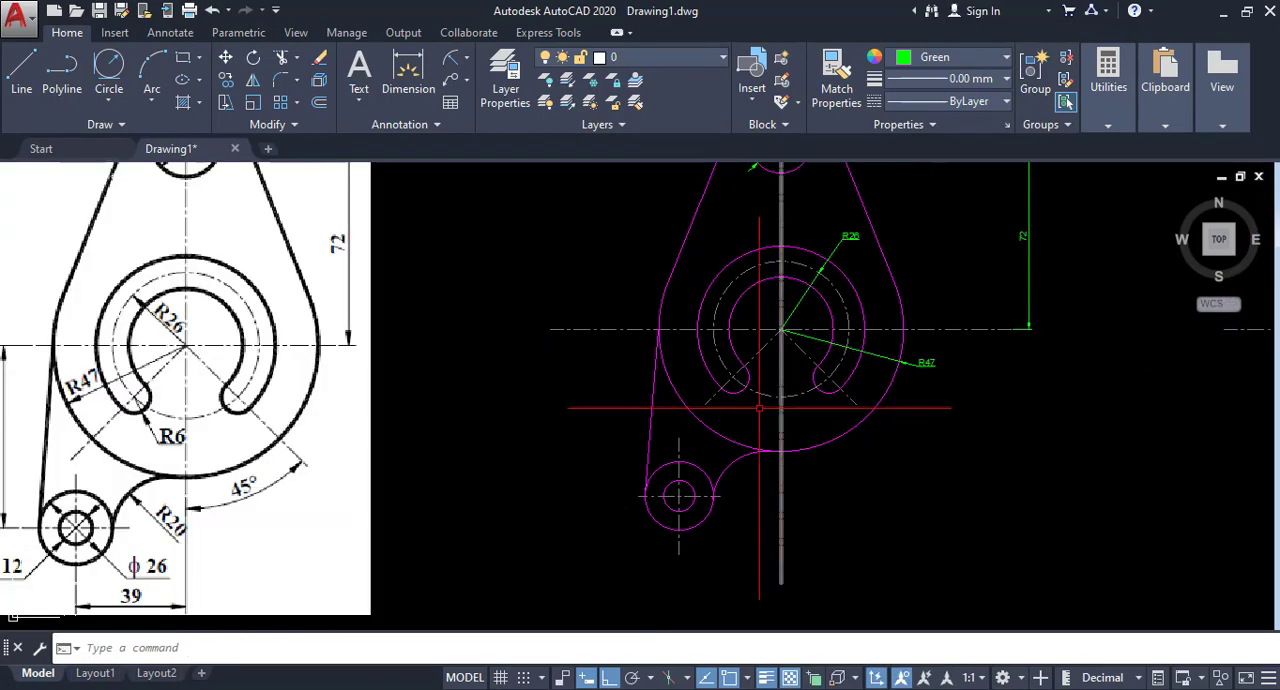
pyautogui.scroll(-2, 755, 400)
pyautogui.scroll(2, 677, 418)
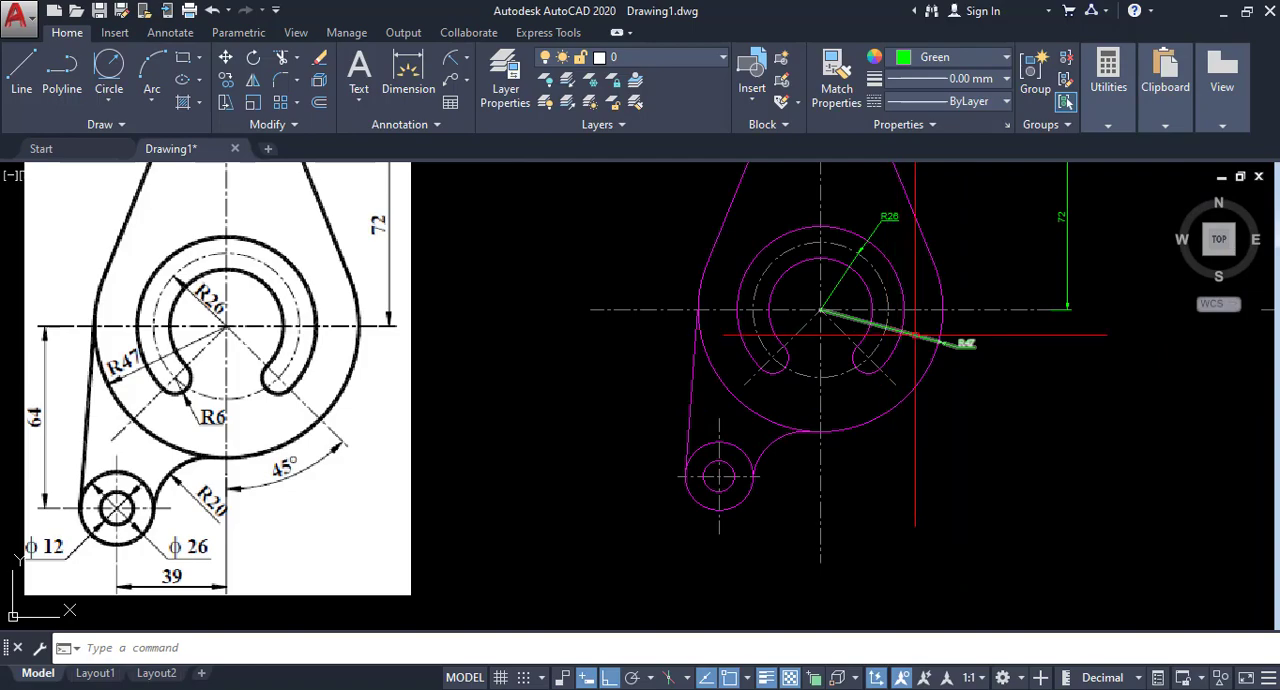
pyautogui.scroll(-2, 902, 364)
pyautogui.moveTo(897, 369)
pyautogui.mouseDown(button='middle')
pyautogui.moveTo(771, 438)
pyautogui.moveTo(727, 424)
pyautogui.mouseUp(button='middle')
# Modify the ISO-25 dimension style to stop drawing dimension lines between extension lines, and set it as the current style.
pyautogui.click(437, 124)
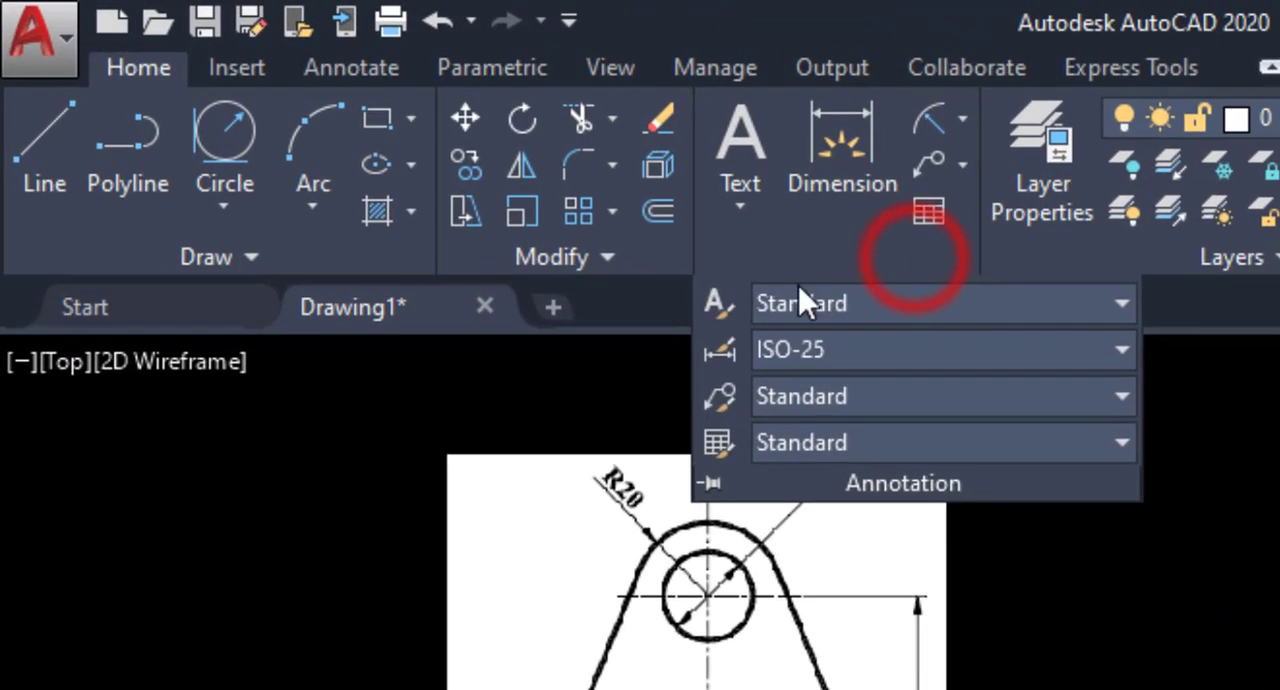
pyautogui.click(730, 352)
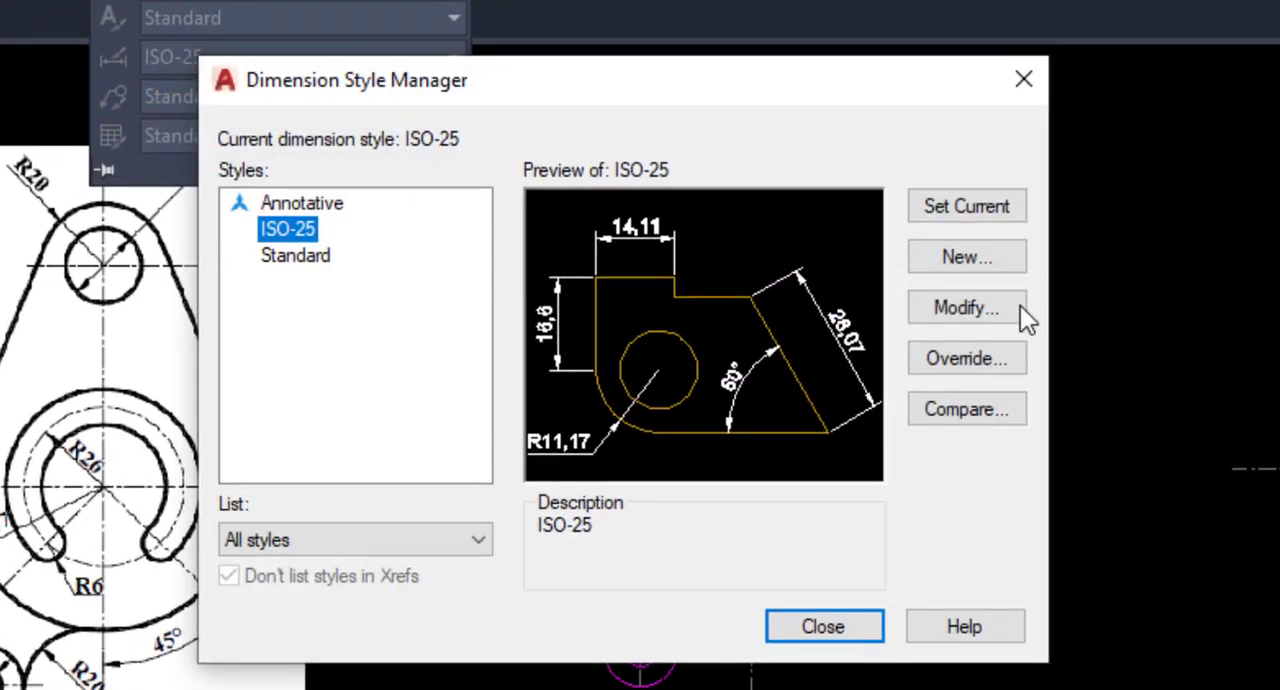
pyautogui.click(995, 312)
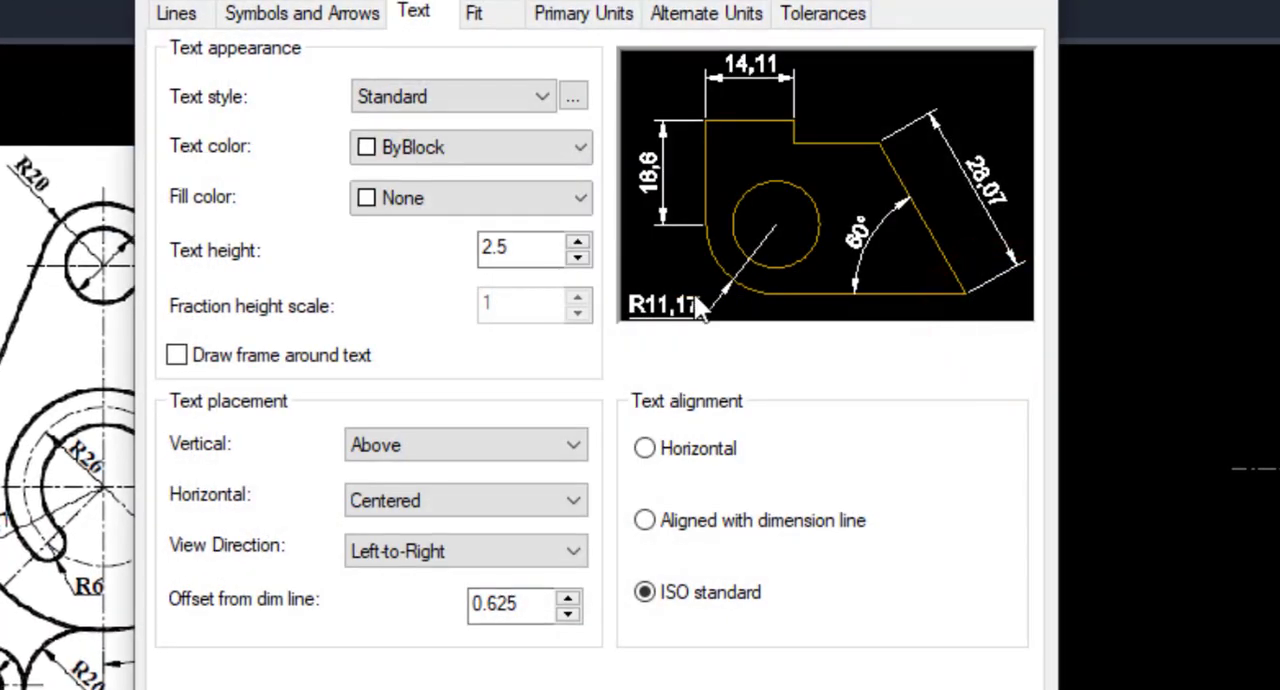
pyautogui.click(476, 15)
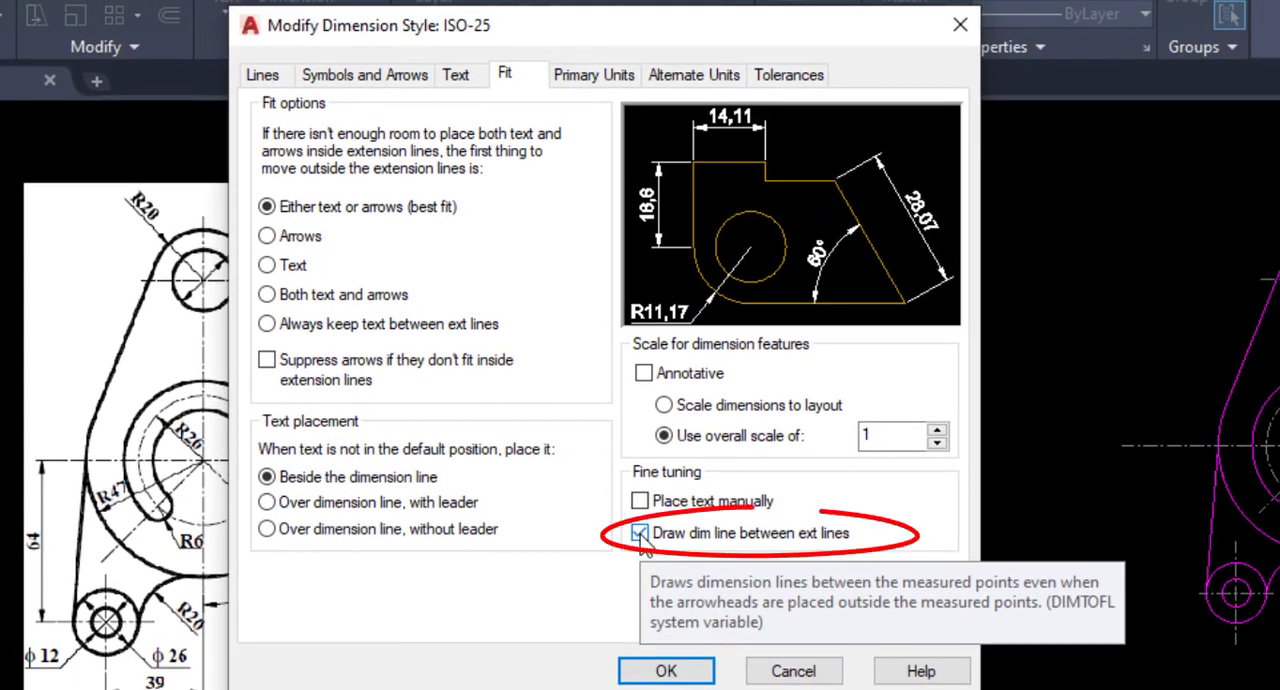
pyautogui.click(640, 536)
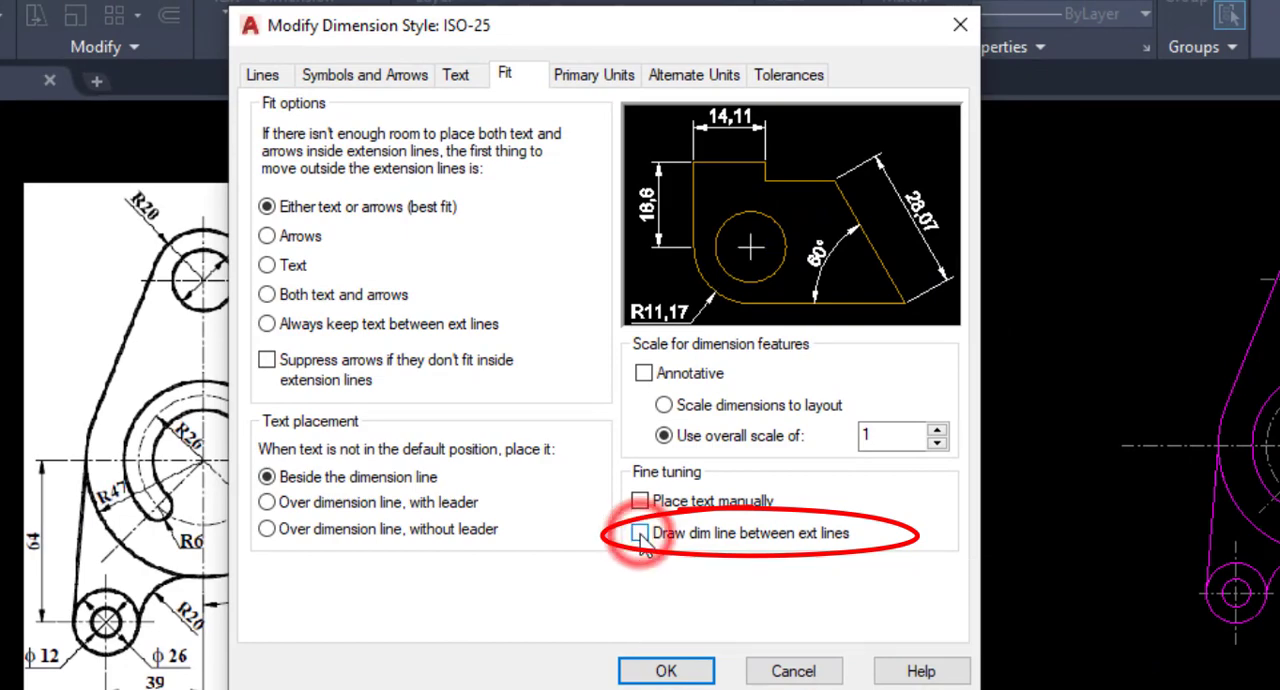
pyautogui.click(666, 671)
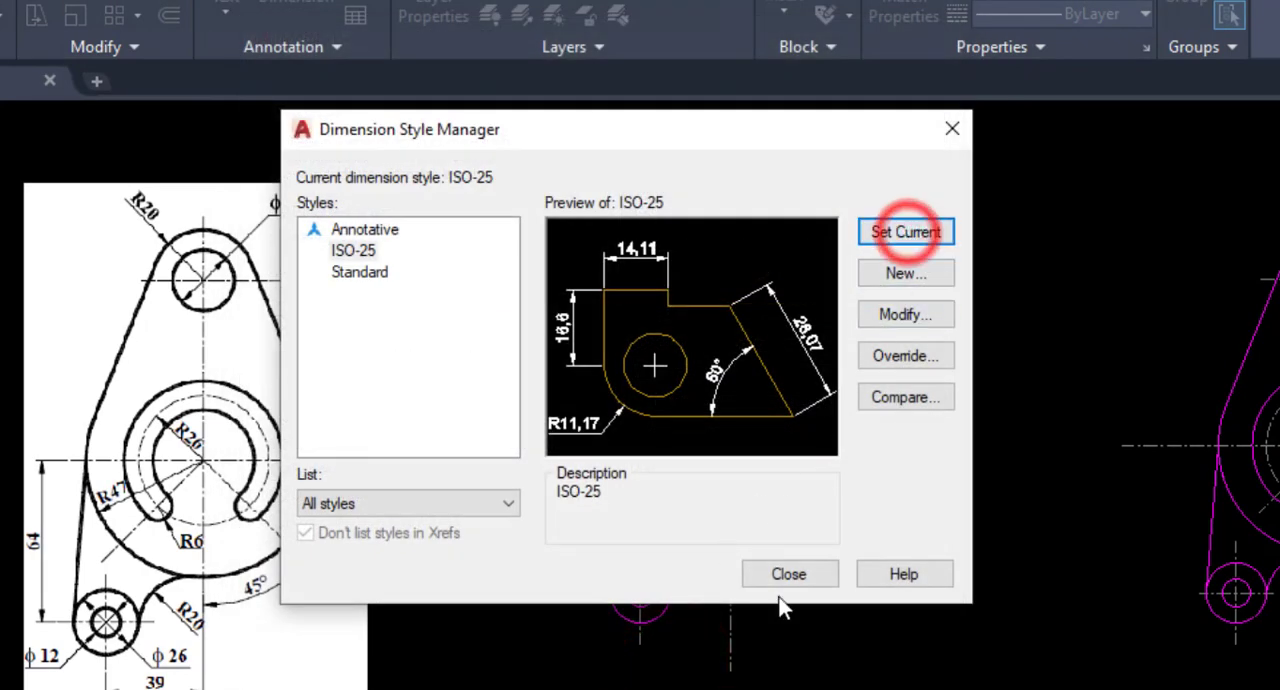
pyautogui.click(788, 574)
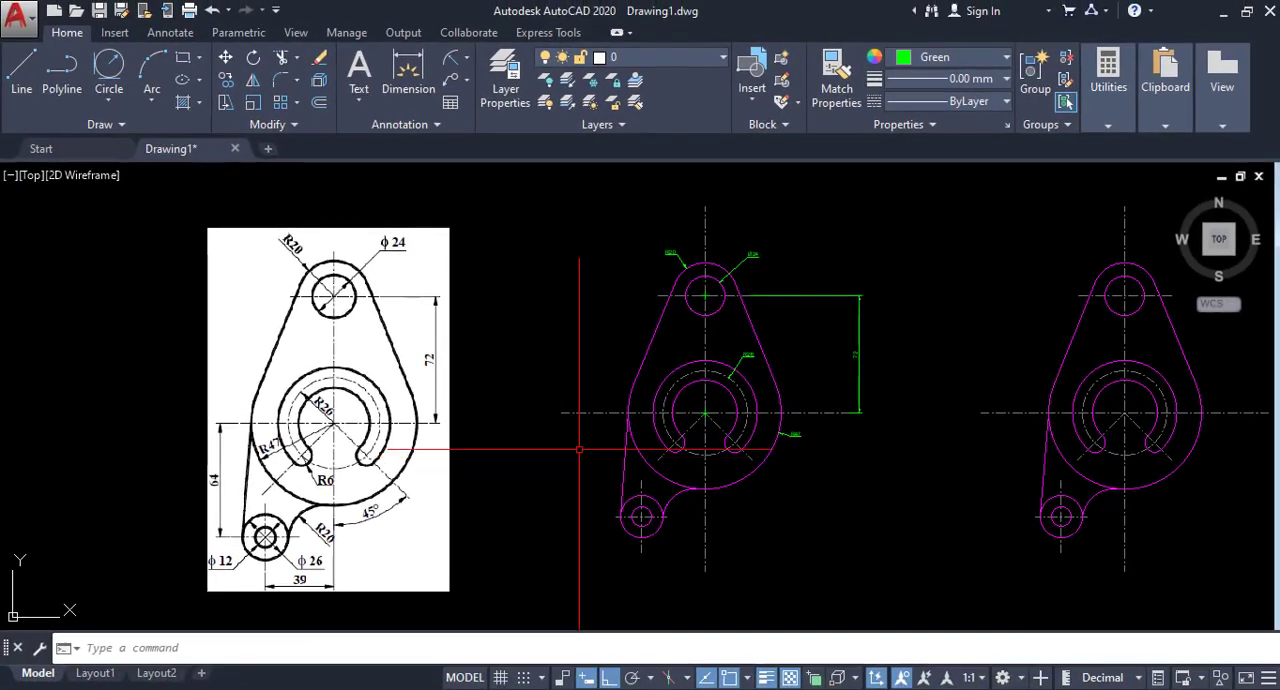
# Add a radius dimension to the rounded left end of the slot, placing its text just below the arc.
pyautogui.click(466, 62)
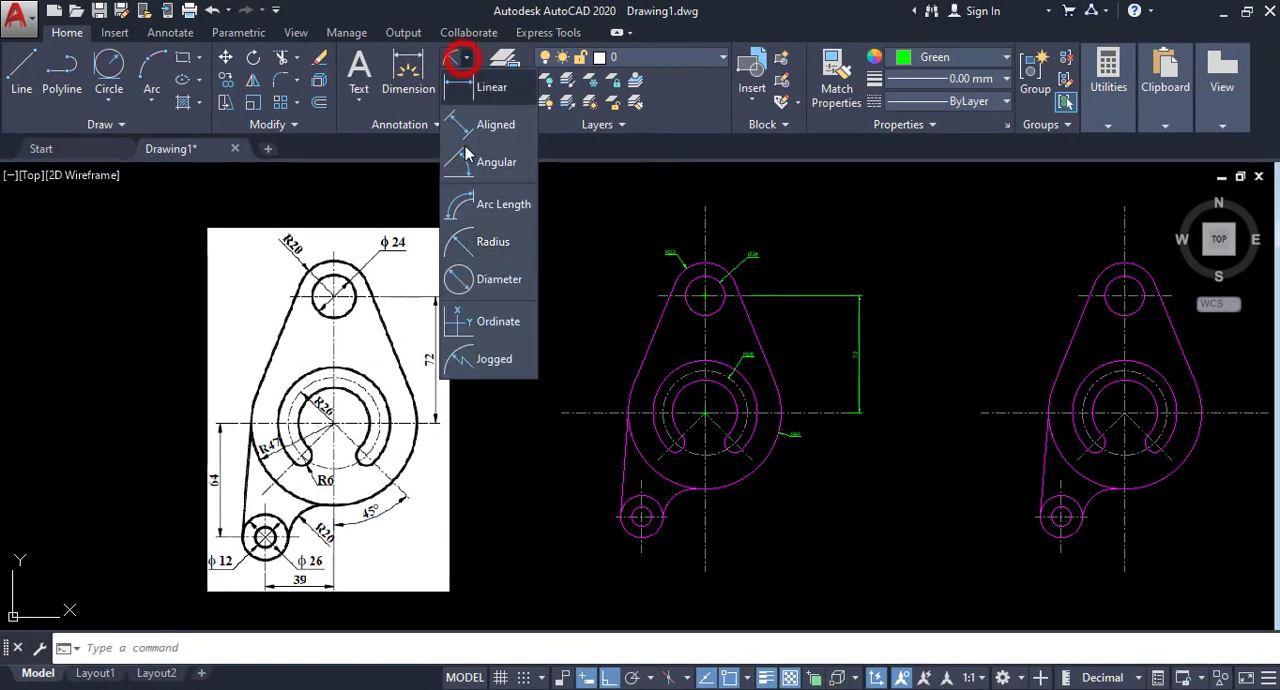
pyautogui.click(462, 240)
pyautogui.scroll(4, 714, 491)
pyautogui.scroll(2, 609, 379)
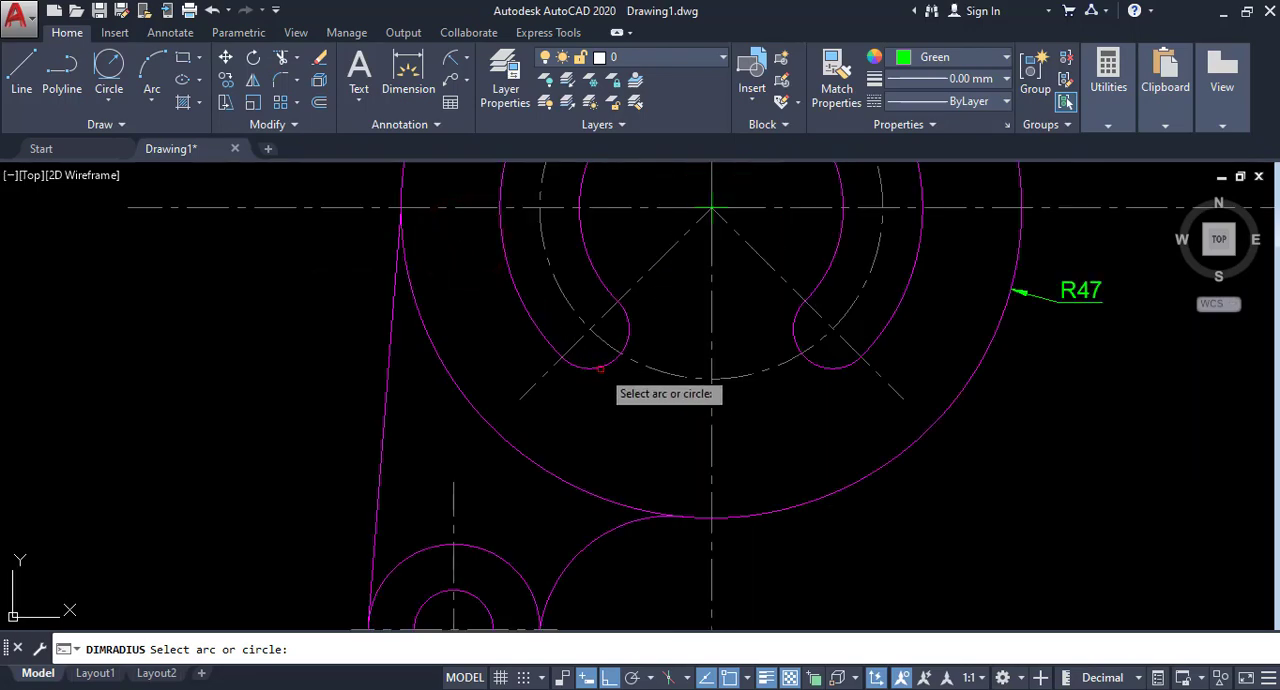
pyautogui.click(600, 368)
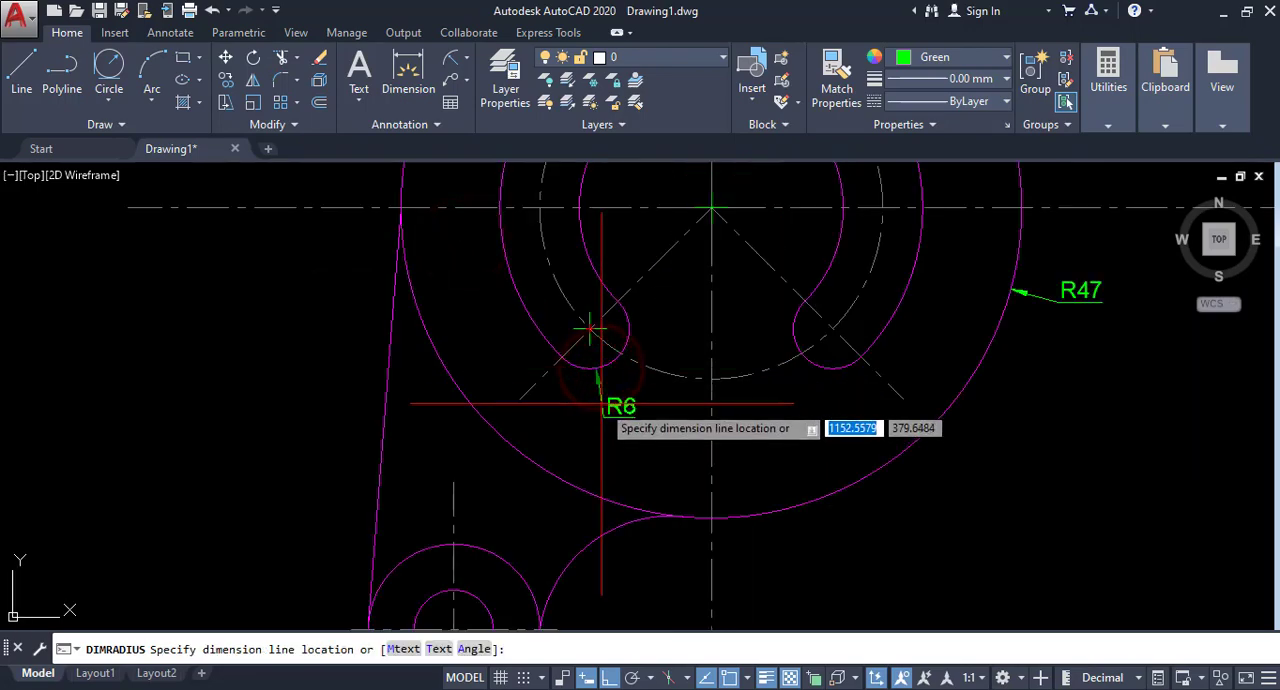
pyautogui.click(601, 404)
# Add an angular dimension between the right slanted centreline and the vertical centreline, placing its arc just below the slot.
pyautogui.scroll(-5, 806, 351)
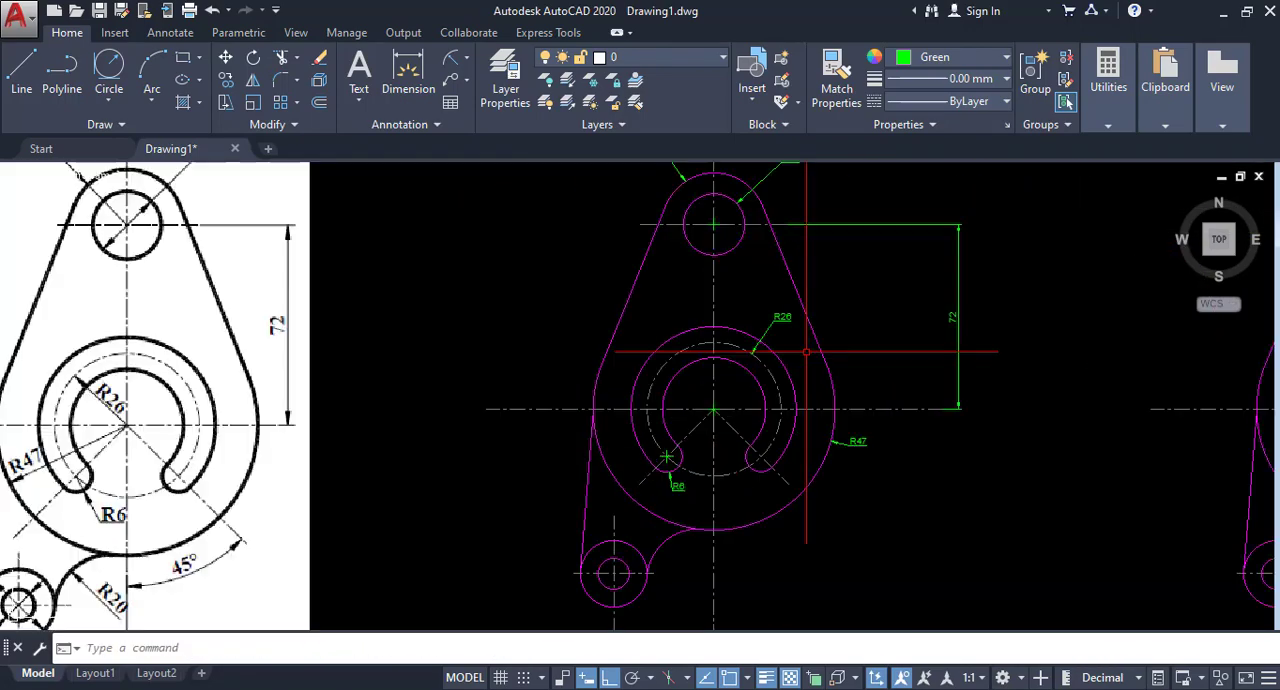
pyautogui.moveTo(745, 410); pyautogui.dragTo(779, 387, button='middle')
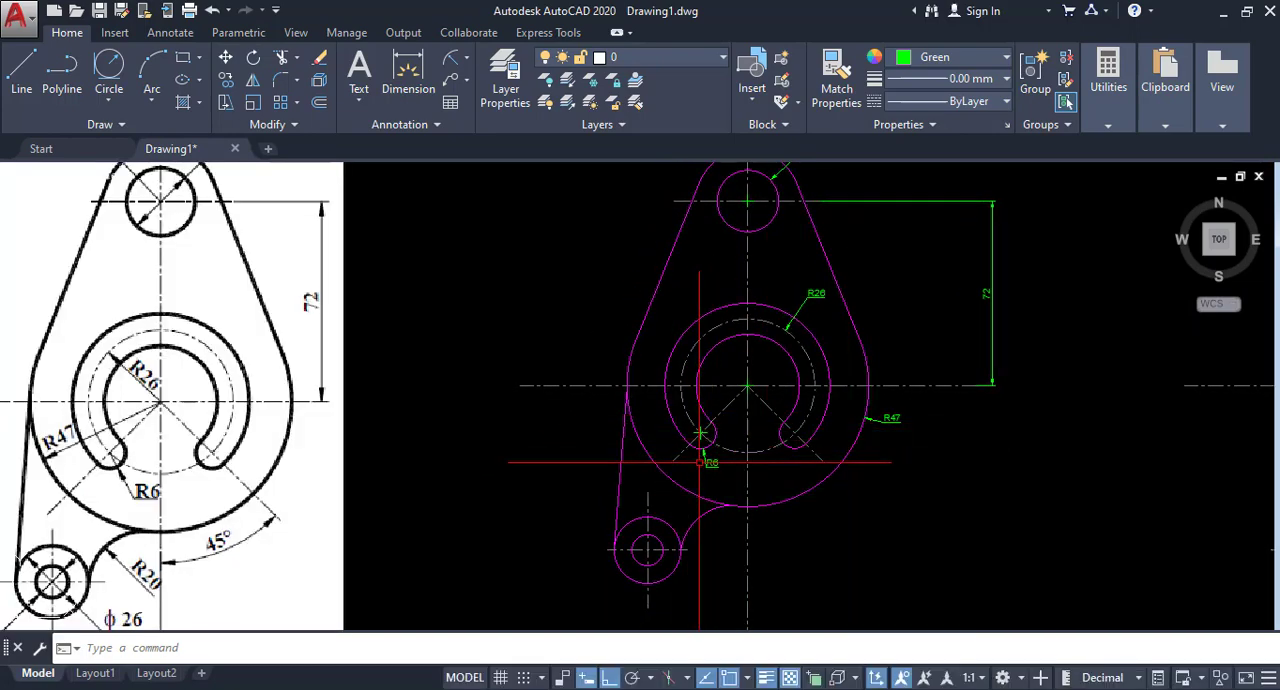
pyautogui.moveTo(716, 484); pyautogui.dragTo(783, 386, button='middle')
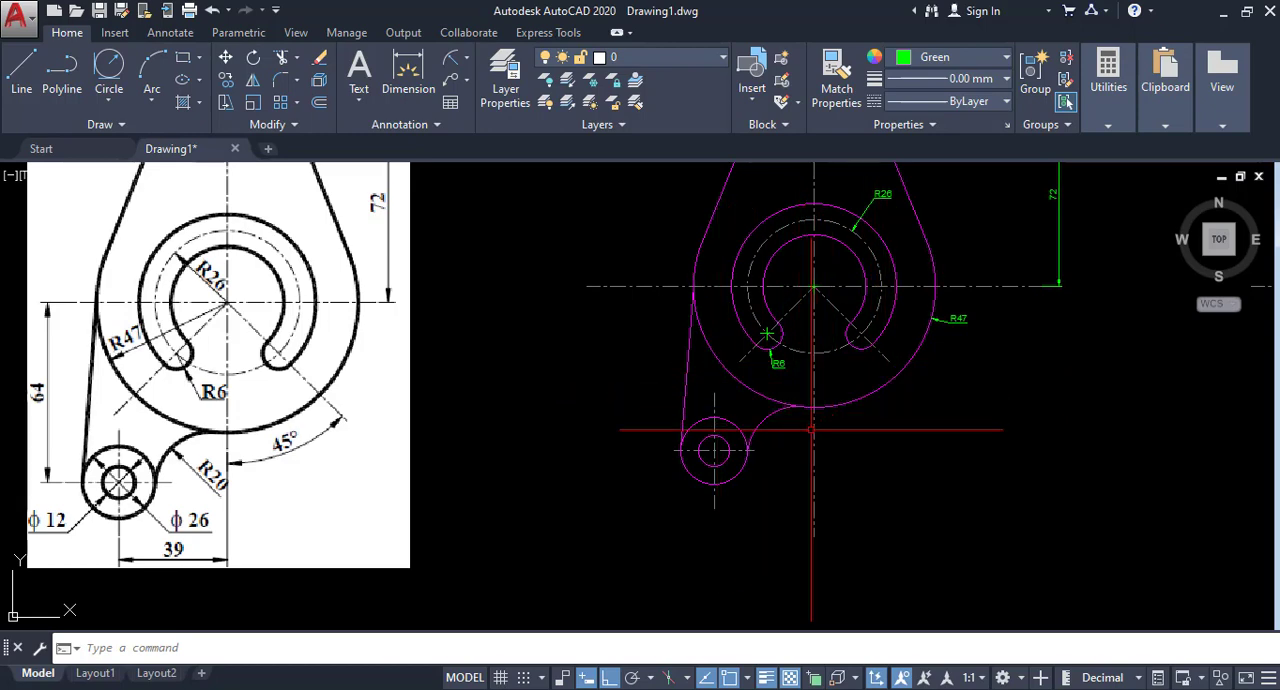
pyautogui.click(469, 60)
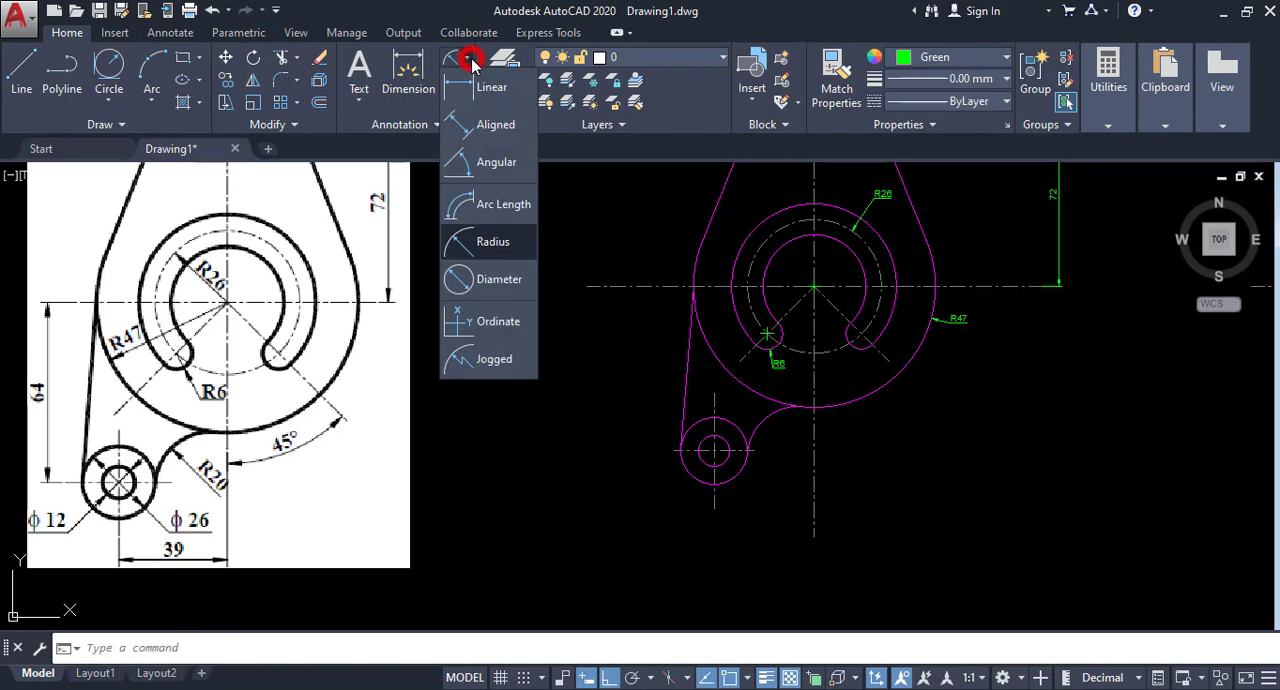
pyautogui.click(490, 163)
pyautogui.click(836, 308)
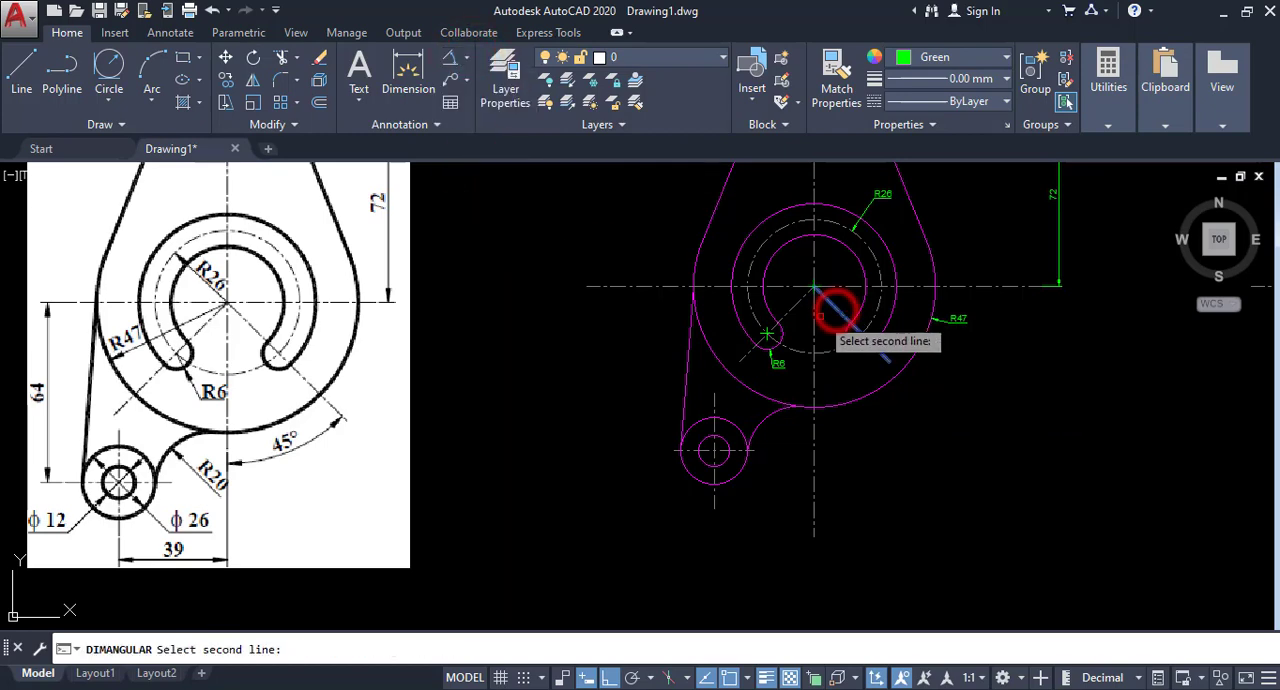
pyautogui.click(814, 322)
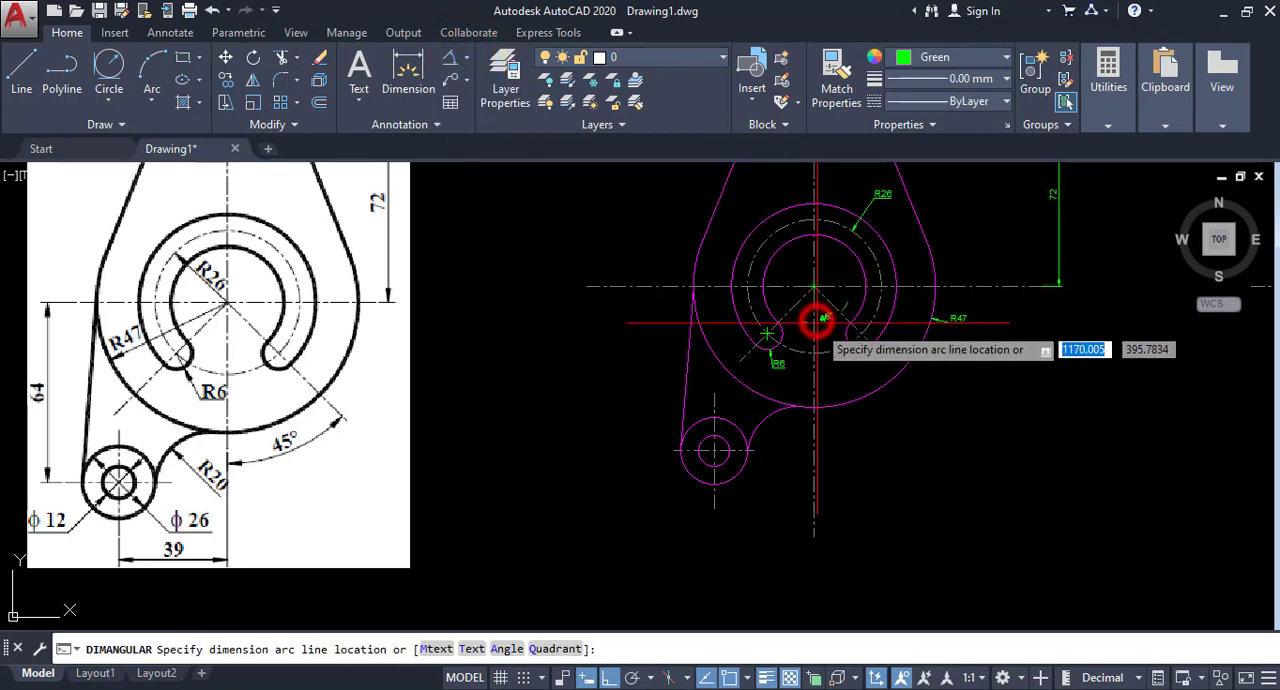
pyautogui.click(849, 375)
# Stretch the angular dimension's arc downward so that it lies outside the large outer arc.
pyautogui.scroll(2, 661, 378)
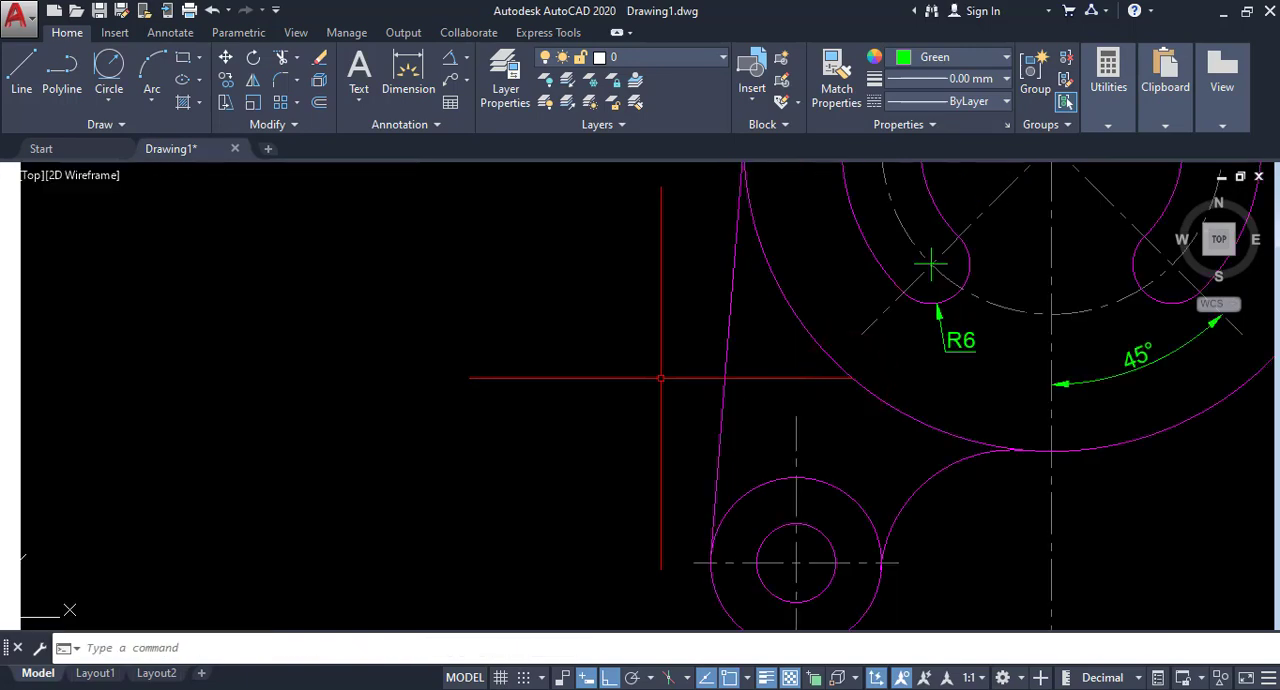
pyautogui.scroll(-3, 661, 378)
pyautogui.scroll(1, 809, 390)
pyautogui.click(762, 374)
pyautogui.click(762, 371)
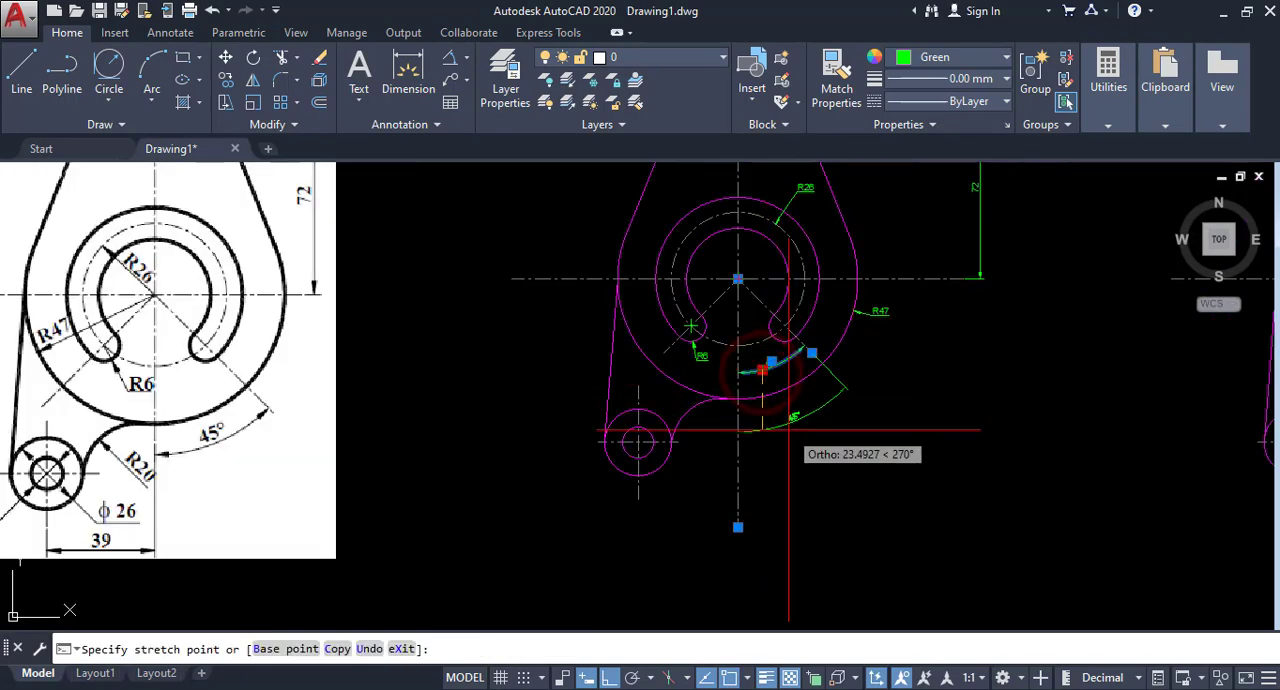
pyautogui.click(788, 430)
pyautogui.press('Escape')
pyautogui.scroll(5, 773, 430)
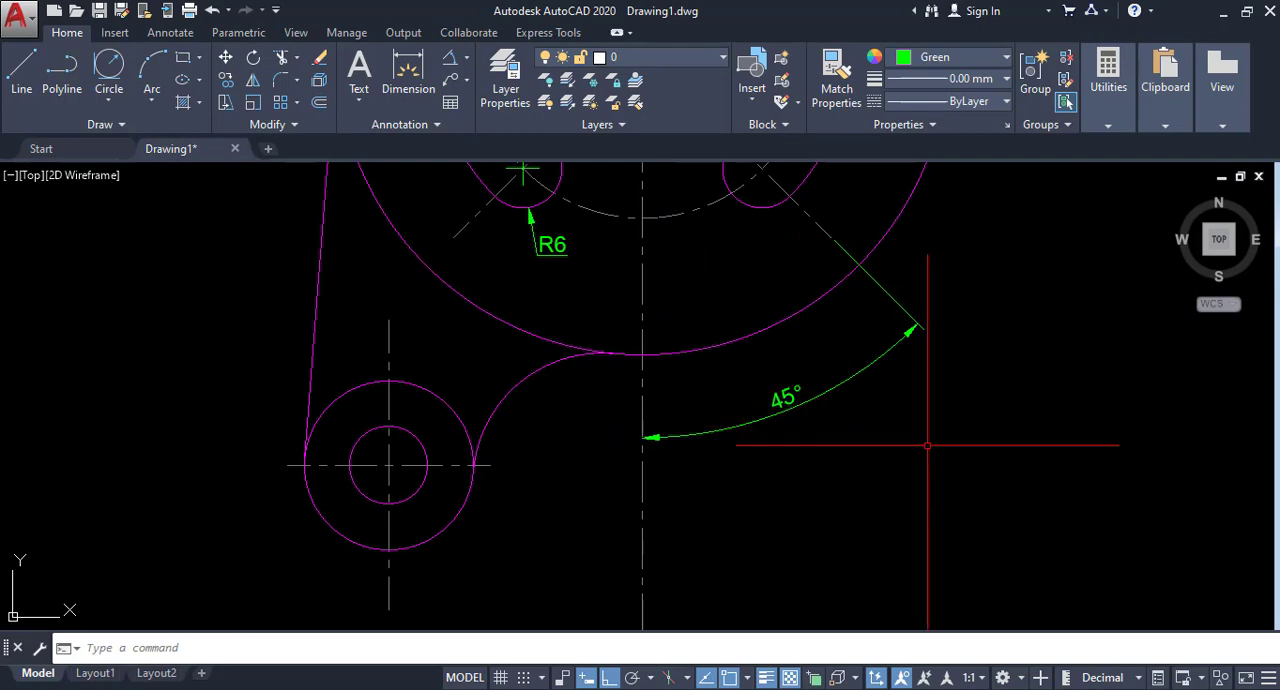
# Add a vertical linear dimension between the lower-left boss's horizontal centreline and the main horizontal centreline, placed left of the plate.
pyautogui.scroll(-5, 880, 440)
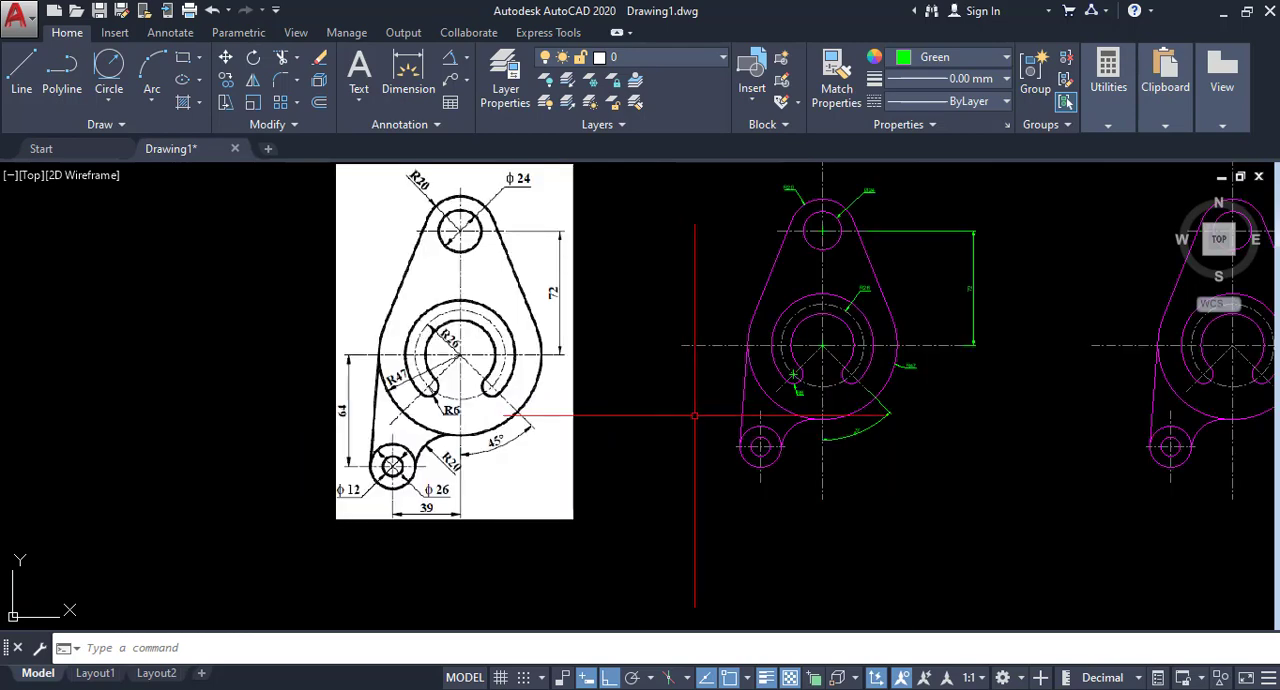
pyautogui.click(465, 60)
pyautogui.click(472, 86)
pyautogui.scroll(4, 710, 352)
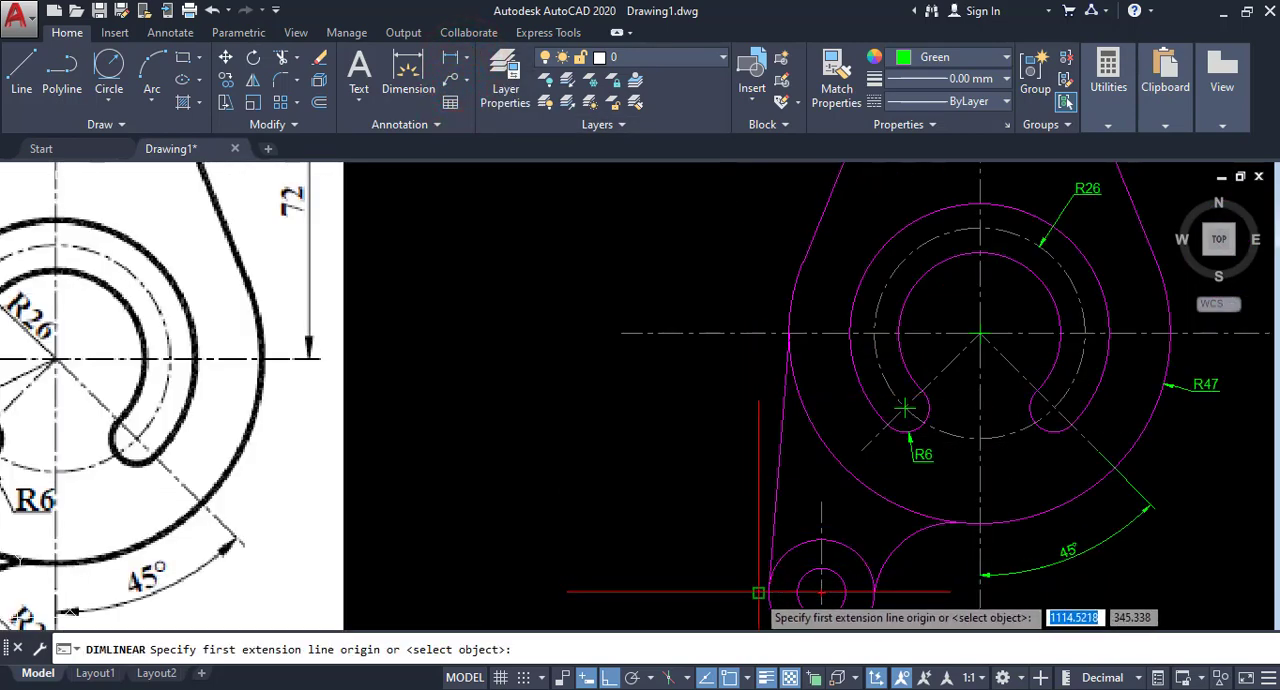
pyautogui.click(758, 592)
pyautogui.click(755, 335)
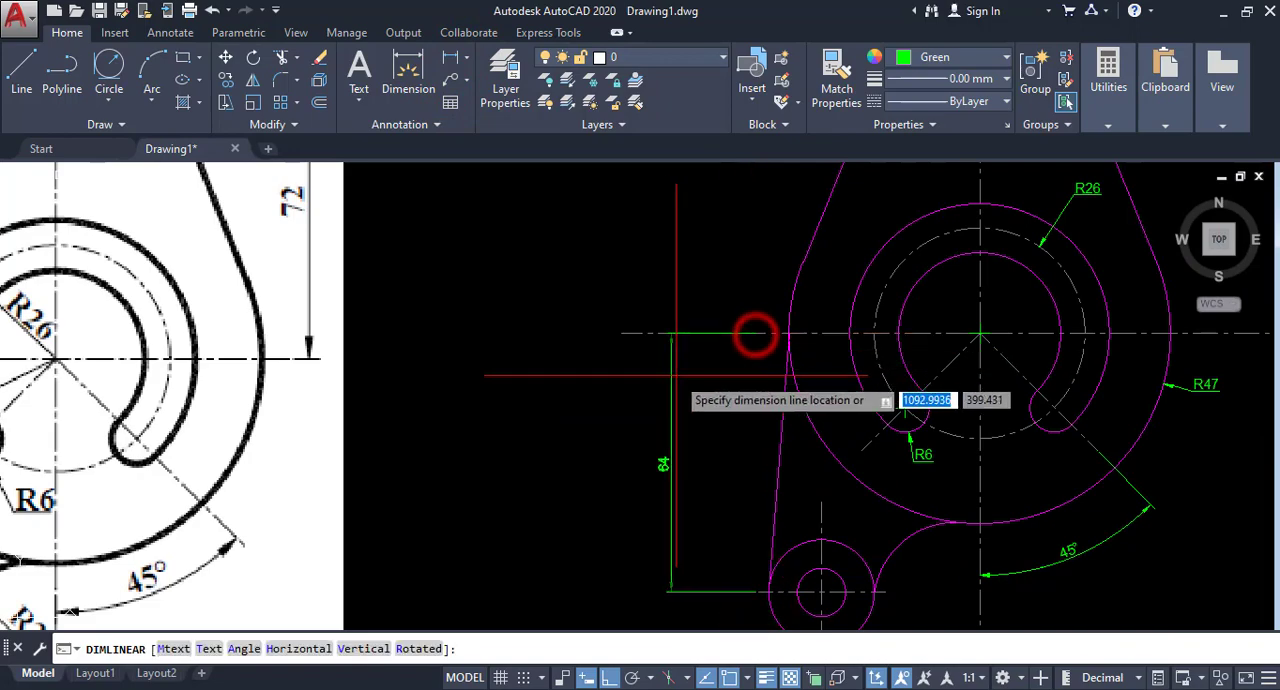
pyautogui.click(688, 380)
# Add a diameter dimension to the inner hole of the lower-left boss, placing its text below and left of the boss.
pyautogui.scroll(-2, 688, 380)
pyautogui.moveTo(748, 375)
pyautogui.mouseDown(button='middle')
pyautogui.moveTo(651, 431)
pyautogui.moveTo(623, 371)
pyautogui.mouseUp(button='middle')
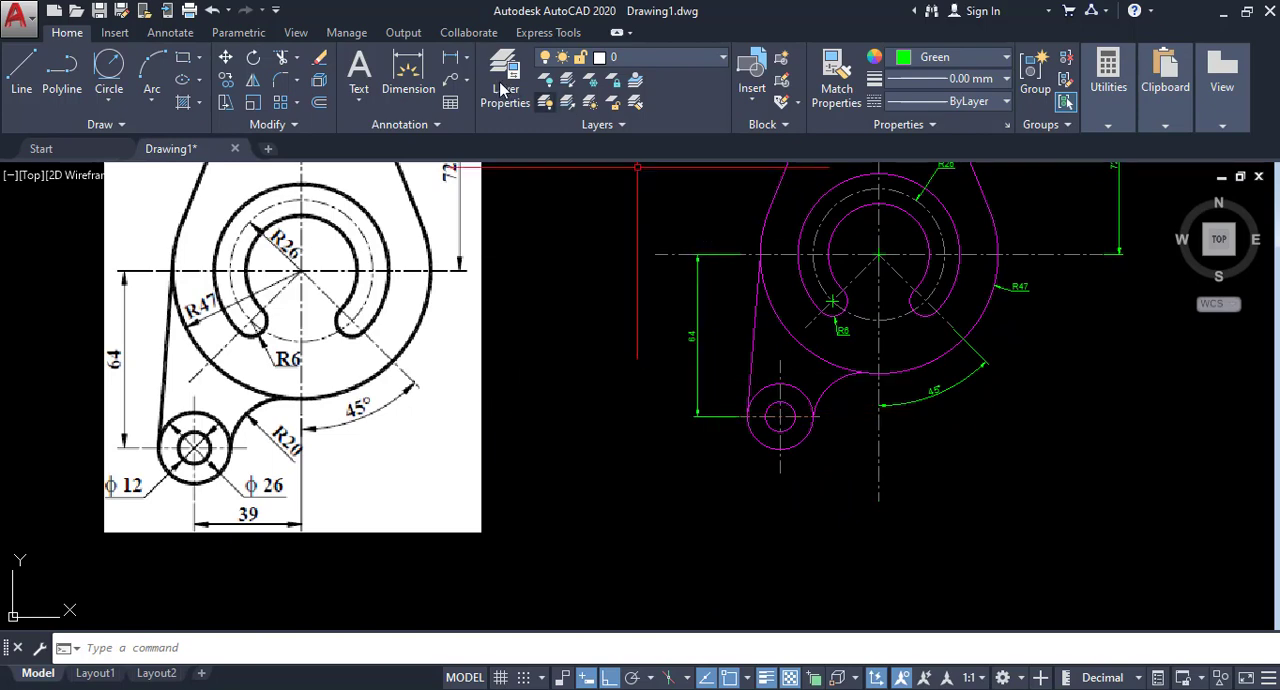
pyautogui.click(467, 58)
pyautogui.click(488, 283)
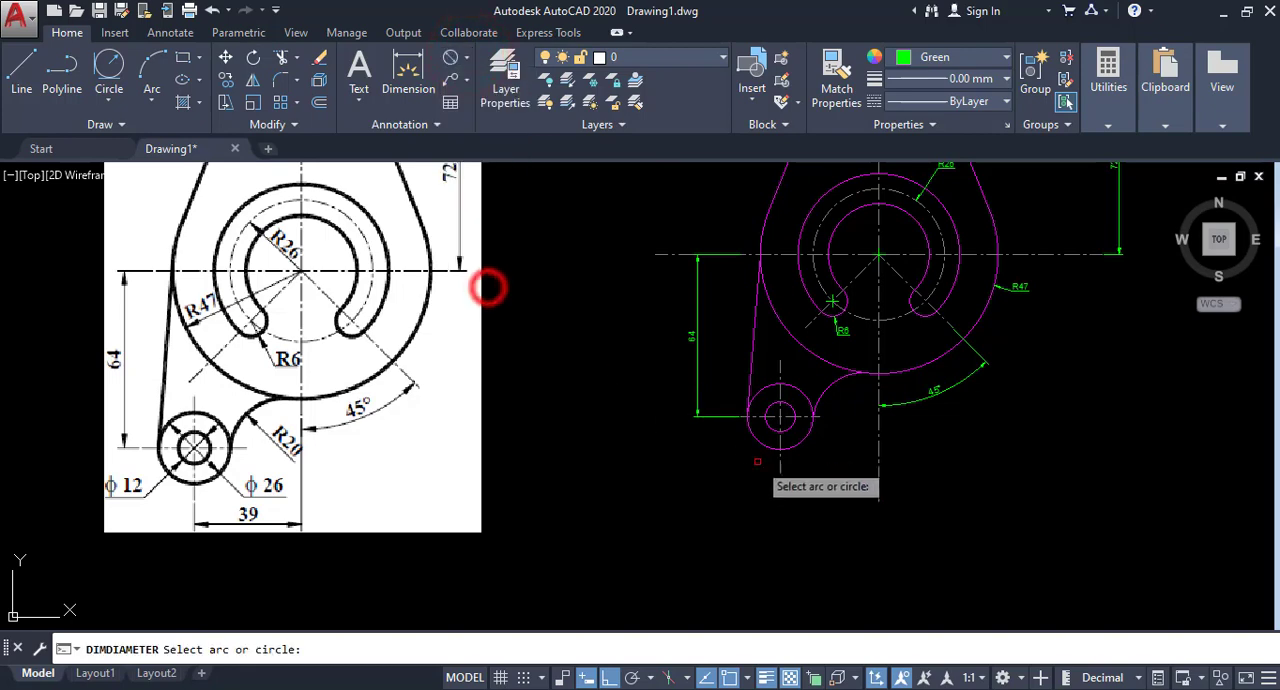
pyautogui.click(774, 427)
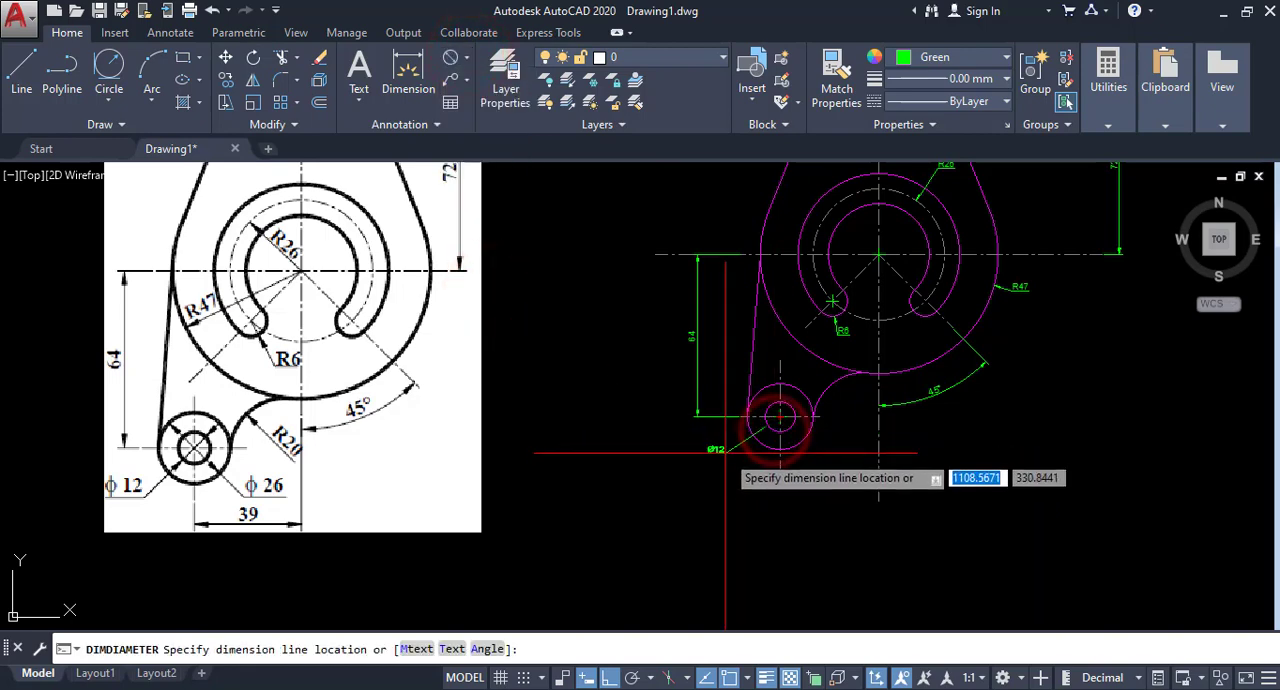
pyautogui.click(726, 446)
# Add a diameter dimension to the outer circle of the lower-left boss, placing its text below and right of the circle.
pyautogui.rightClick(766, 346)
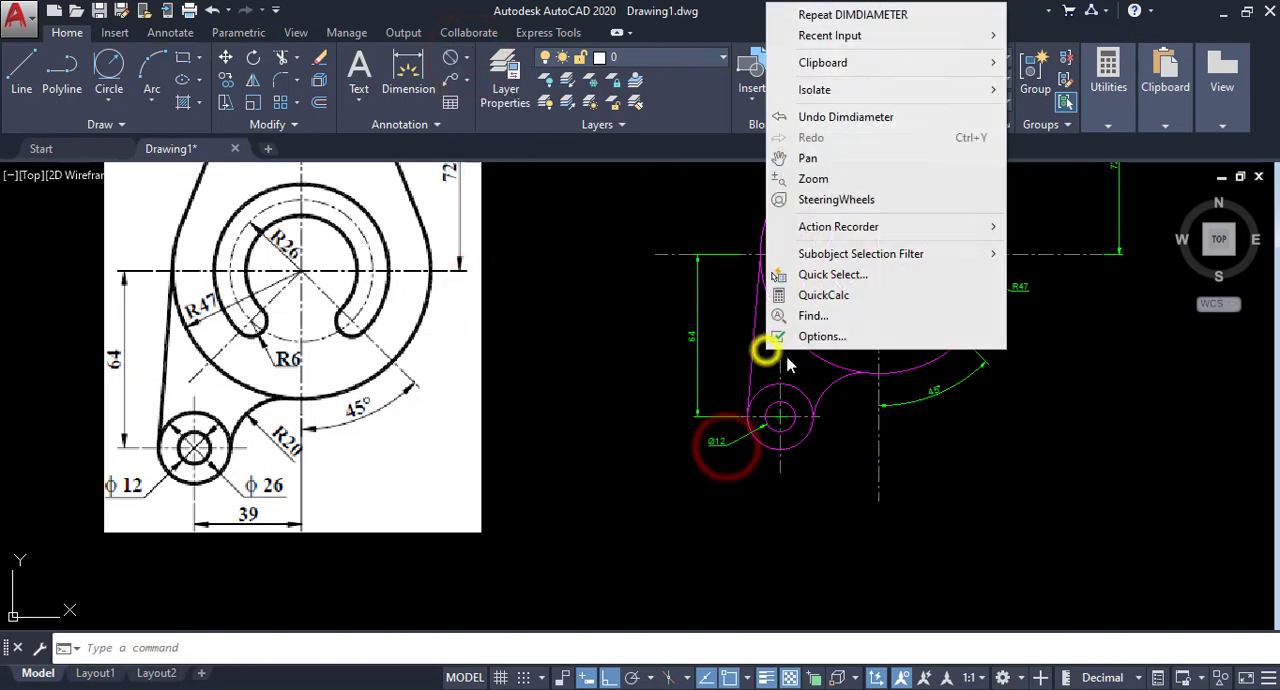
pyautogui.click(794, 17)
pyautogui.click(797, 443)
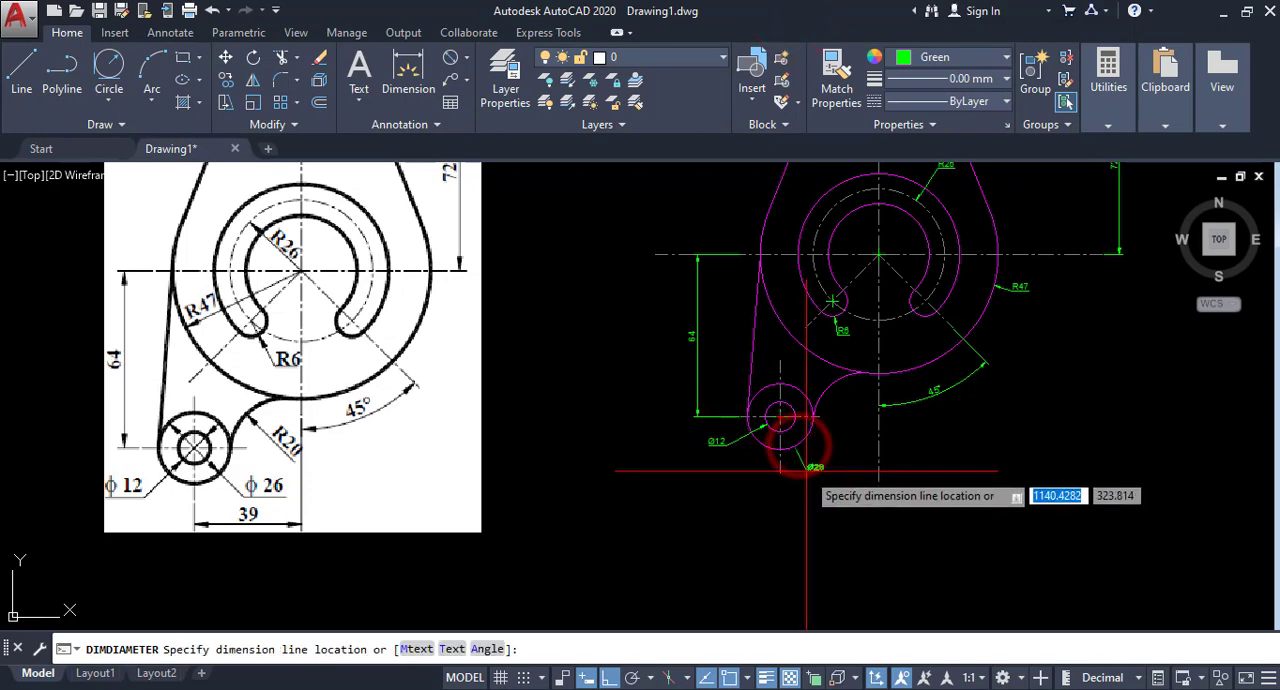
pyautogui.click(806, 470)
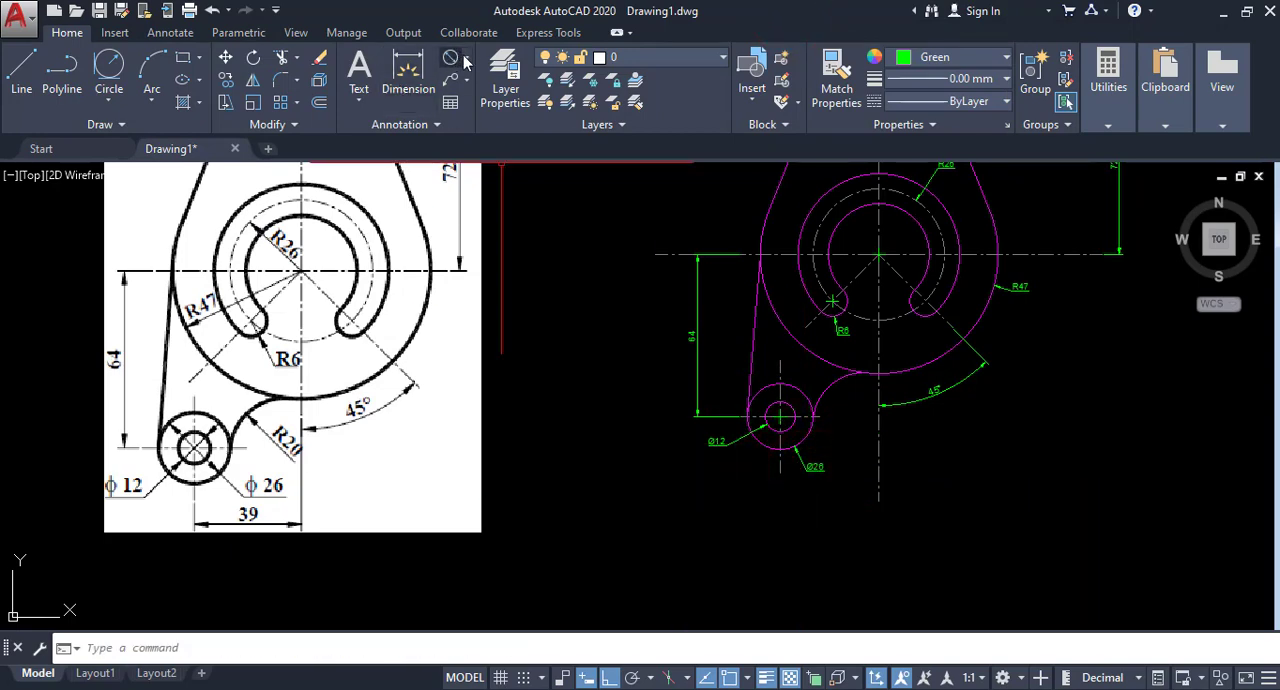
# Add a radius dimension to the fillet arc joining the lower-left boss to the large outer arc, placing its text on the arc's lower-right side.
pyautogui.click(465, 57)
pyautogui.click(481, 242)
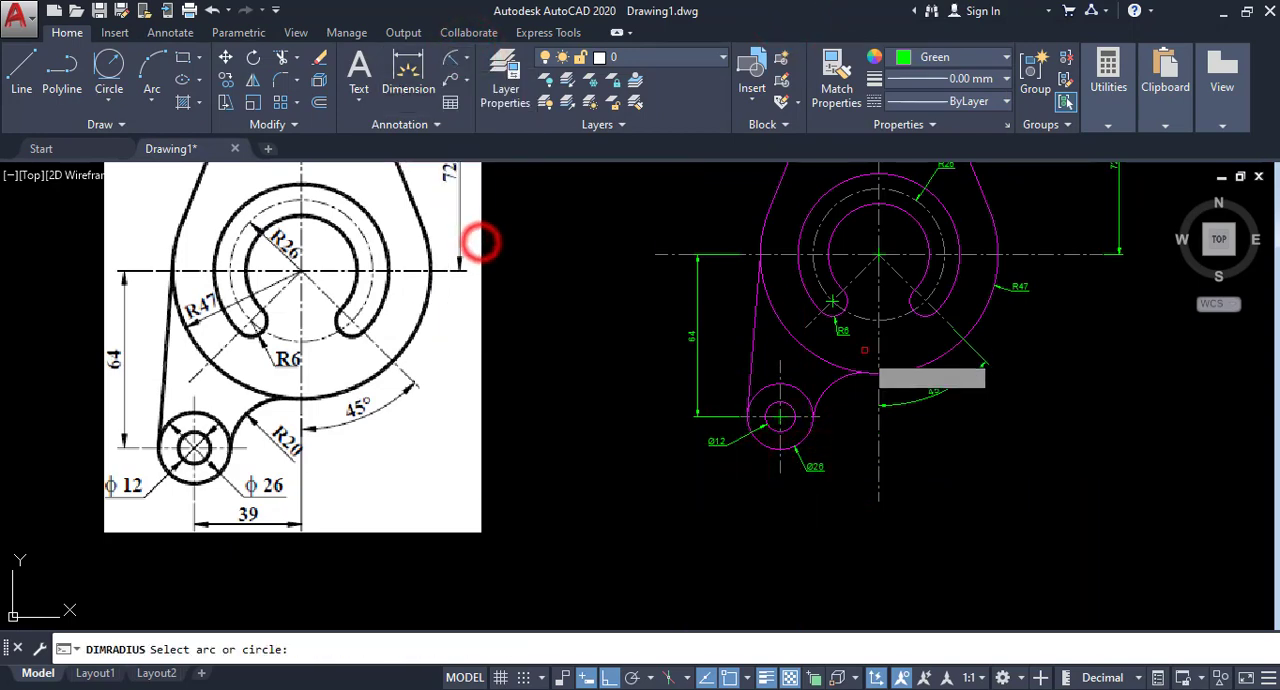
pyautogui.click(836, 381)
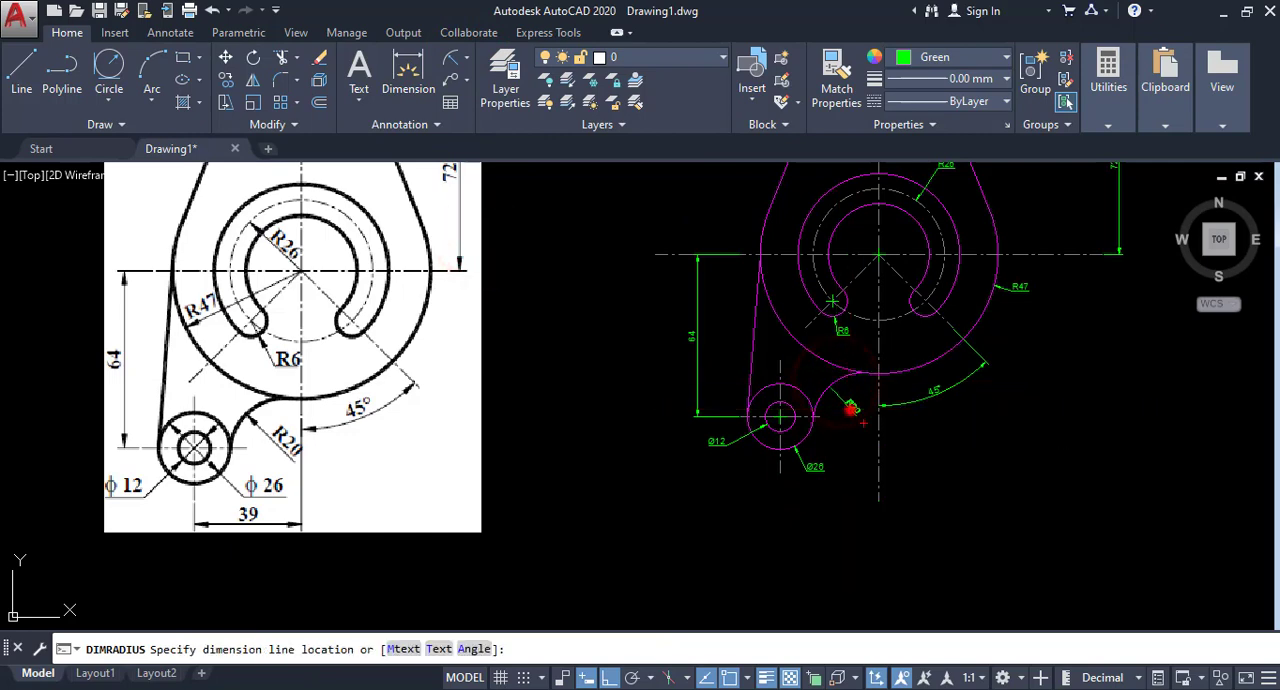
pyautogui.click(845, 400)
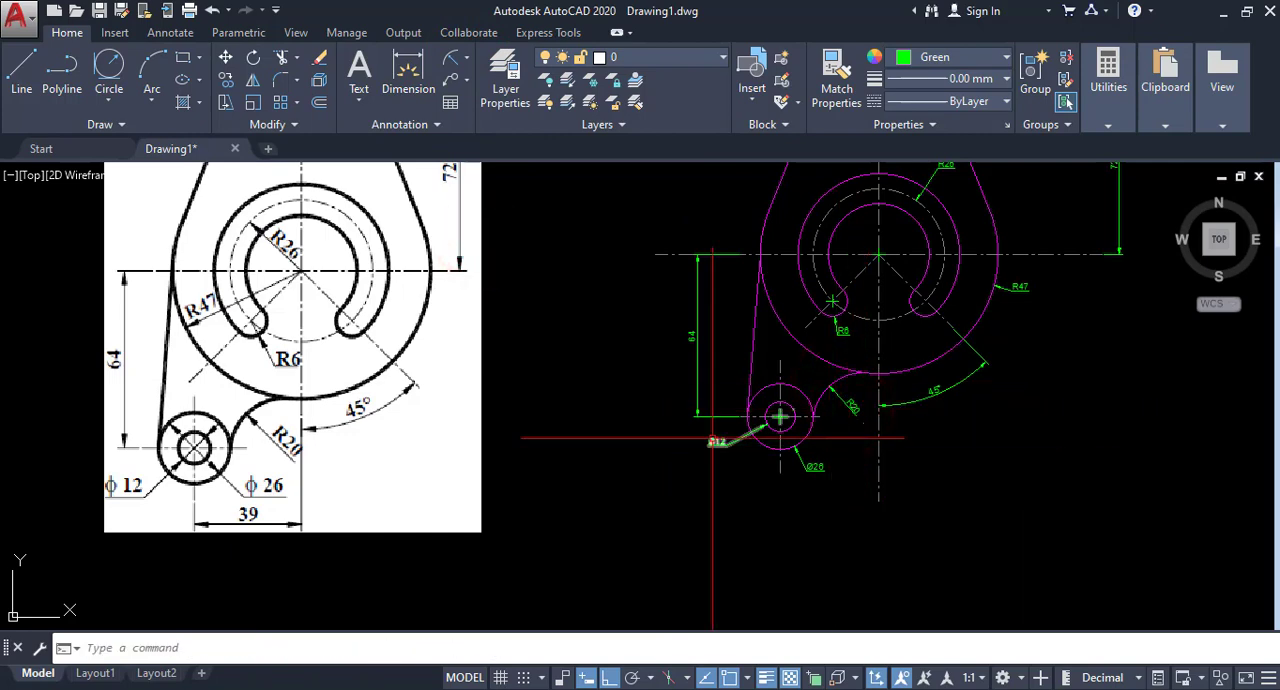
# Add a horizontal linear dimension between the lower-left boss's vertical centreline and the main vertical centreline, placed below the plate.
pyautogui.scroll(-2, 627, 419)
pyautogui.moveTo(619, 424); pyautogui.dragTo(581, 436, button='middle')
pyautogui.scroll(2, 581, 436)
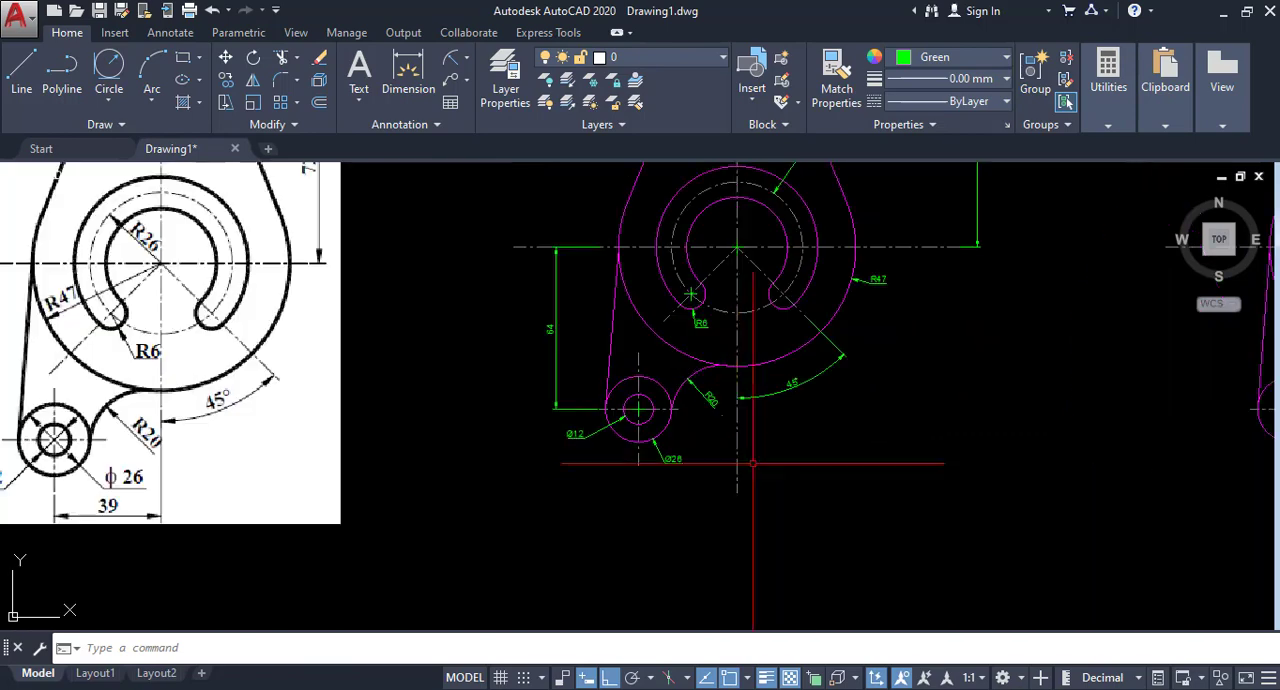
pyautogui.click(466, 57)
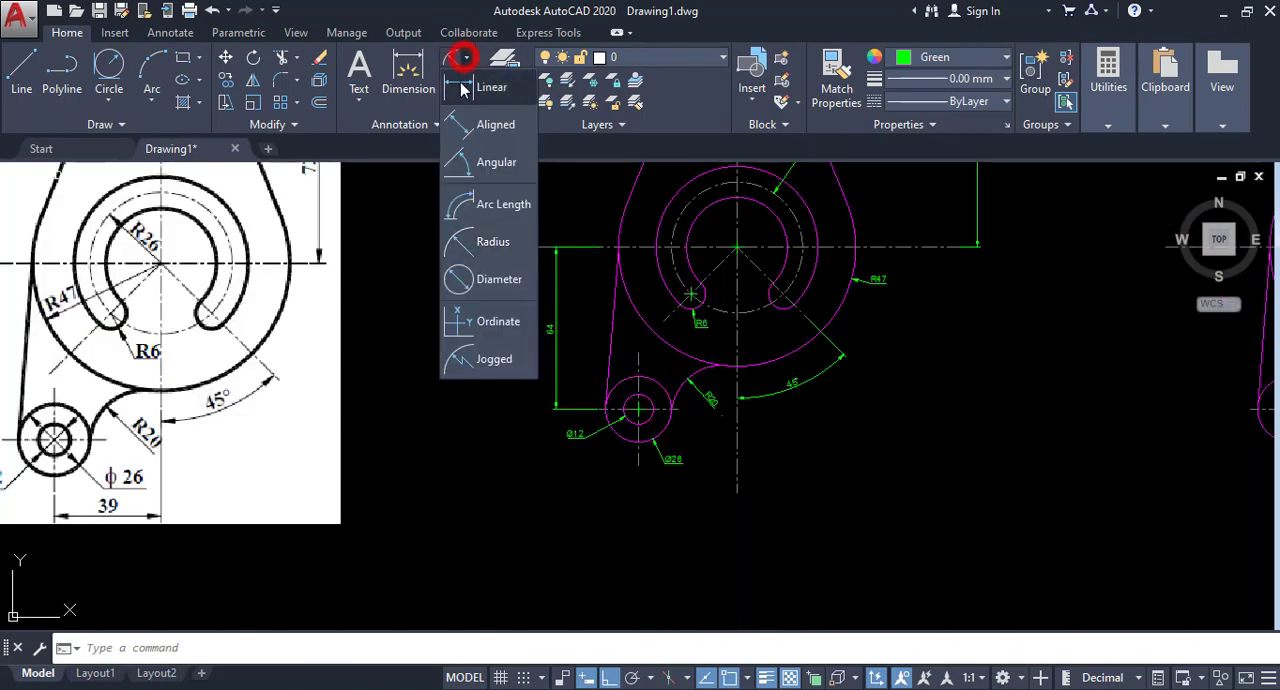
pyautogui.click(470, 80)
pyautogui.click(638, 463)
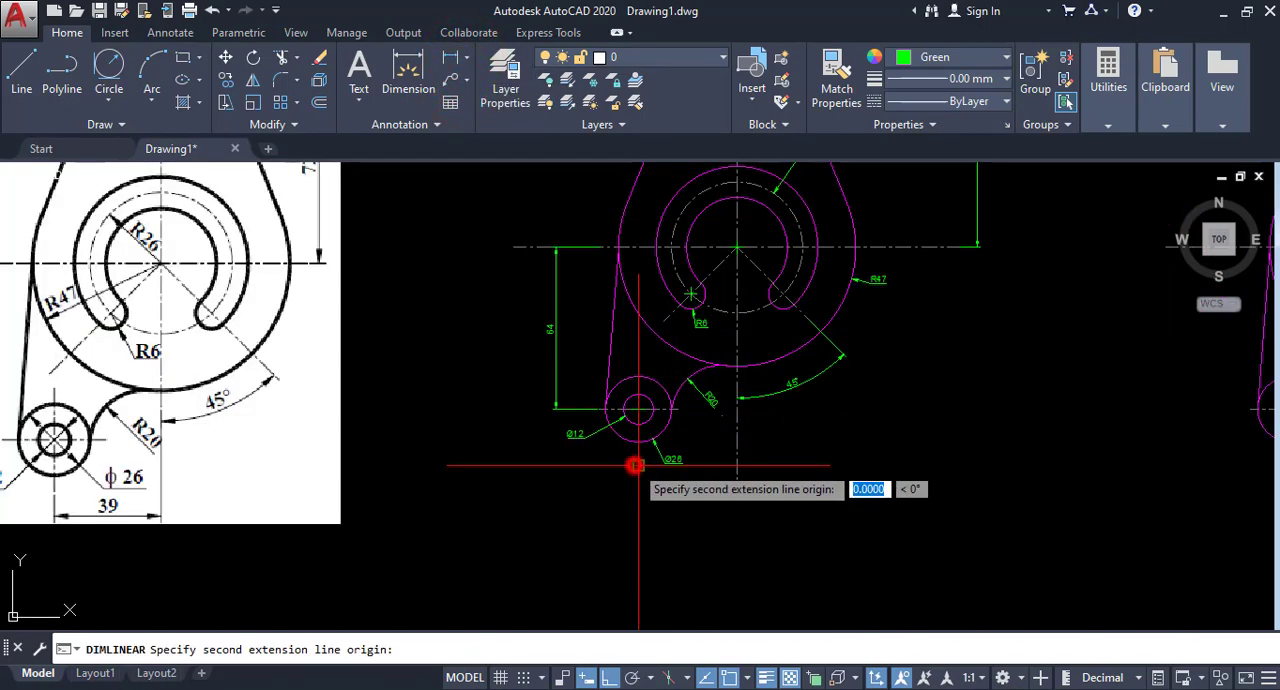
pyautogui.click(737, 466)
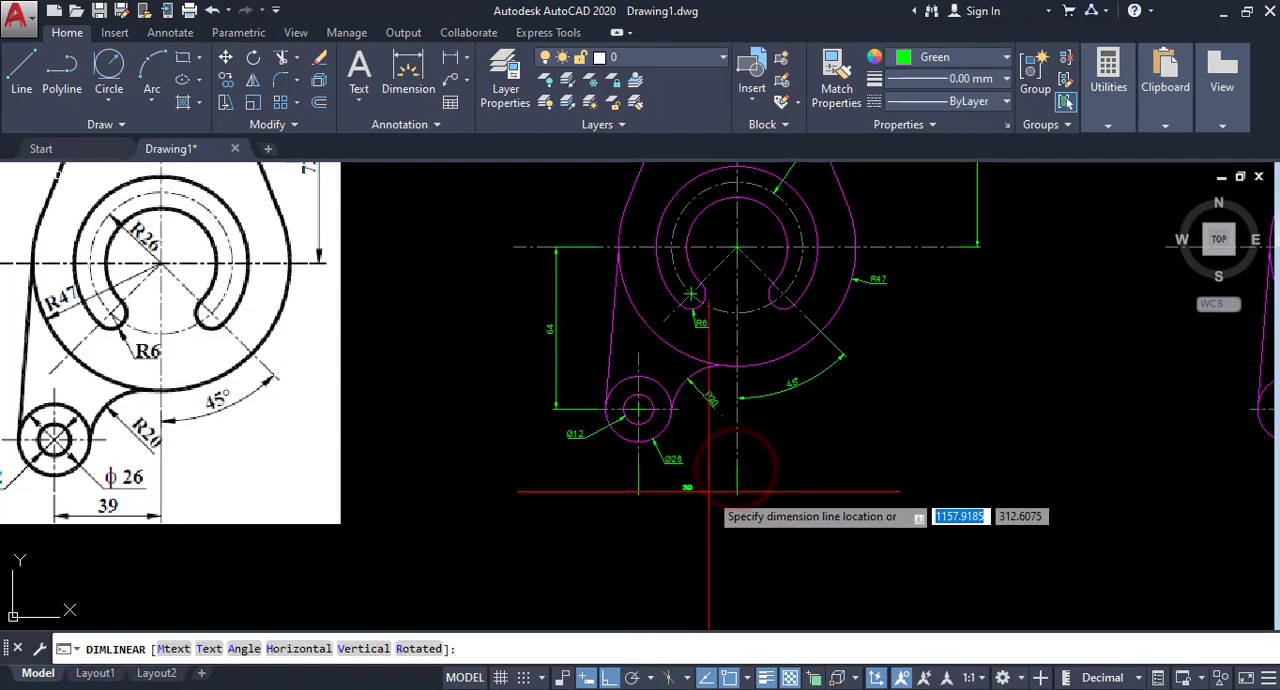
pyautogui.click(706, 490)
pyautogui.scroll(2, 706, 489)
pyautogui.scroll(-4, 783, 487)
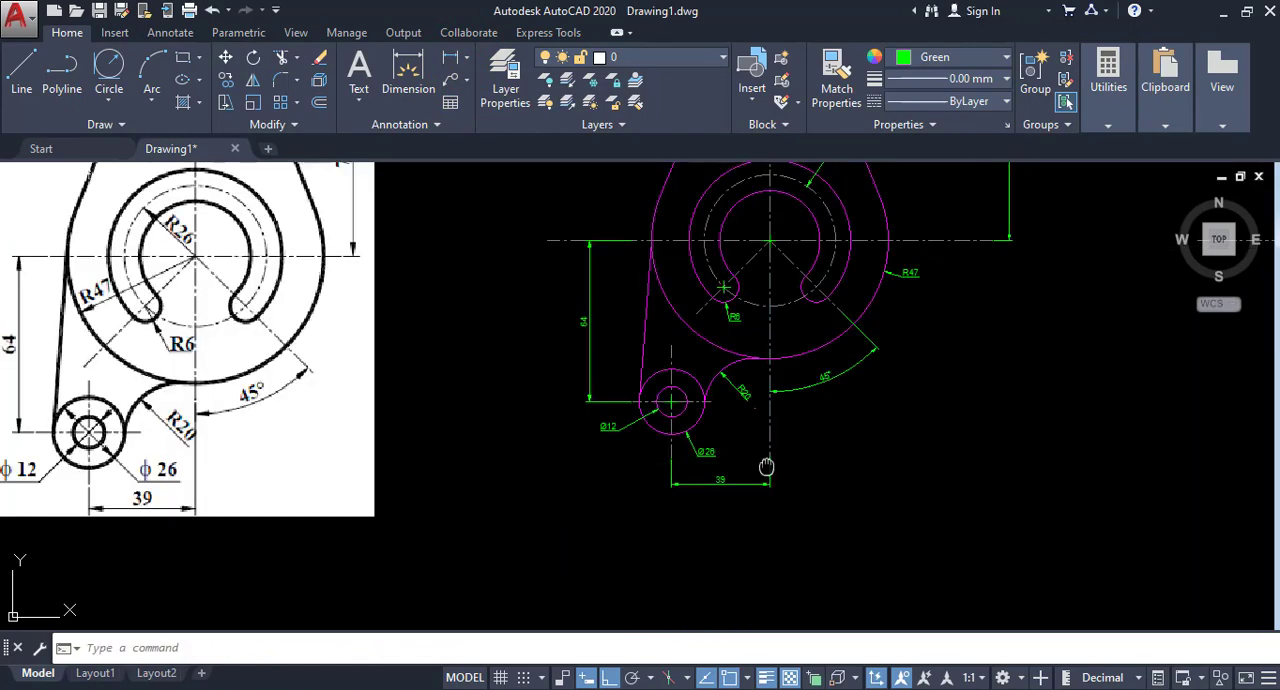
pyautogui.moveTo(517, 451); pyautogui.dragTo(467, 448, button='middle')
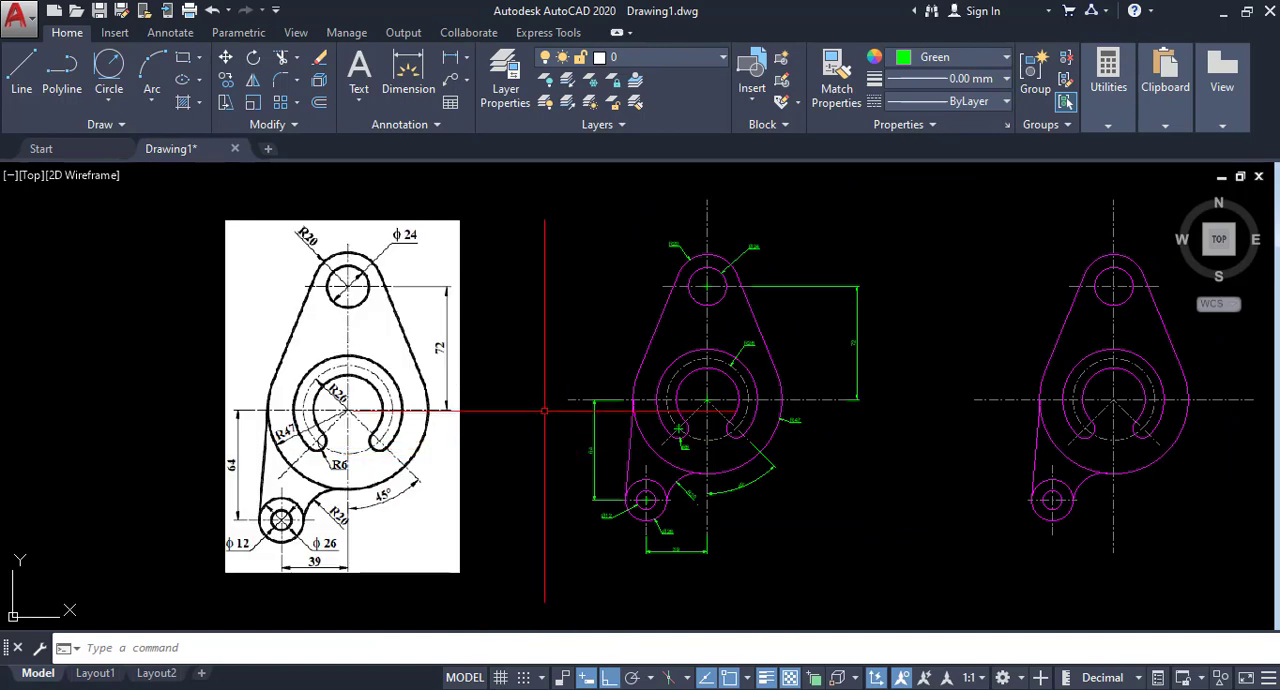
pyautogui.moveTo(545, 410); pyautogui.dragTo(526, 409, button='middle')
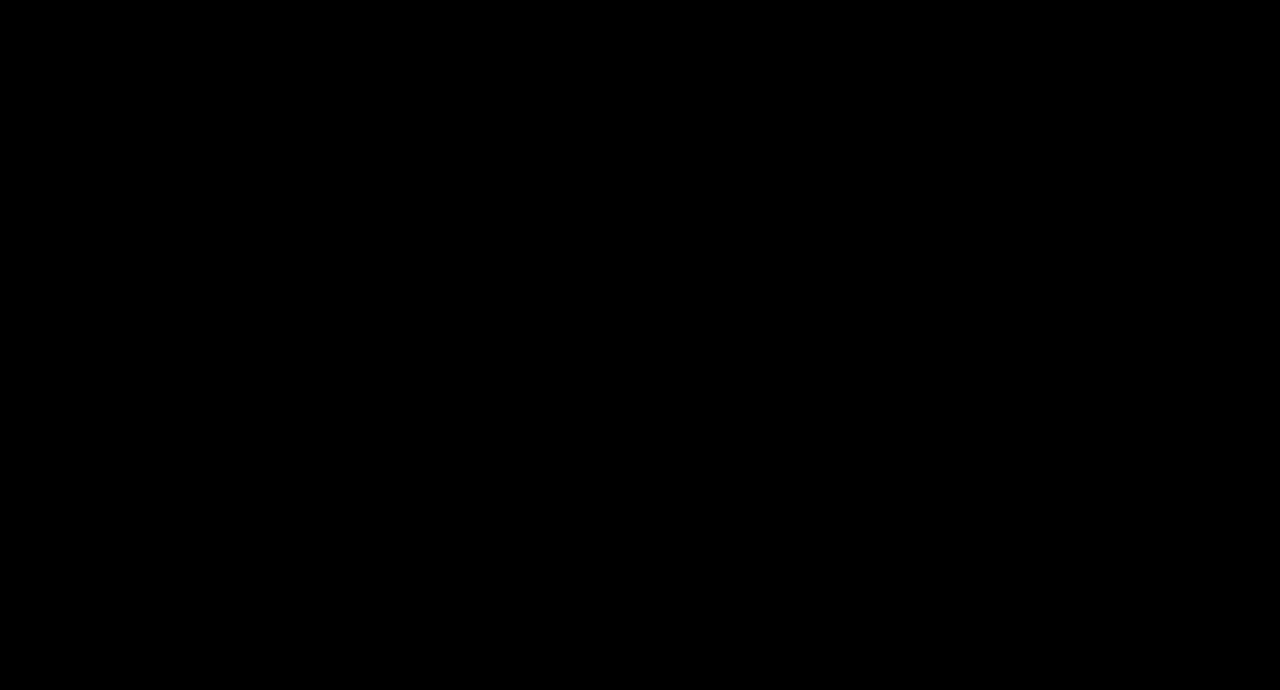